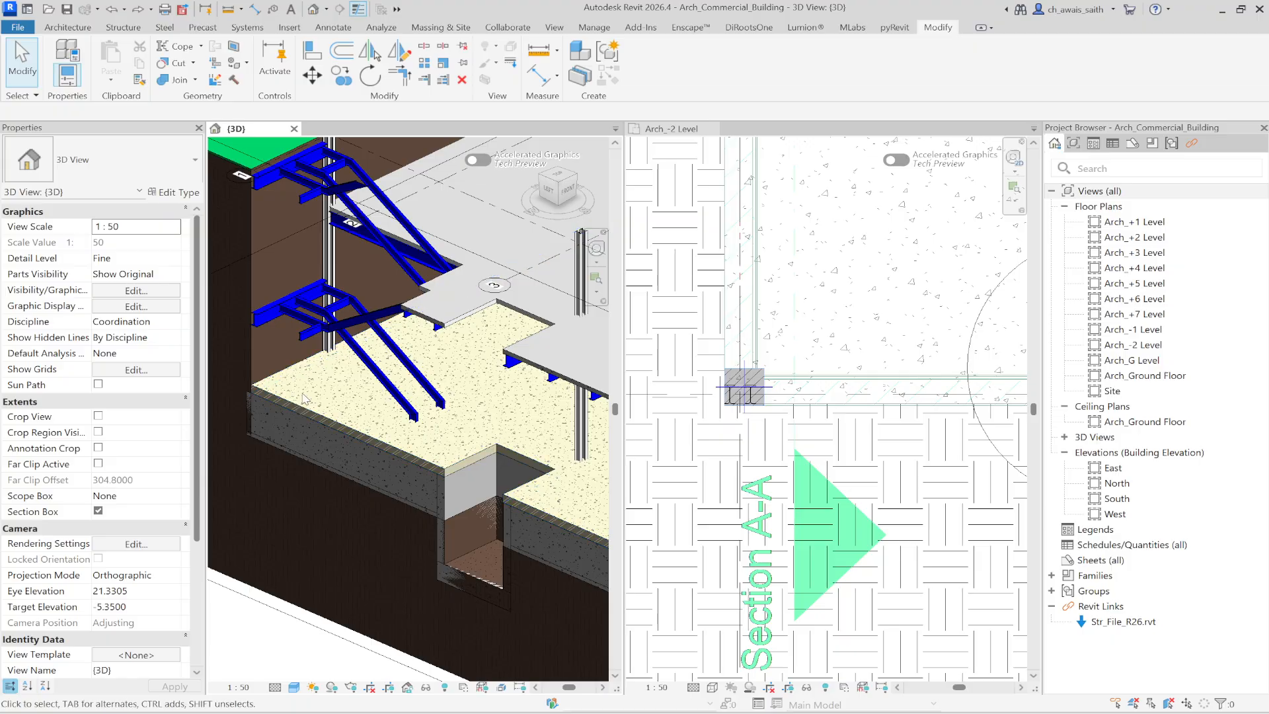
Hide the Toposolid model category in the 3D view through the Visibility/Graphic Overrides
{"action": "middle_click_drag", "start_coordinate": [311, 404], "coordinate": [370, 430]}
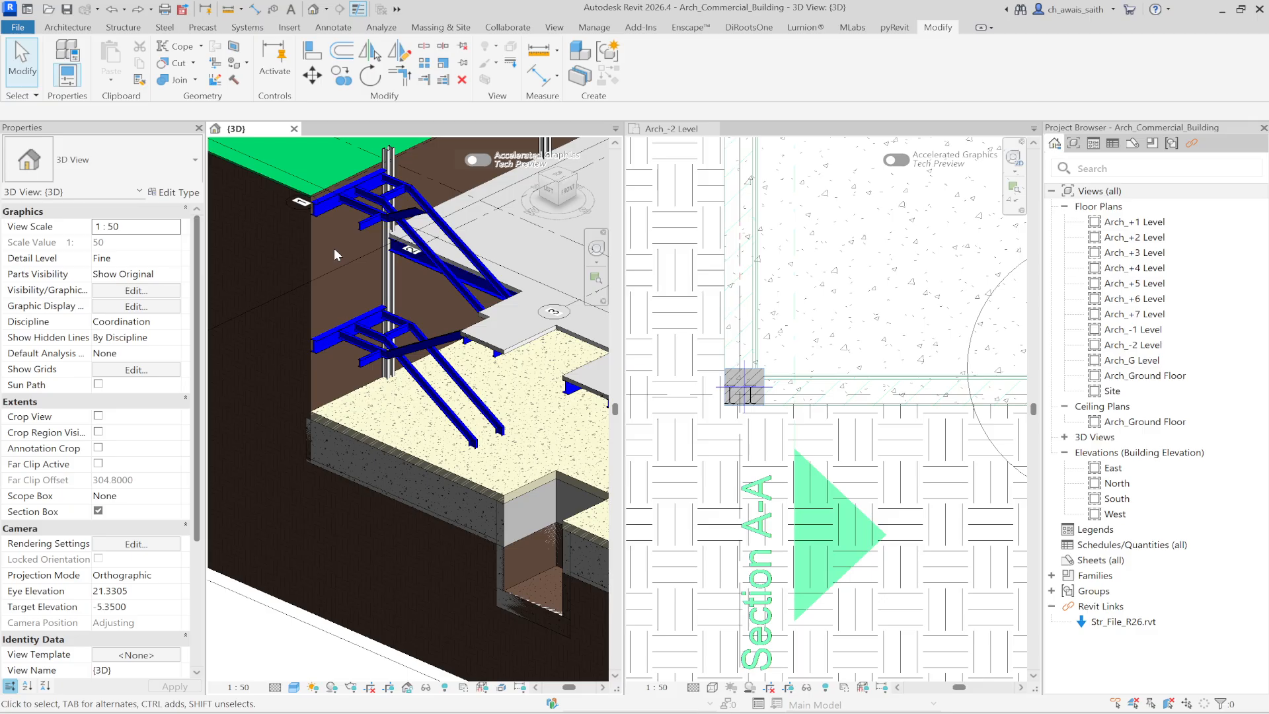
{"action": "scroll", "coordinate": [335, 248], "scroll_direction": "down", "scroll_amount": 5}
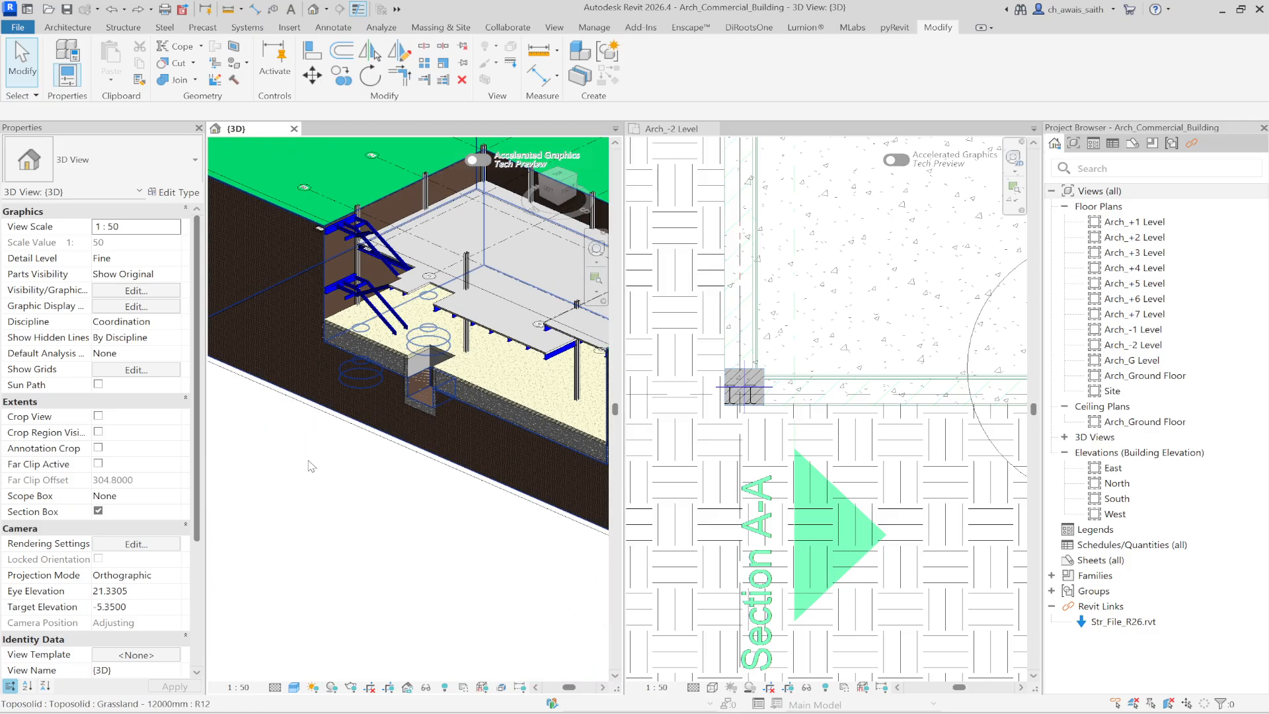
{"action": "middle_click_drag", "start_coordinate": [314, 470], "coordinate": [288, 569], "text": "shift"}
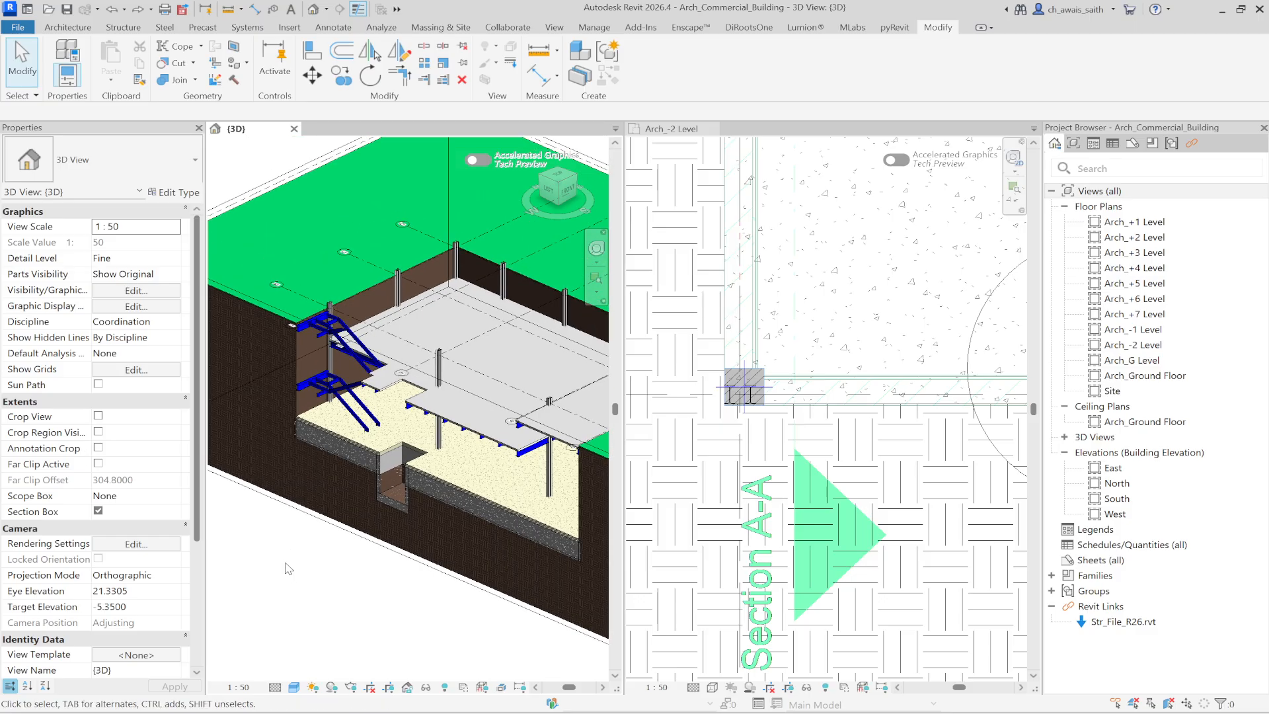
{"action": "key", "text": "v"}
{"action": "key", "text": "g"}
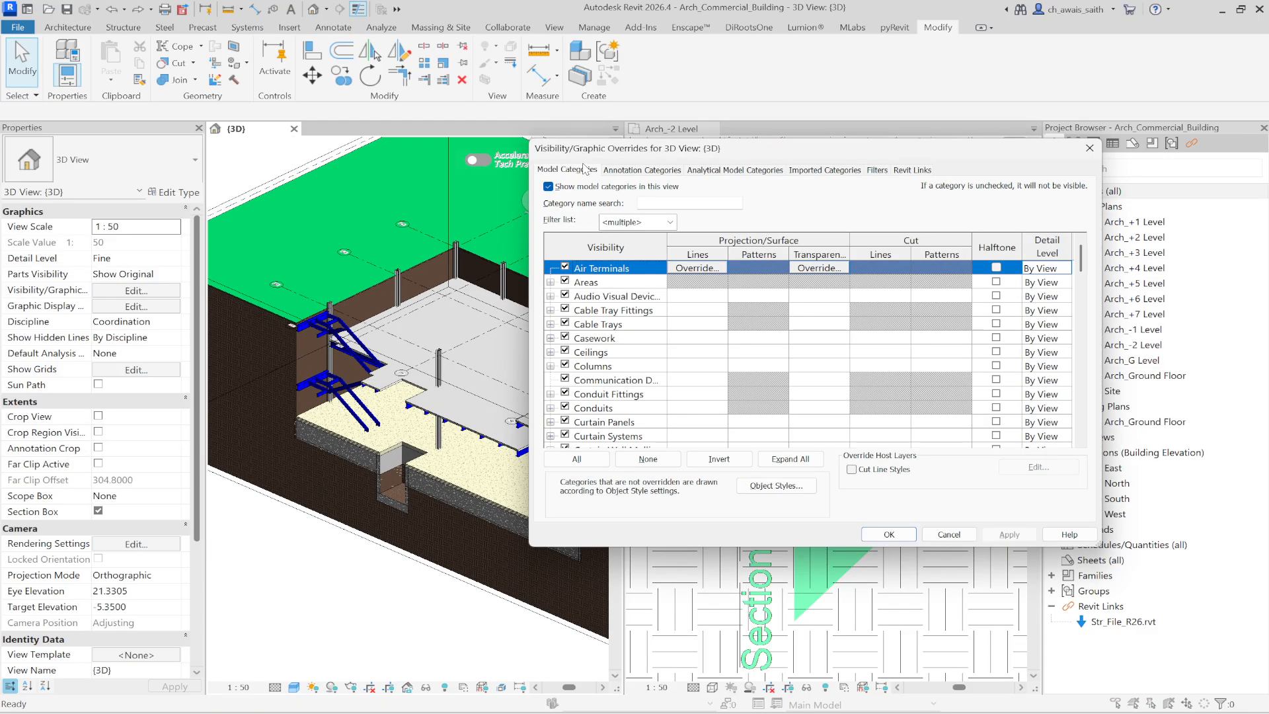
{"action": "left_click", "coordinate": [608, 382]}
{"action": "key", "text": "t"}
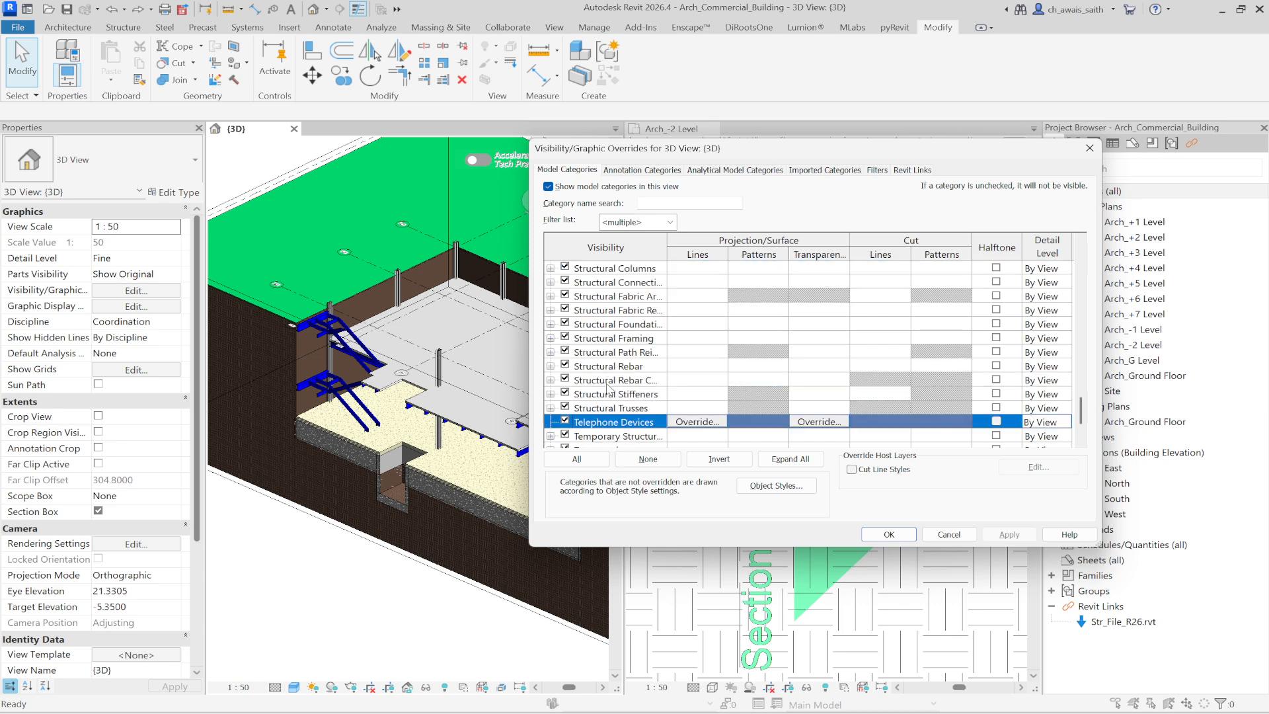
{"action": "scroll", "coordinate": [602, 393], "scroll_direction": "down", "scroll_amount": 2}
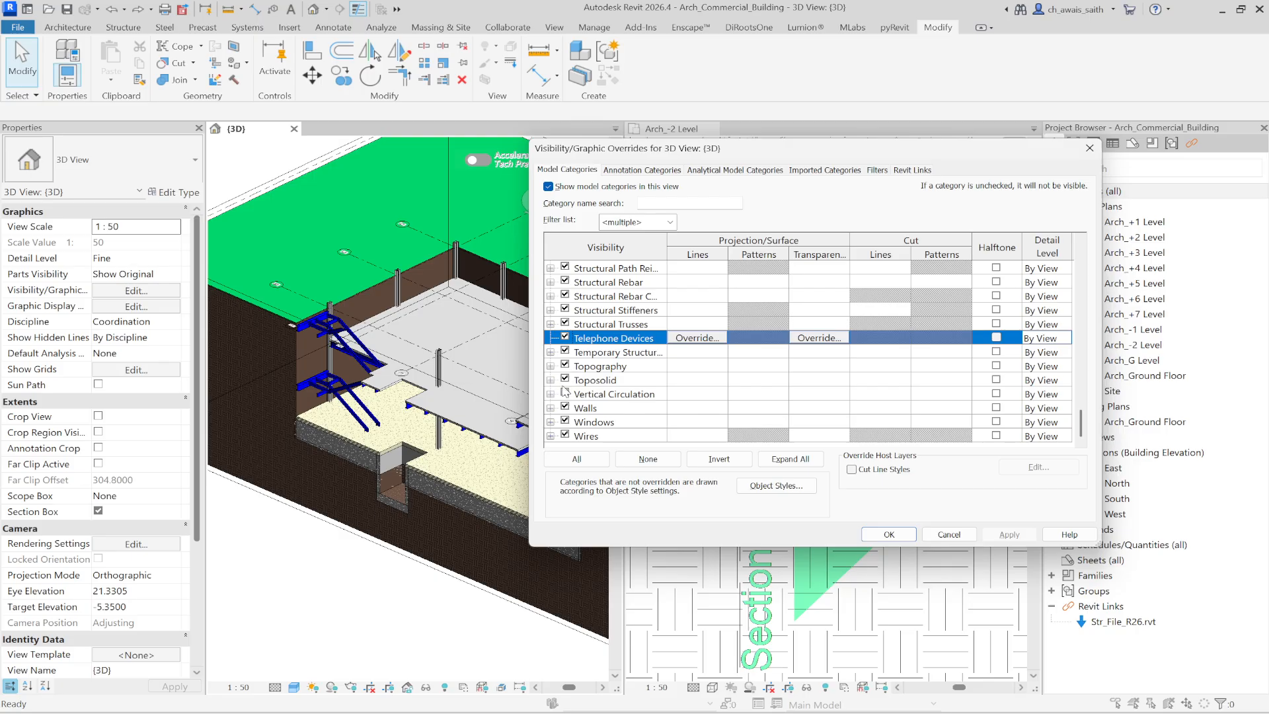
{"action": "left_click", "coordinate": [565, 381]}
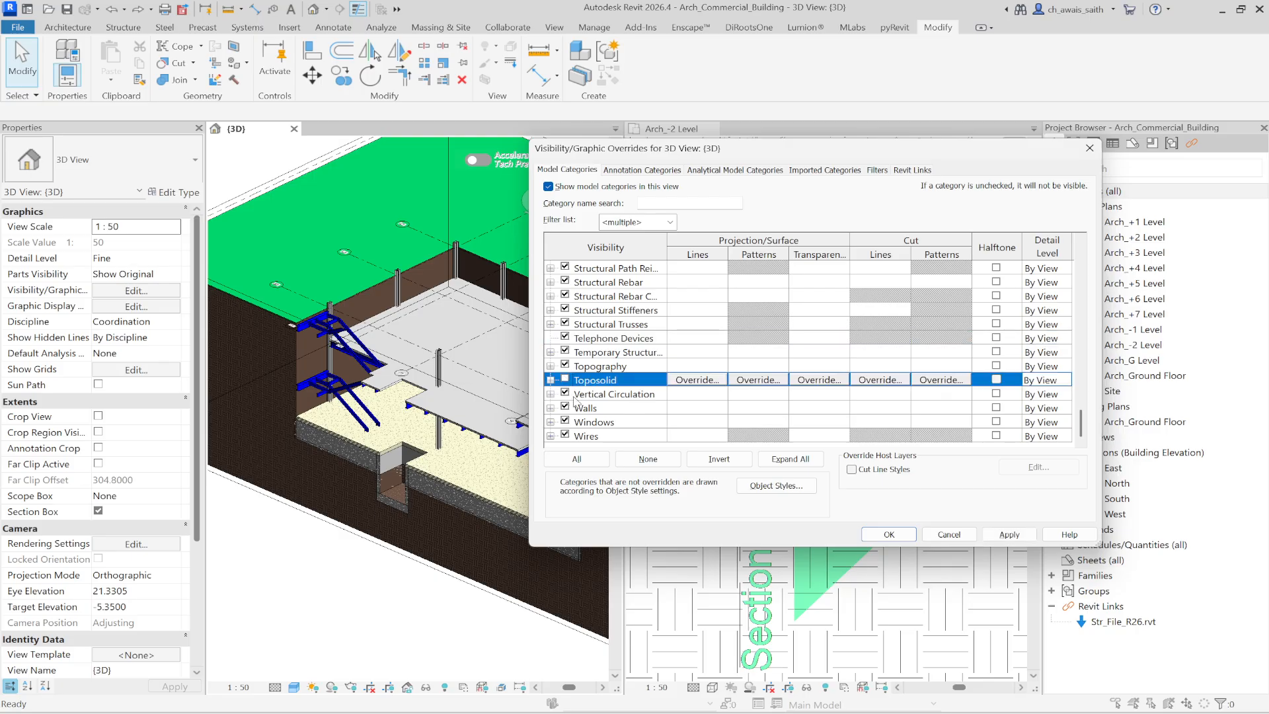
{"action": "left_click", "coordinate": [885, 533]}
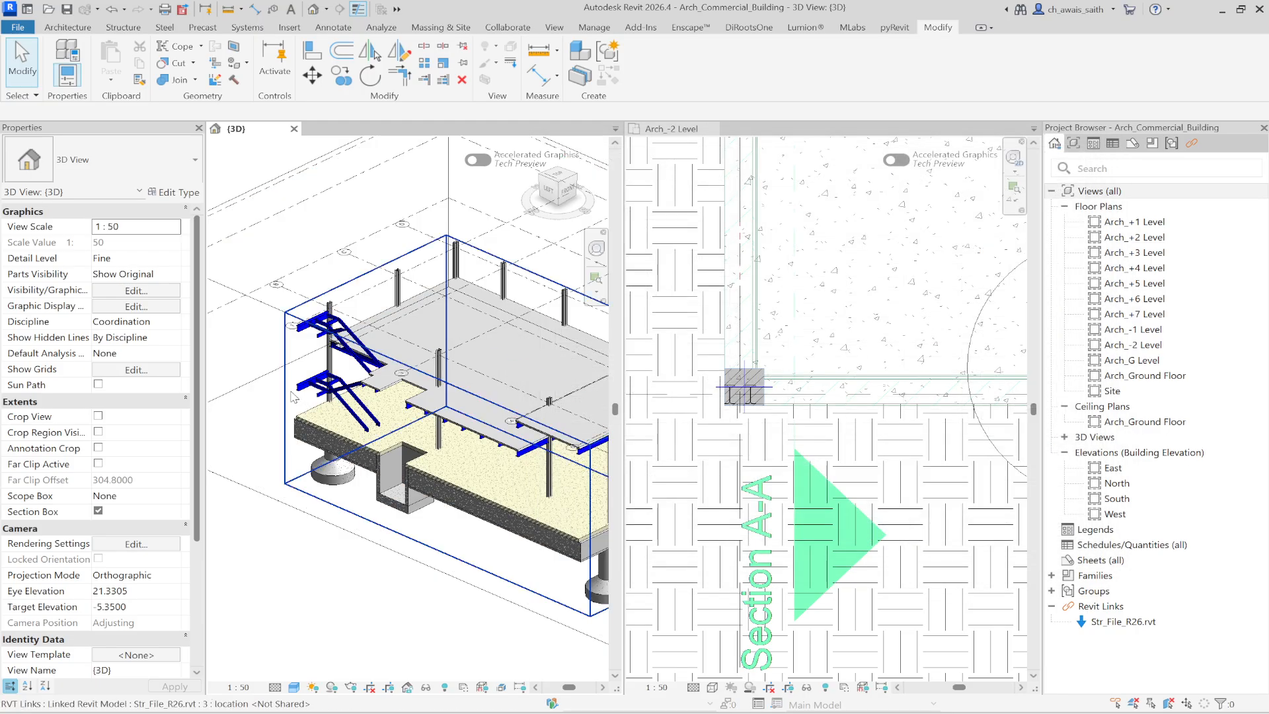
Fit the section box's four sides closely around the building footprint, working from the top view of the 3D model
{"action": "scroll", "coordinate": [360, 368], "scroll_direction": "down", "scroll_amount": 4}
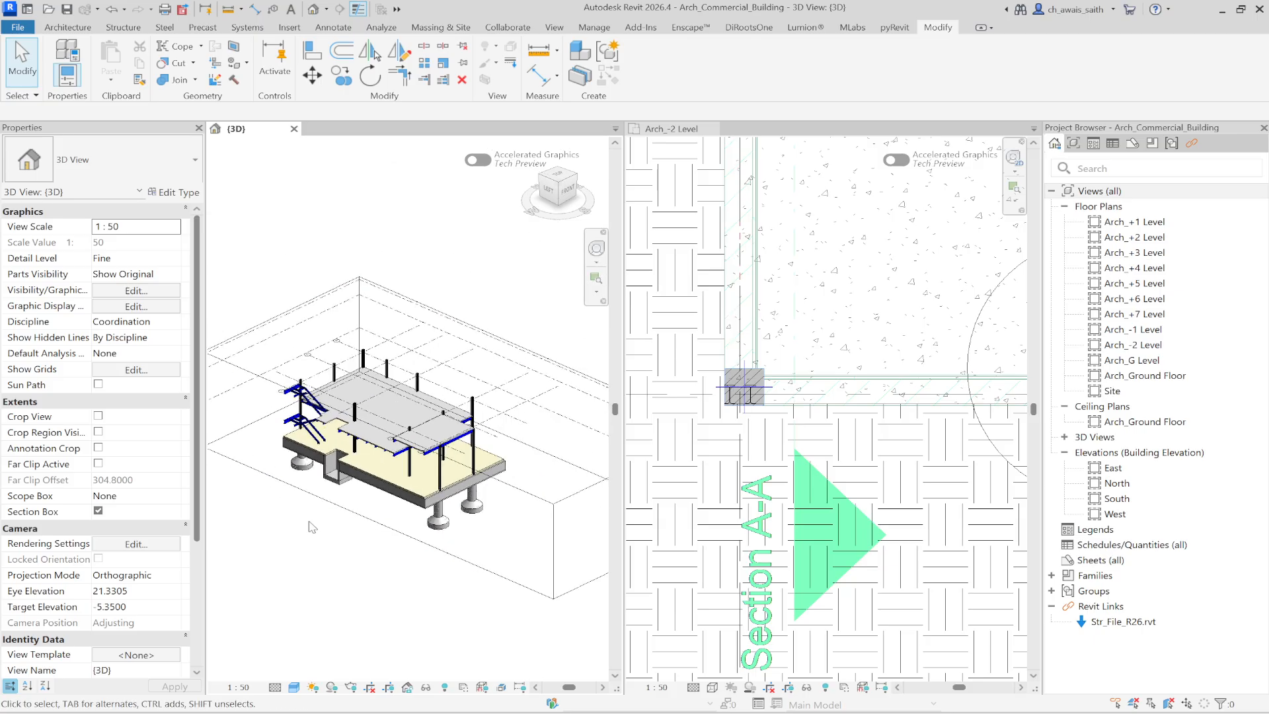
{"action": "left_click", "coordinate": [364, 523]}
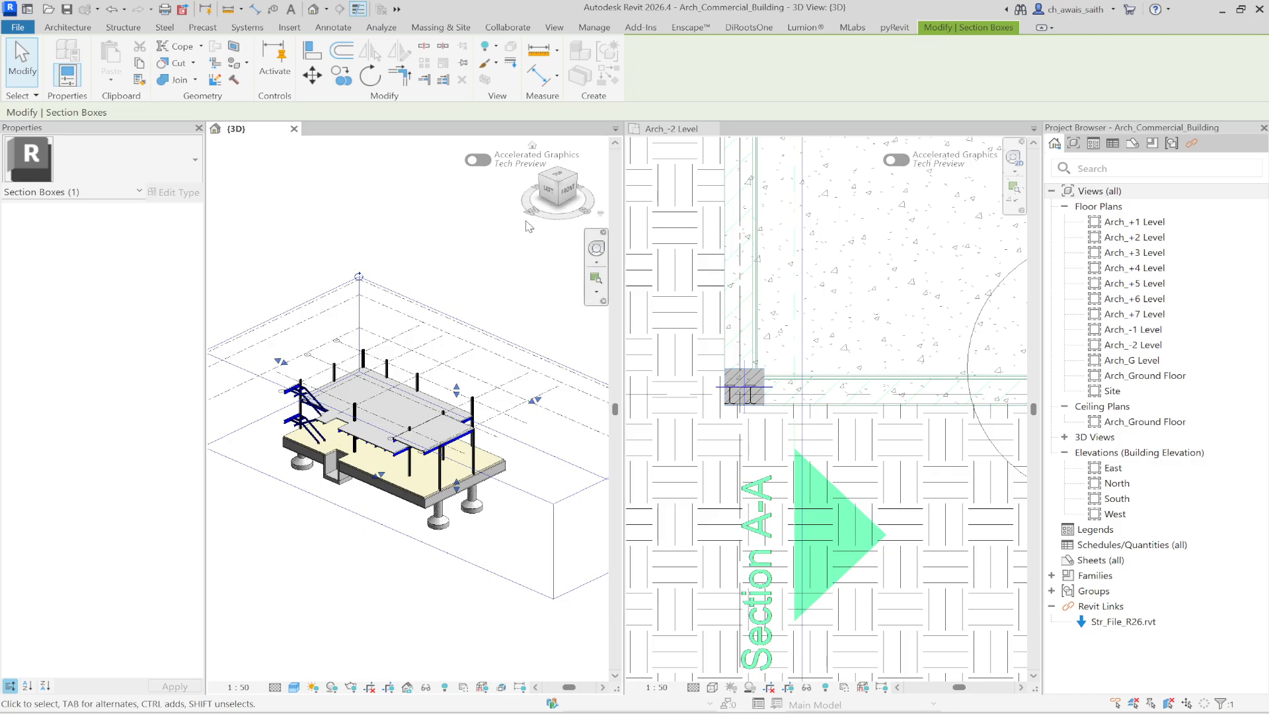
{"action": "left_click", "coordinate": [559, 180]}
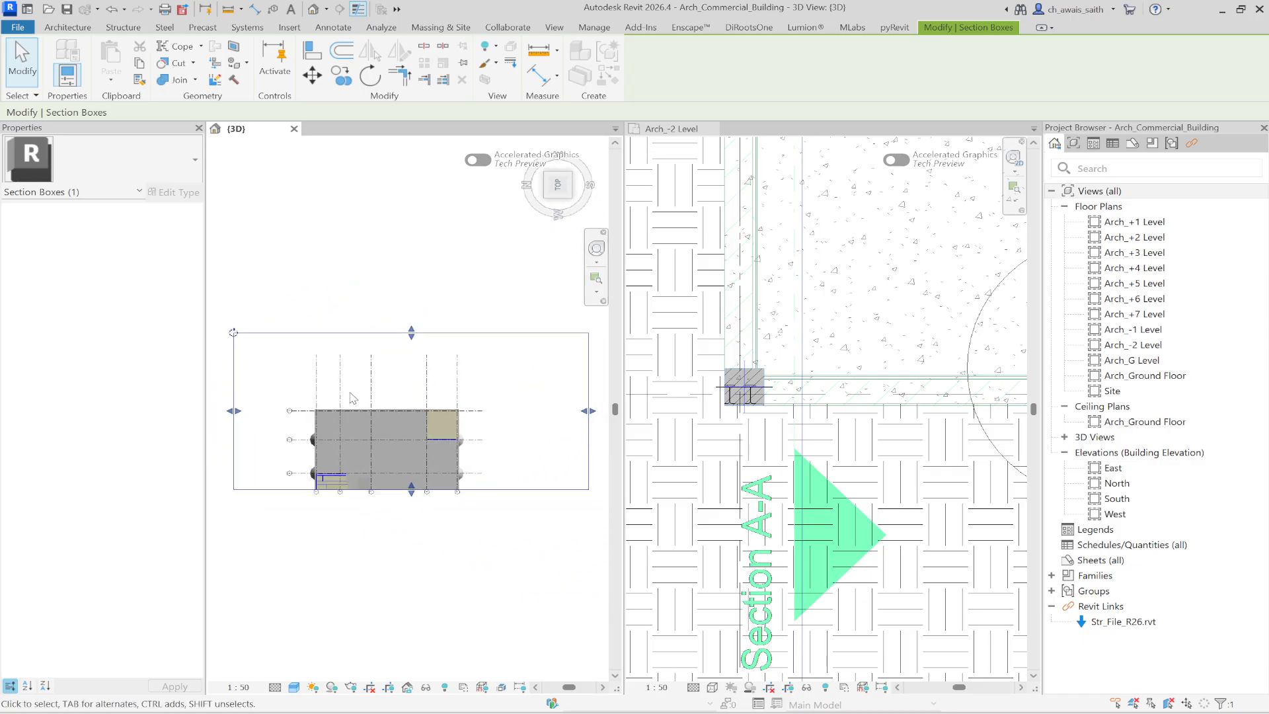
{"action": "left_click_drag", "start_coordinate": [407, 331], "coordinate": [407, 385]}
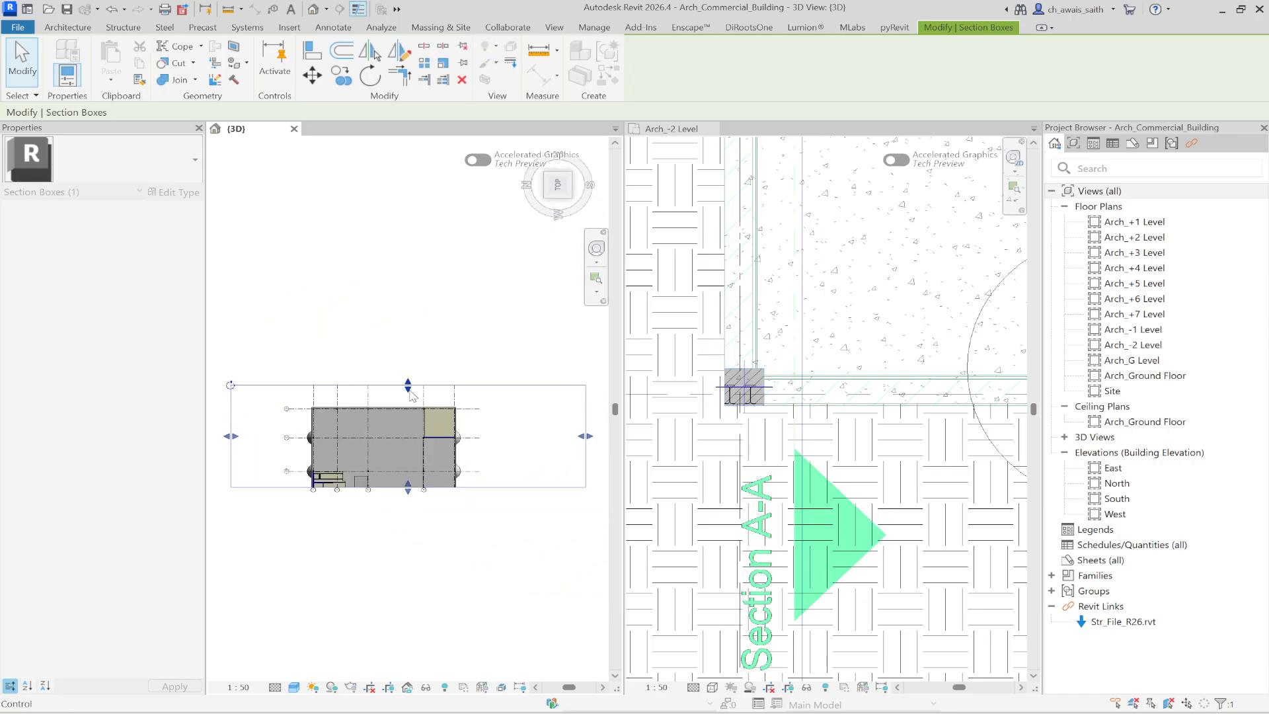
{"action": "left_click_drag", "start_coordinate": [587, 437], "coordinate": [485, 437]}
{"action": "left_click_drag", "start_coordinate": [231, 436], "coordinate": [297, 436]}
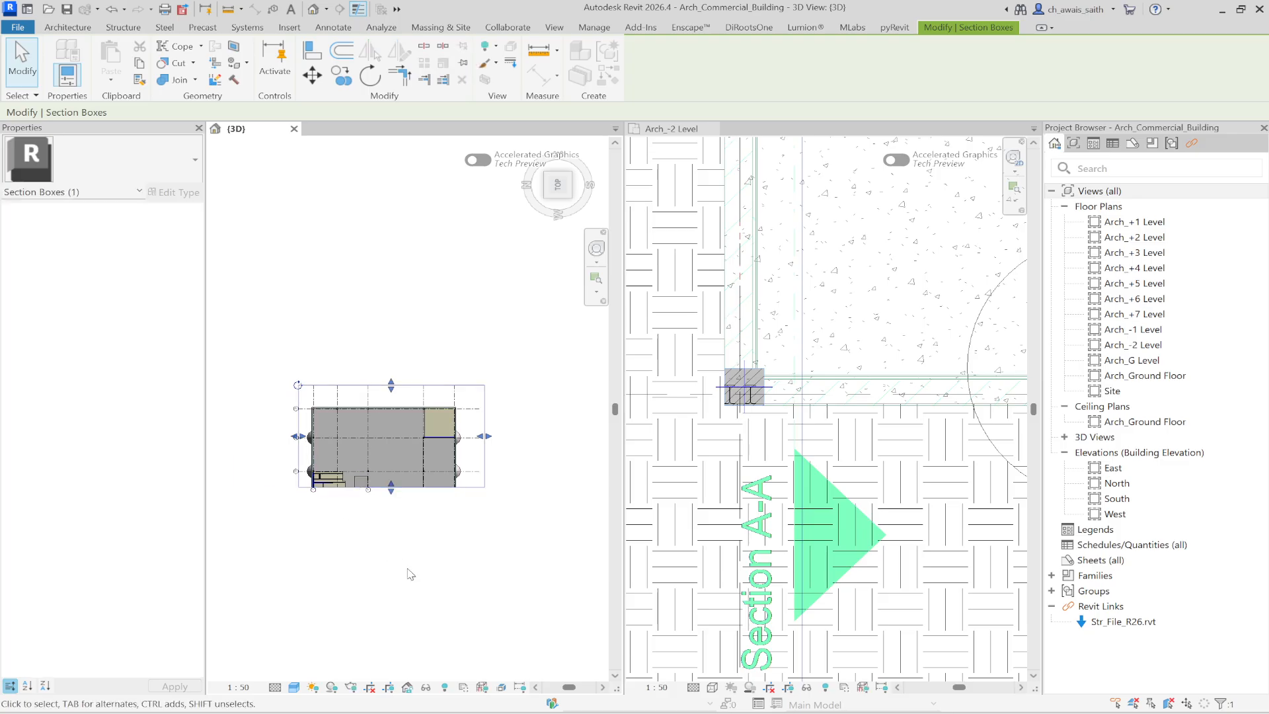
{"action": "left_click_drag", "start_coordinate": [386, 493], "coordinate": [394, 508]}
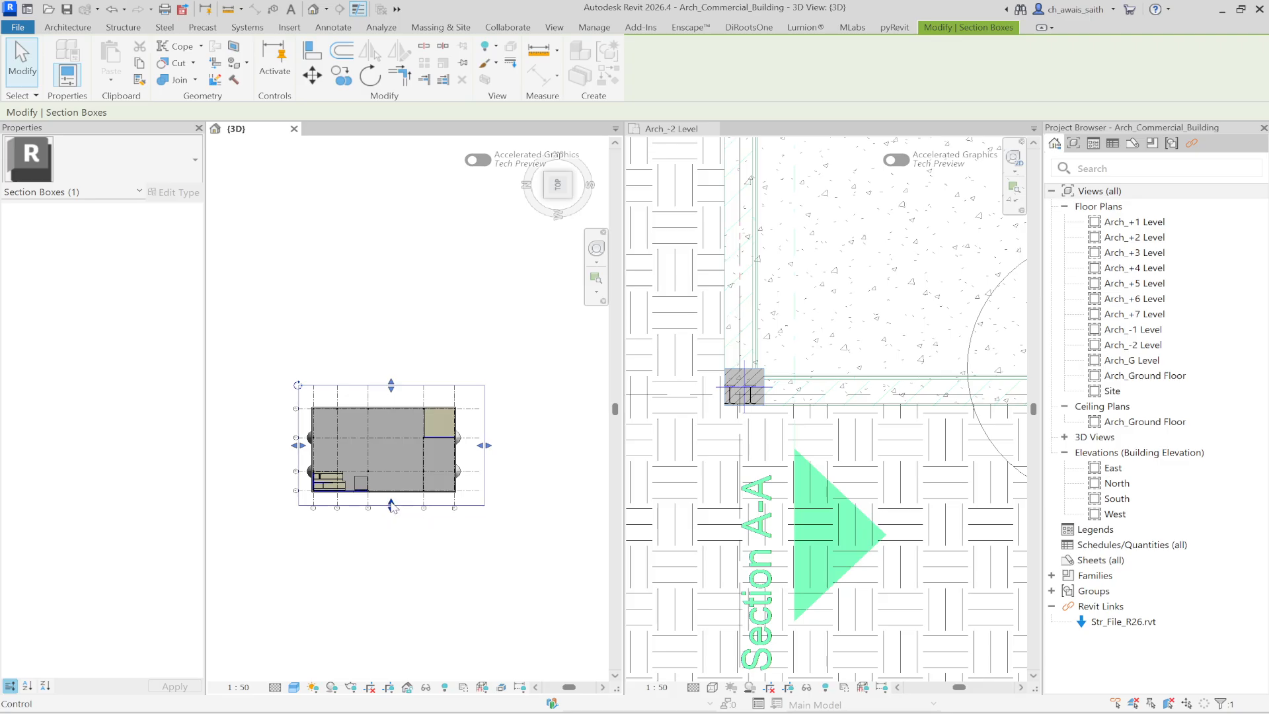
Lower the section box's top face to the level of the steel beam framing, cutting away the floor slab, and deselect the box
{"action": "middle_click_drag", "start_coordinate": [425, 558], "coordinate": [397, 532], "text": "shift"}
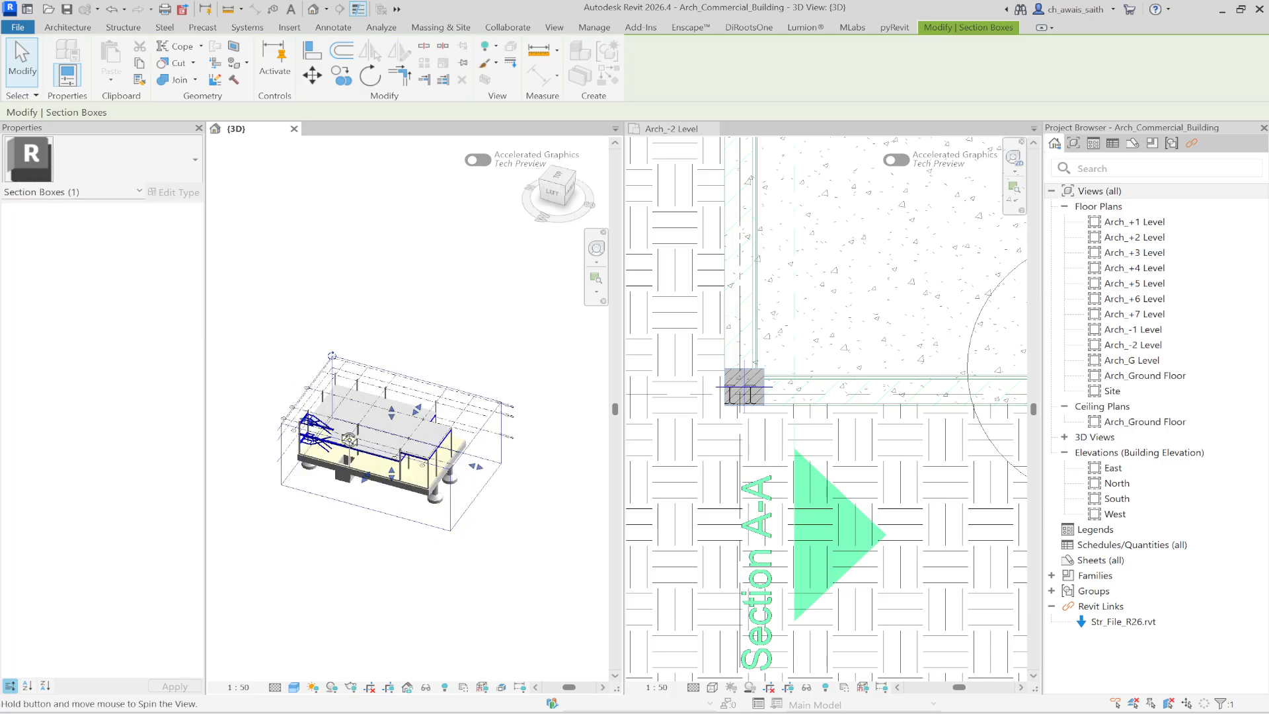
{"action": "middle_click_drag", "start_coordinate": [349, 440], "coordinate": [300, 407], "text": "shift"}
{"action": "scroll", "coordinate": [300, 408], "scroll_direction": "up", "scroll_amount": 3}
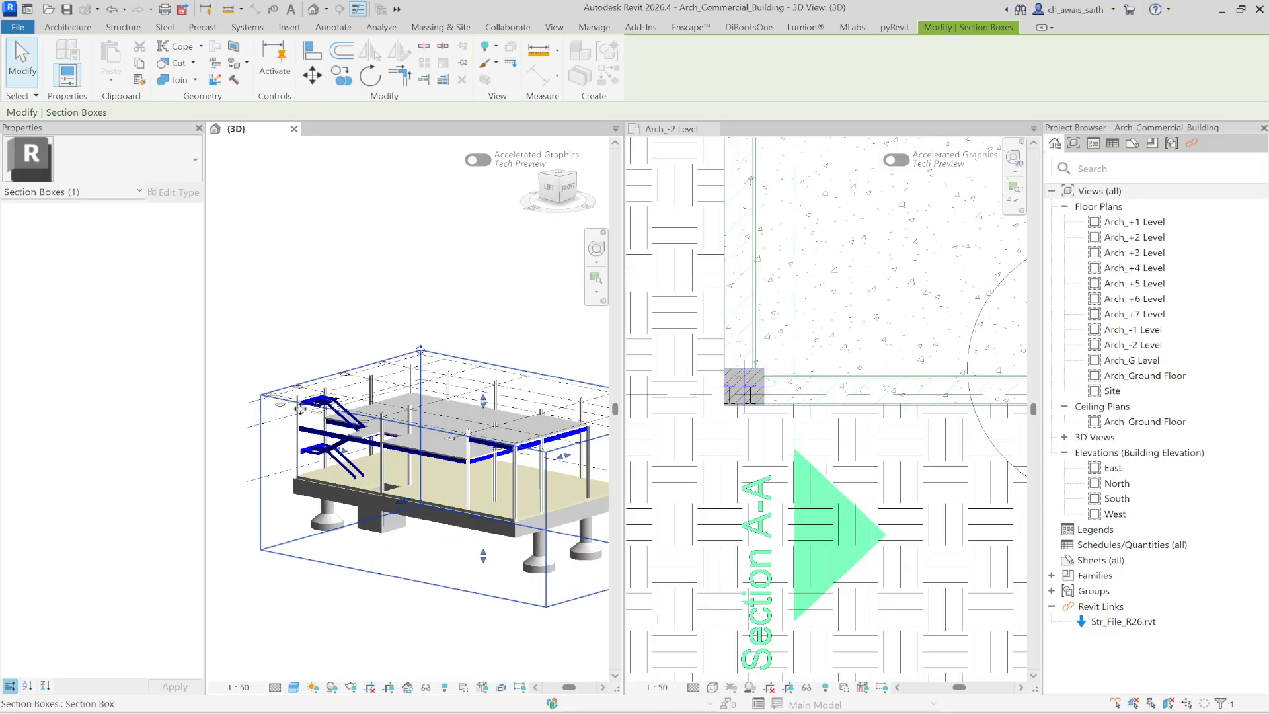
{"action": "left_click_drag", "start_coordinate": [483, 401], "coordinate": [490, 422]}
{"action": "scroll", "coordinate": [489, 424], "scroll_direction": "up", "scroll_amount": 3}
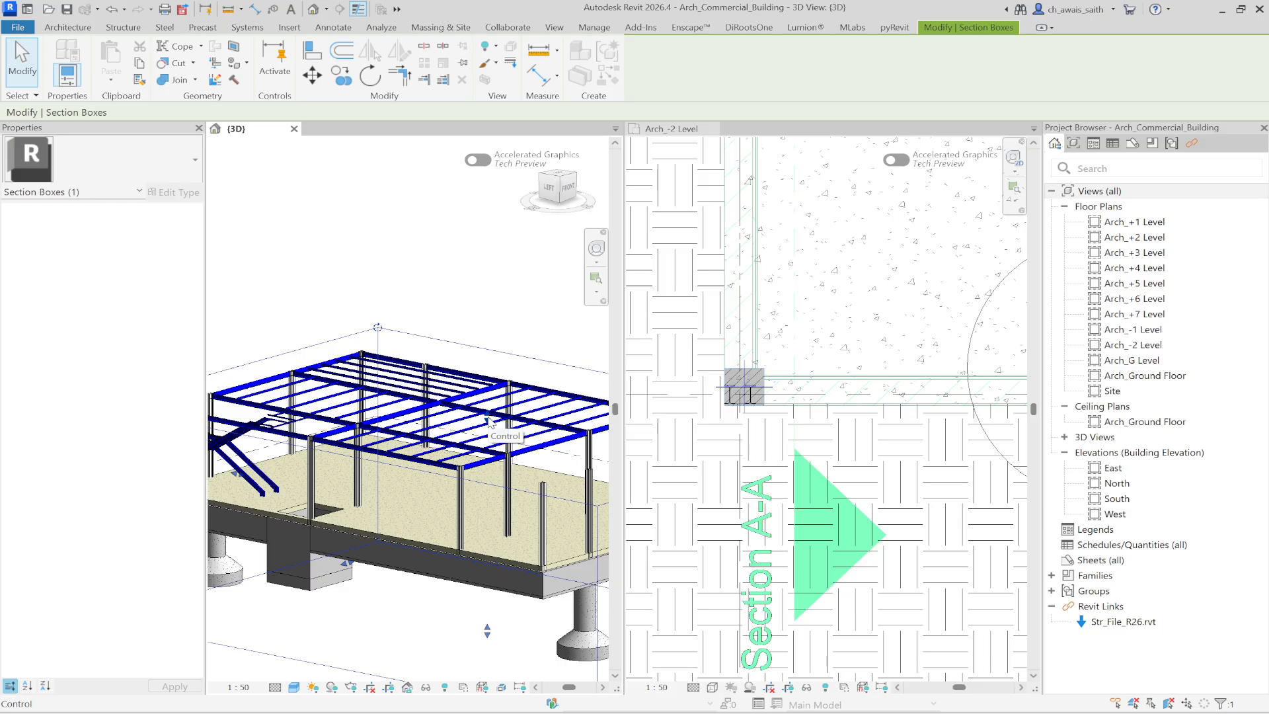
{"action": "scroll", "coordinate": [486, 423], "scroll_direction": "up", "scroll_amount": 3}
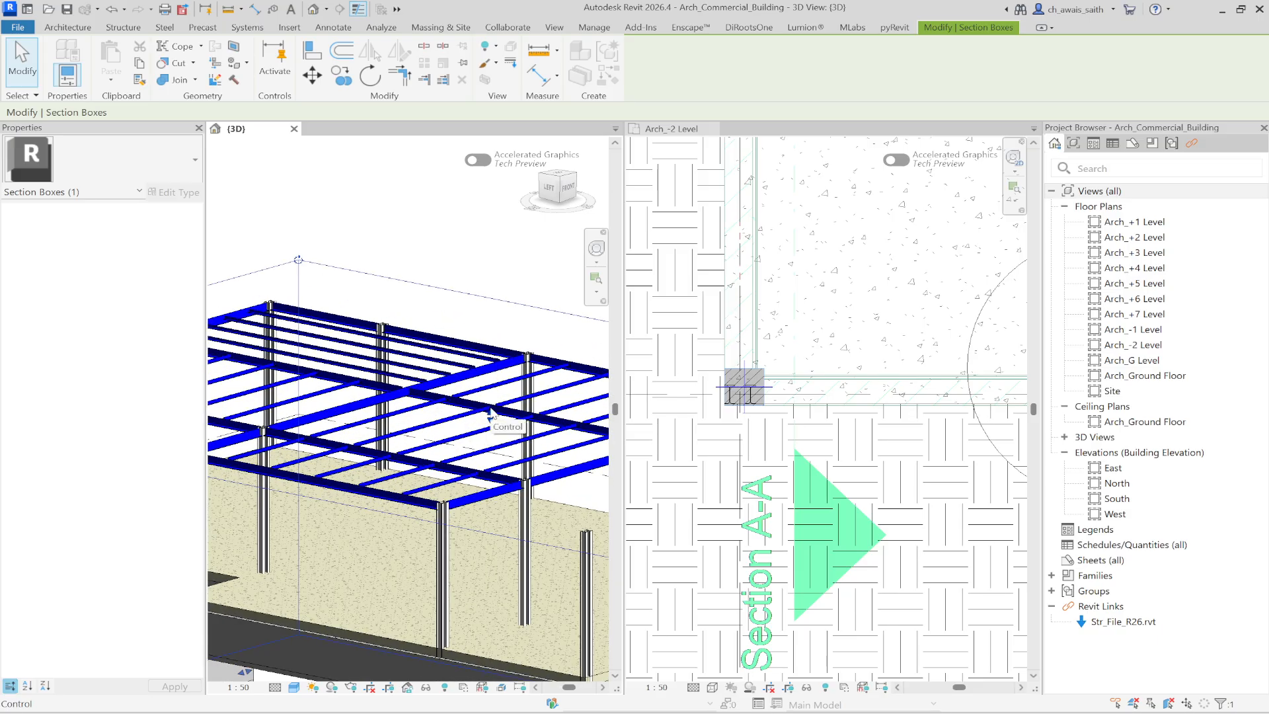
{"action": "left_click_drag", "start_coordinate": [490, 416], "coordinate": [496, 413]}
{"action": "scroll", "coordinate": [482, 419], "scroll_direction": "up", "scroll_amount": 2}
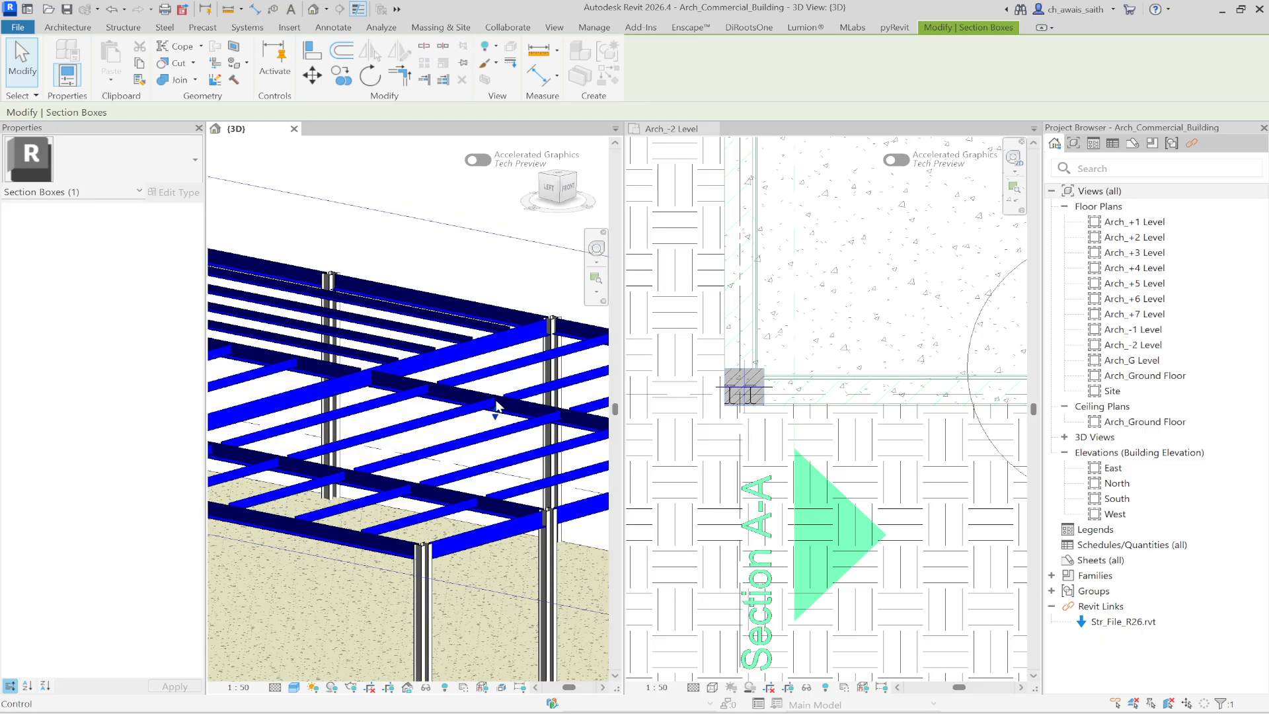
{"action": "scroll", "coordinate": [433, 239], "scroll_direction": "down", "scroll_amount": 3}
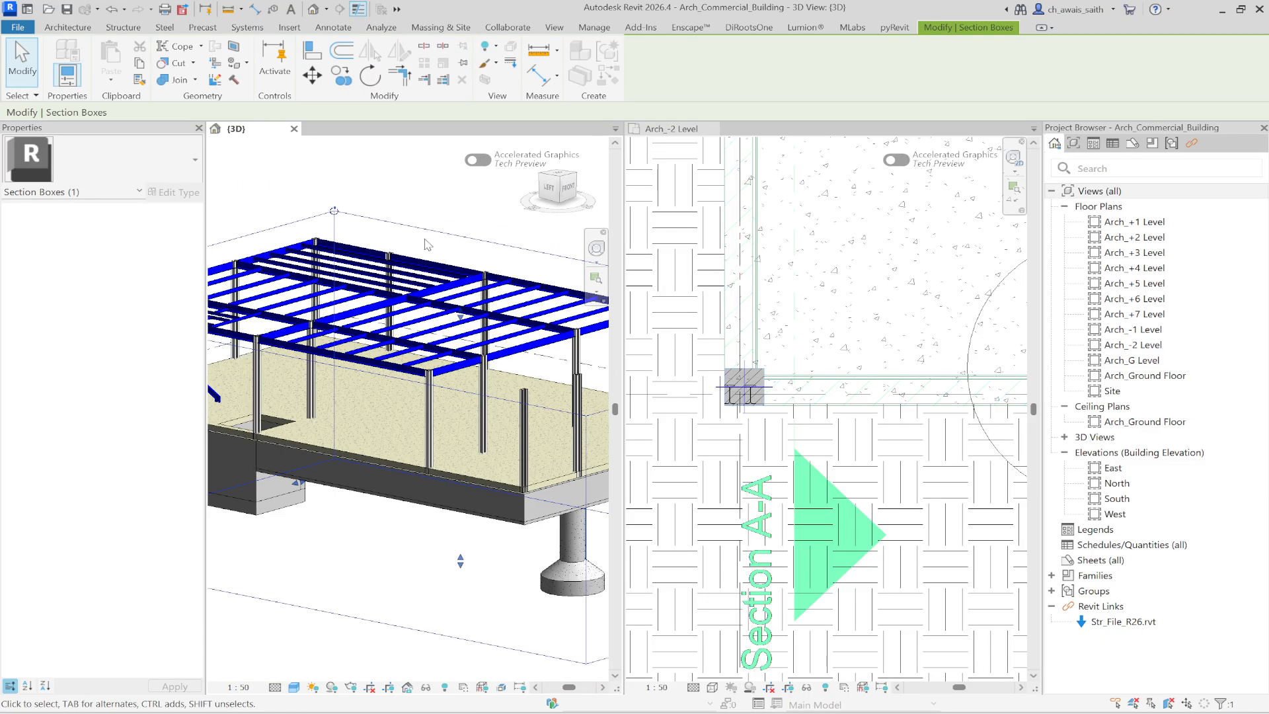
{"action": "left_click", "coordinate": [400, 211]}
{"action": "scroll", "coordinate": [350, 374], "scroll_direction": "down", "scroll_amount": 3}
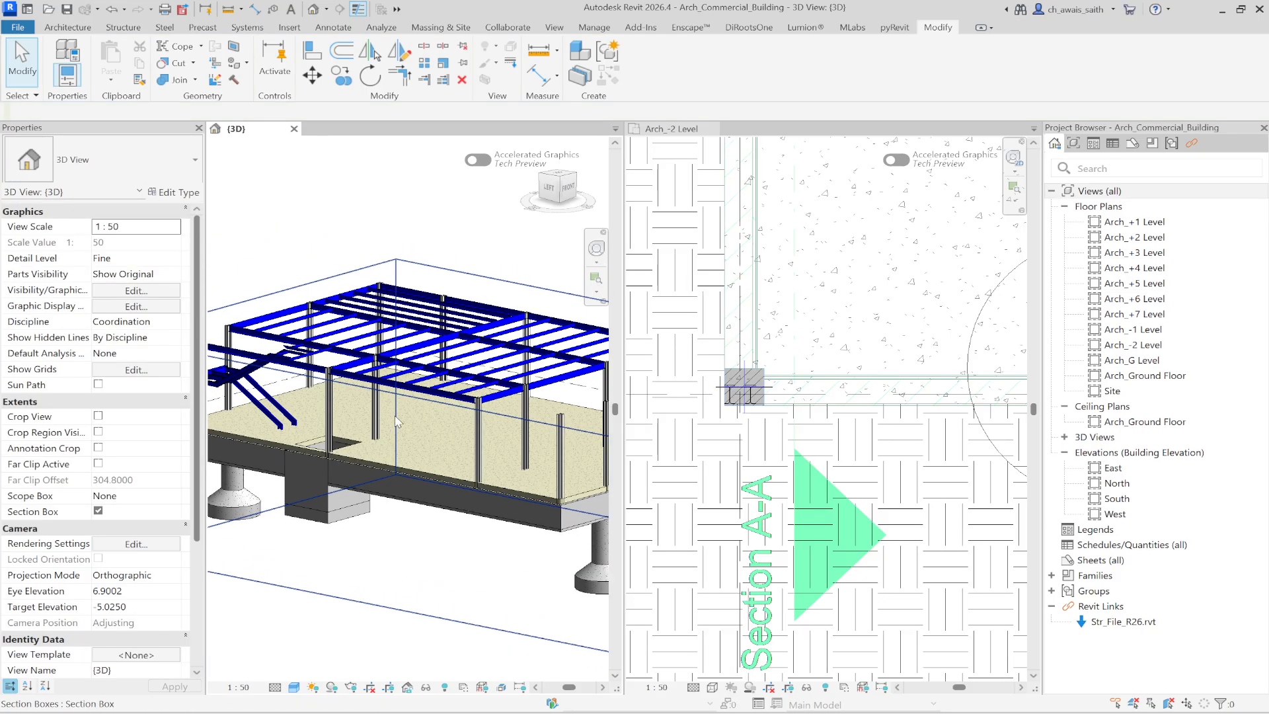
Examine the wall layer dimensions below the elevator shaft in the Arch_-2 Level floor plan
{"action": "left_click", "coordinate": [799, 317]}
{"action": "scroll", "coordinate": [799, 318], "scroll_direction": "down", "scroll_amount": 4}
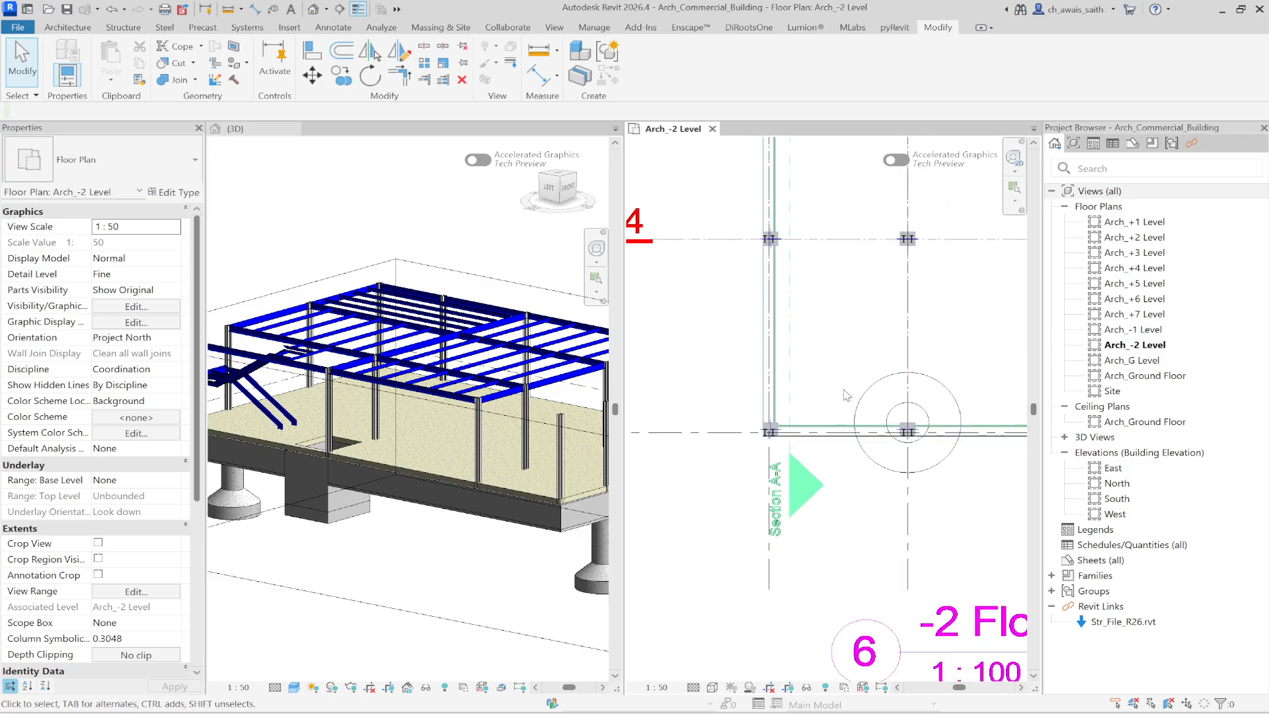
{"action": "scroll", "coordinate": [747, 378], "scroll_direction": "up", "scroll_amount": 5}
{"action": "scroll", "coordinate": [747, 378], "scroll_direction": "up", "scroll_amount": 5}
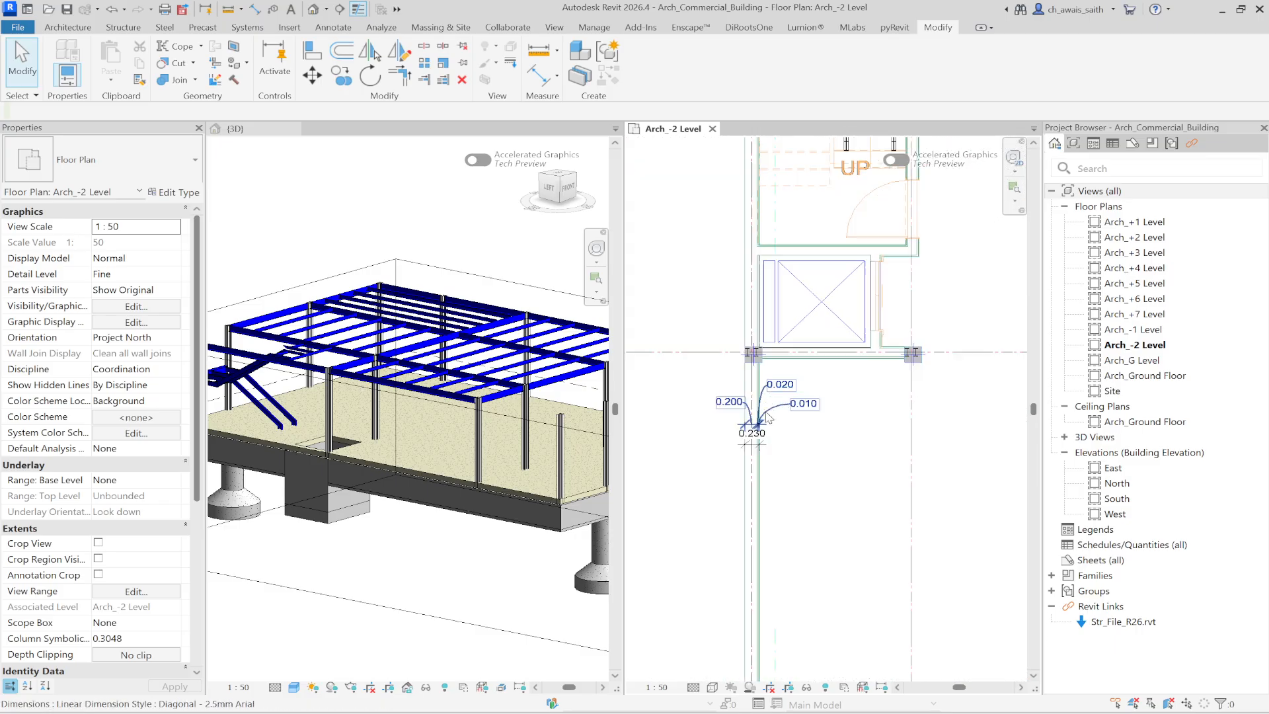
{"action": "scroll", "coordinate": [767, 417], "scroll_direction": "up", "scroll_amount": 4}
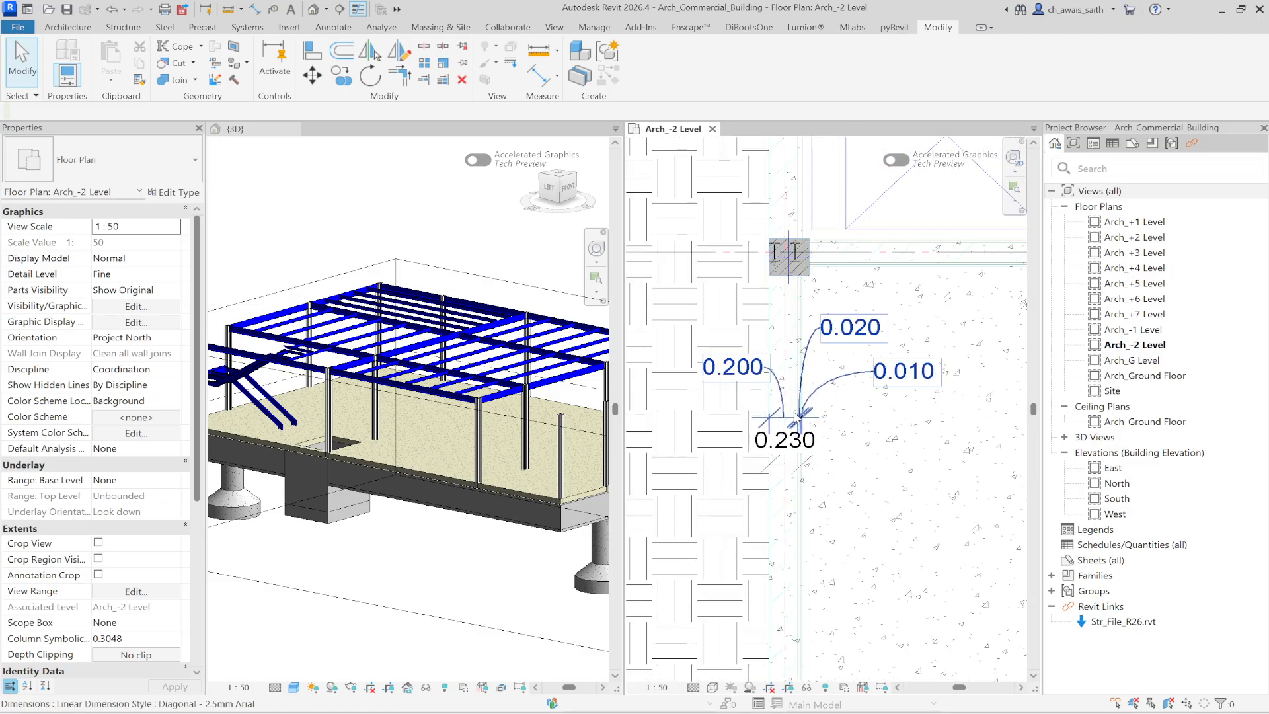
{"action": "middle_click_drag", "start_coordinate": [802, 420], "coordinate": [821, 424]}
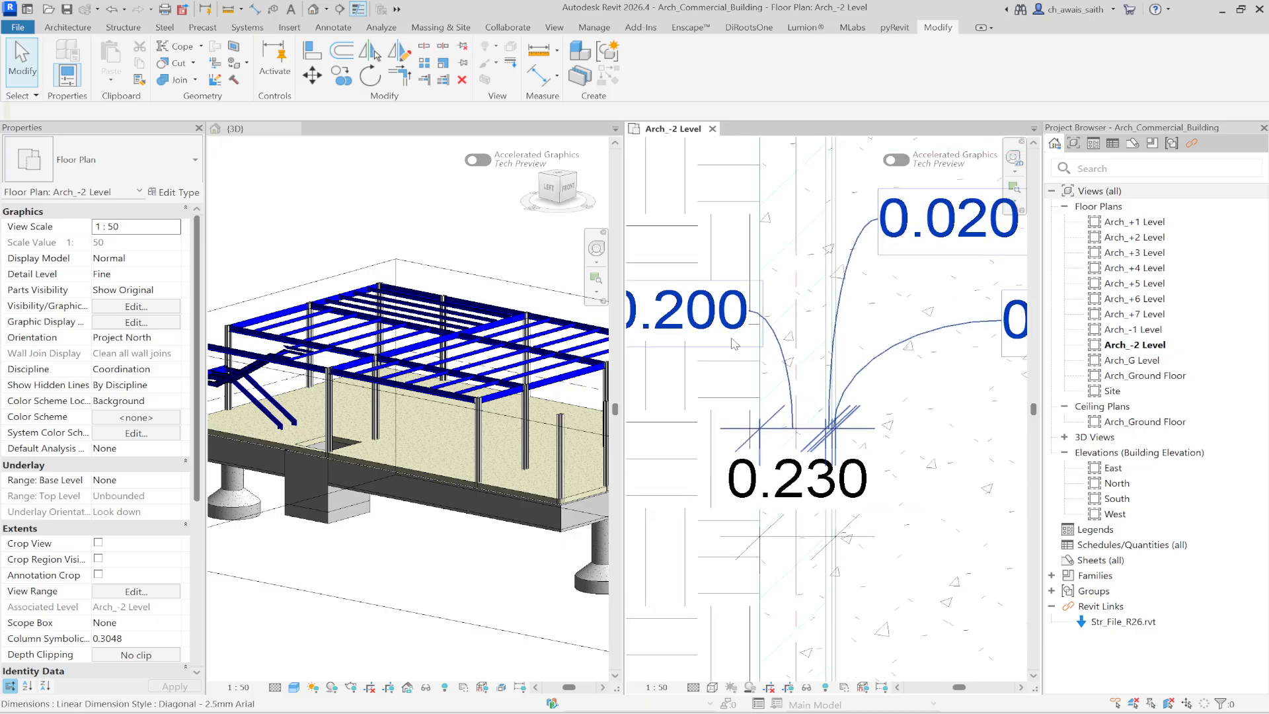
{"action": "middle_click_drag", "start_coordinate": [731, 339], "coordinate": [807, 362]}
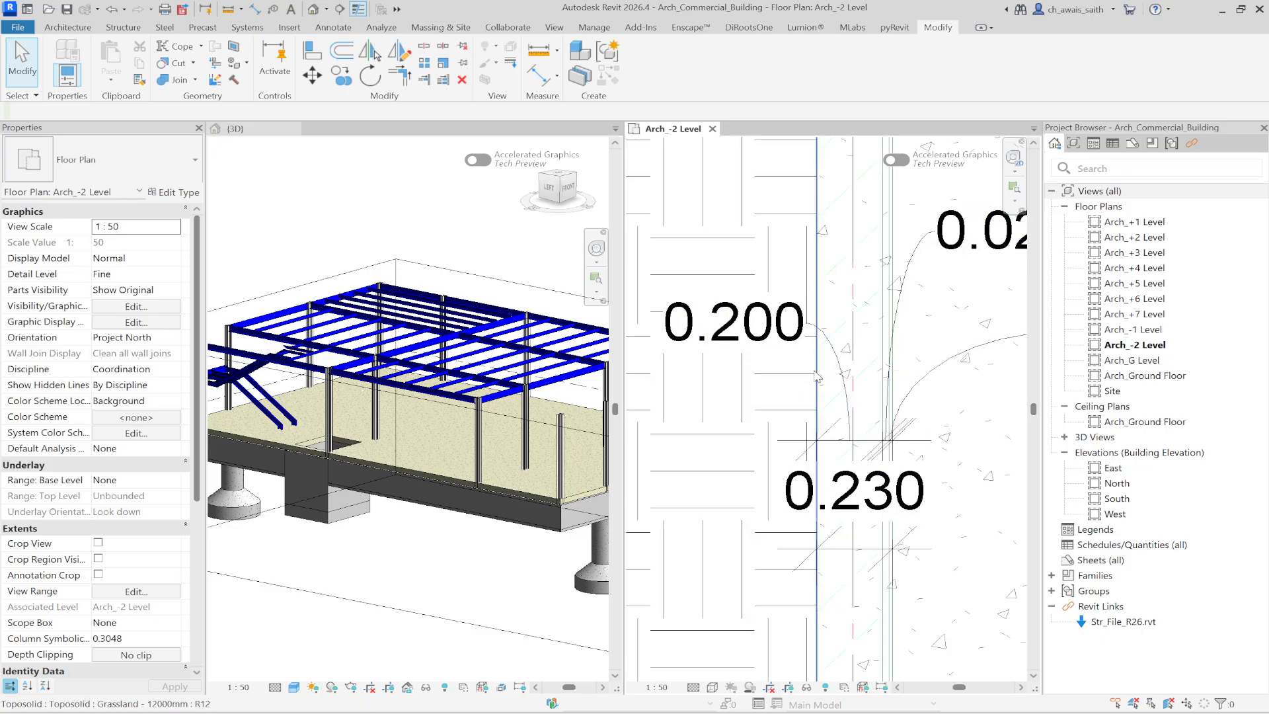
{"action": "middle_click_drag", "start_coordinate": [970, 347], "coordinate": [826, 335]}
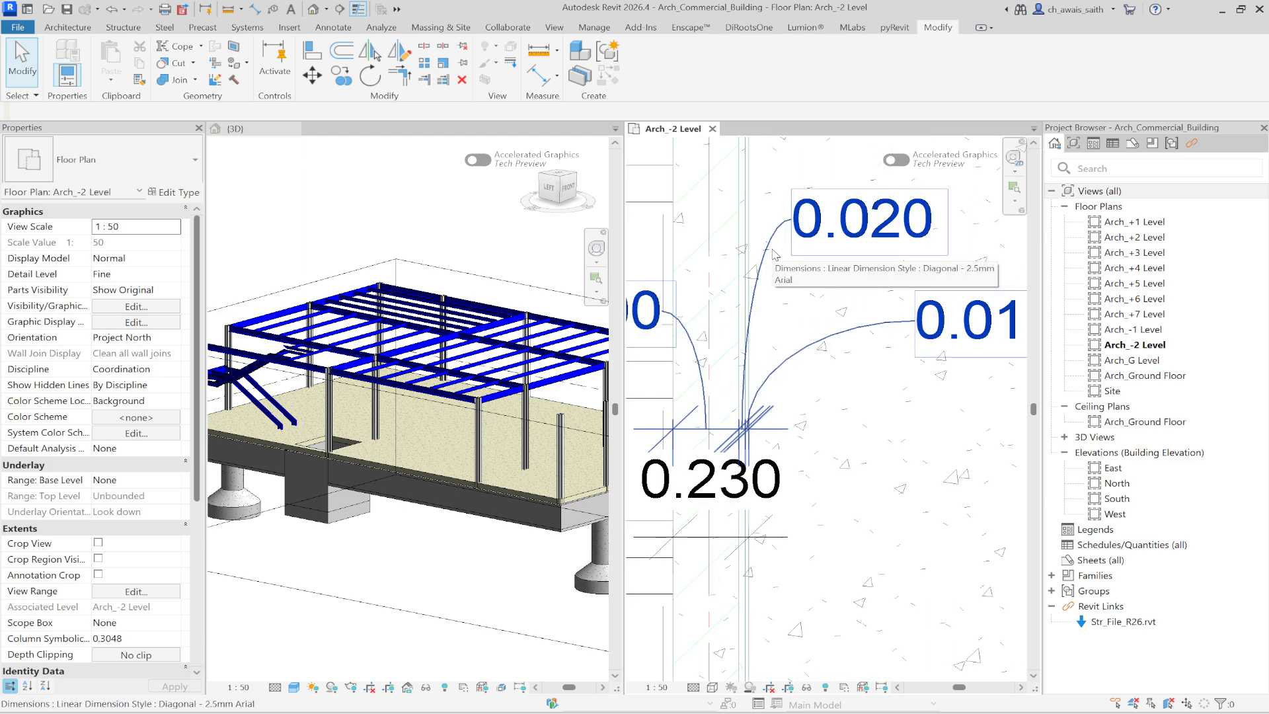
{"action": "middle_click_drag", "start_coordinate": [744, 458], "coordinate": [735, 472]}
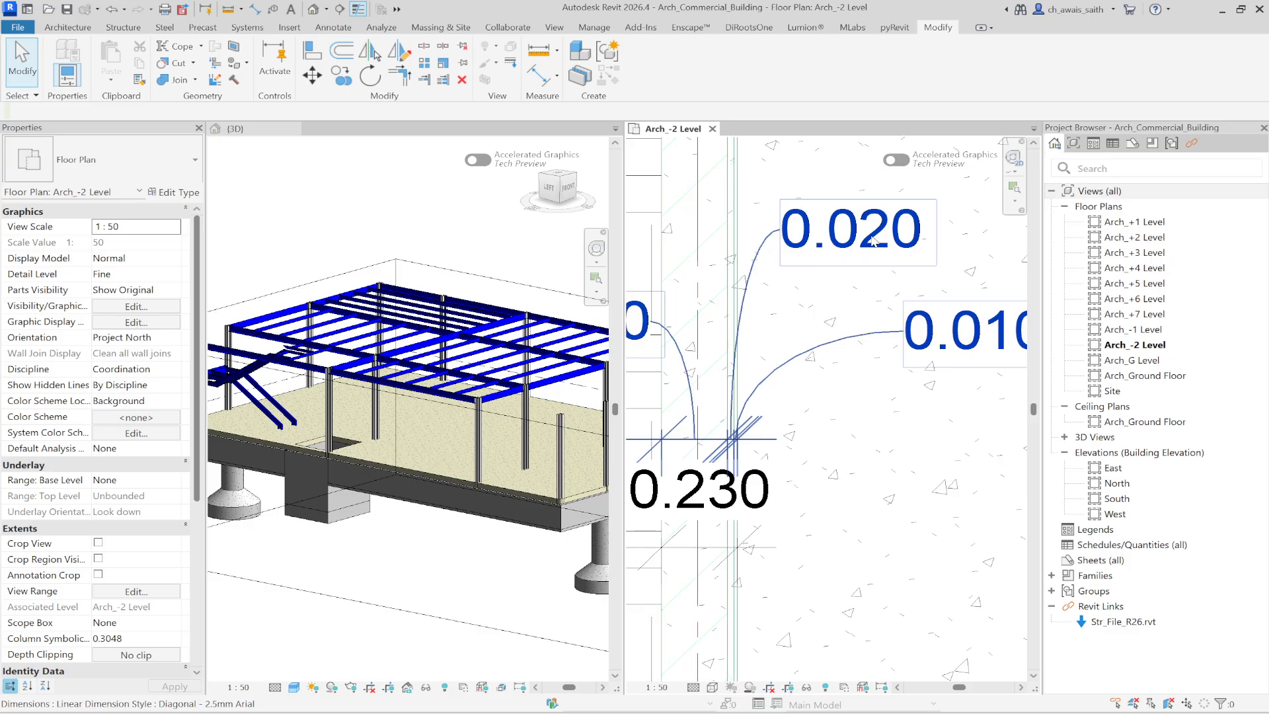
{"action": "scroll", "coordinate": [873, 243], "scroll_direction": "down", "scroll_amount": 1}
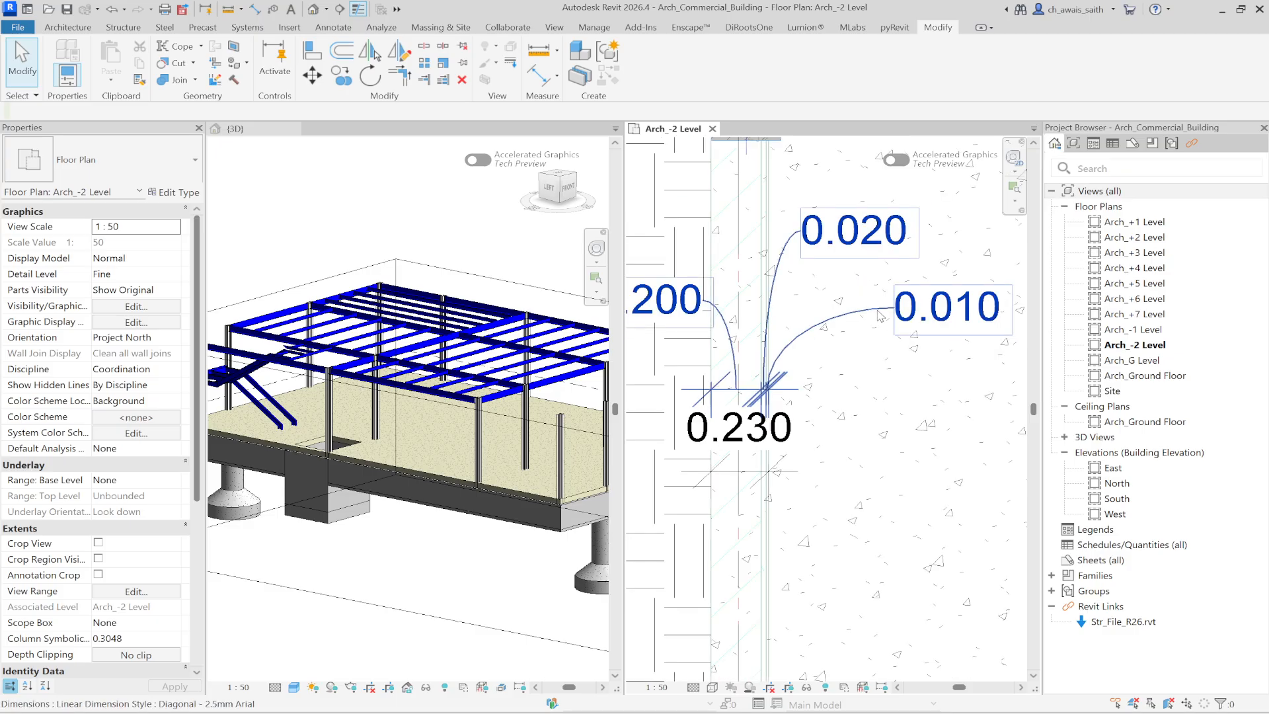
{"action": "middle_click_drag", "start_coordinate": [911, 322], "coordinate": [897, 320]}
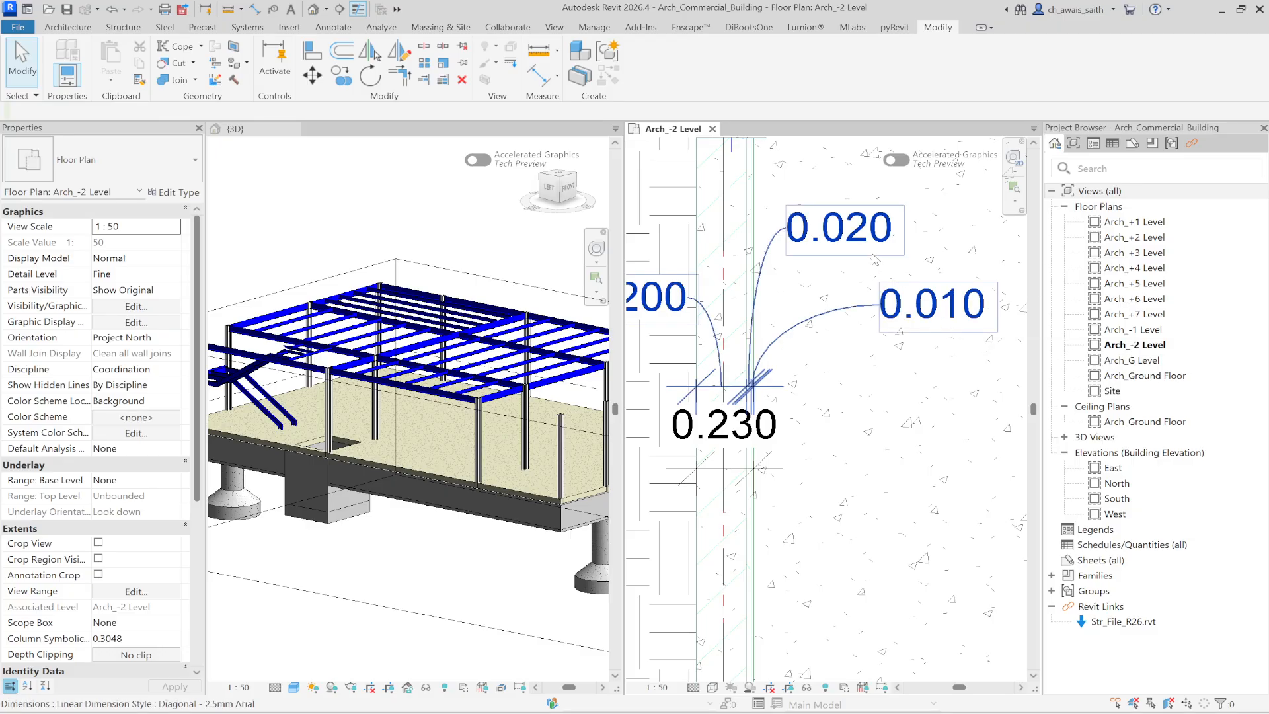
{"action": "middle_click_drag", "start_coordinate": [626, 320], "coordinate": [659, 315]}
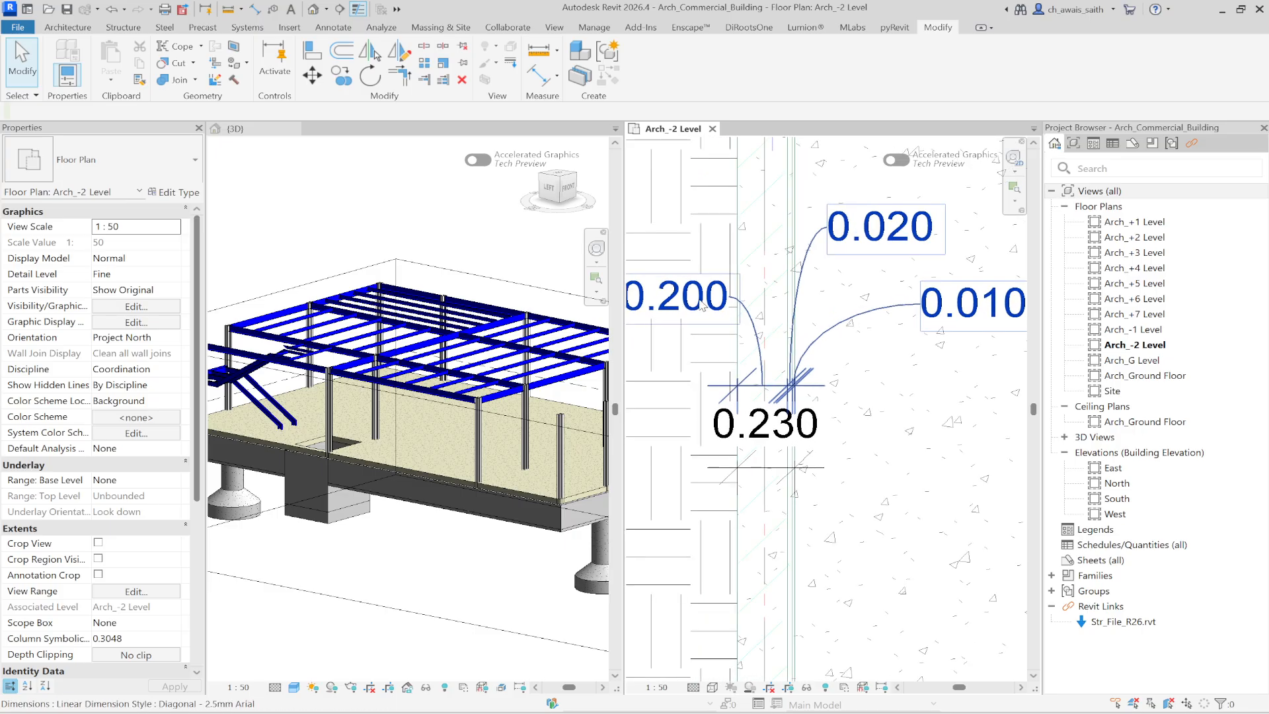
Examine the walls around the elevator shaft and staircase between grids A and B in the Arch_-2 Level plan
{"action": "scroll", "coordinate": [703, 305], "scroll_direction": "down", "scroll_amount": 5}
{"action": "middle_click_drag", "start_coordinate": [669, 278], "coordinate": [720, 494]}
{"action": "scroll", "coordinate": [705, 481], "scroll_direction": "down", "scroll_amount": 2}
{"action": "middle_click_drag", "start_coordinate": [817, 371], "coordinate": [812, 528]}
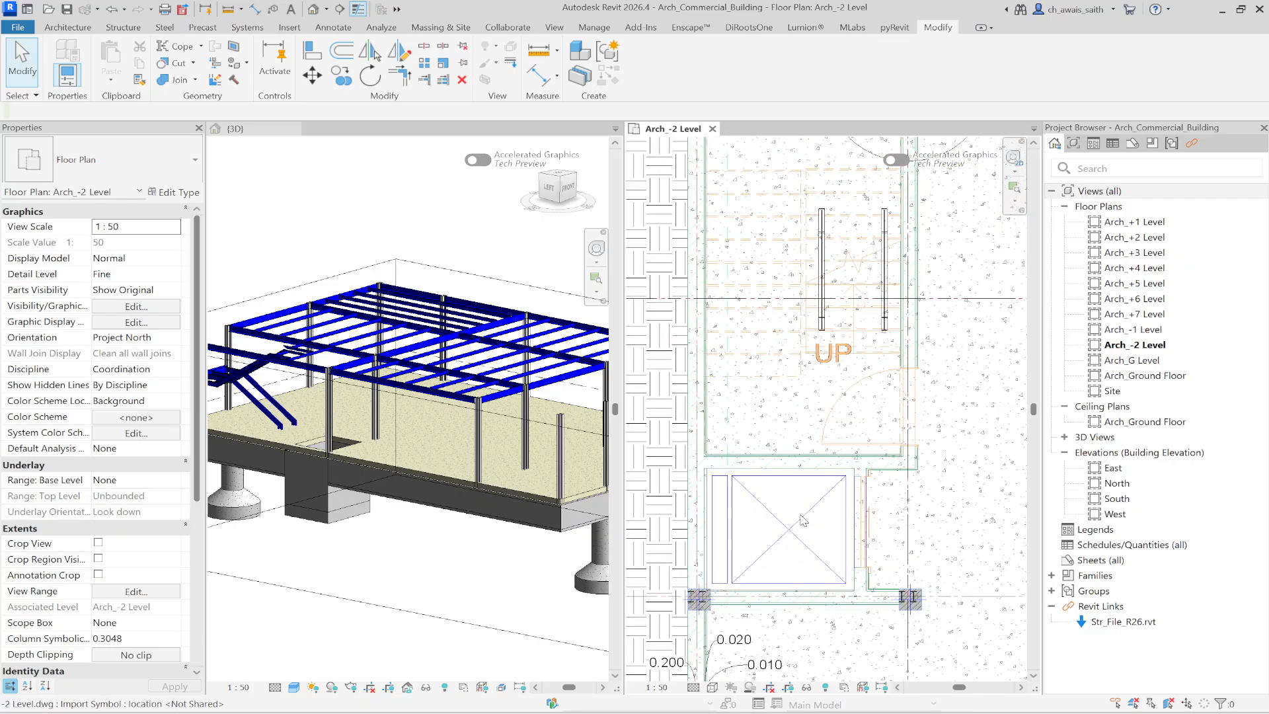
{"action": "middle_click_drag", "start_coordinate": [889, 402], "coordinate": [866, 568]}
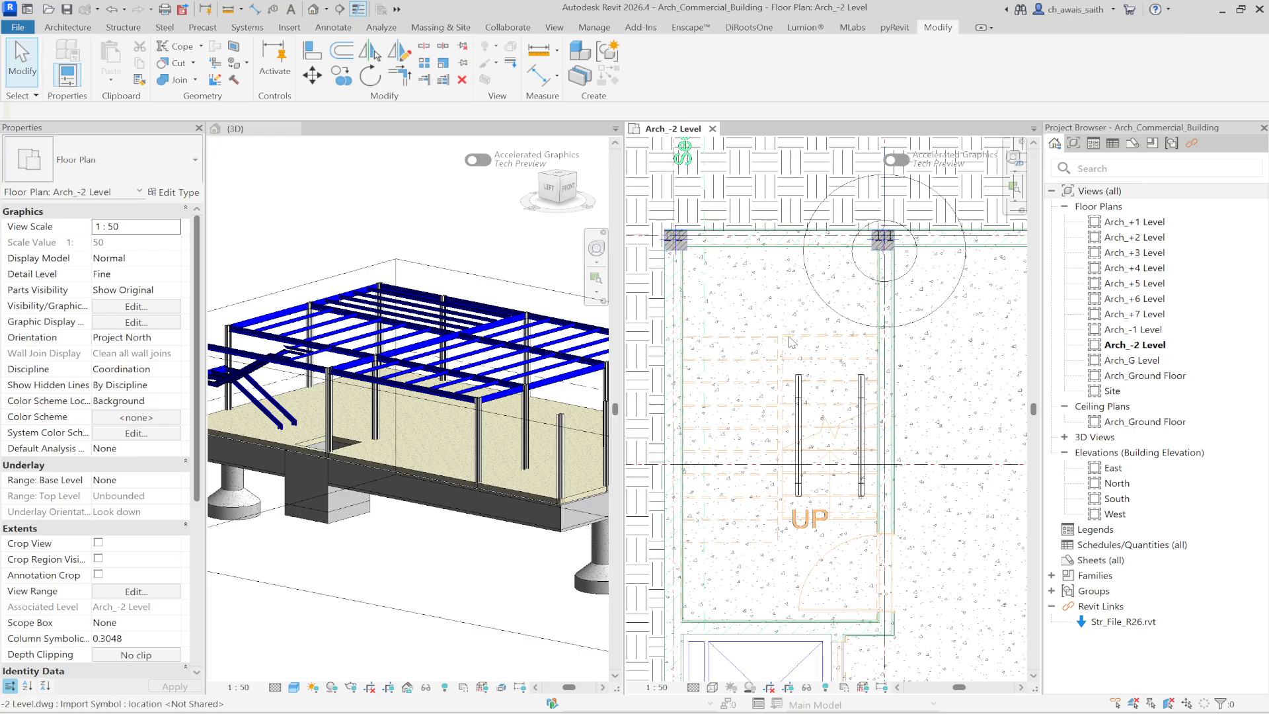
{"action": "scroll", "coordinate": [792, 342], "scroll_direction": "down", "scroll_amount": 6}
{"action": "mouse_move", "coordinate": [836, 415]}
{"action": "middle_mouse_down"}
{"action": "mouse_move", "coordinate": [836, 426]}
{"action": "mouse_move", "coordinate": [811, 352]}
{"action": "mouse_move", "coordinate": [822, 432]}
{"action": "middle_mouse_up"}
{"action": "scroll", "coordinate": [780, 405], "scroll_direction": "up", "scroll_amount": 3}
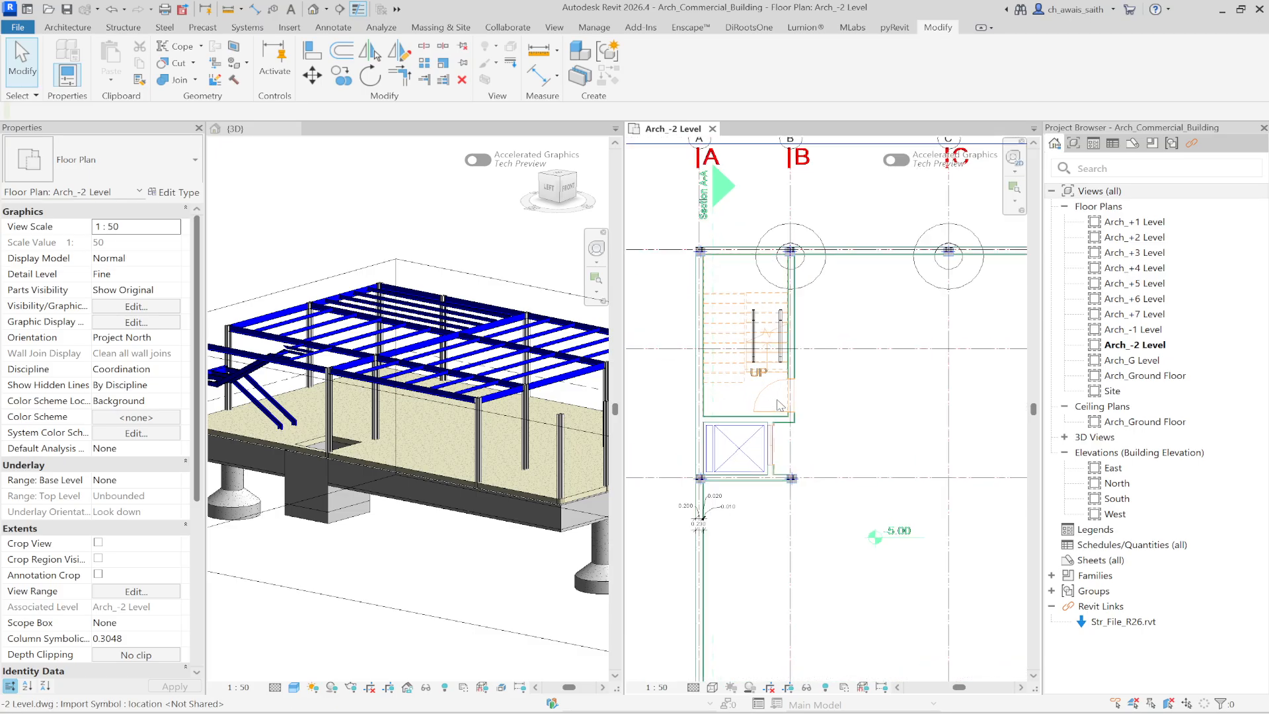
{"action": "scroll", "coordinate": [780, 405], "scroll_direction": "up", "scroll_amount": 6}
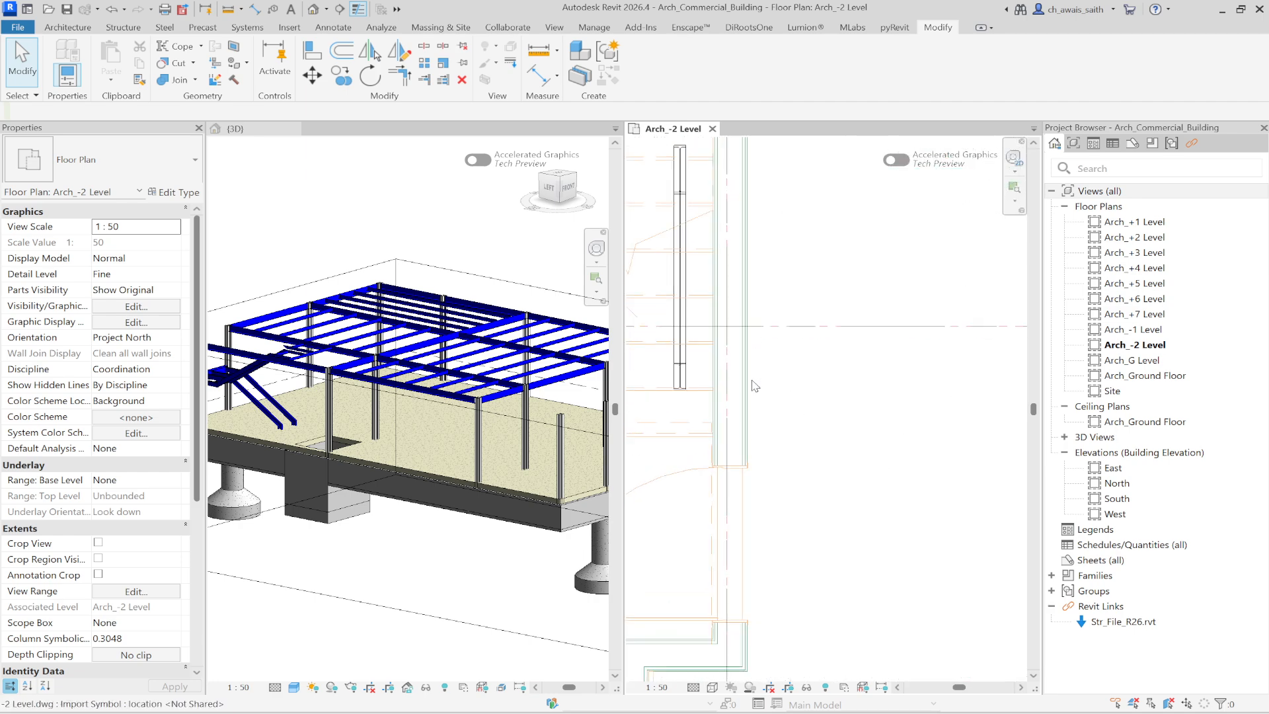
Place an aligned dimension across the core of the staircase wall on grid B, near the wall's lower end by the door
{"action": "scroll", "coordinate": [754, 385], "scroll_direction": "up", "scroll_amount": 2}
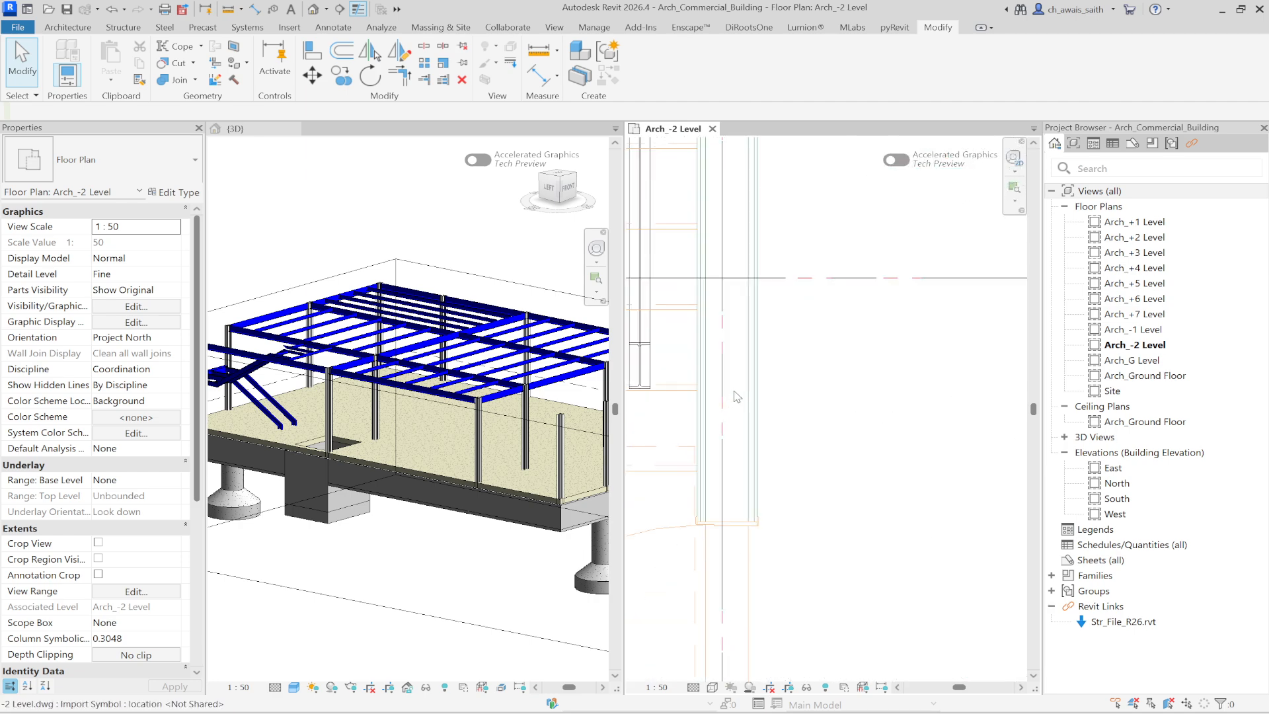
{"action": "left_click", "coordinate": [256, 10]}
{"action": "scroll", "coordinate": [702, 456], "scroll_direction": "up", "scroll_amount": 2}
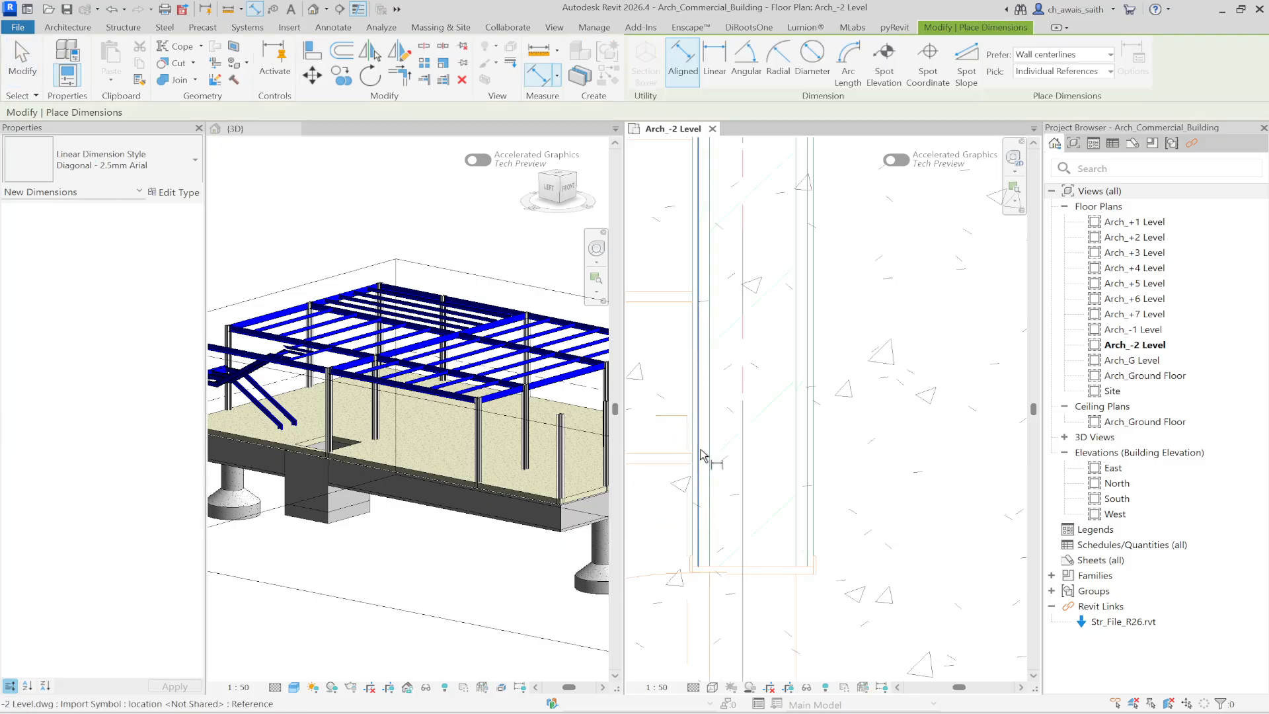
{"action": "left_click", "coordinate": [710, 449]}
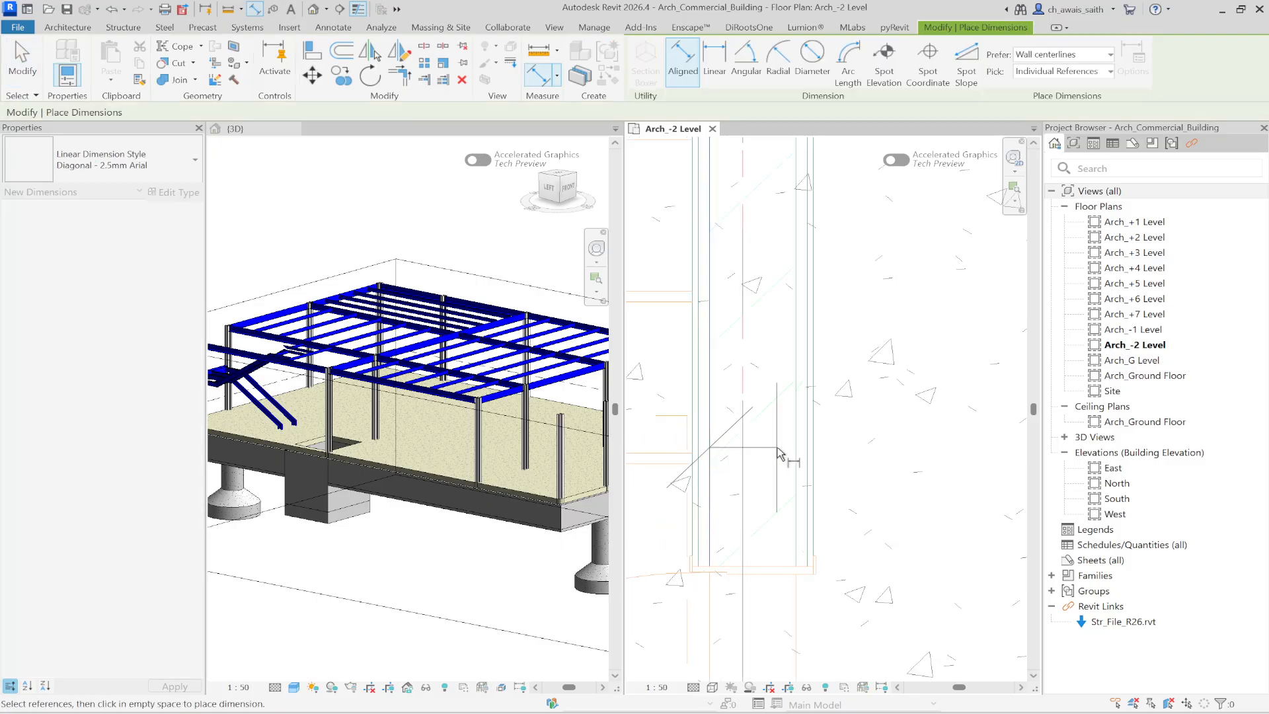
{"action": "left_click", "coordinate": [796, 454]}
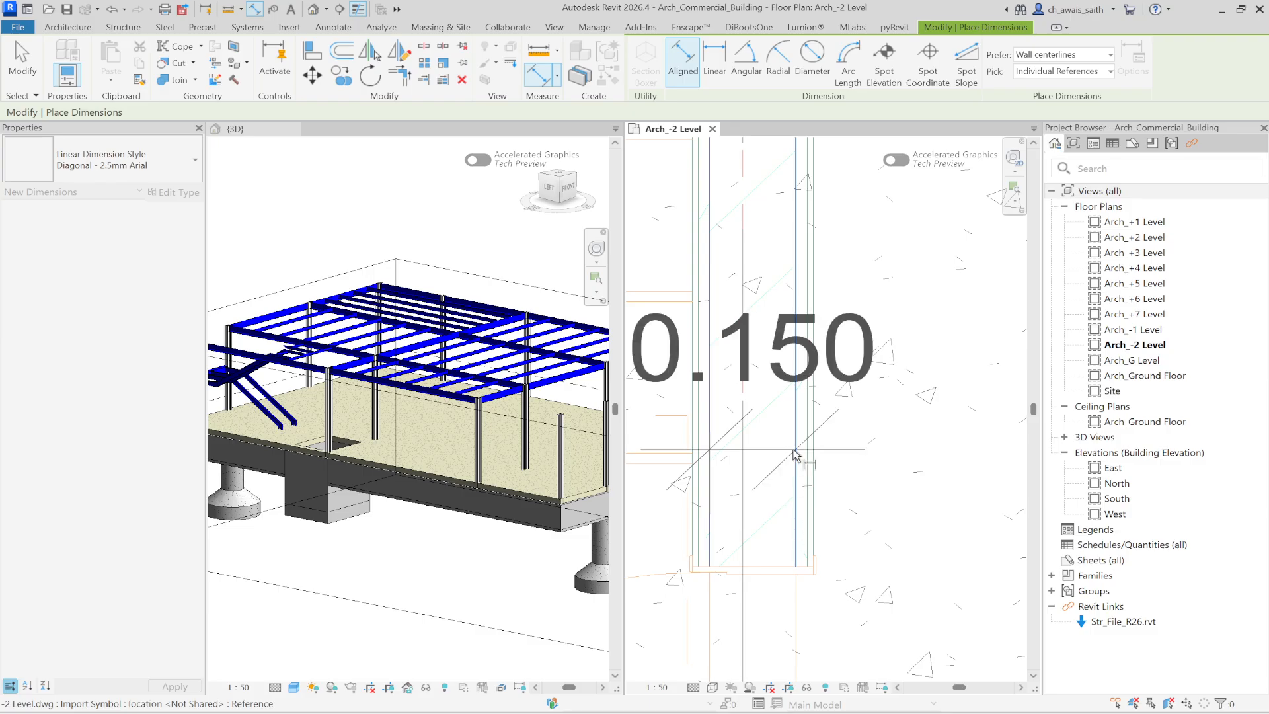
{"action": "middle_click_drag", "start_coordinate": [796, 455], "coordinate": [905, 462]}
{"action": "left_click", "coordinate": [924, 435]}
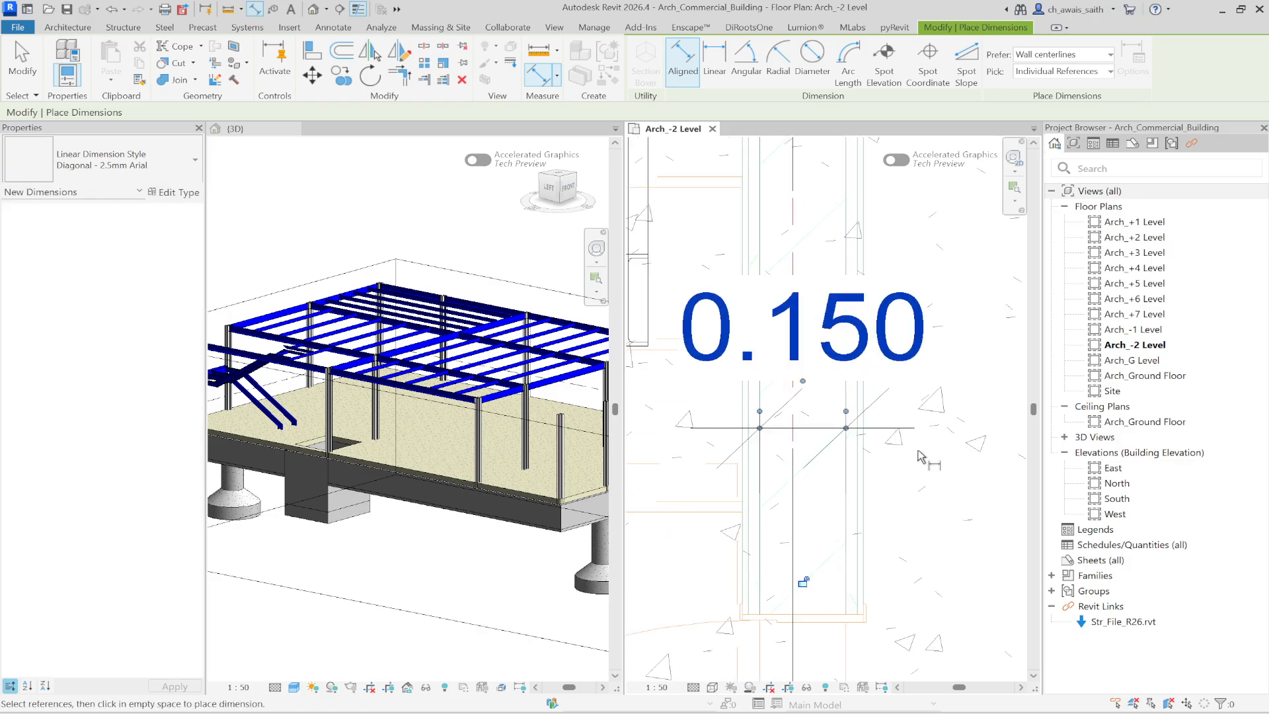
Dimension the two thin finish layers on the outer side of the grid B staircase wall, each with its own aligned dimension
{"action": "left_click", "coordinate": [849, 577]}
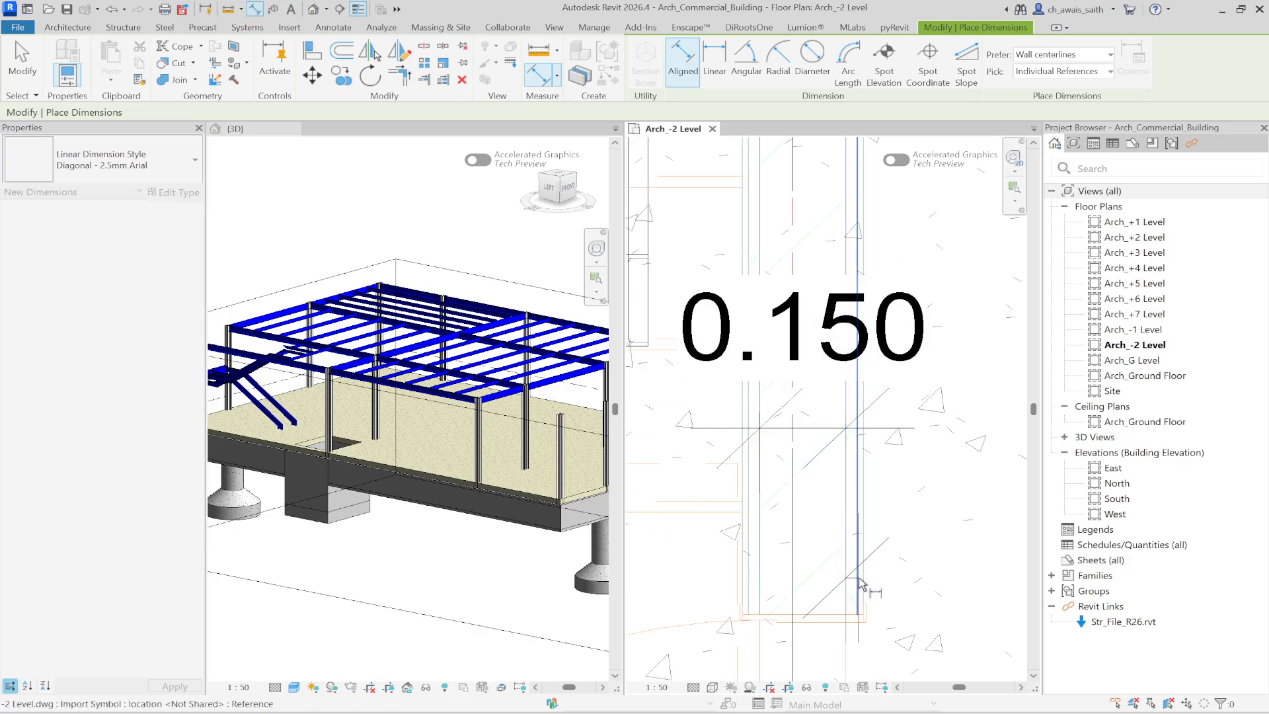
{"action": "left_click", "coordinate": [859, 583]}
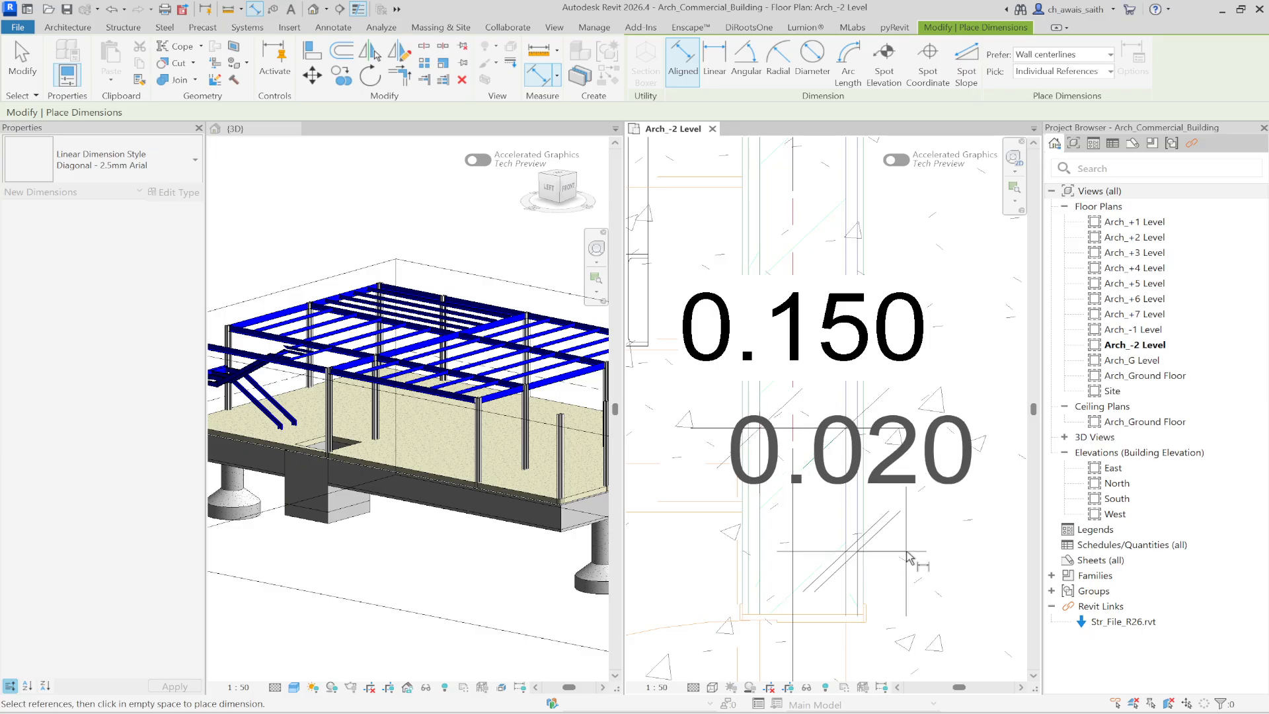
{"action": "left_click", "coordinate": [910, 559]}
{"action": "left_click", "coordinate": [861, 600]}
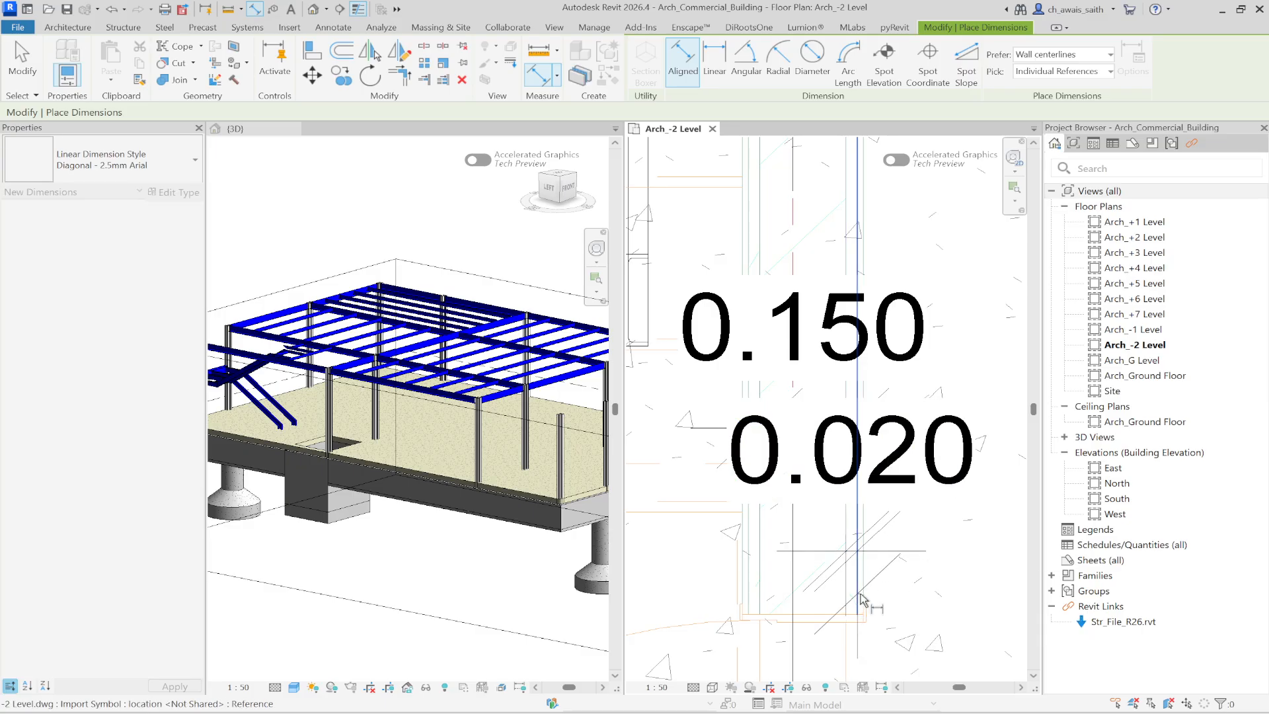
{"action": "left_click", "coordinate": [867, 598]}
{"action": "scroll", "coordinate": [873, 601], "scroll_direction": "down", "scroll_amount": 2}
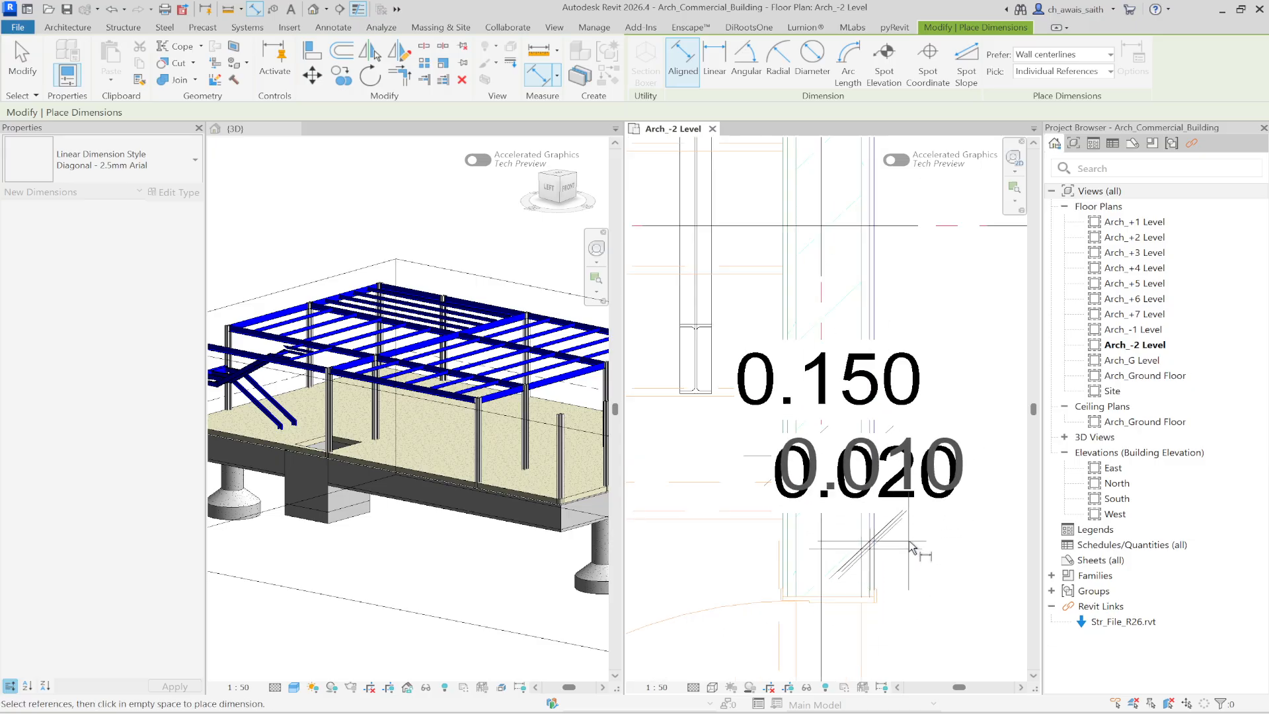
{"action": "left_click", "coordinate": [922, 618]}
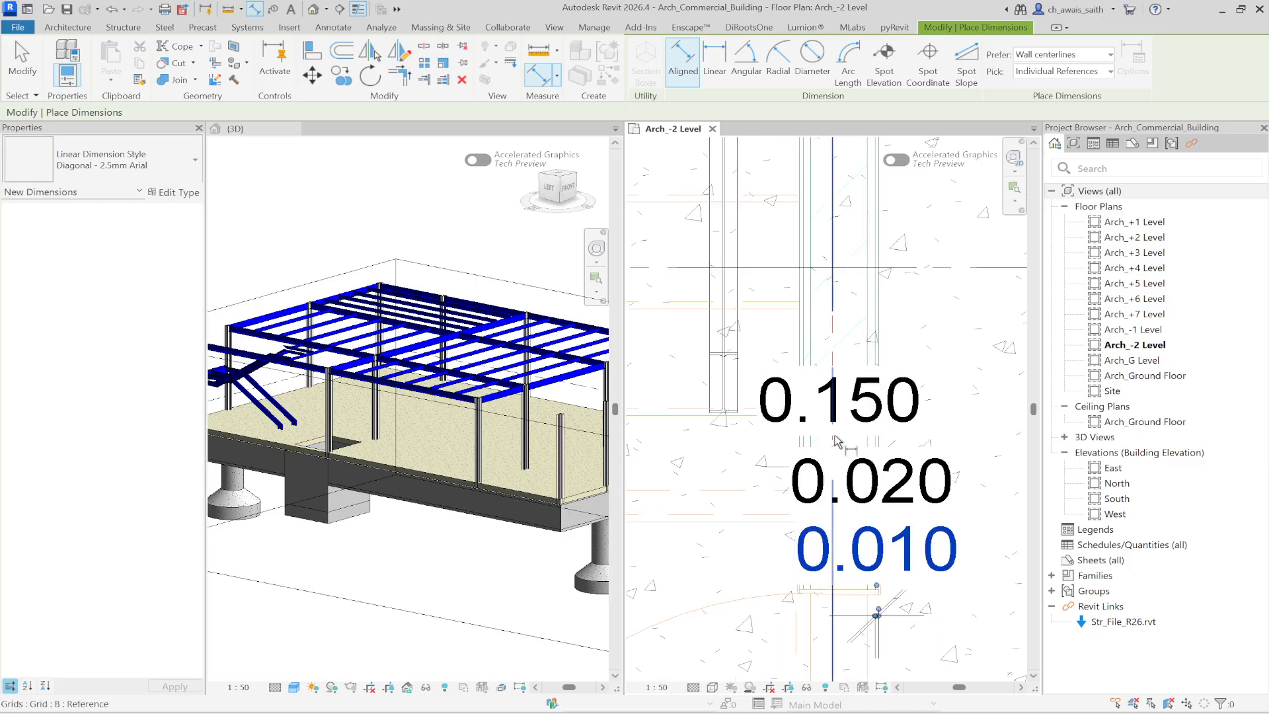
Dimension the two finish layers on the stair side of the grid B wall near grid 2, each with its own aligned dimension
{"action": "scroll", "coordinate": [823, 367], "scroll_direction": "up", "scroll_amount": 1}
{"action": "scroll", "coordinate": [799, 297], "scroll_direction": "up", "scroll_amount": 2}
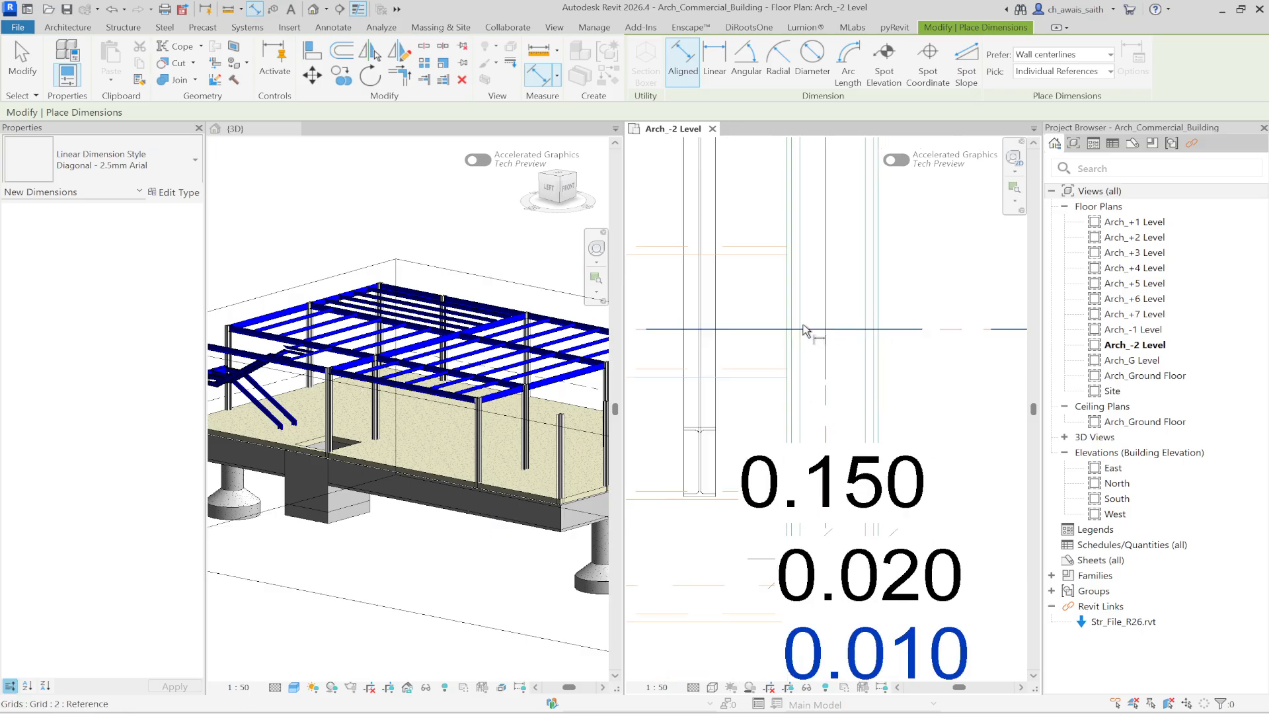
{"action": "middle_click_drag", "start_coordinate": [793, 258], "coordinate": [792, 348]}
{"action": "scroll", "coordinate": [793, 356], "scroll_direction": "up", "scroll_amount": 1}
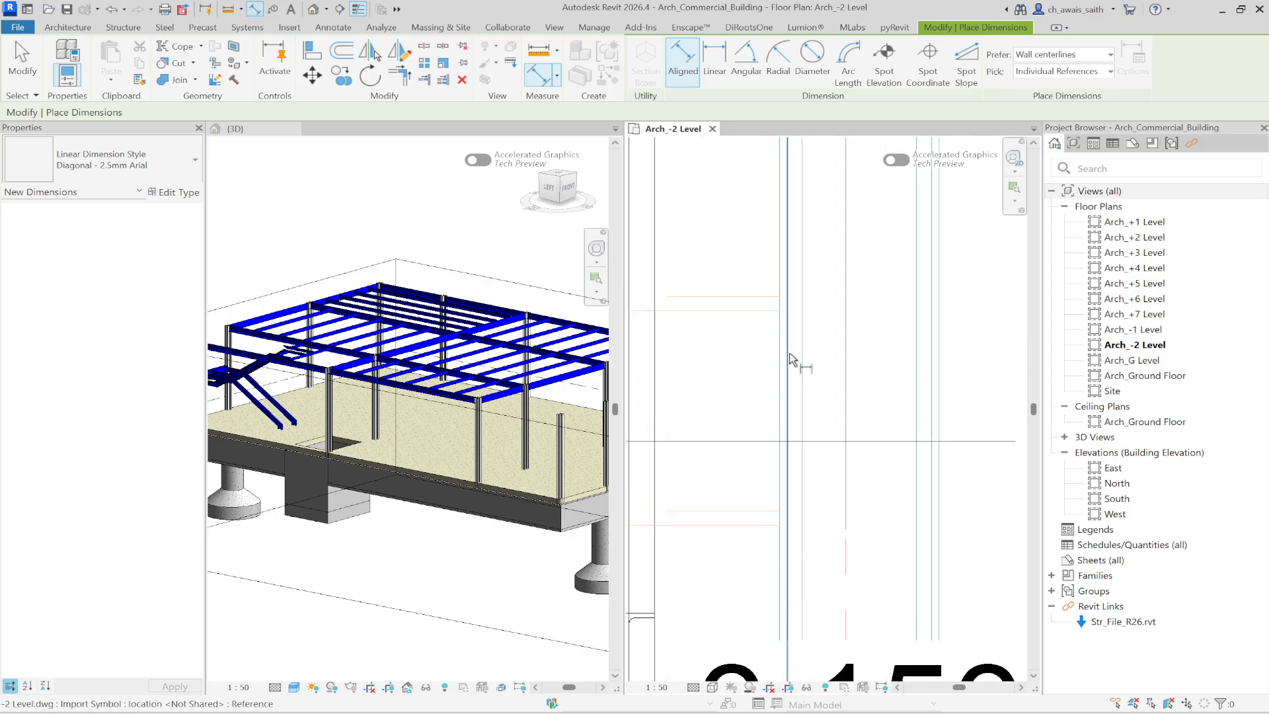
{"action": "left_click", "coordinate": [799, 358]}
{"action": "left_click", "coordinate": [792, 357]}
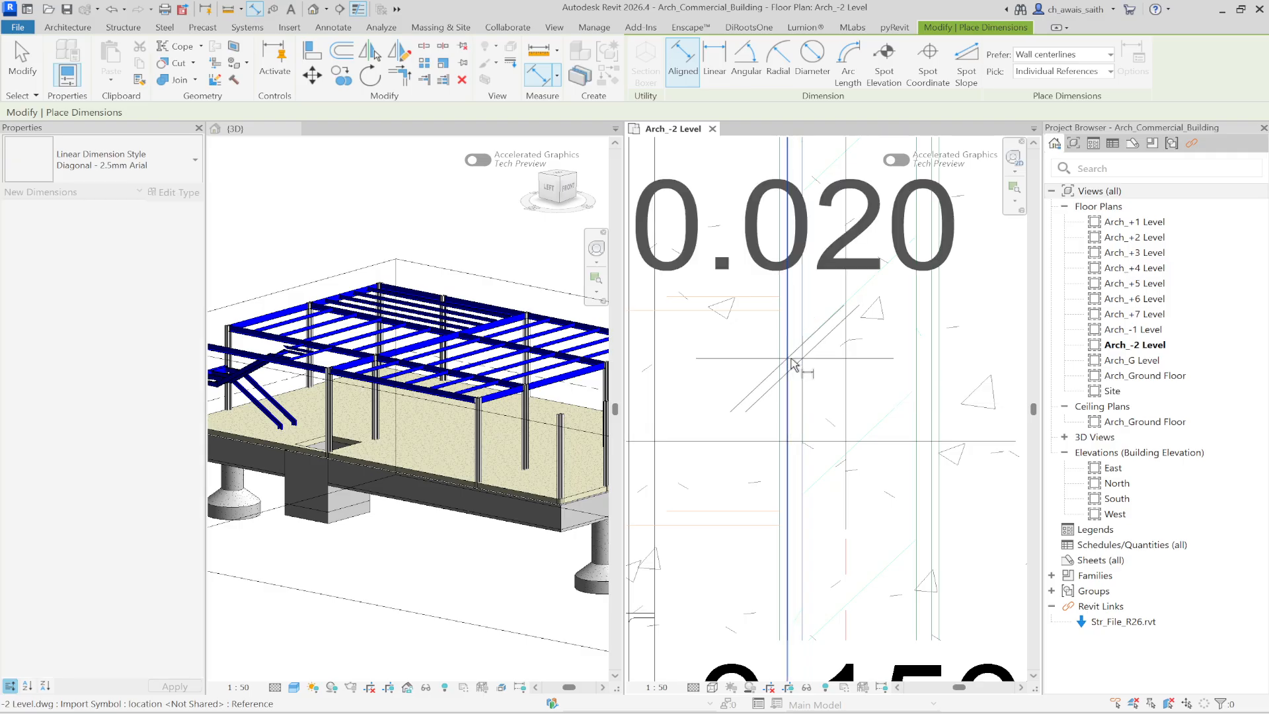
{"action": "left_click", "coordinate": [762, 266]}
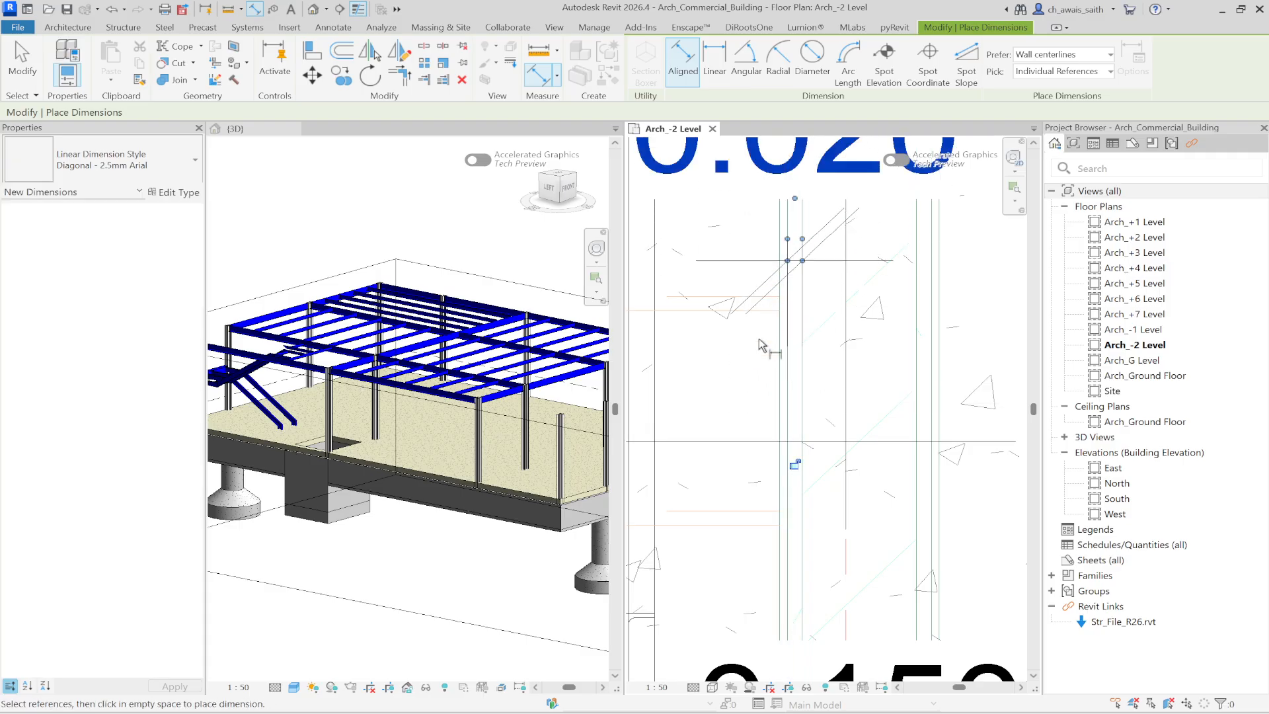
{"action": "left_click", "coordinate": [778, 426]}
{"action": "scroll", "coordinate": [779, 426], "scroll_direction": "down", "scroll_amount": 2}
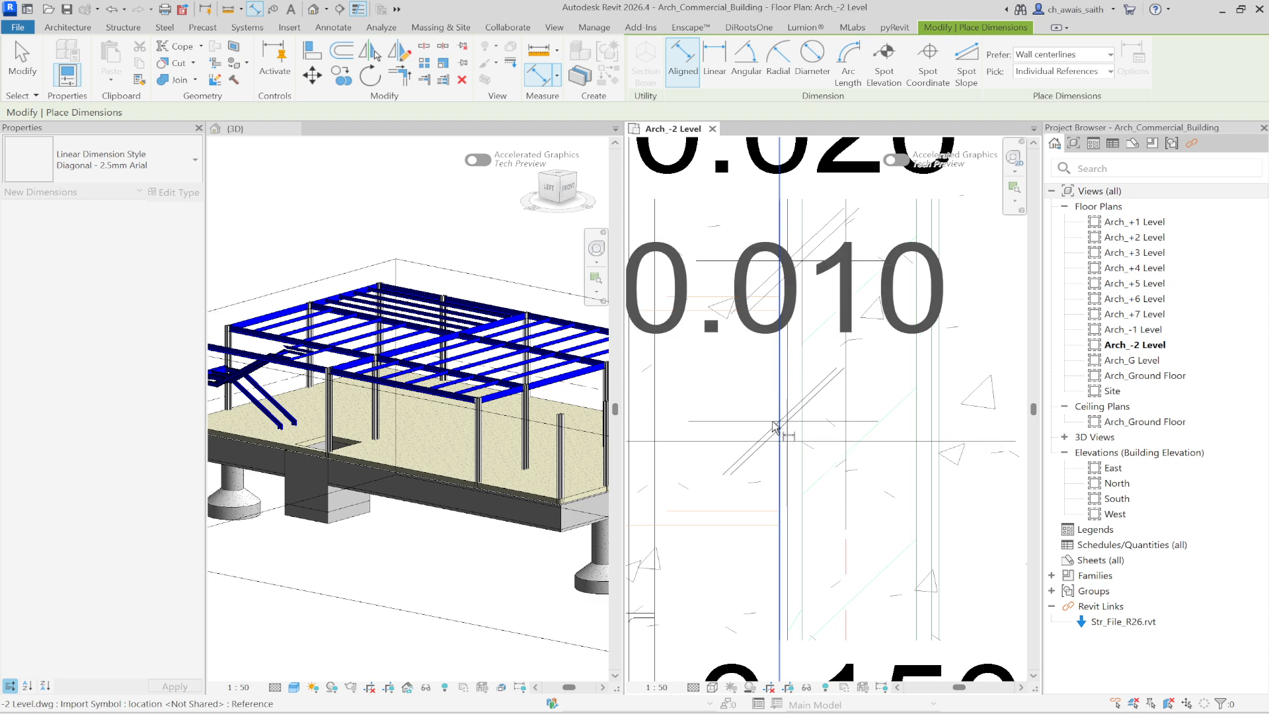
{"action": "left_click", "coordinate": [759, 388]}
{"action": "scroll", "coordinate": [759, 388], "scroll_direction": "down", "scroll_amount": 2}
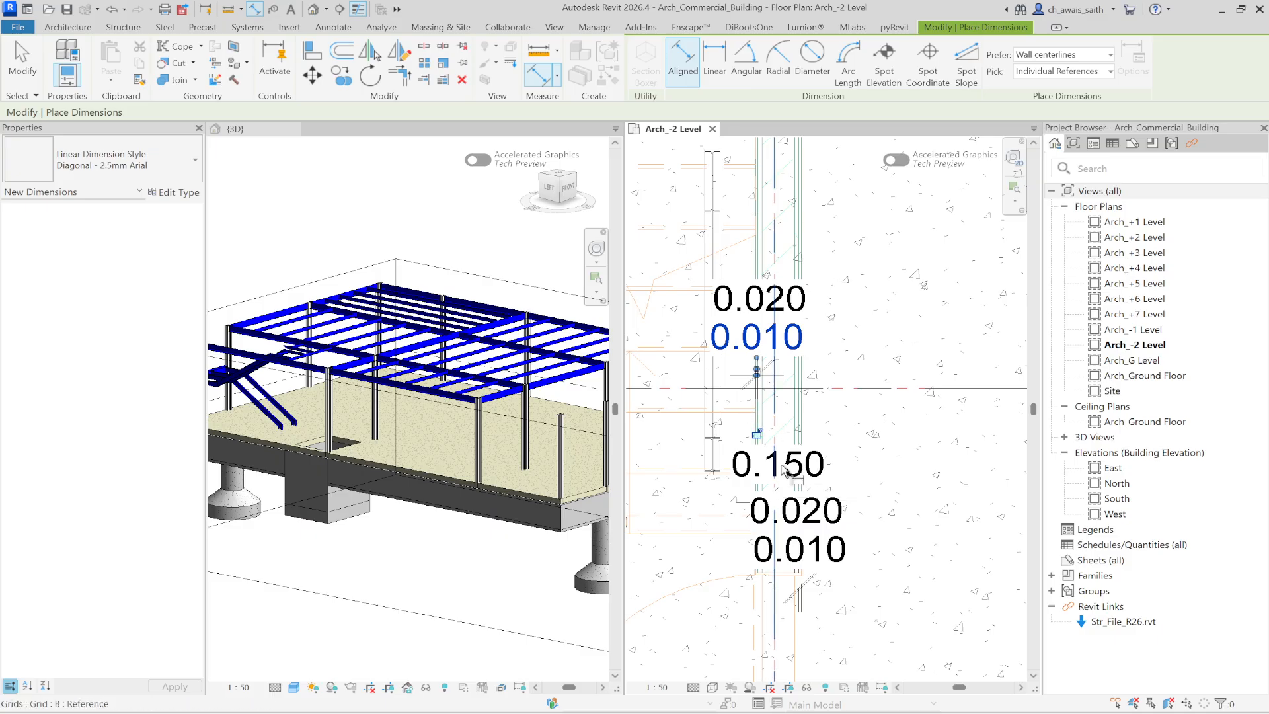
Place an aligned dimension across the thickness of the perimeter wall on grid 1, between grids B and C
{"action": "scroll", "coordinate": [750, 374], "scroll_direction": "down", "scroll_amount": 4}
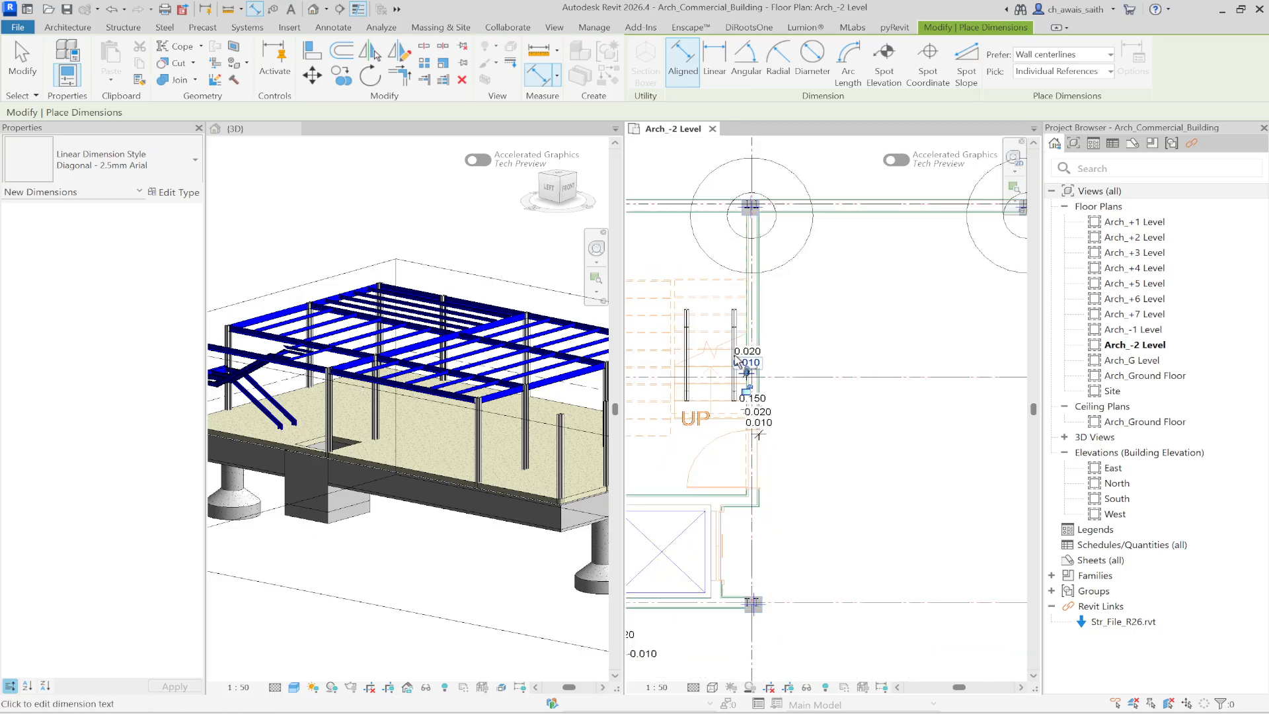
{"action": "scroll", "coordinate": [736, 360], "scroll_direction": "down", "scroll_amount": 5}
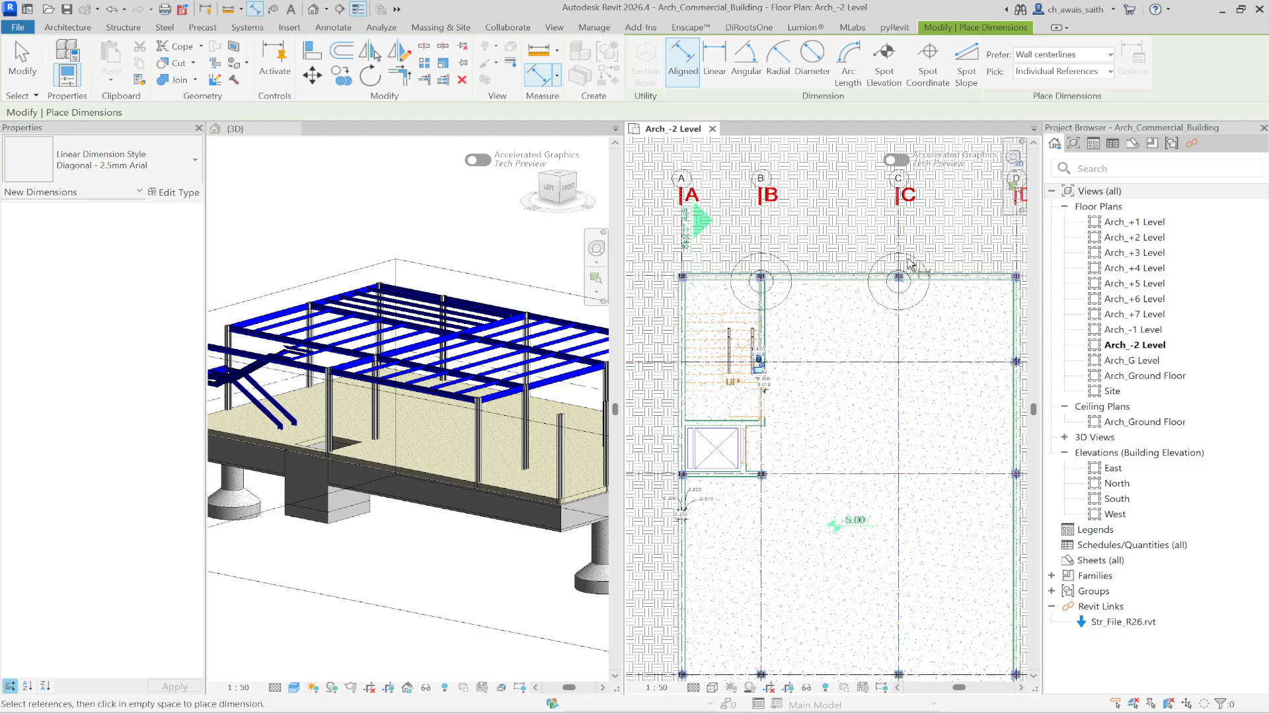
{"action": "scroll", "coordinate": [905, 271], "scroll_direction": "up", "scroll_amount": 10}
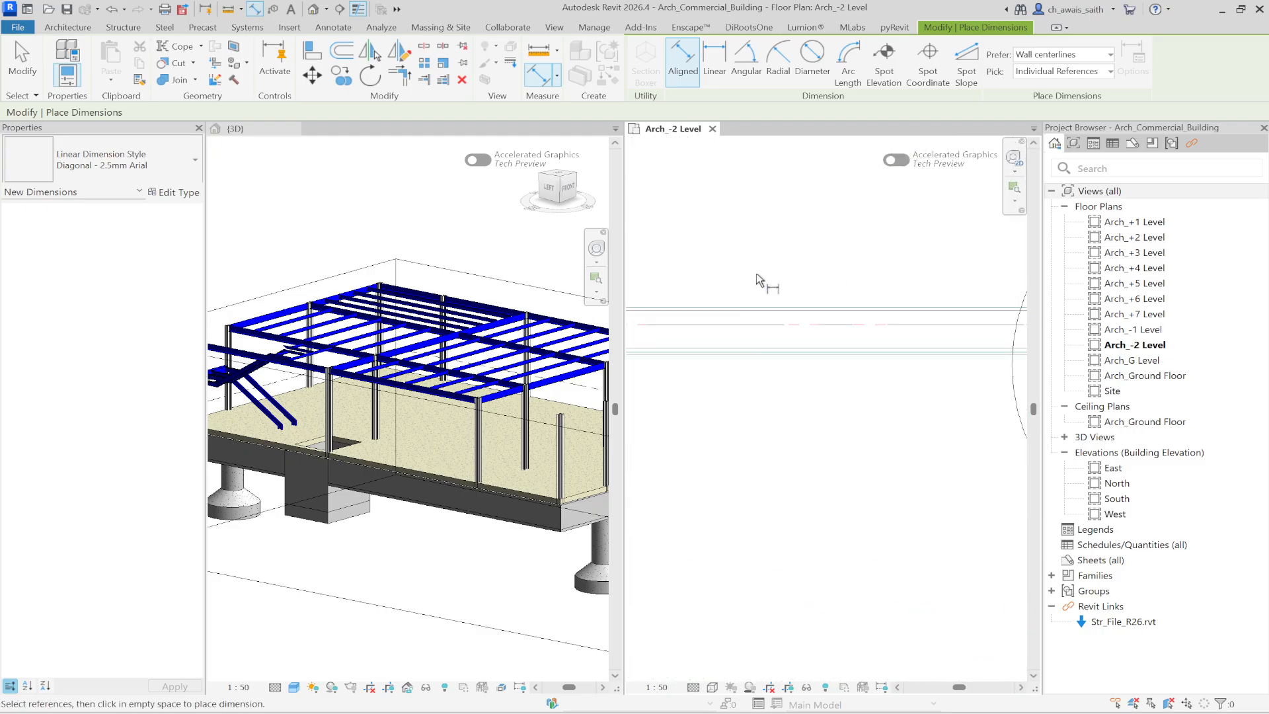
{"action": "scroll", "coordinate": [767, 322], "scroll_direction": "up", "scroll_amount": 3}
{"action": "left_click", "coordinate": [774, 321]}
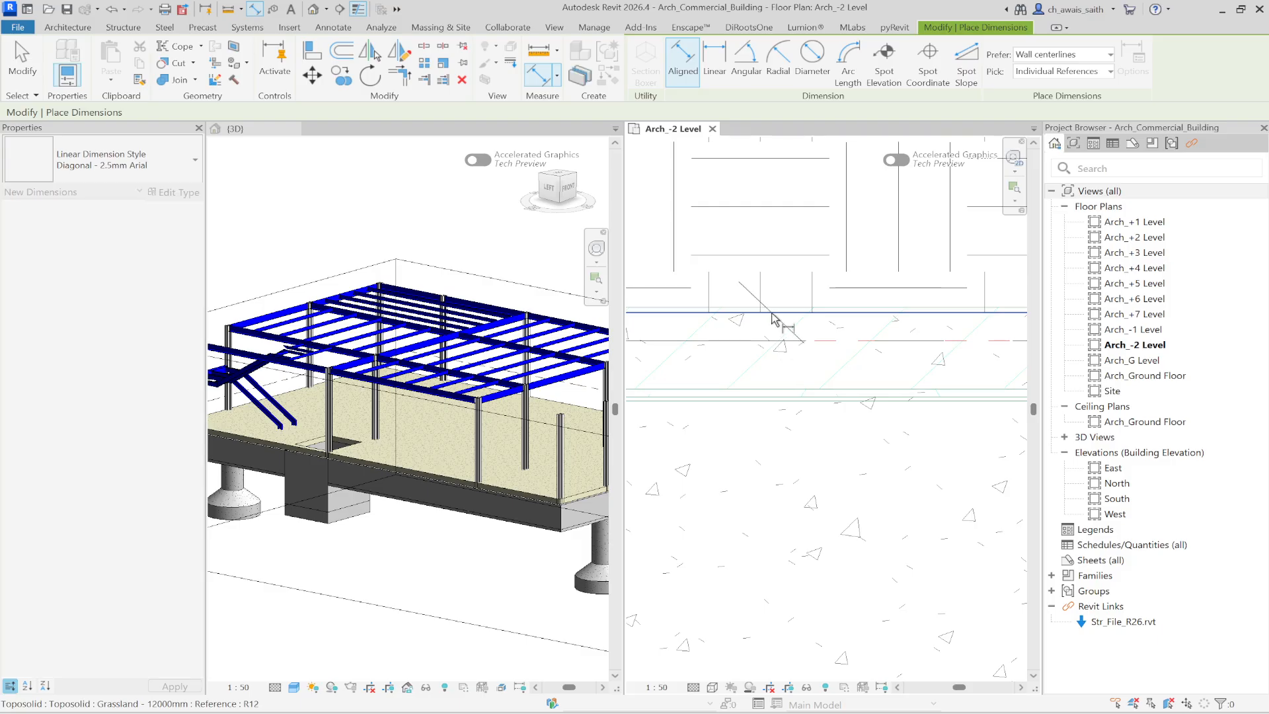
{"action": "left_click", "coordinate": [772, 384]}
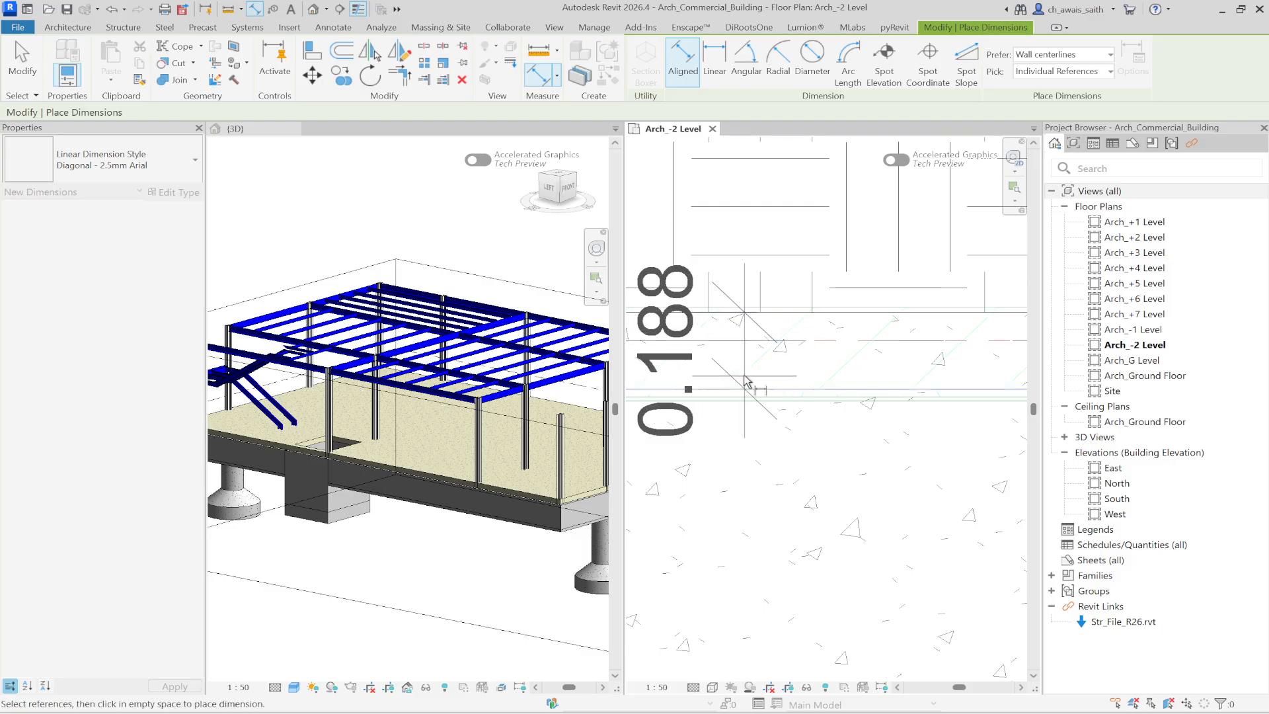
{"action": "left_click", "coordinate": [741, 377]}
{"action": "middle_click_drag", "start_coordinate": [740, 377], "coordinate": [793, 371]}
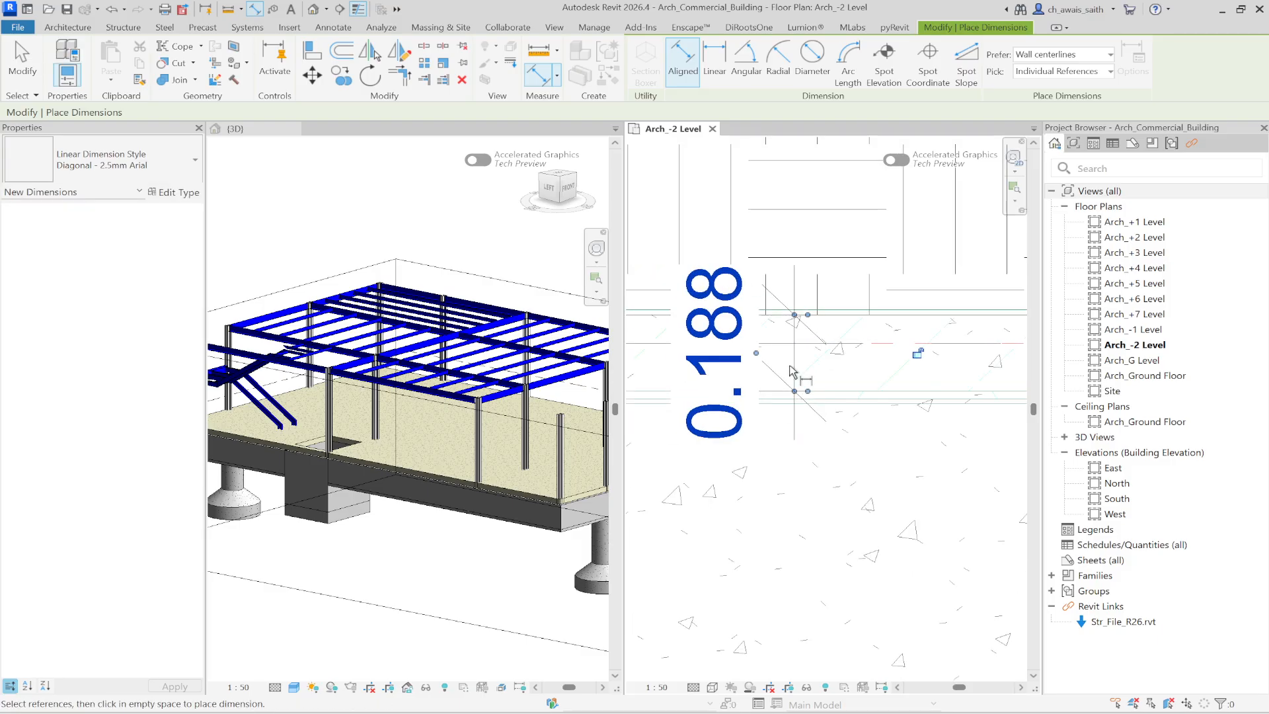
Place an aligned dimension across the core of the perimeter wall on grid D, between grids 2 and 3
{"action": "scroll", "coordinate": [732, 285], "scroll_direction": "down", "scroll_amount": 5}
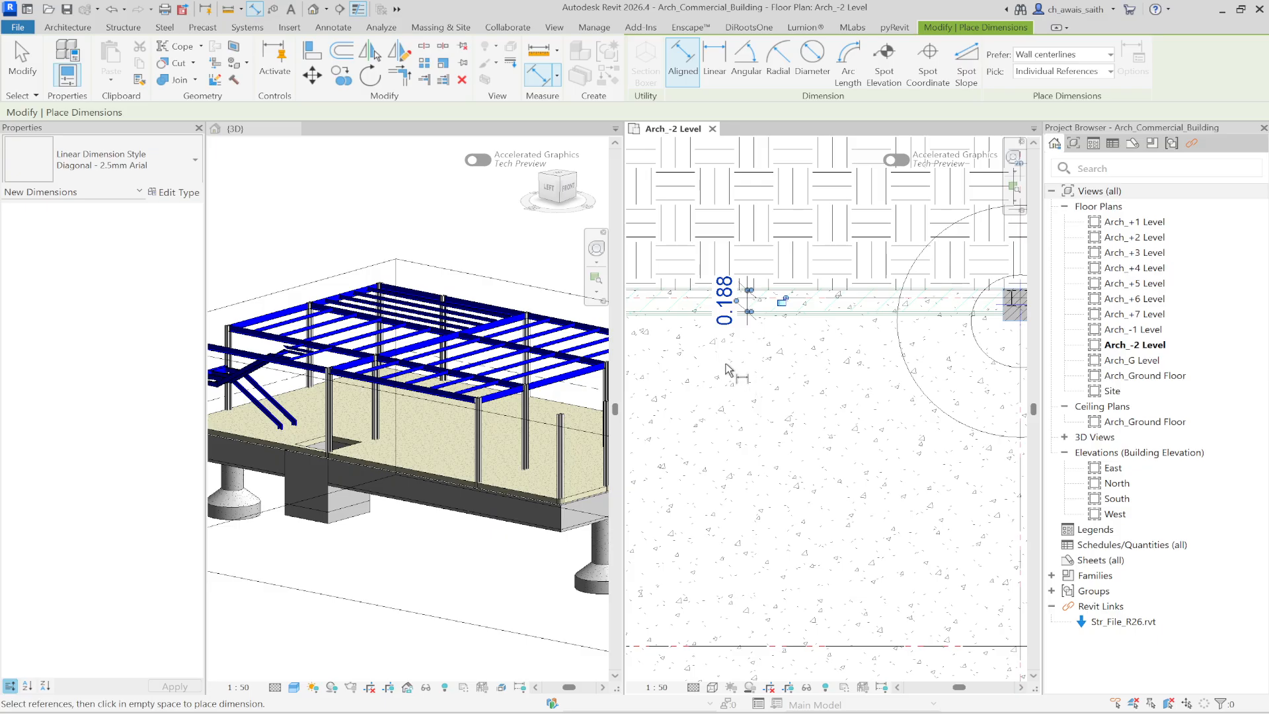
{"action": "scroll", "coordinate": [729, 370], "scroll_direction": "down", "scroll_amount": 6}
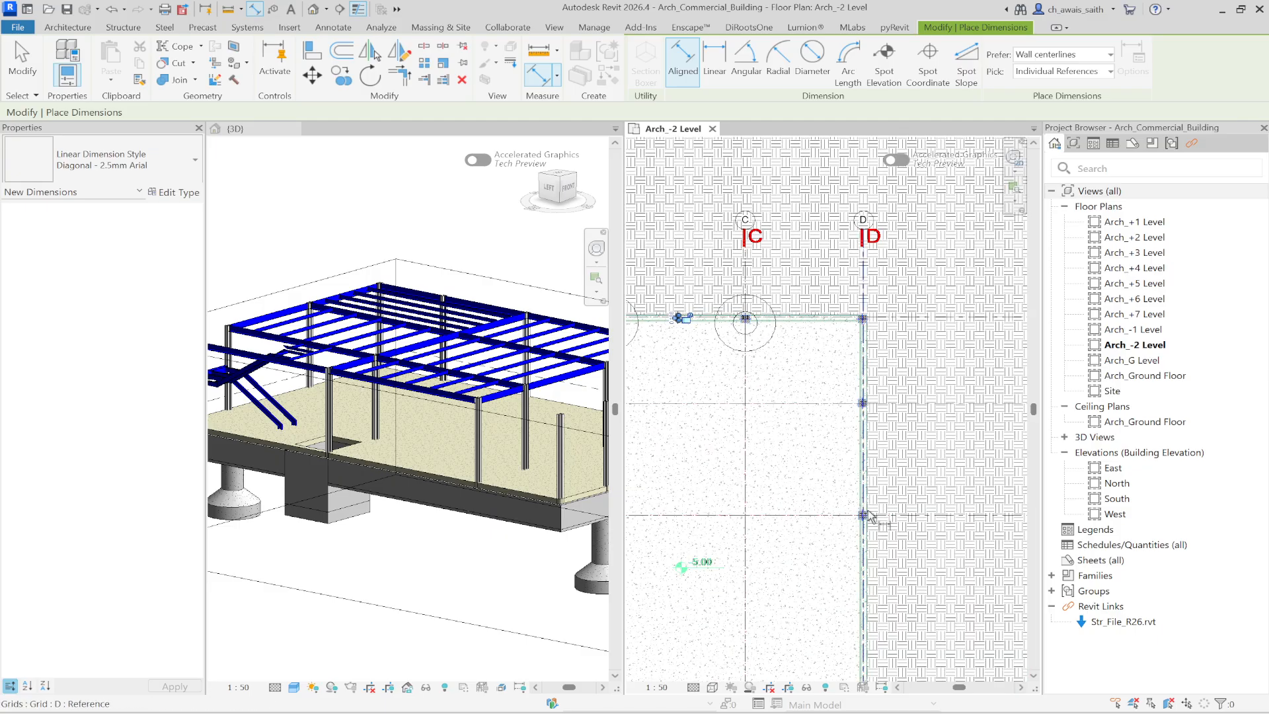
{"action": "scroll", "coordinate": [868, 516], "scroll_direction": "up", "scroll_amount": 8}
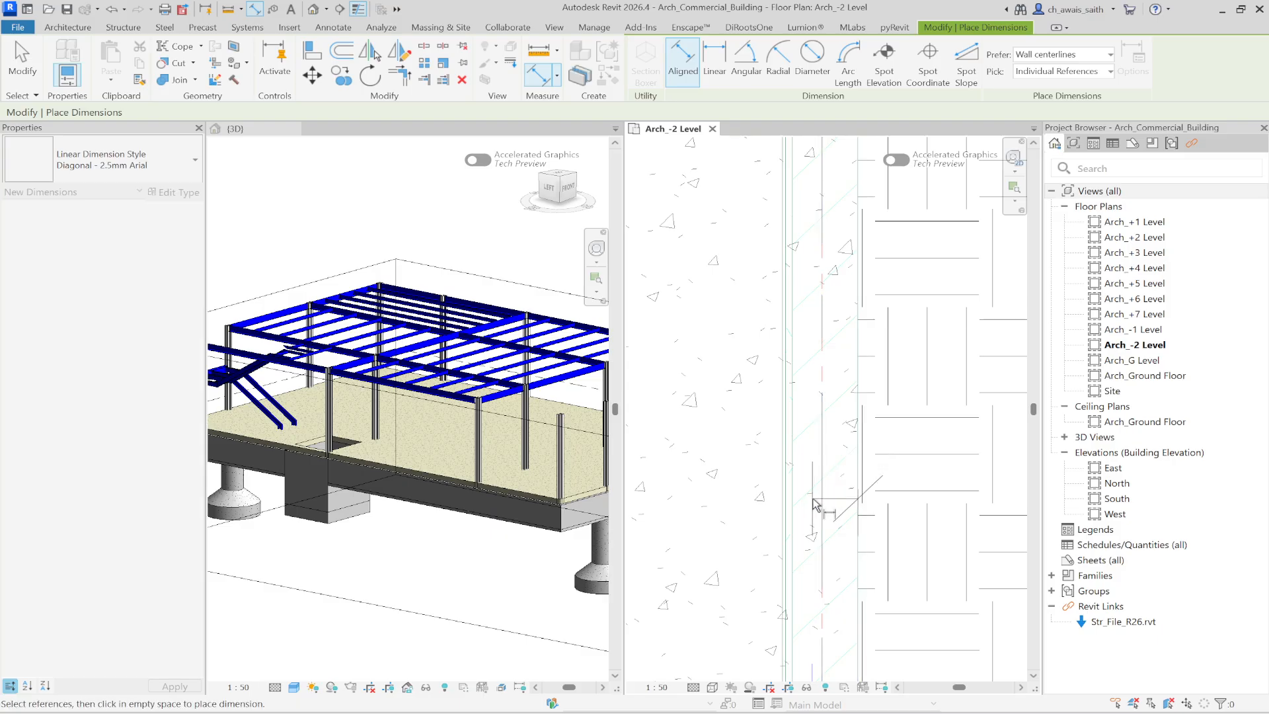
{"action": "left_click", "coordinate": [796, 505]}
{"action": "left_click", "coordinate": [746, 436]}
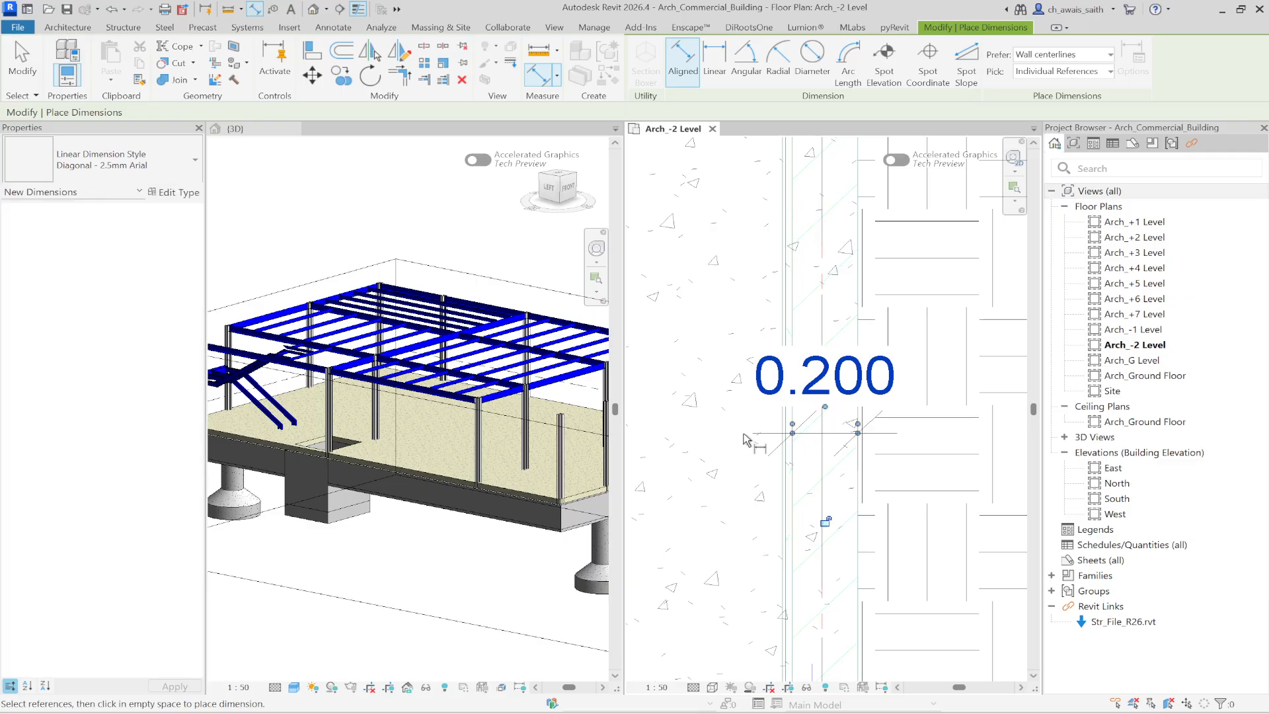
Place an aligned dimension across the lower perimeter wall, between grids B and C above the plan title
{"action": "scroll", "coordinate": [747, 331], "scroll_direction": "down", "scroll_amount": 8}
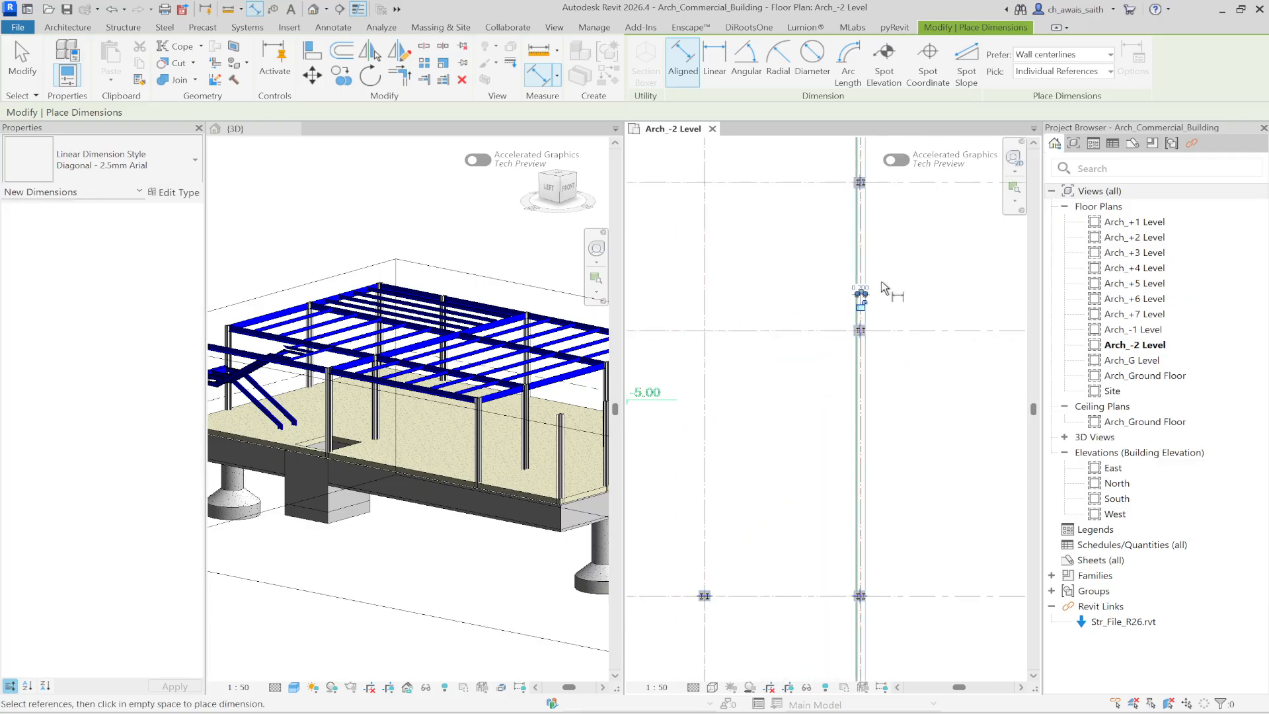
{"action": "scroll", "coordinate": [885, 311], "scroll_direction": "down", "scroll_amount": 3}
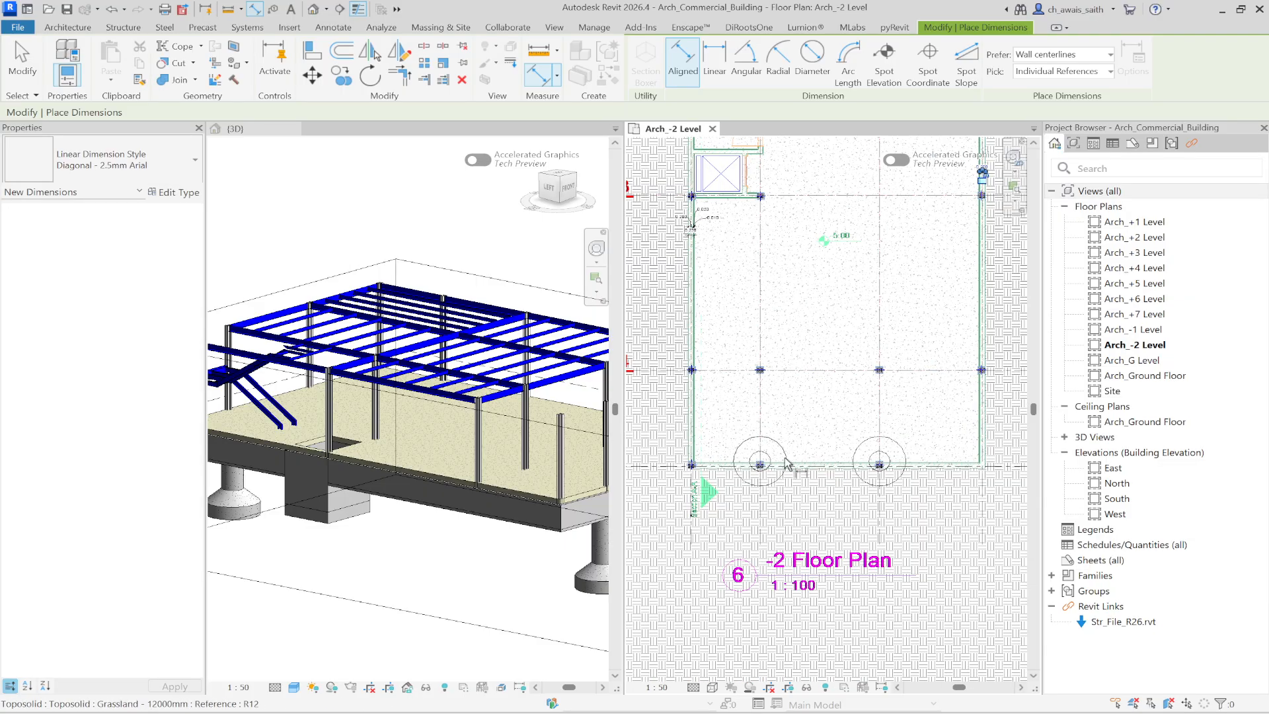
{"action": "scroll", "coordinate": [786, 463], "scroll_direction": "up", "scroll_amount": 10}
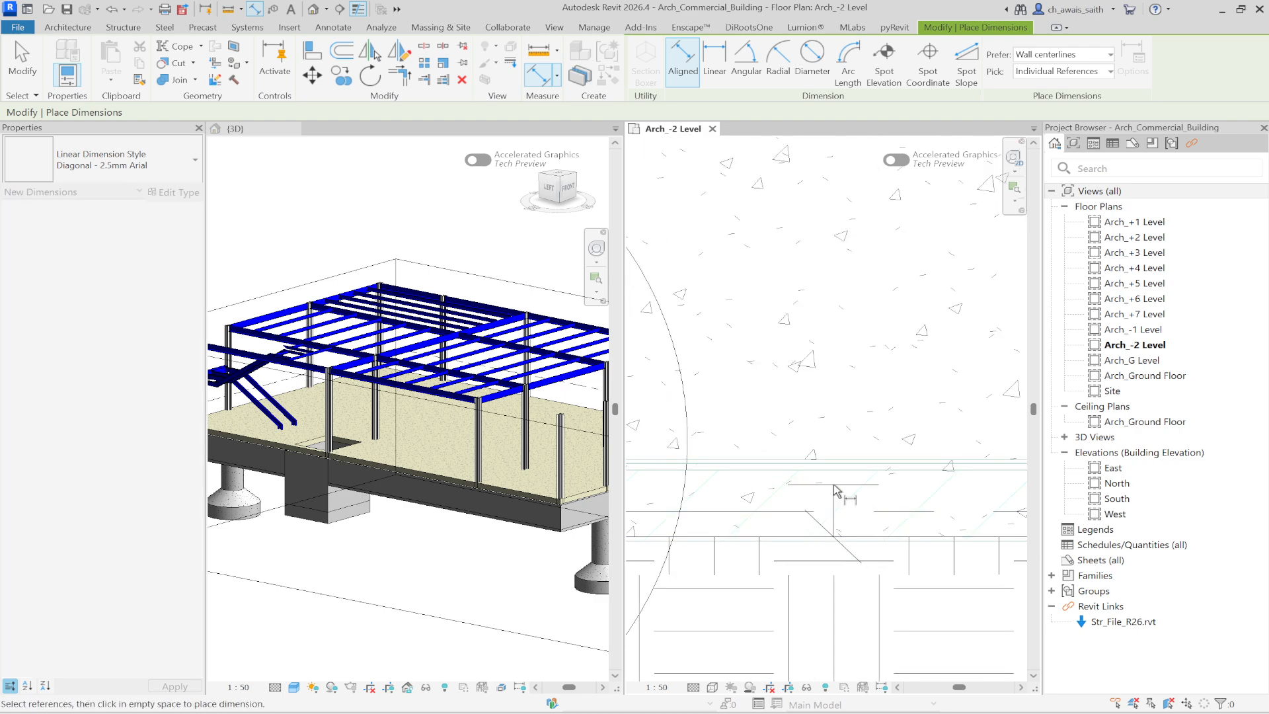
{"action": "left_click", "coordinate": [834, 491]}
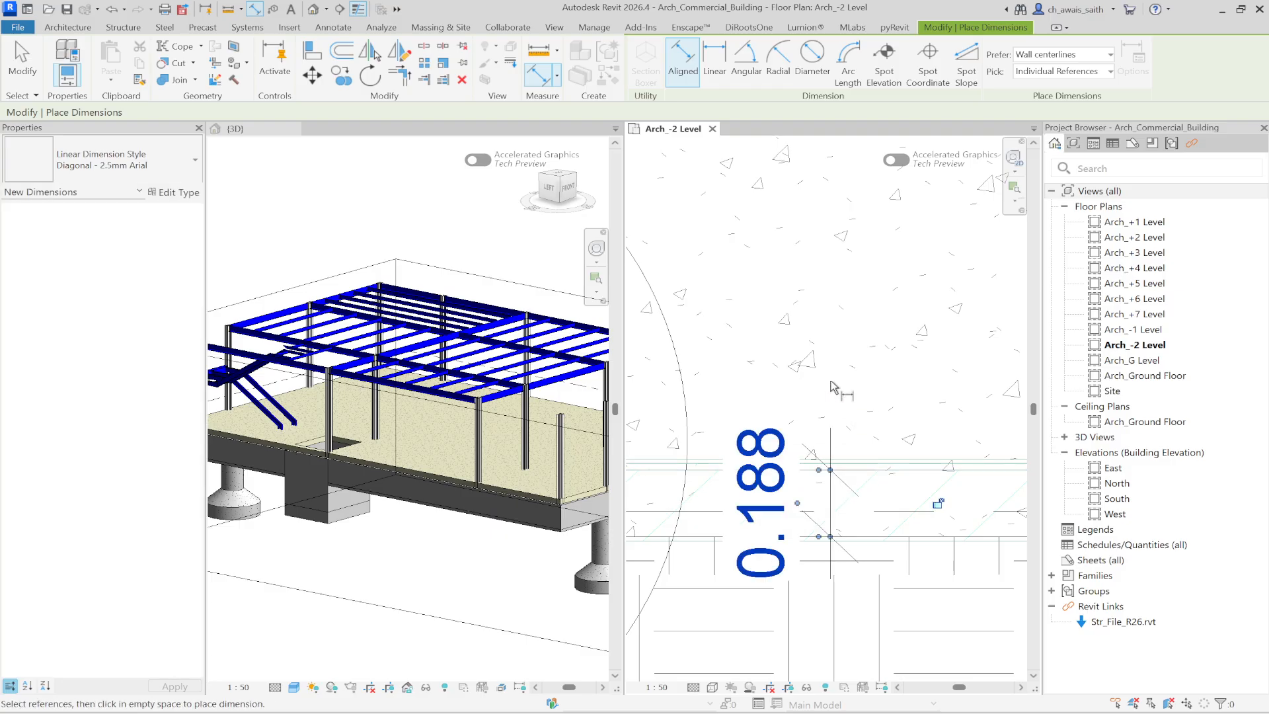
Examine the dimensioned perimeter walls and the walls around the elevator shaft and staircase in the -2 level plan
{"action": "scroll", "coordinate": [833, 387], "scroll_direction": "down", "scroll_amount": 5}
{"action": "scroll", "coordinate": [874, 371], "scroll_direction": "down", "scroll_amount": 4}
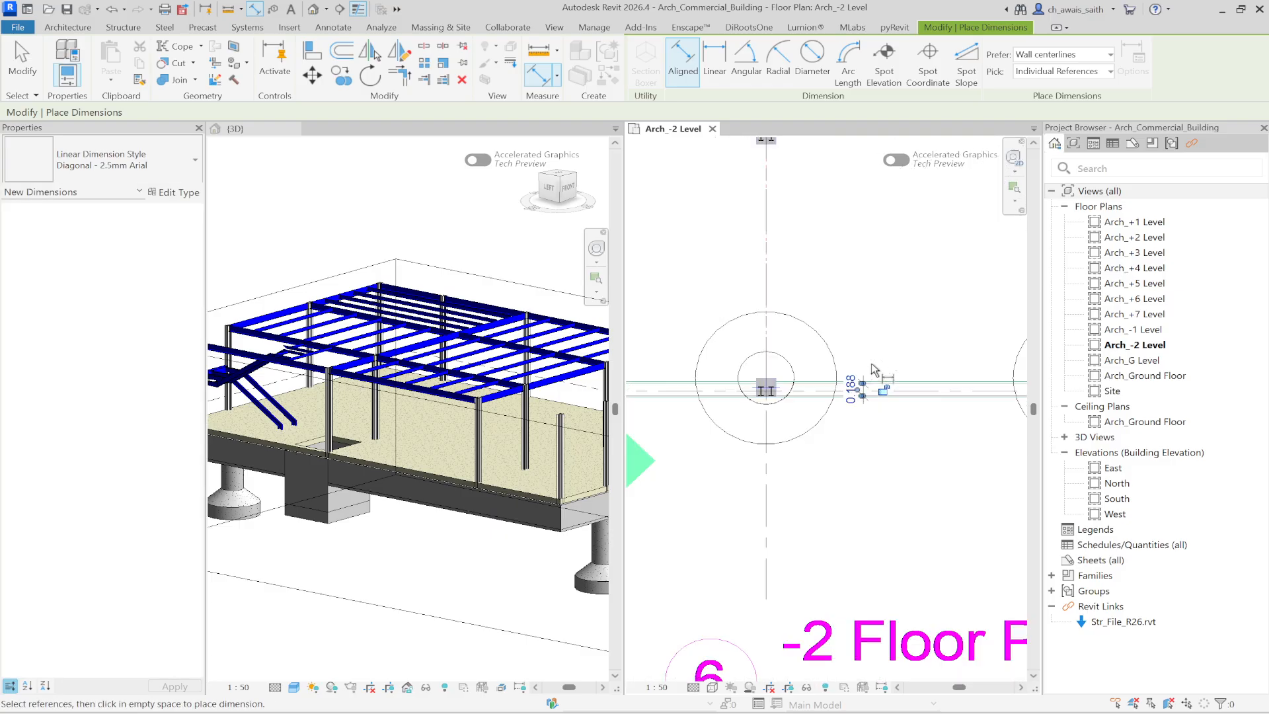
{"action": "scroll", "coordinate": [813, 423], "scroll_direction": "up", "scroll_amount": 2}
{"action": "scroll", "coordinate": [822, 501], "scroll_direction": "down", "scroll_amount": 1}
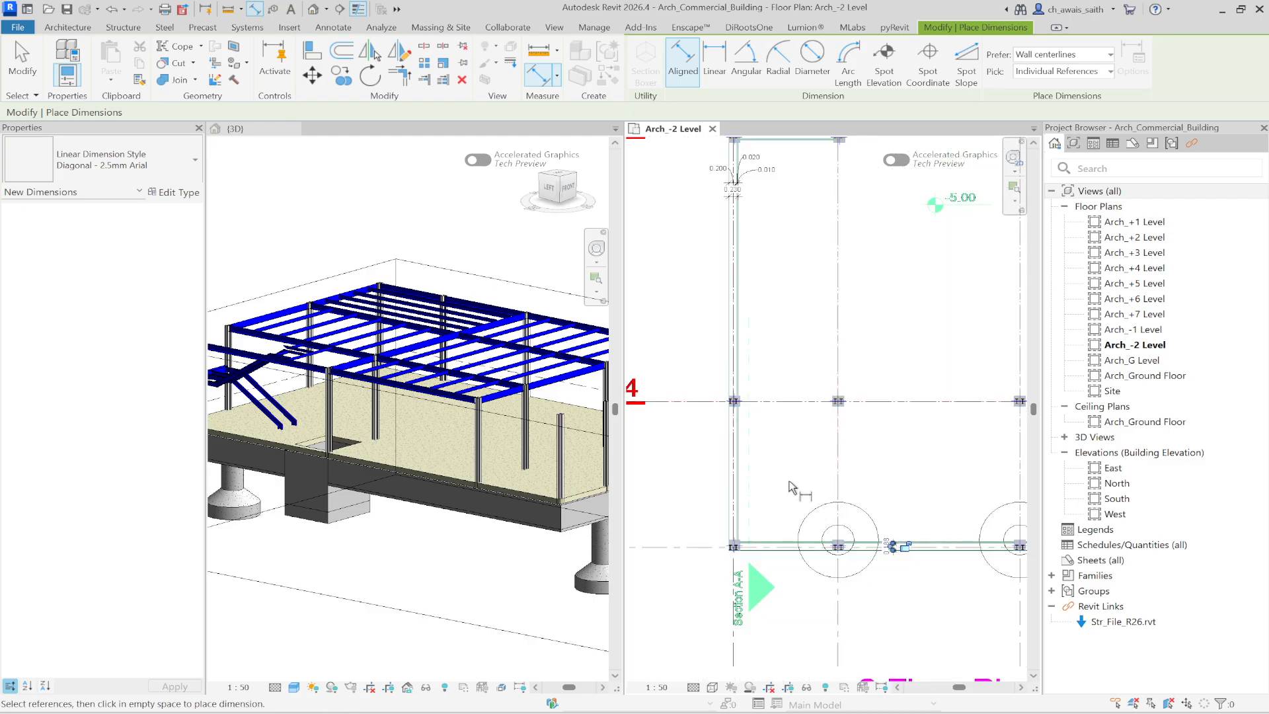
{"action": "middle_click_drag", "start_coordinate": [775, 360], "coordinate": [790, 567]}
{"action": "scroll", "coordinate": [778, 537], "scroll_direction": "down", "scroll_amount": 1}
{"action": "scroll", "coordinate": [753, 377], "scroll_direction": "up", "scroll_amount": 3}
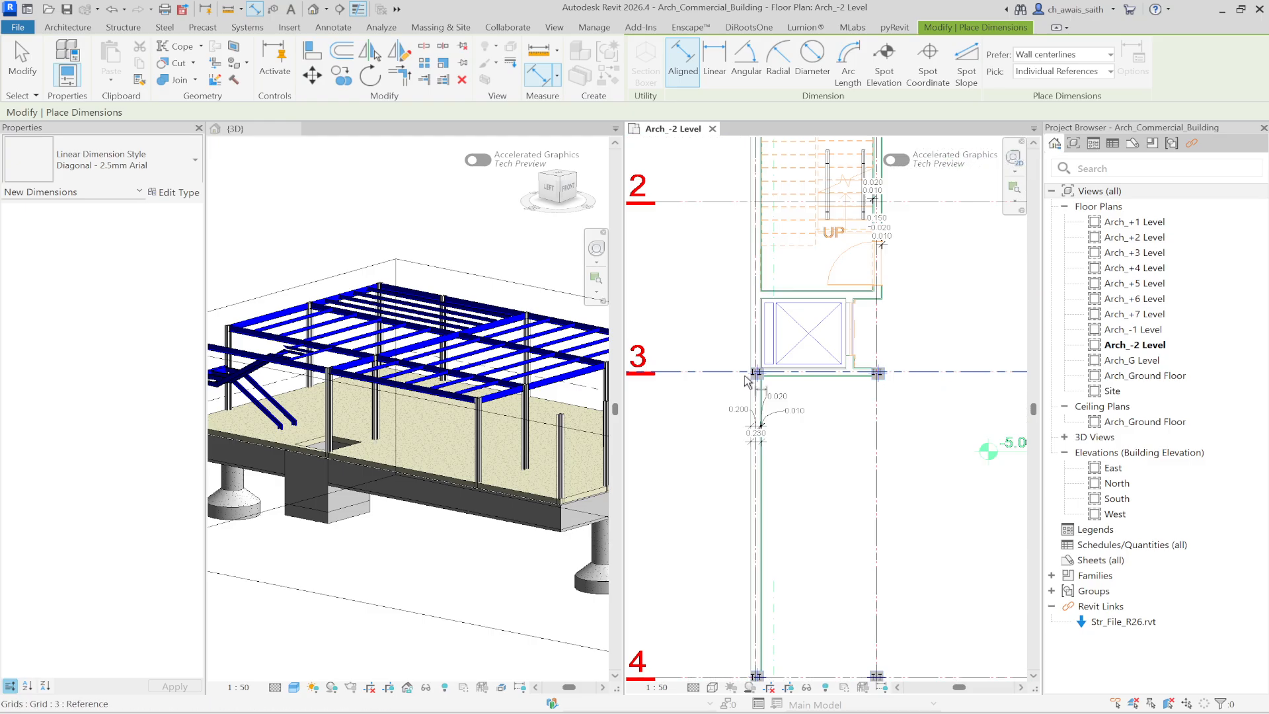
{"action": "middle_click_drag", "start_coordinate": [837, 323], "coordinate": [835, 449]}
{"action": "scroll", "coordinate": [826, 445], "scroll_direction": "down", "scroll_amount": 1}
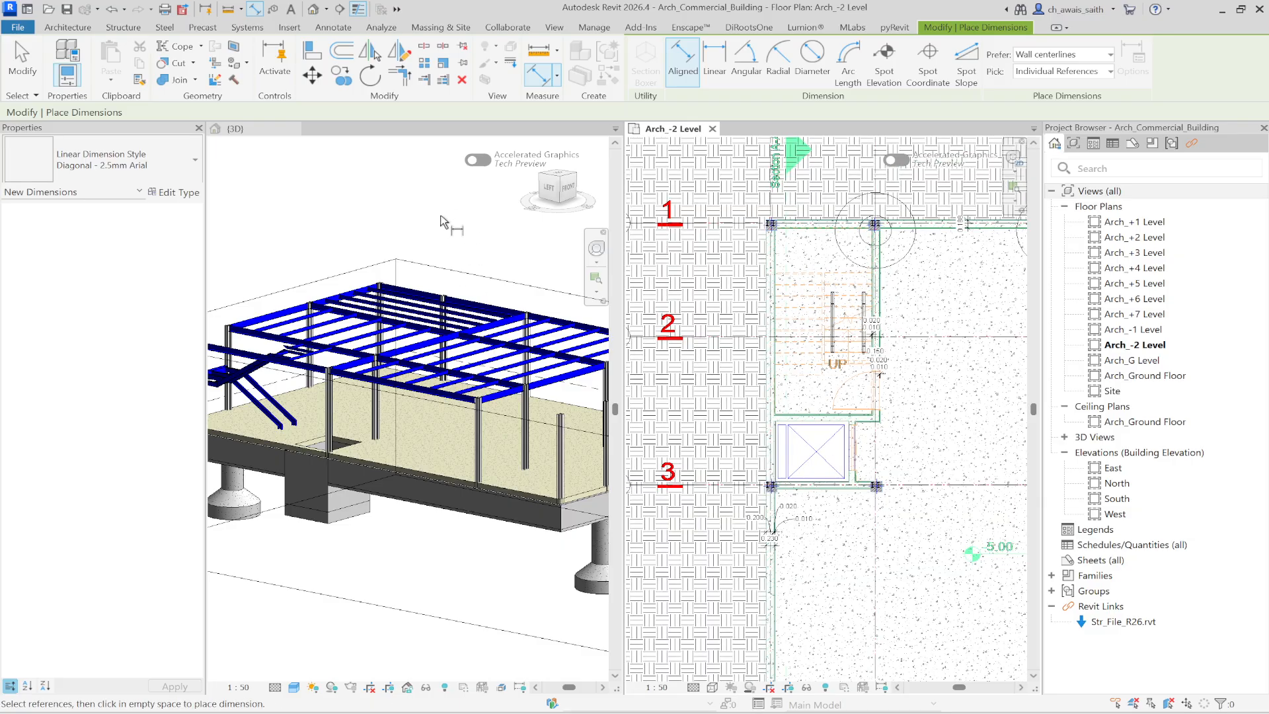
Start an architectural wall on the -2 level using the Basic Wall type Generic - 200mm
{"action": "left_click", "coordinate": [29, 69]}
{"action": "left_click", "coordinate": [49, 29]}
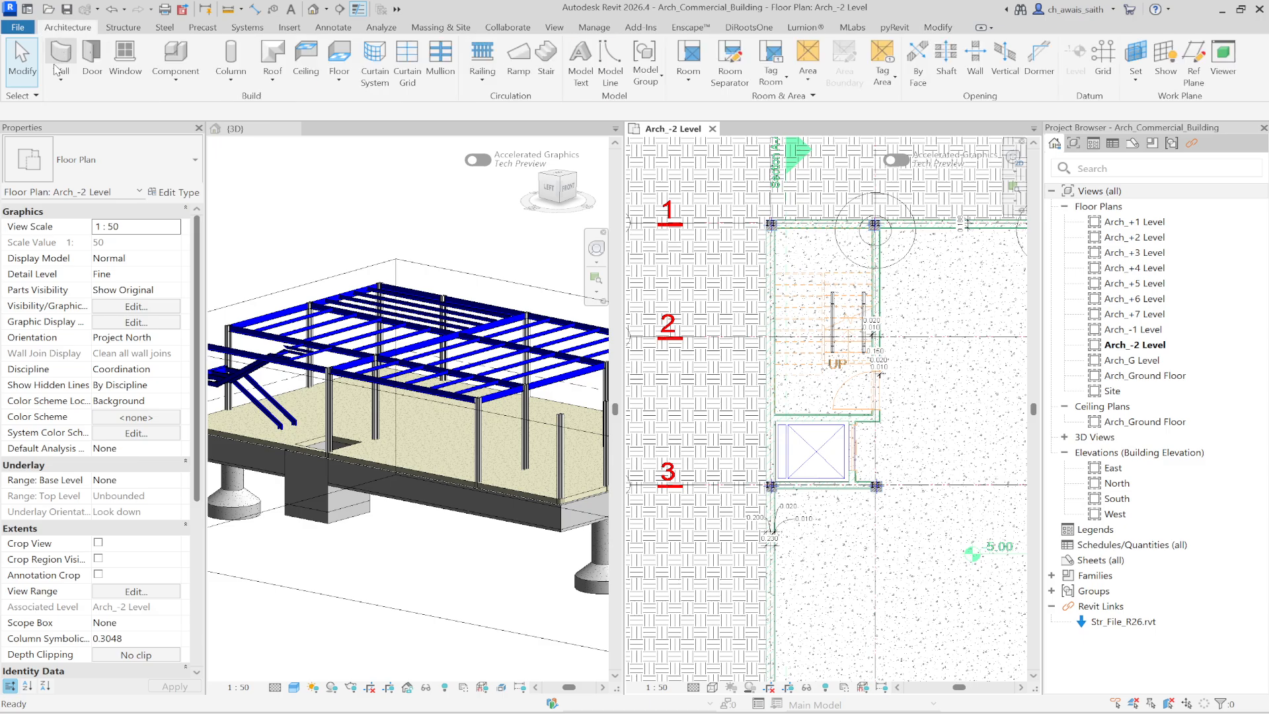
{"action": "left_click", "coordinate": [70, 50]}
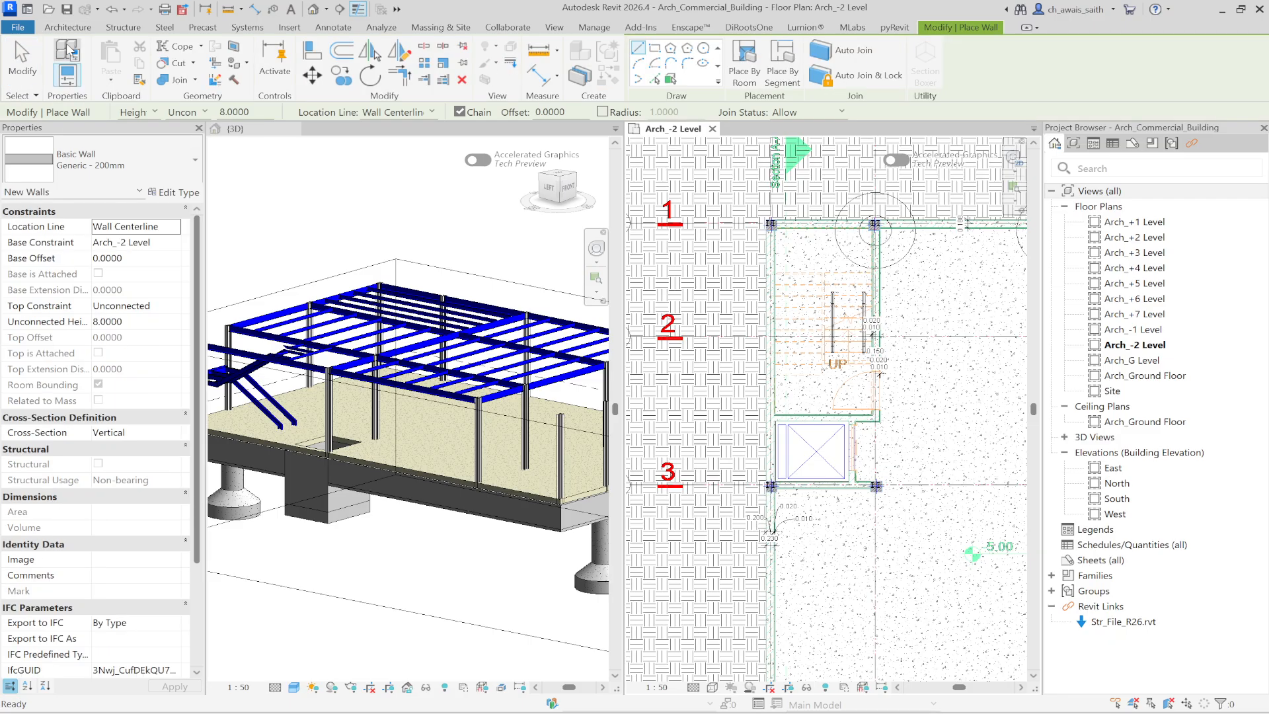
{"action": "left_click", "coordinate": [191, 169]}
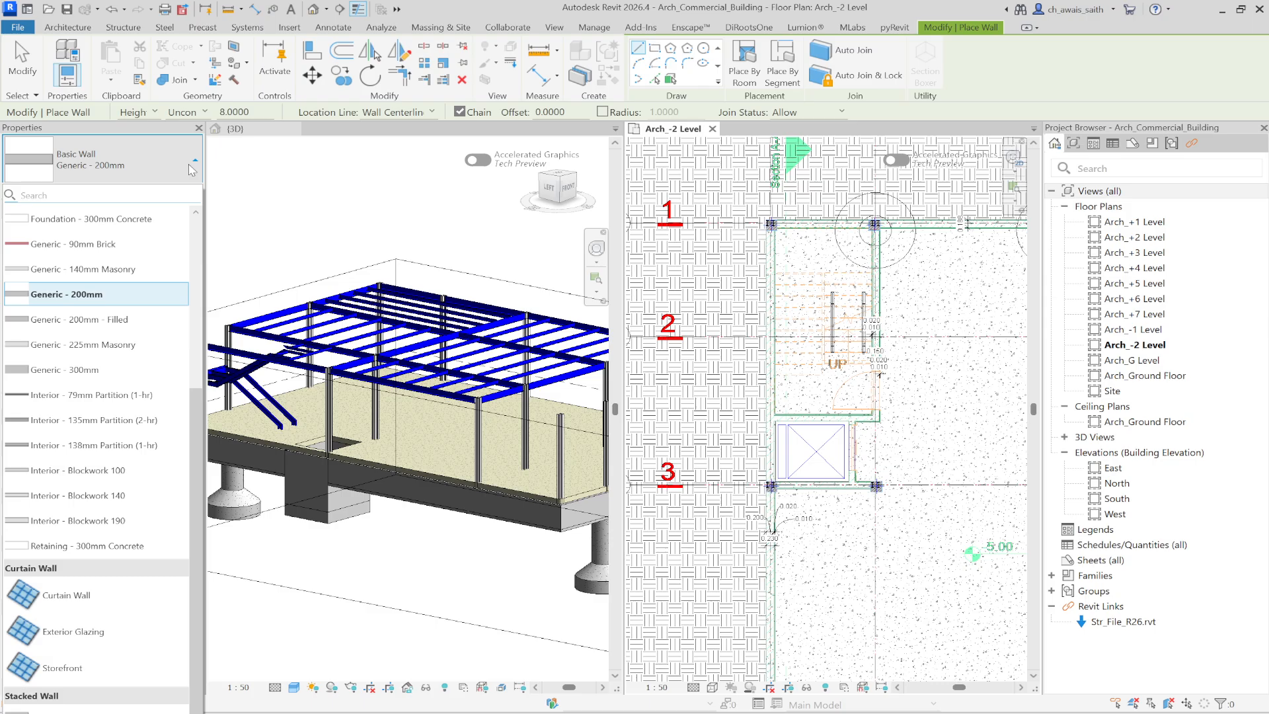
{"action": "scroll", "coordinate": [135, 291], "scroll_direction": "up", "scroll_amount": 3}
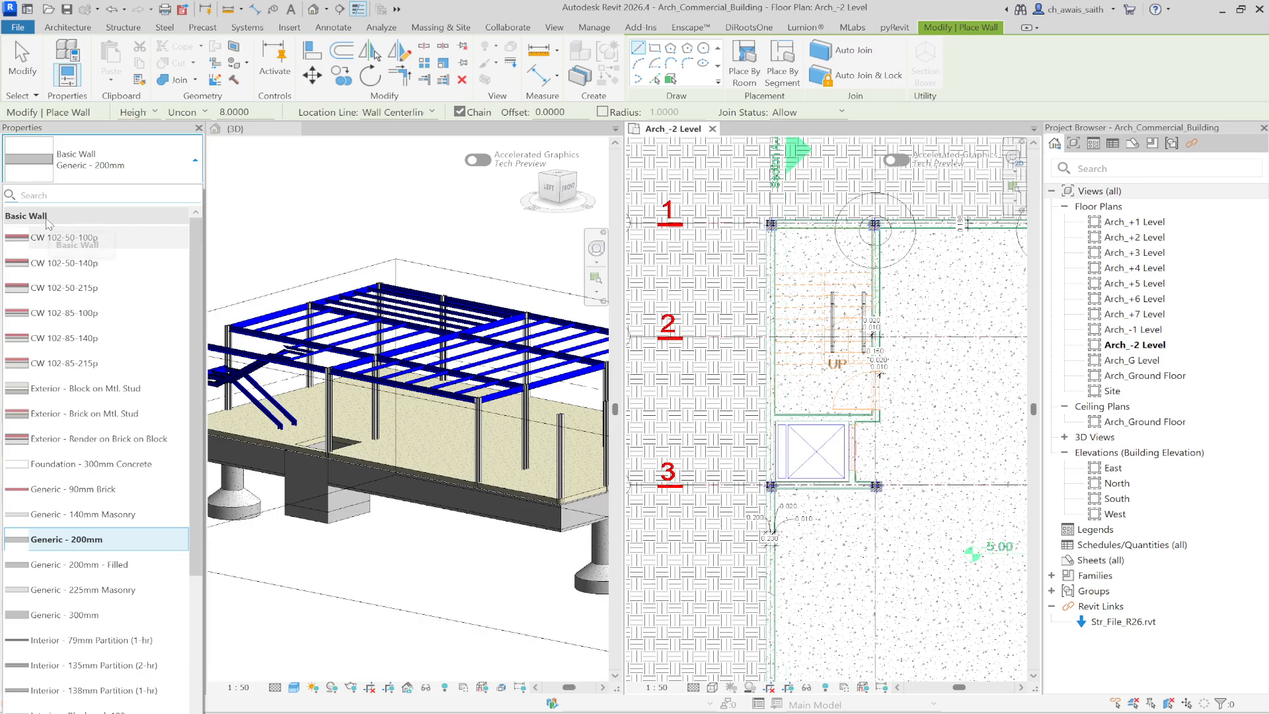
{"action": "scroll", "coordinate": [69, 281], "scroll_direction": "down", "scroll_amount": 3}
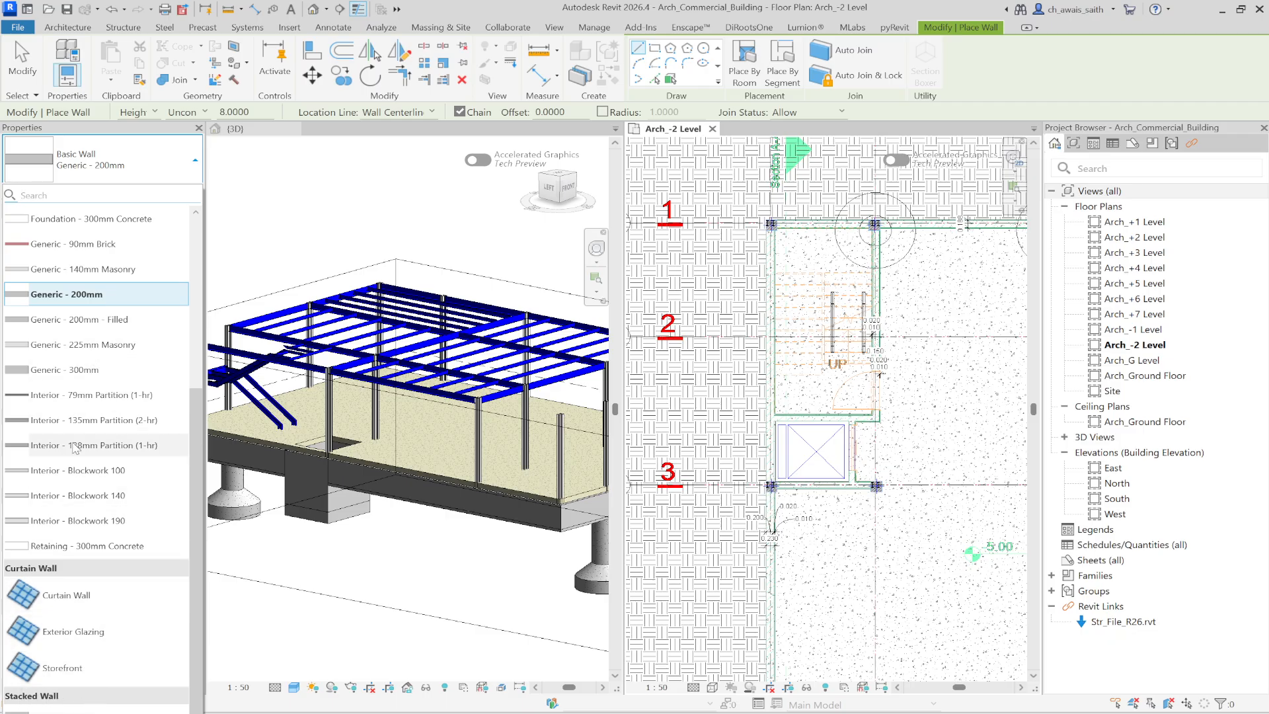
{"action": "scroll", "coordinate": [76, 489], "scroll_direction": "up", "scroll_amount": 3}
{"action": "scroll", "coordinate": [83, 456], "scroll_direction": "down", "scroll_amount": 3}
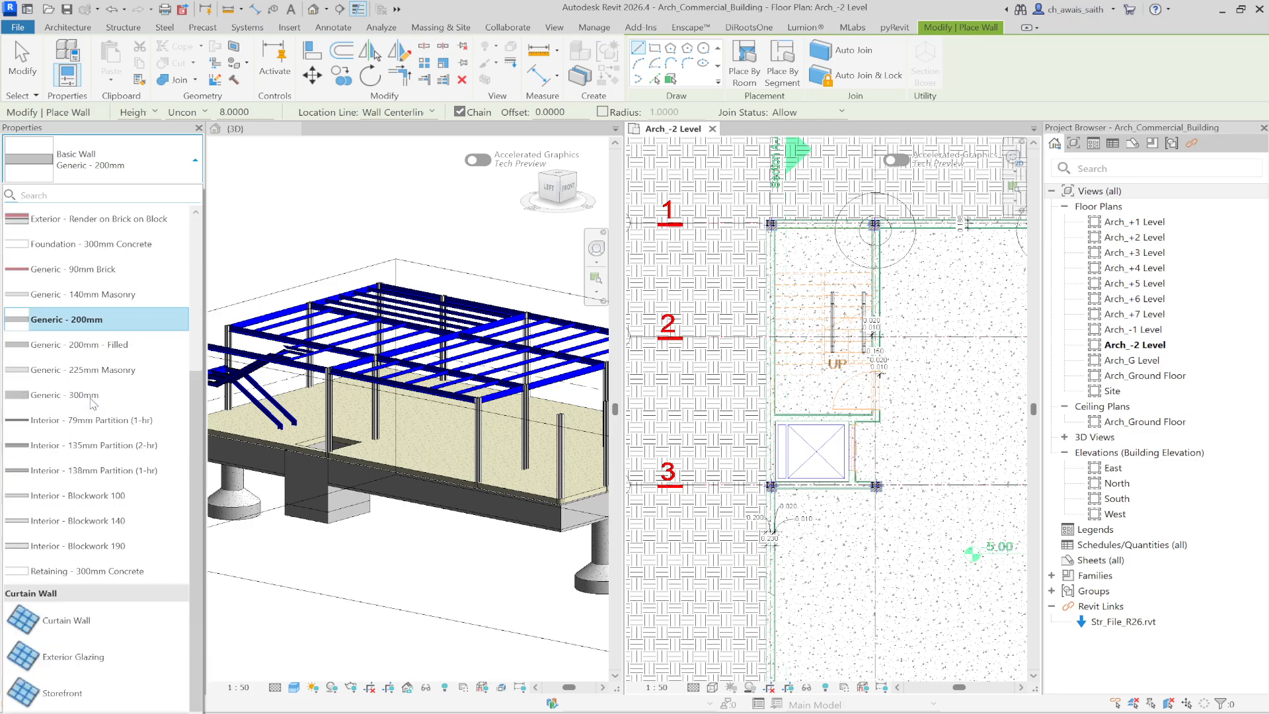
{"action": "left_click", "coordinate": [118, 319]}
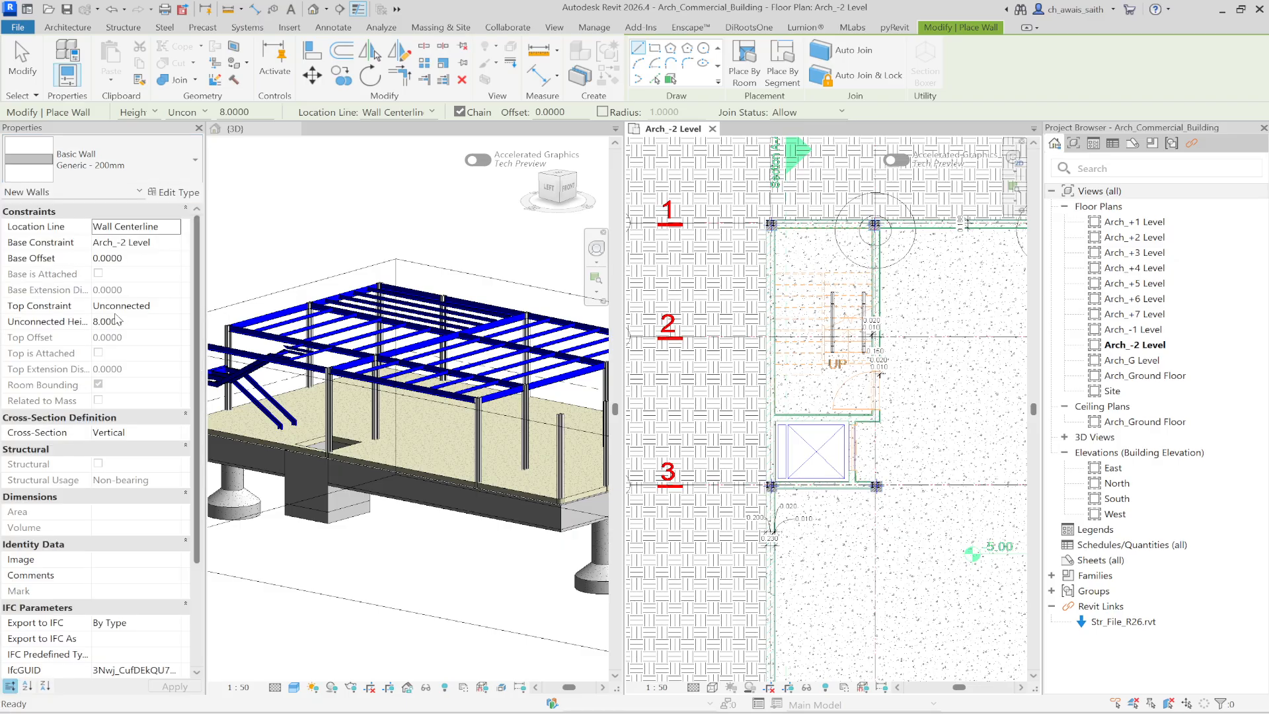
Duplicate the Generic - 200mm wall type under the name "WA_-2 Level 200 mm thick"
{"action": "left_click", "coordinate": [167, 191]}
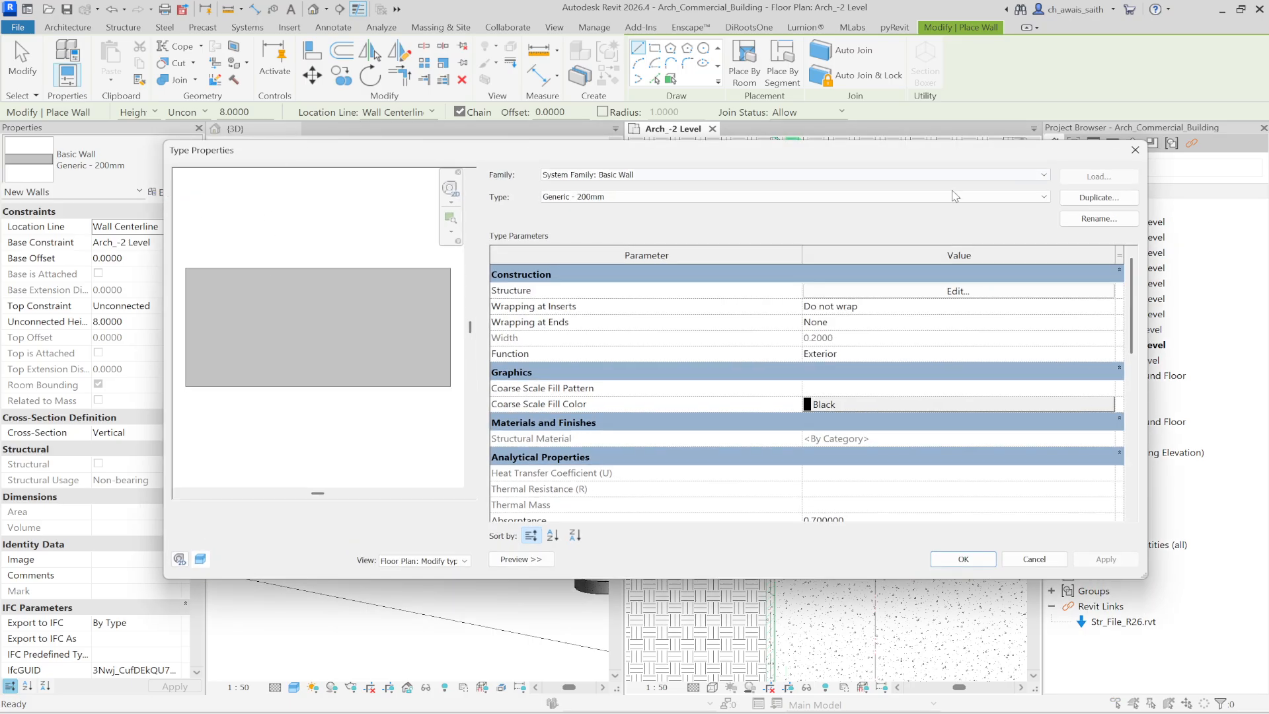
{"action": "left_click", "coordinate": [1068, 200]}
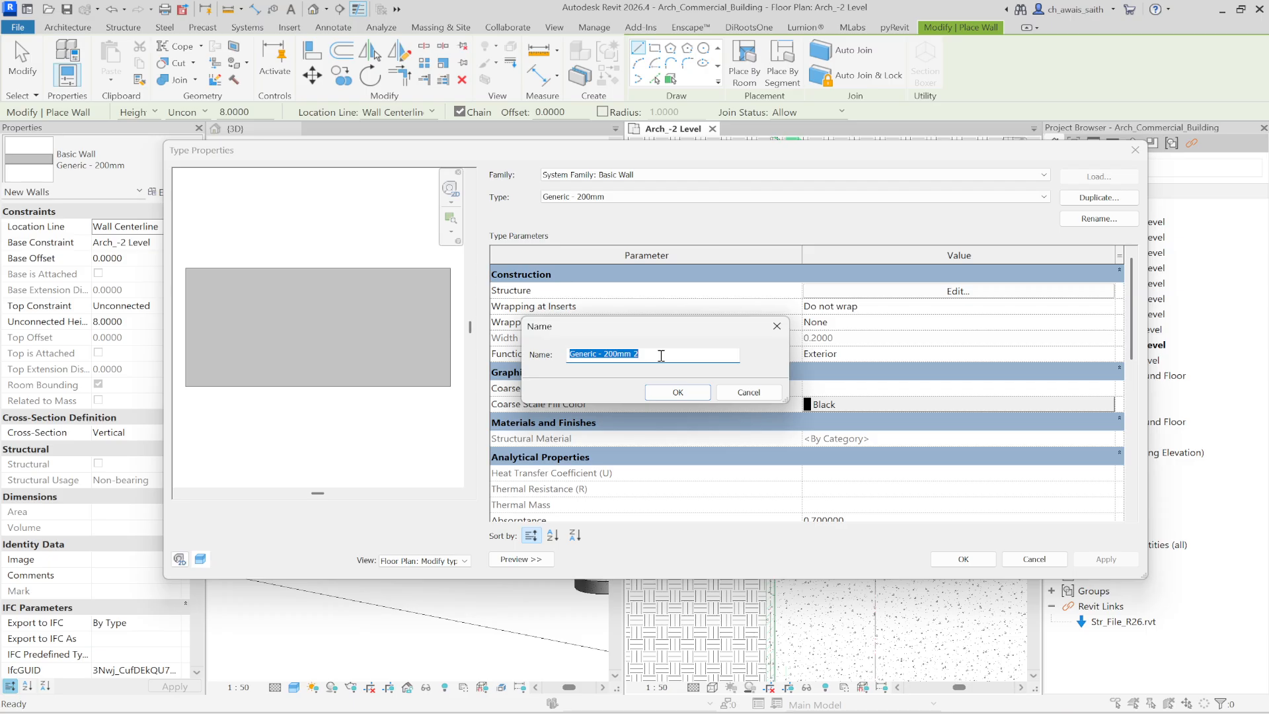
{"action": "type", "text": "W"}
{"action": "type", "text": "m"}
{"action": "left_click", "coordinate": [659, 393]}
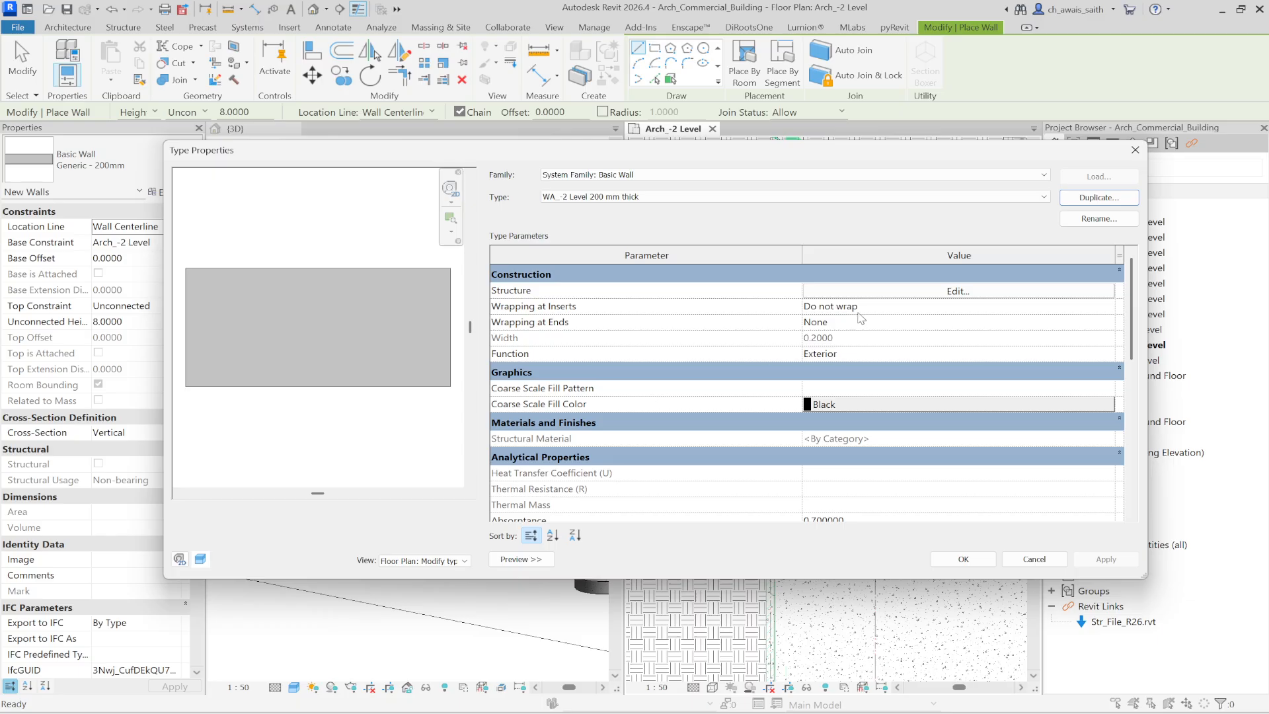
Create a new material for the wall type's structure layer and name it "WA_-2 Level 200 mm thick"
{"action": "left_click", "coordinate": [921, 292]}
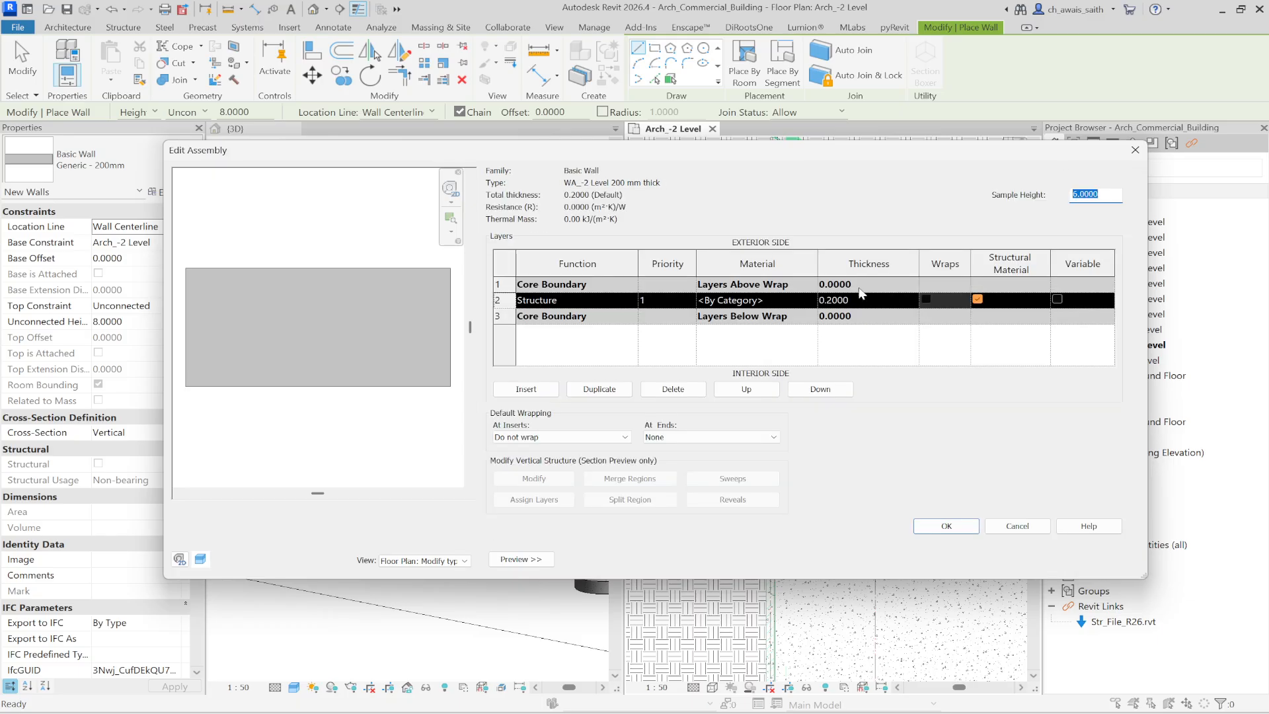
{"action": "left_click", "coordinate": [811, 301]}
{"action": "left_click", "coordinate": [811, 300]}
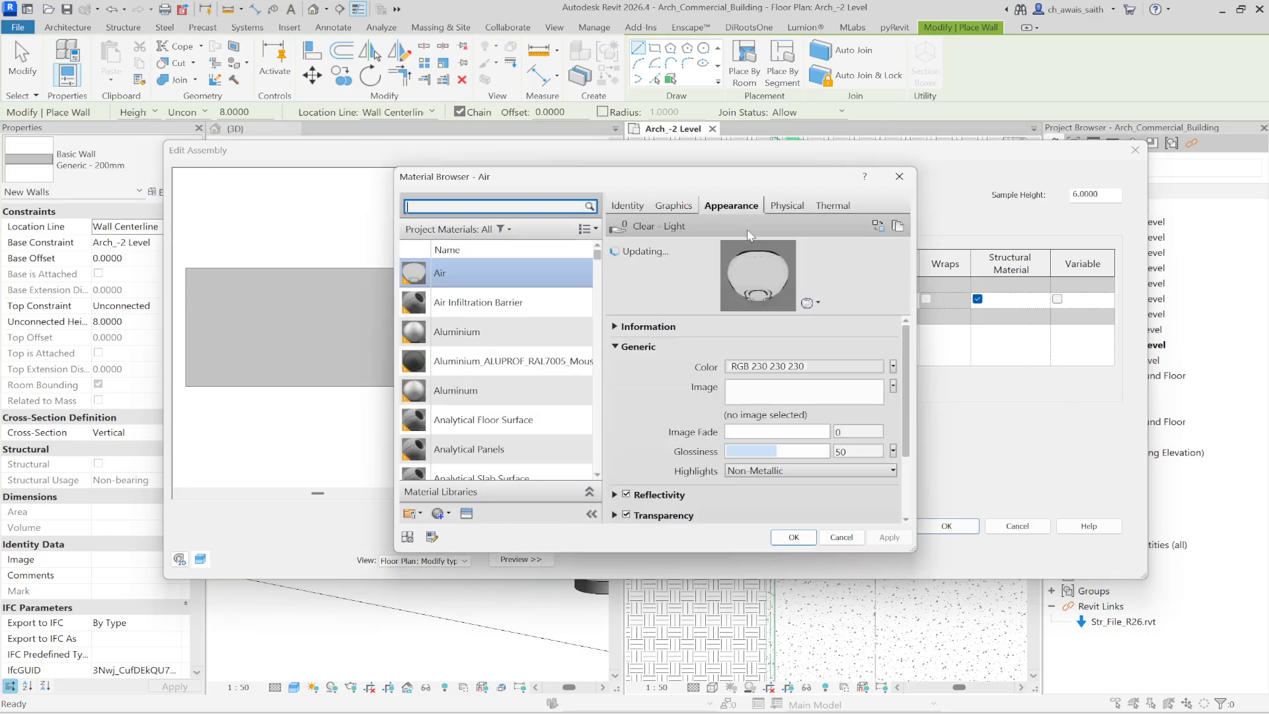
{"action": "left_click", "coordinate": [448, 516]}
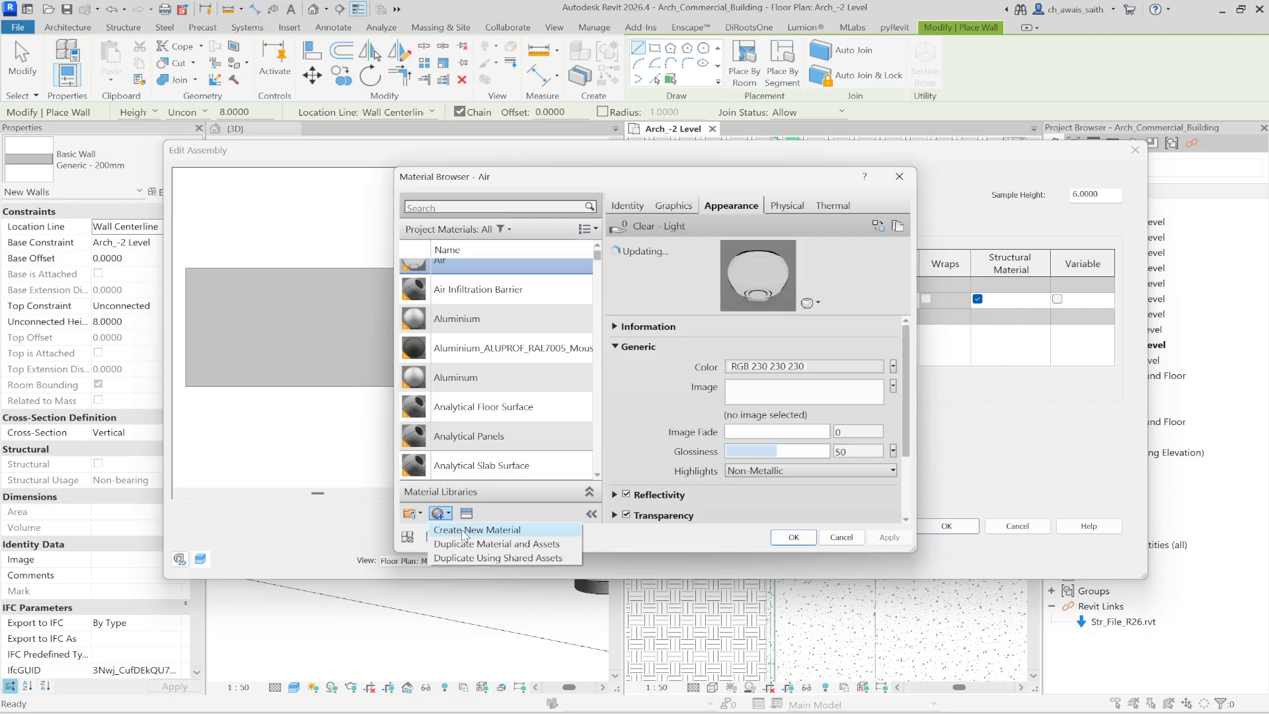
{"action": "left_click", "coordinate": [509, 532]}
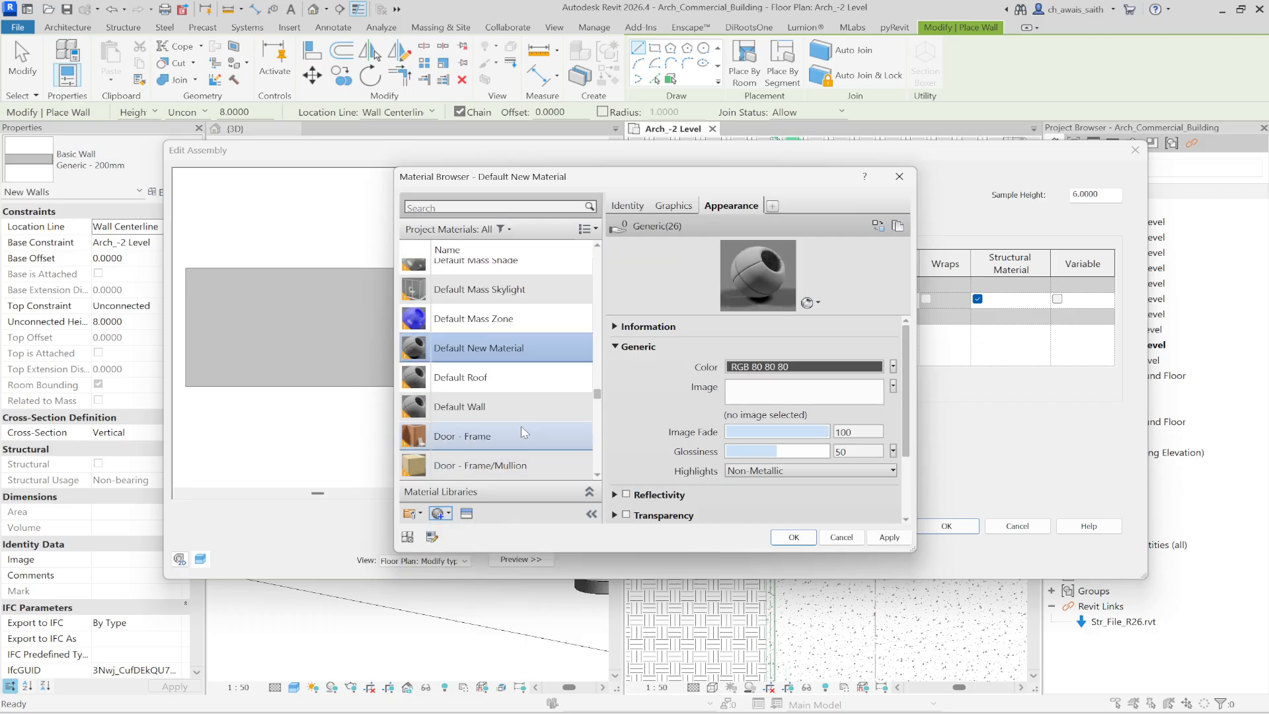
{"action": "right_click", "coordinate": [525, 340]}
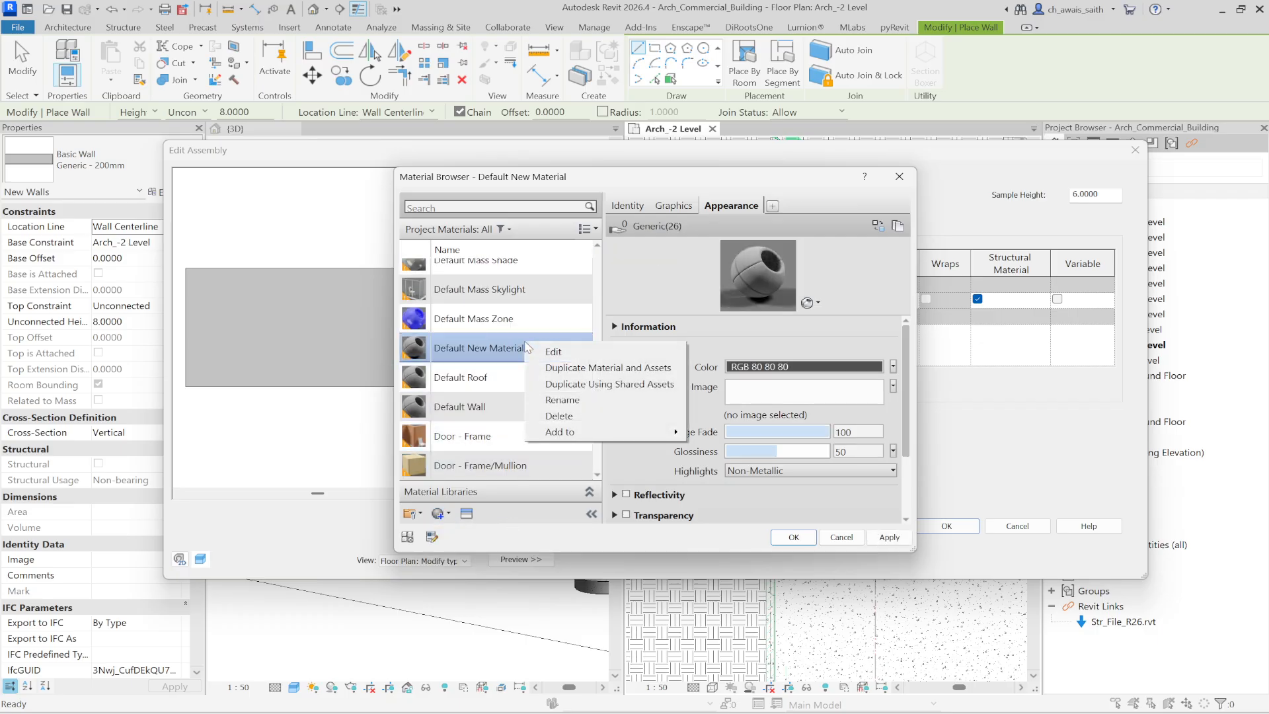
{"action": "left_click", "coordinate": [562, 401]}
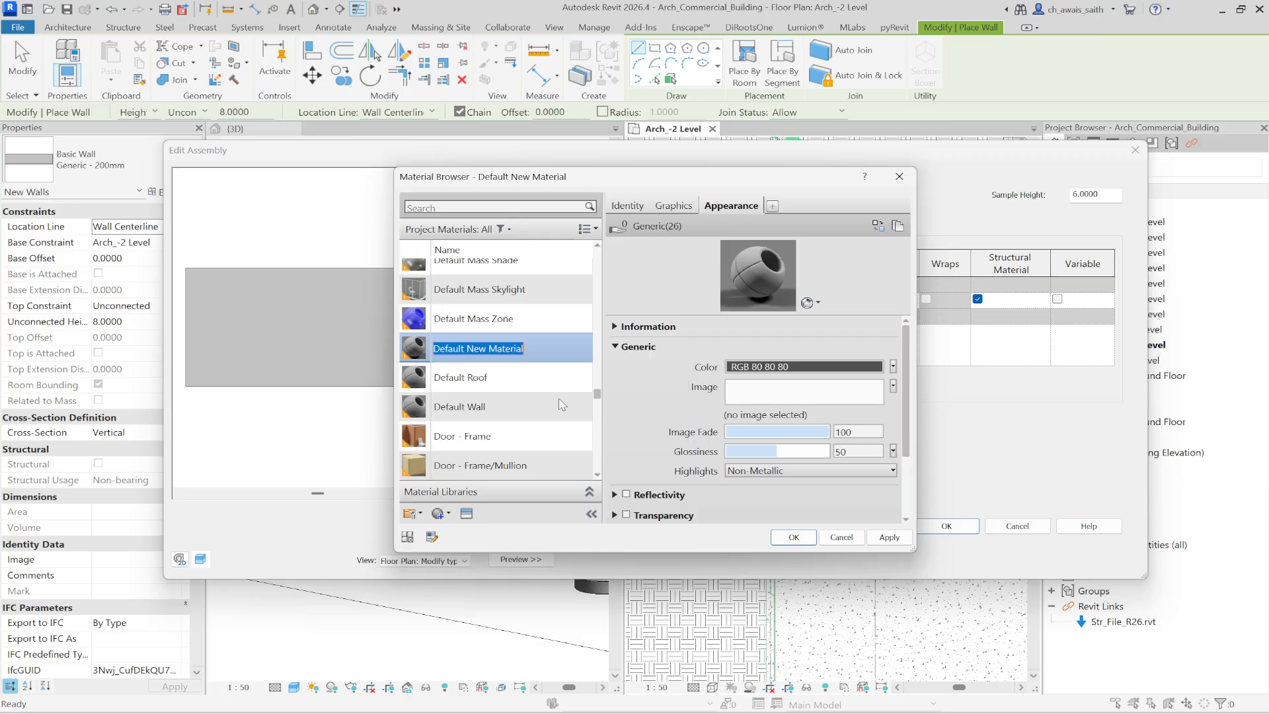
{"action": "type", "text": "WA_-2 Level 200 mm"}
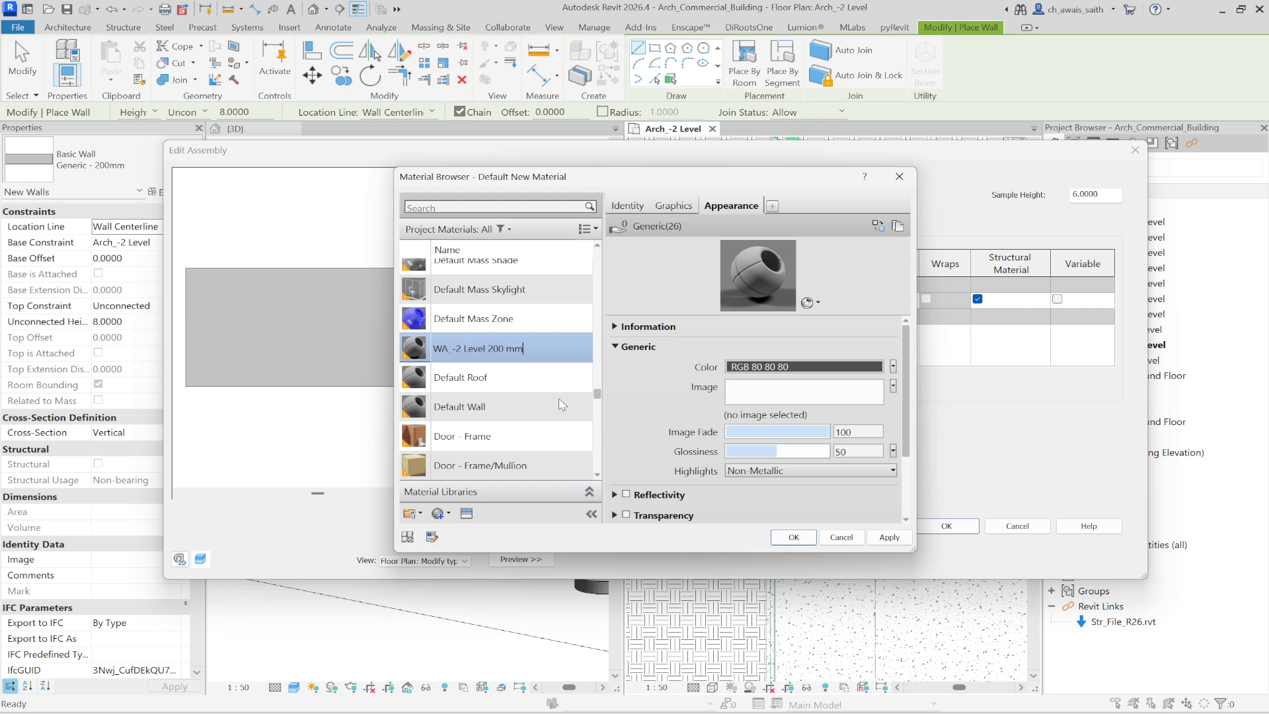
{"action": "type", "text": "ck"}
{"action": "left_click", "coordinate": [710, 206]}
Set the new wall material's appearance color to a light beige, RGB 210 206 174
{"action": "scroll", "coordinate": [495, 396], "scroll_direction": "down", "scroll_amount": 2}
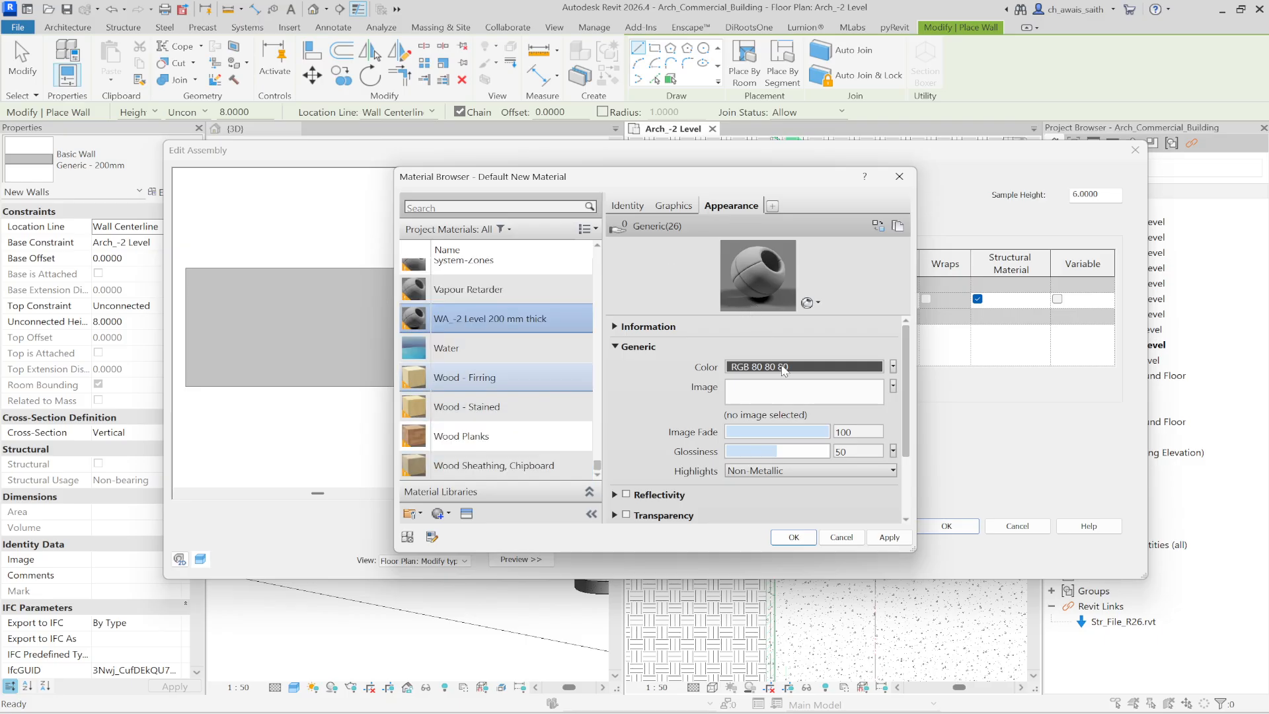
{"action": "scroll", "coordinate": [785, 367], "scroll_direction": "down", "scroll_amount": 1}
{"action": "scroll", "coordinate": [785, 366], "scroll_direction": "up", "scroll_amount": 1}
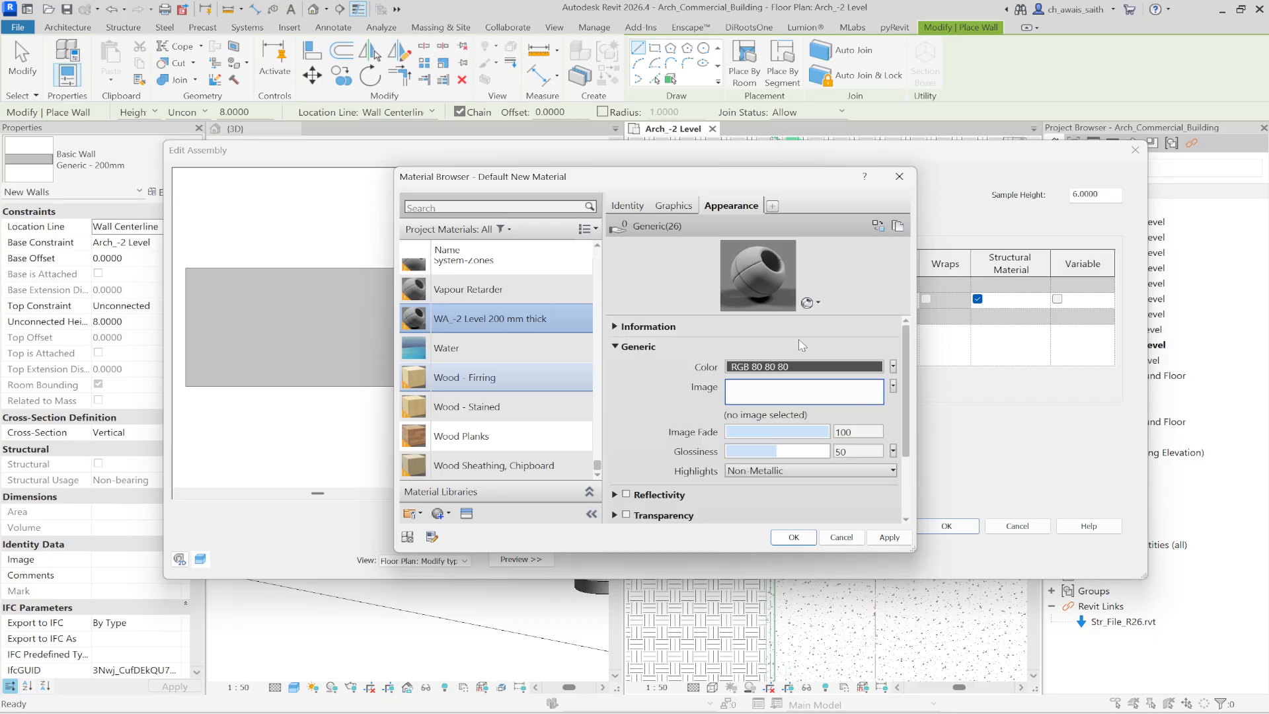
{"action": "left_click", "coordinate": [806, 368]}
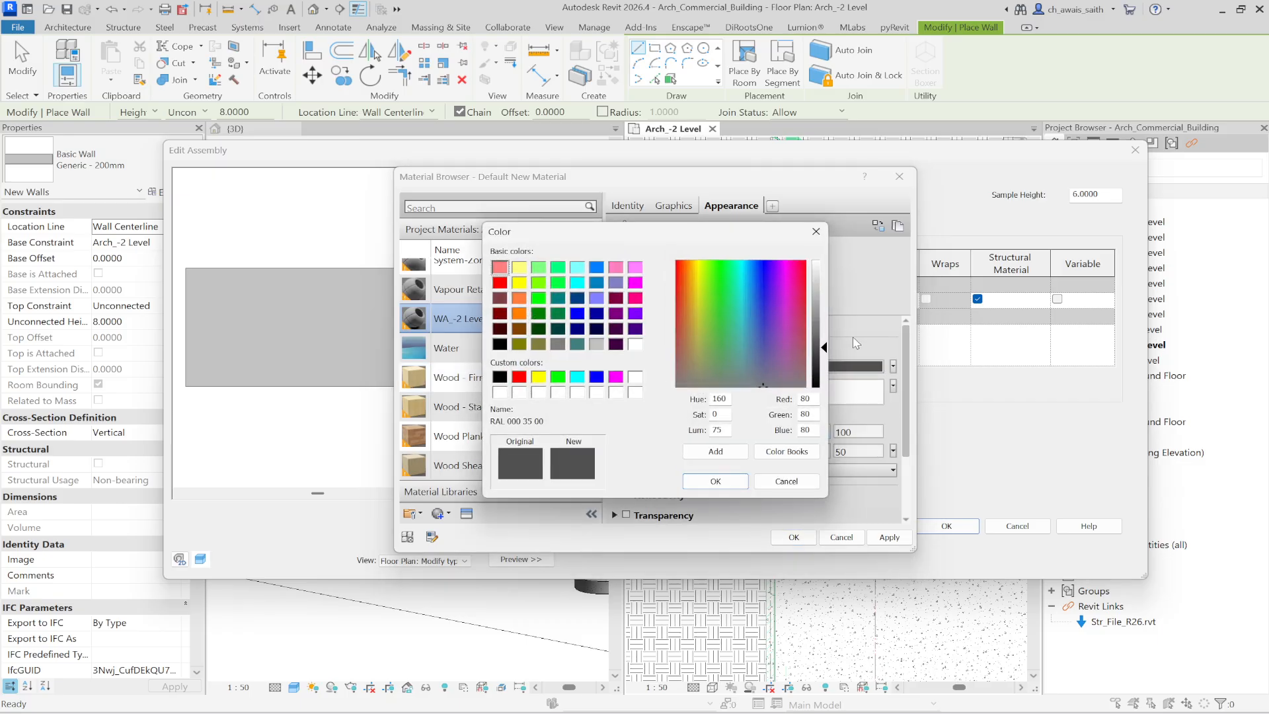
{"action": "left_click_drag", "start_coordinate": [824, 347], "coordinate": [827, 303]}
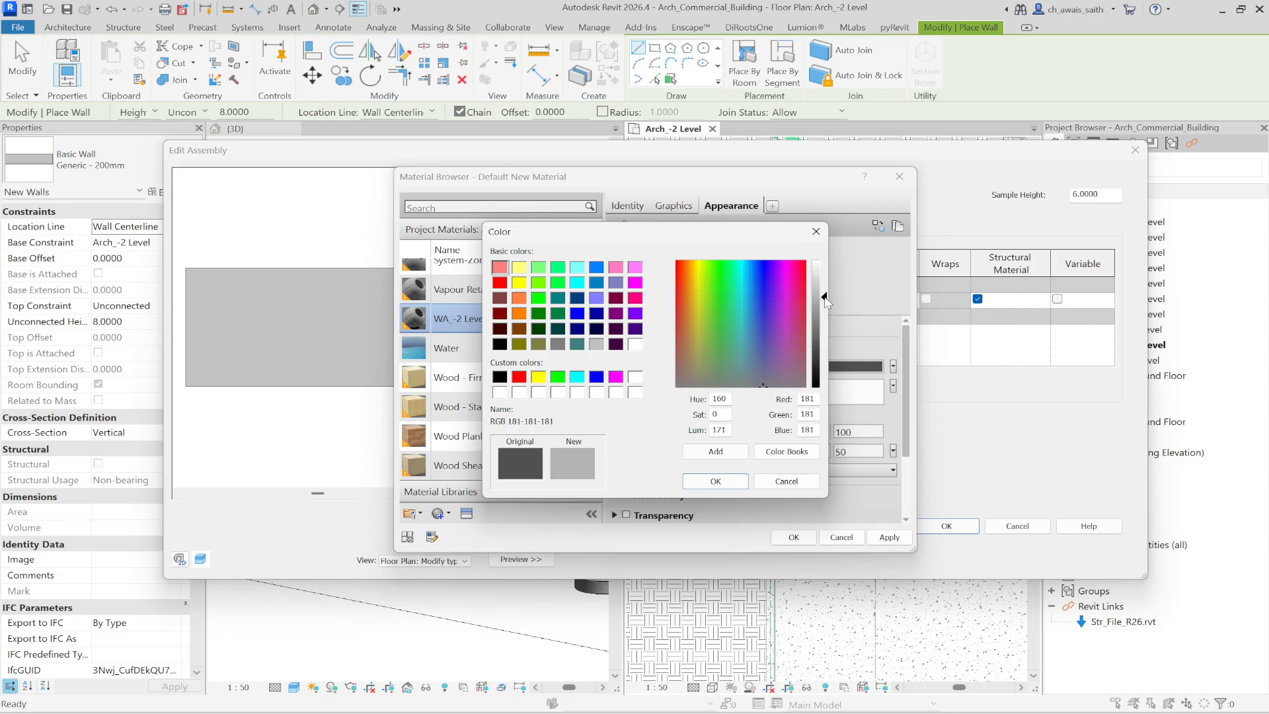
{"action": "left_click_drag", "start_coordinate": [702, 351], "coordinate": [696, 352]}
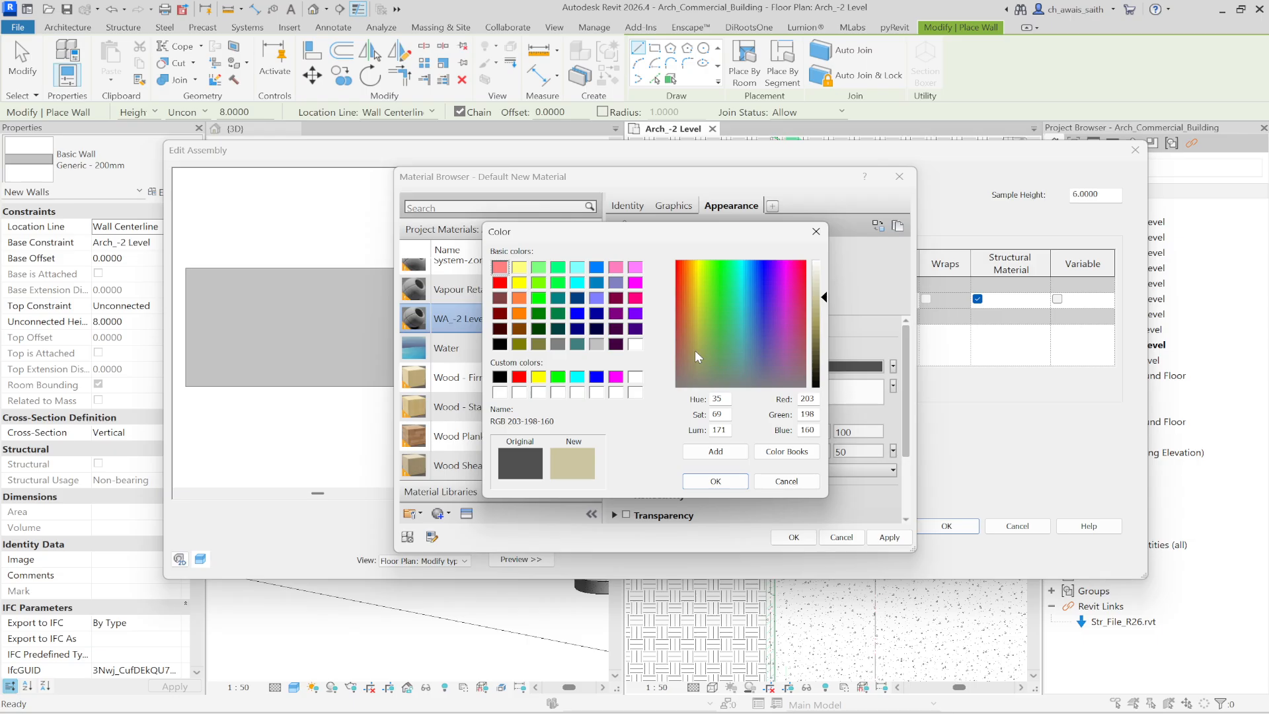
{"action": "left_click", "coordinate": [827, 292]}
{"action": "left_click", "coordinate": [715, 482]}
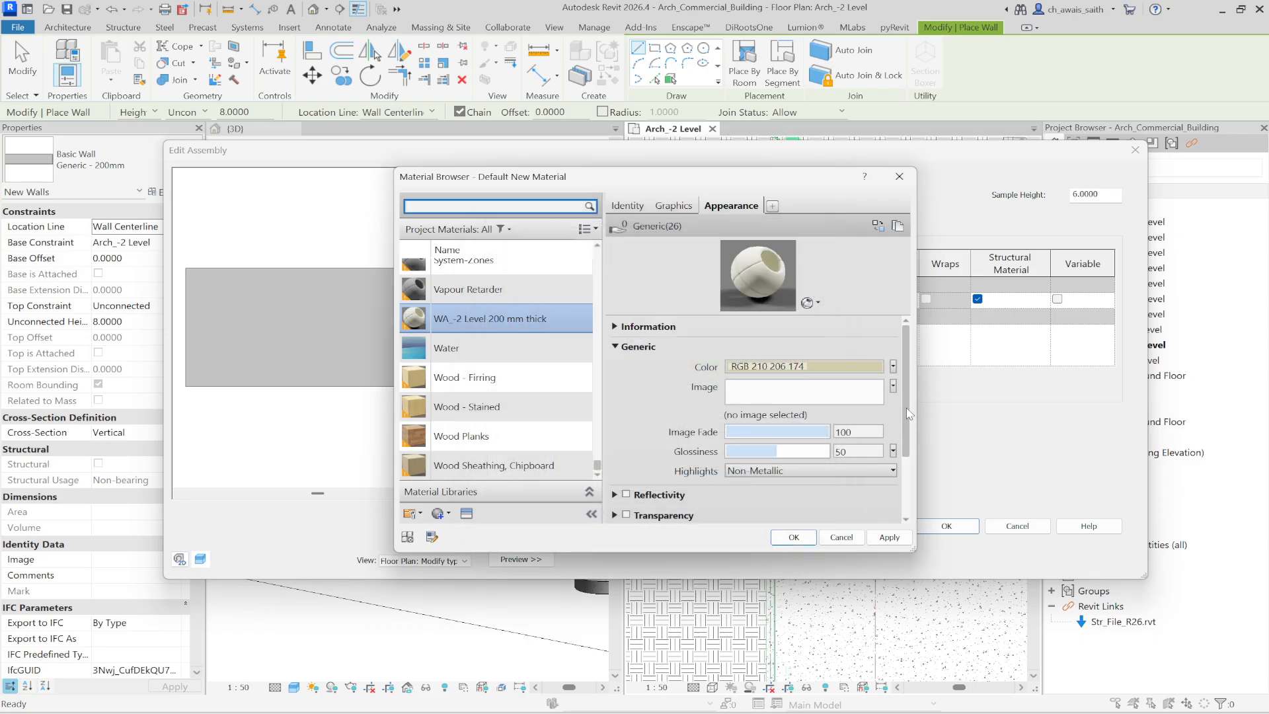
Apply a Tiles texture to the wall material's appearance with the Running Bond pattern
{"action": "left_click", "coordinate": [893, 386]}
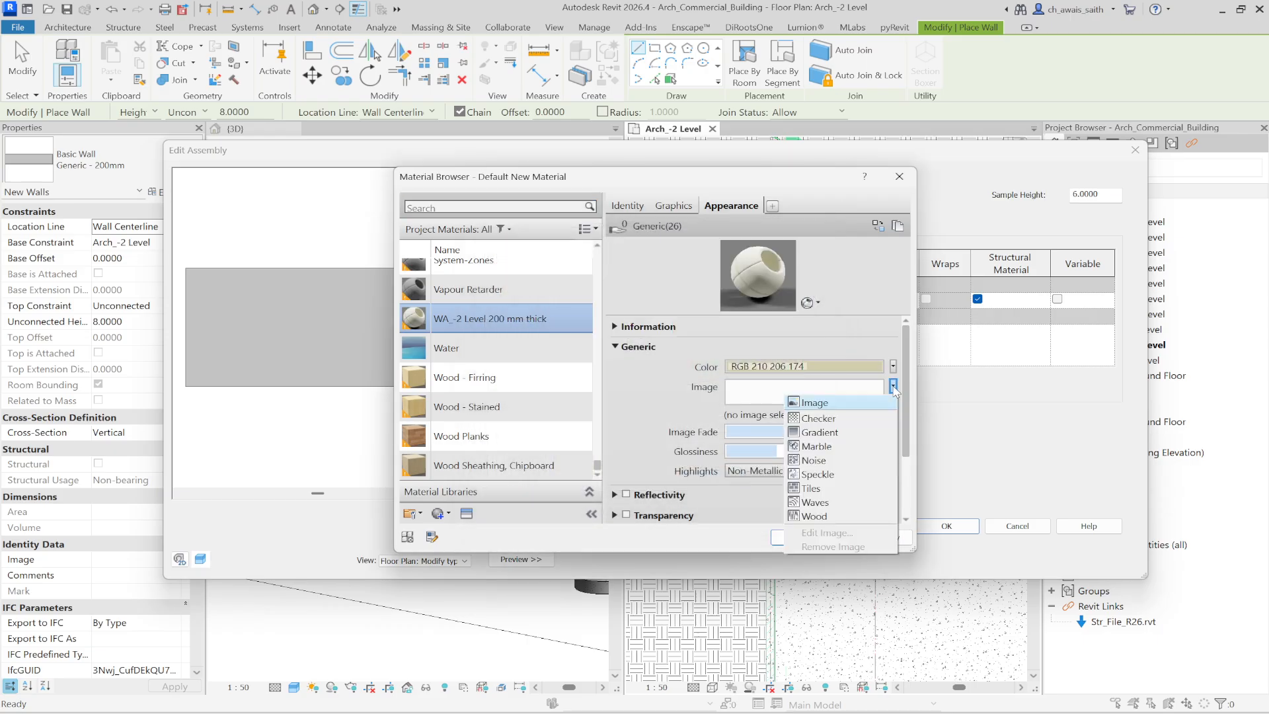
{"action": "left_click", "coordinate": [811, 490]}
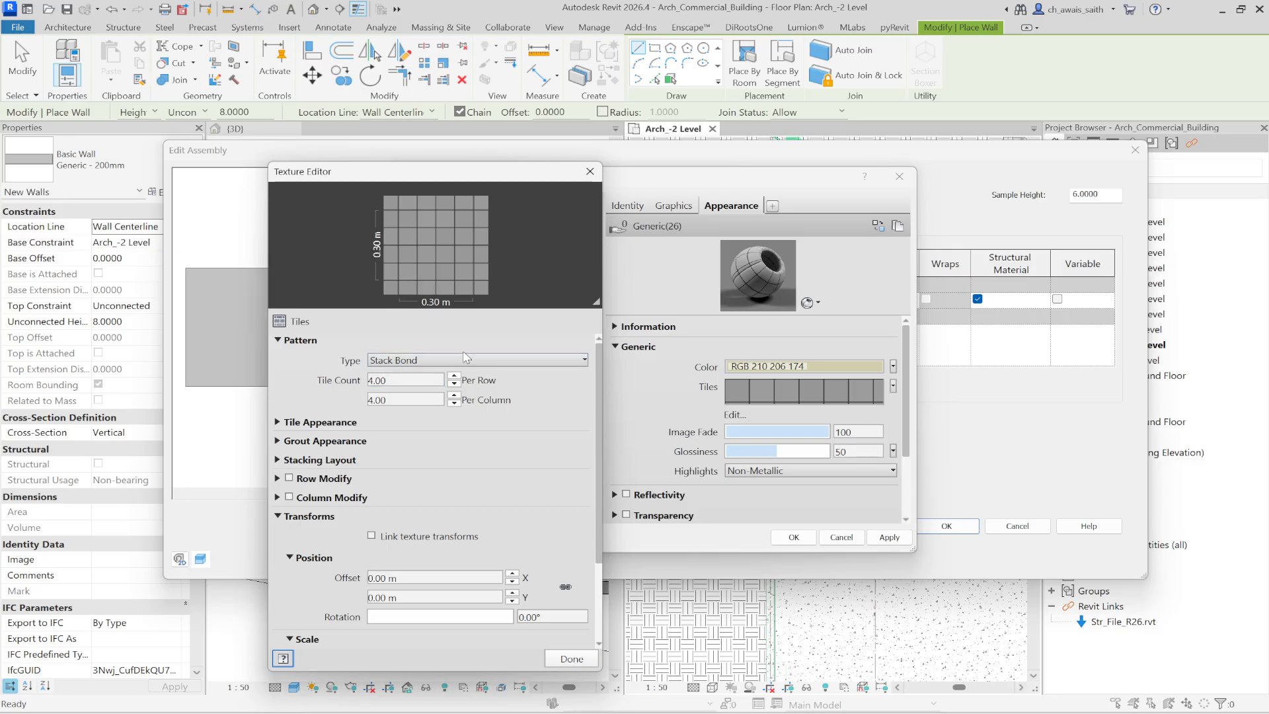
{"action": "left_click", "coordinate": [471, 365]}
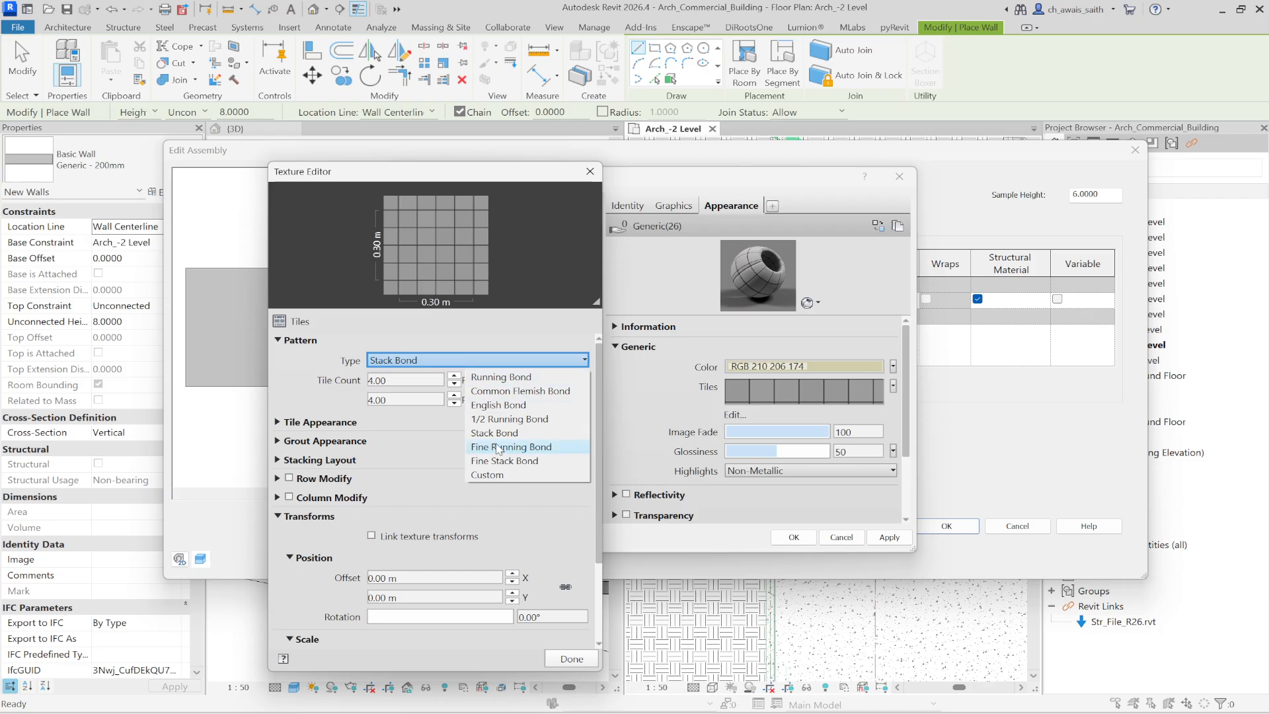
{"action": "left_click", "coordinate": [501, 377]}
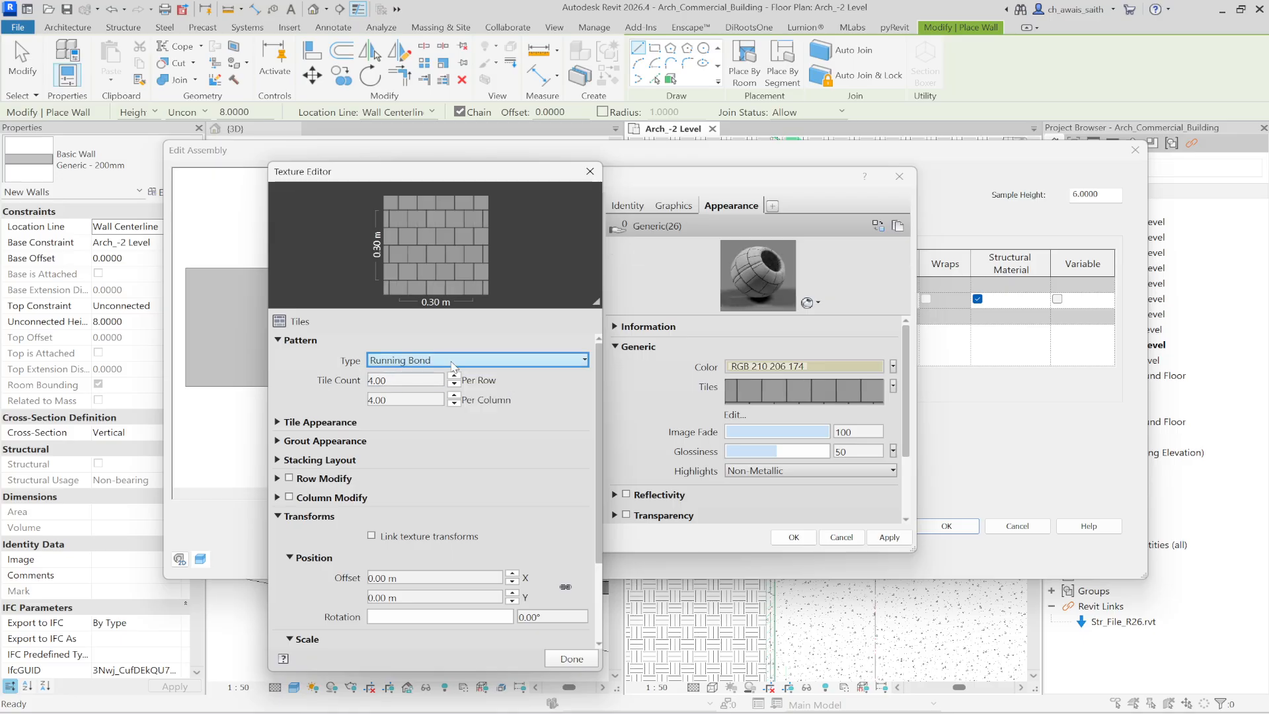
Set the tile count of the wall texture to 1 per row and 2 per column
{"action": "left_click", "coordinate": [420, 381]}
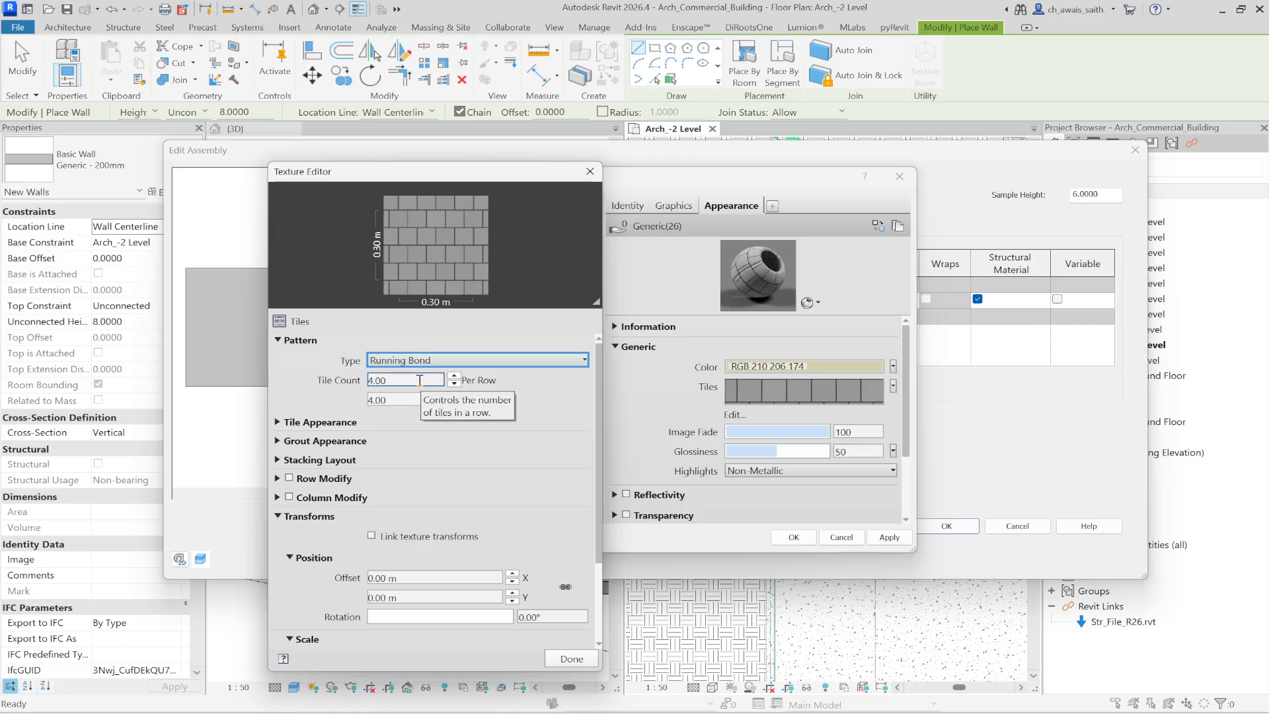
{"action": "double_click", "coordinate": [420, 380]}
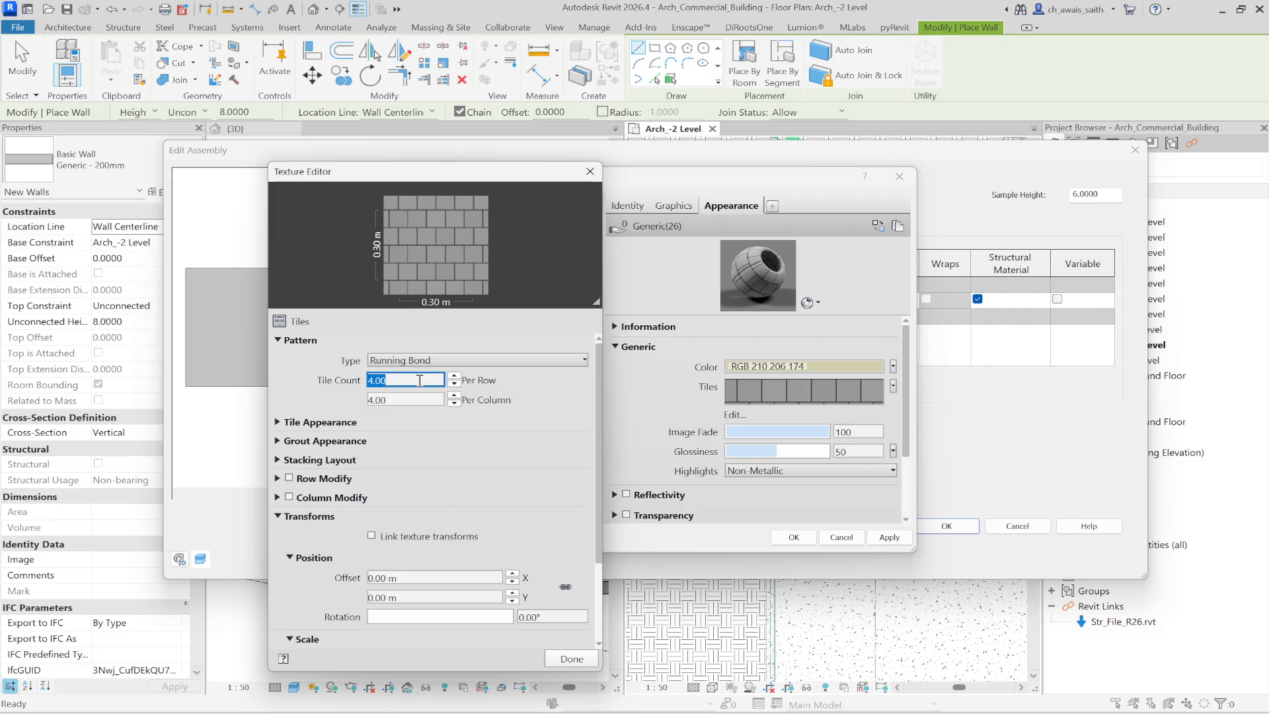
{"action": "type", "text": "1"}
{"action": "double_click", "coordinate": [412, 398]}
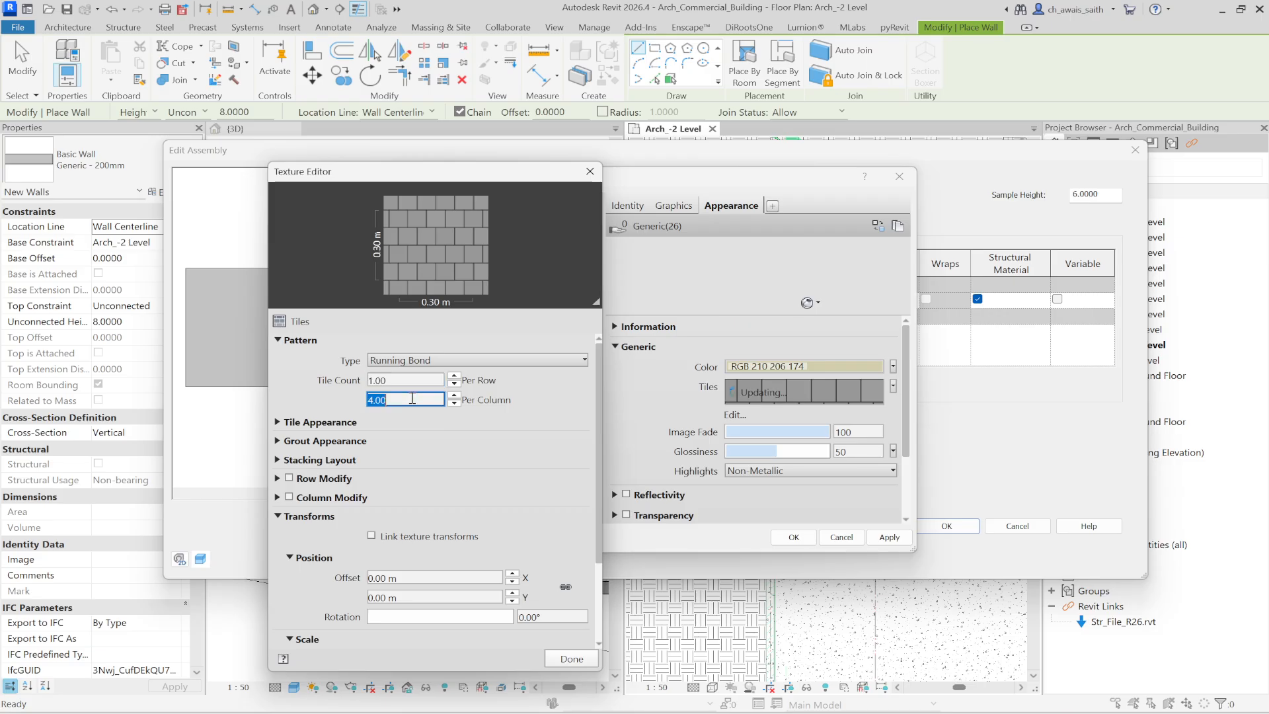
{"action": "type", "text": "2"}
{"action": "left_click", "coordinate": [414, 425]}
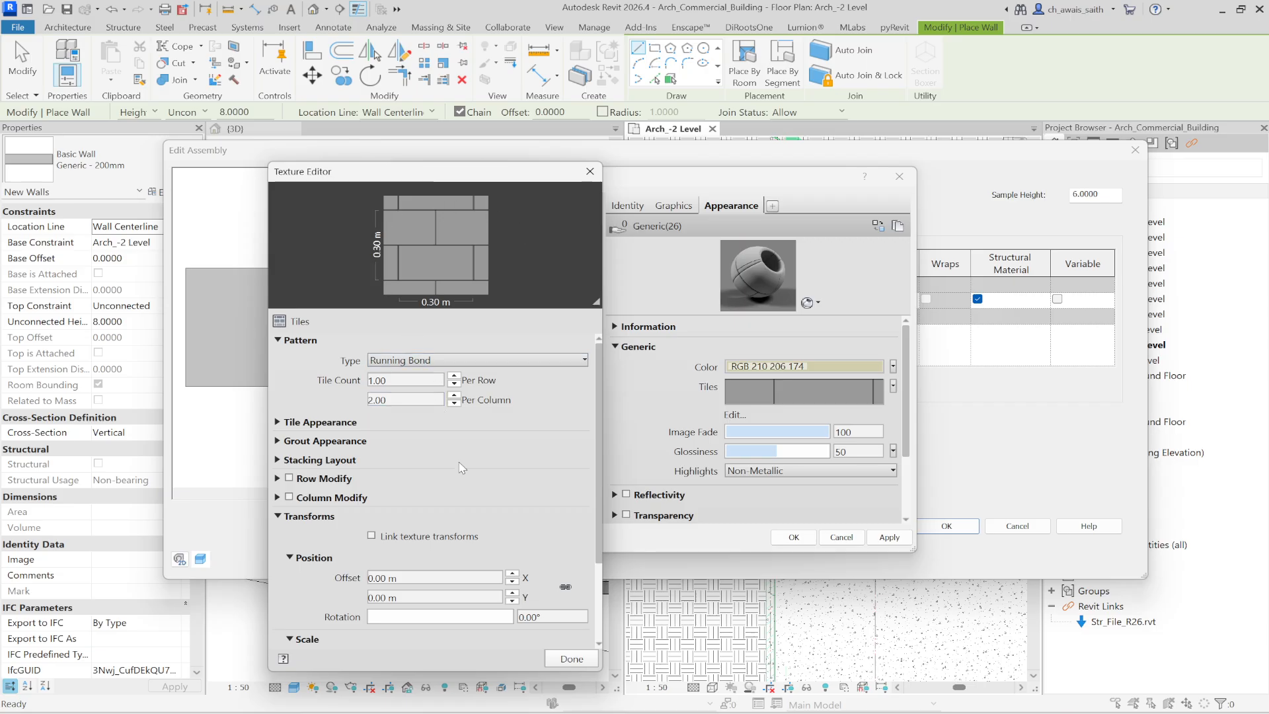
Unlink the tile texture's sample dimensions and set its size to 0.60 m wide by 0.25 m high
{"action": "scroll", "coordinate": [466, 491], "scroll_direction": "down", "scroll_amount": 3}
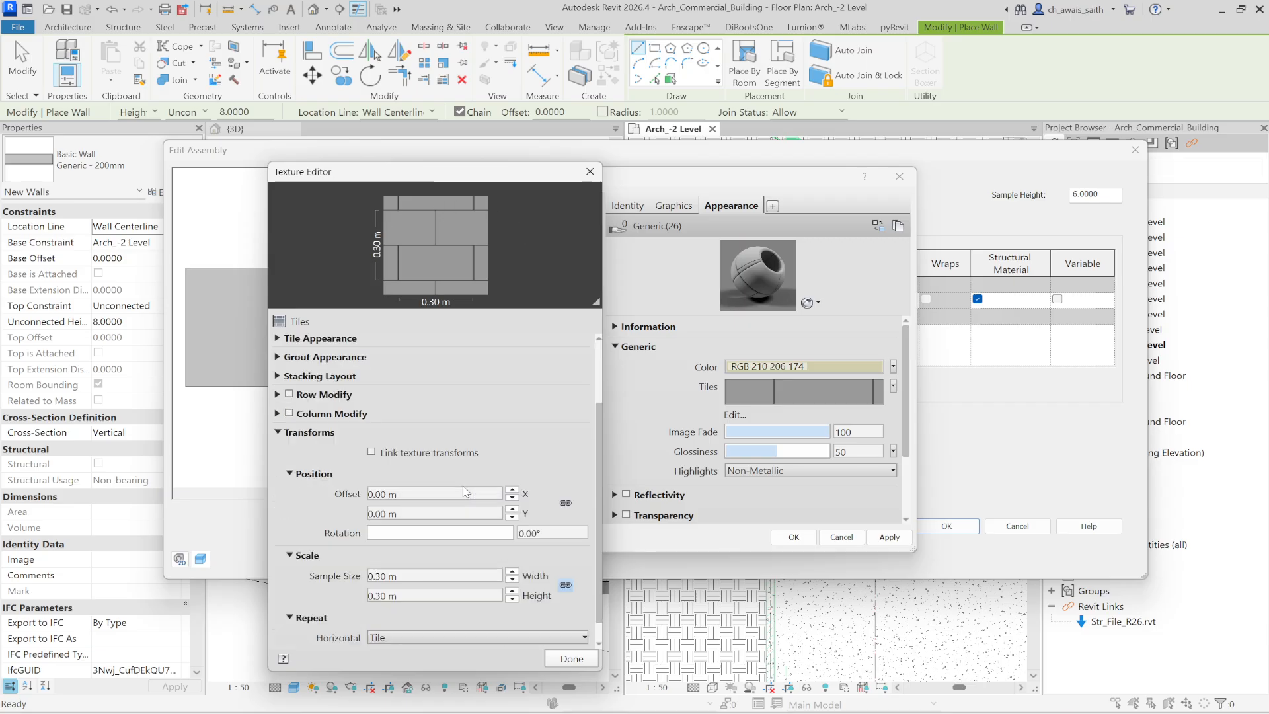
{"action": "left_click", "coordinate": [466, 492]}
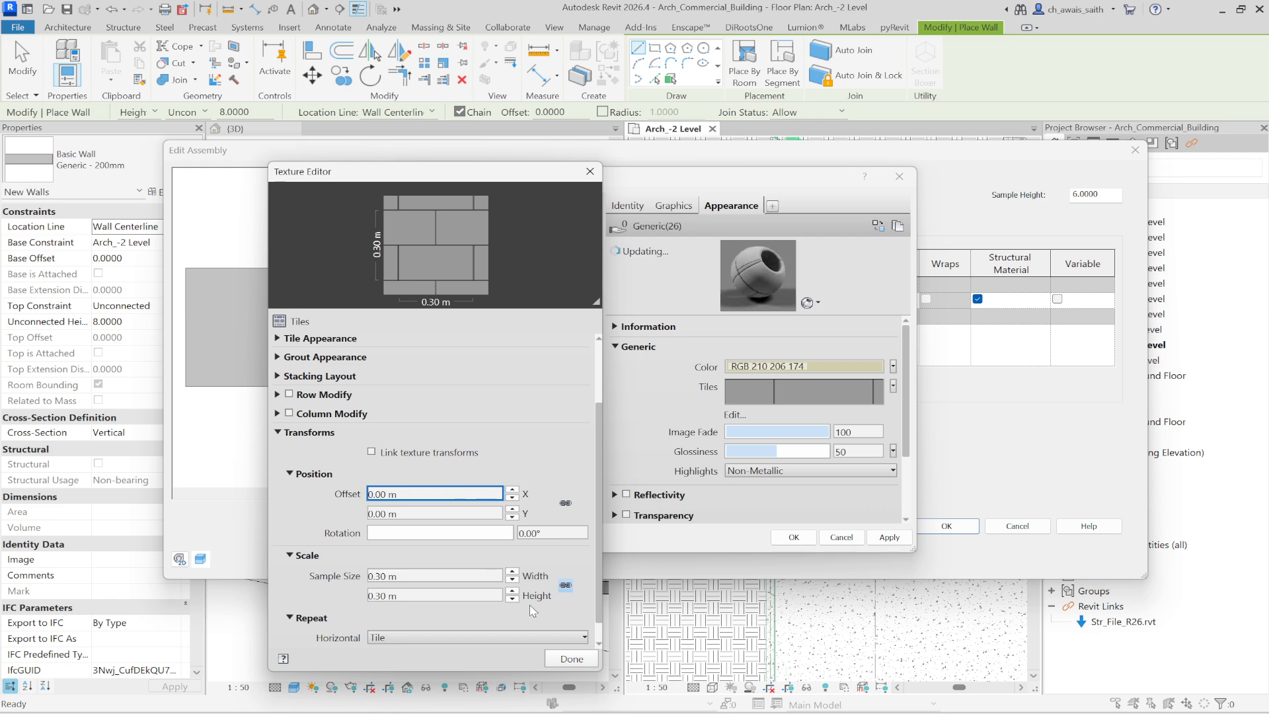
{"action": "left_click", "coordinate": [427, 576]}
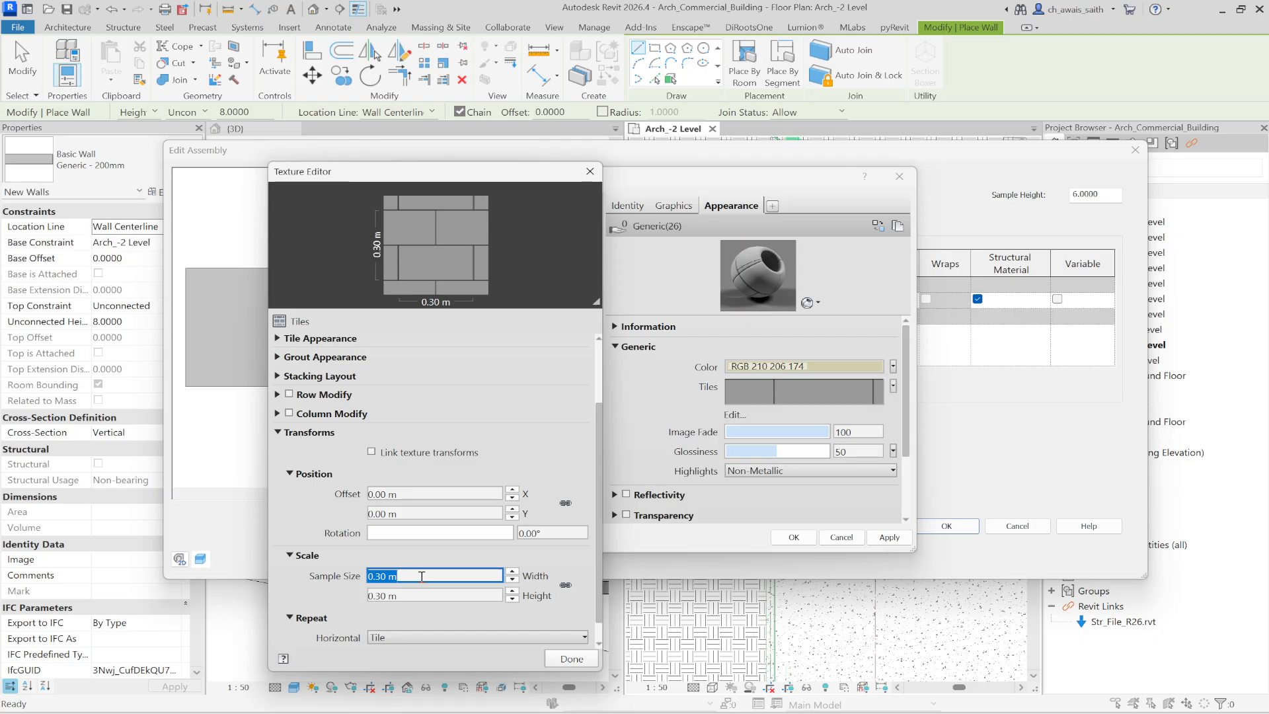
{"action": "key", "text": "BackSpace"}
{"action": "type", "text": "600"}
{"action": "left_click", "coordinate": [420, 596]}
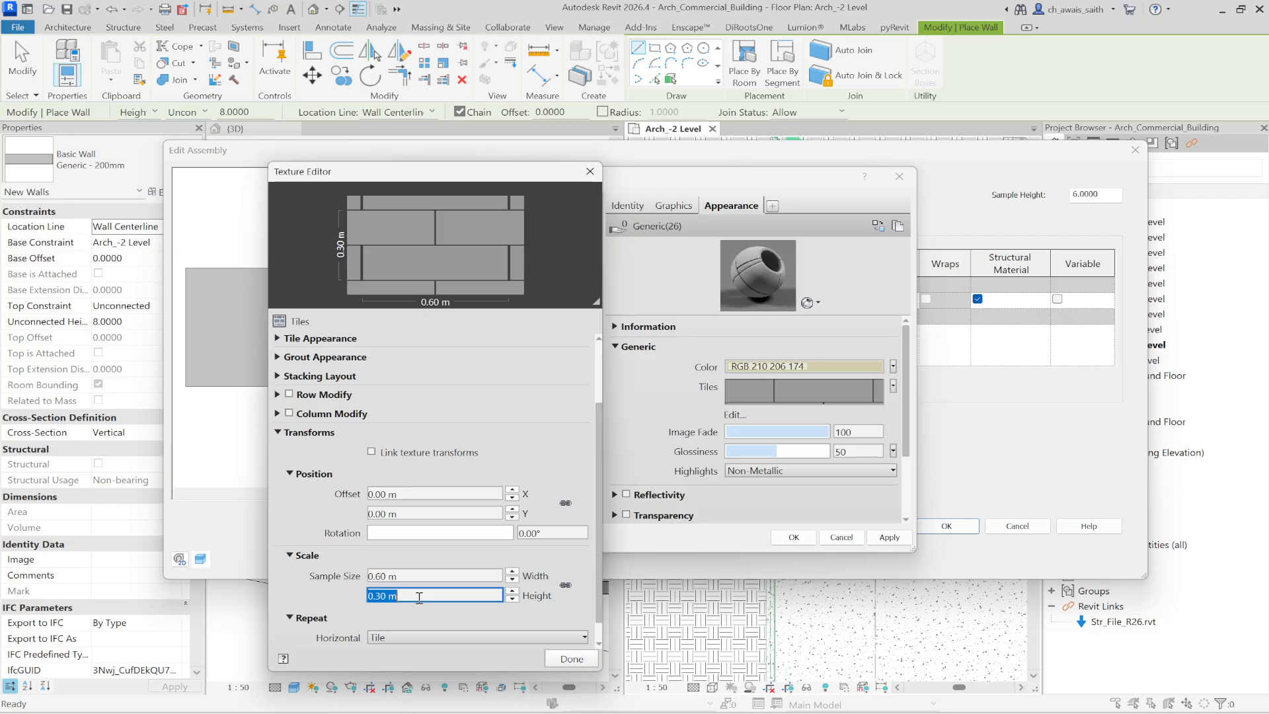
{"action": "key", "text": "BackSpace"}
{"action": "type", "text": "250"}
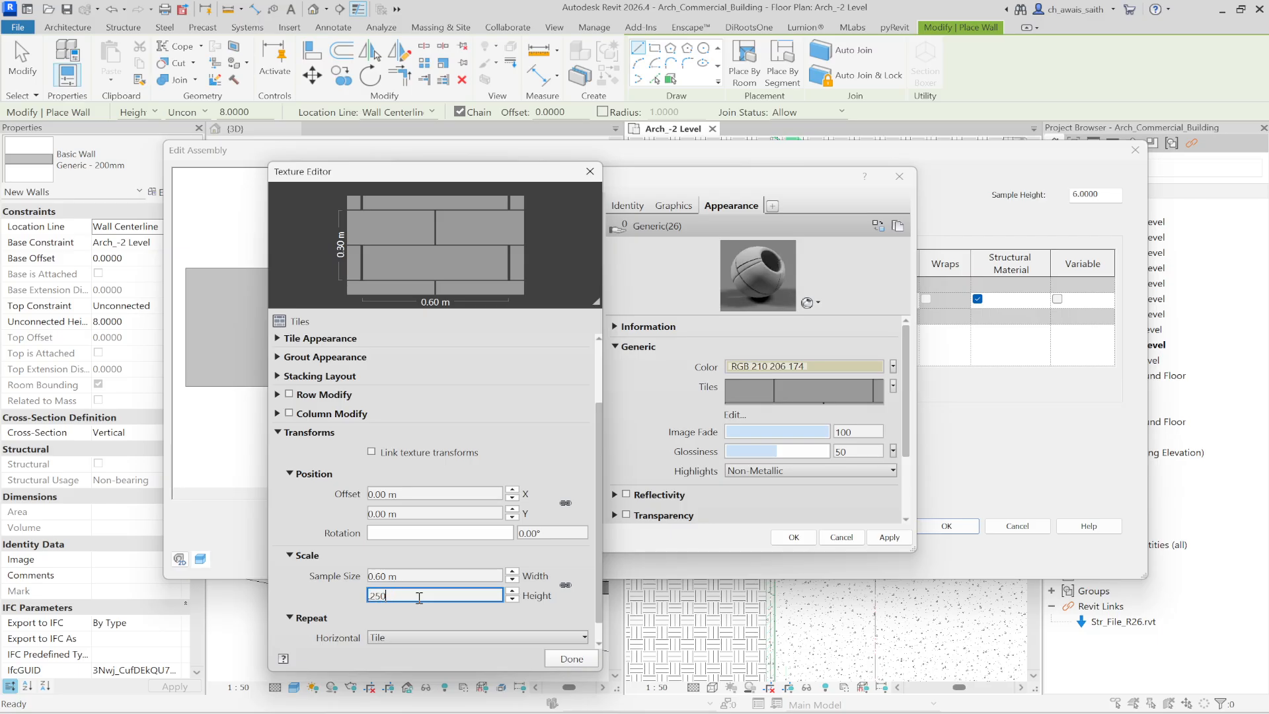
{"action": "key", "text": "Return"}
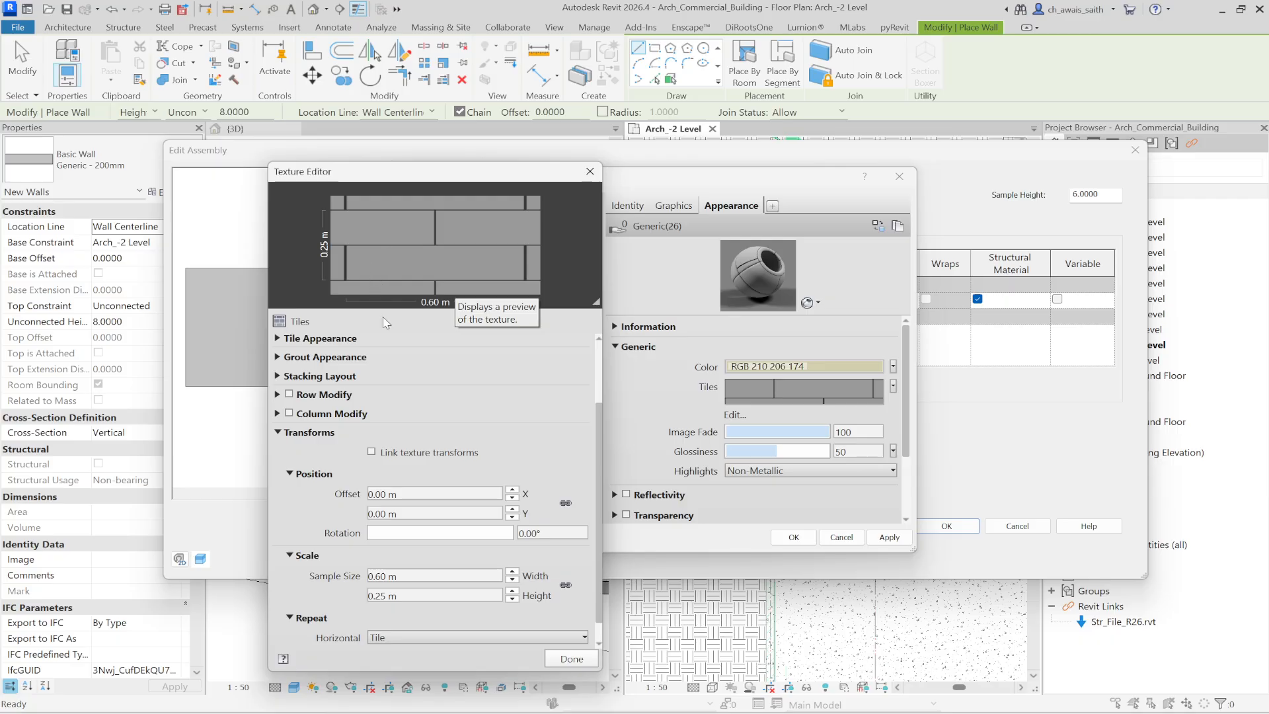
Set the tile texture's sample size to 0.06 m wide by 0.025 m high and finish editing the texture
{"action": "double_click", "coordinate": [388, 578]}
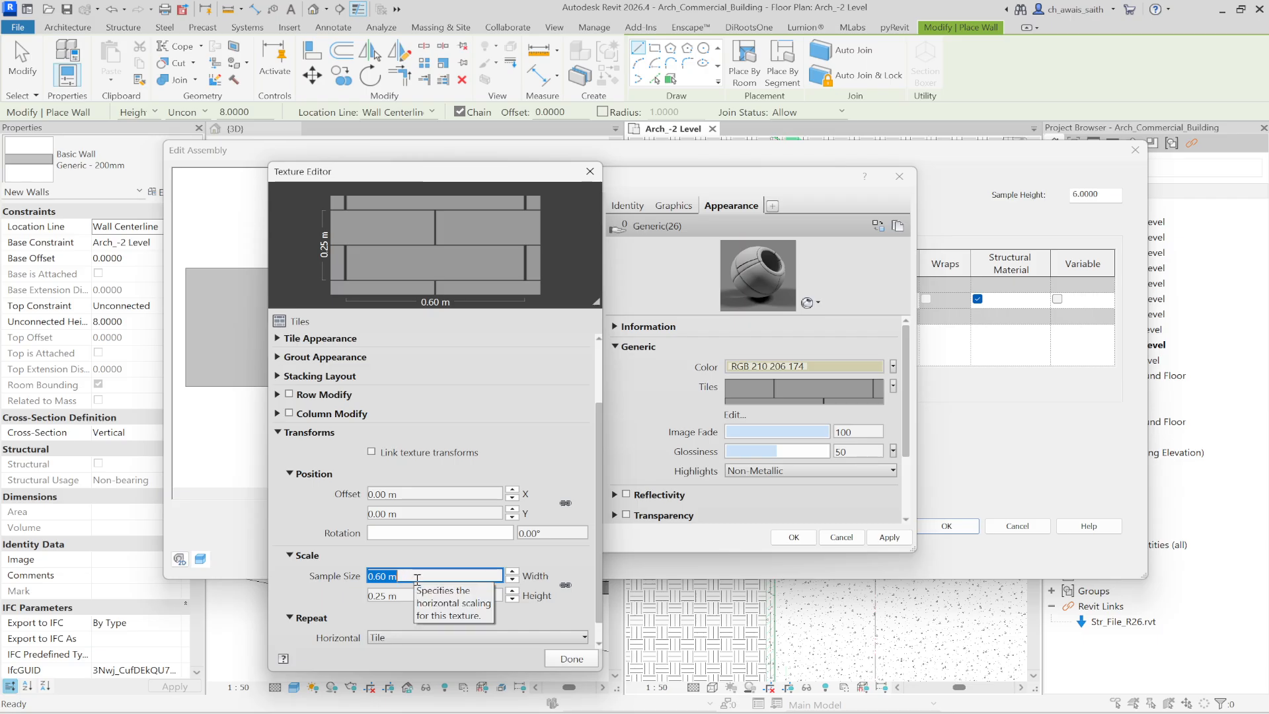
{"action": "key", "text": "BackSpace"}
{"action": "type", "text": ".0"}
{"action": "type", "text": "6"}
{"action": "key", "text": "Tab"}
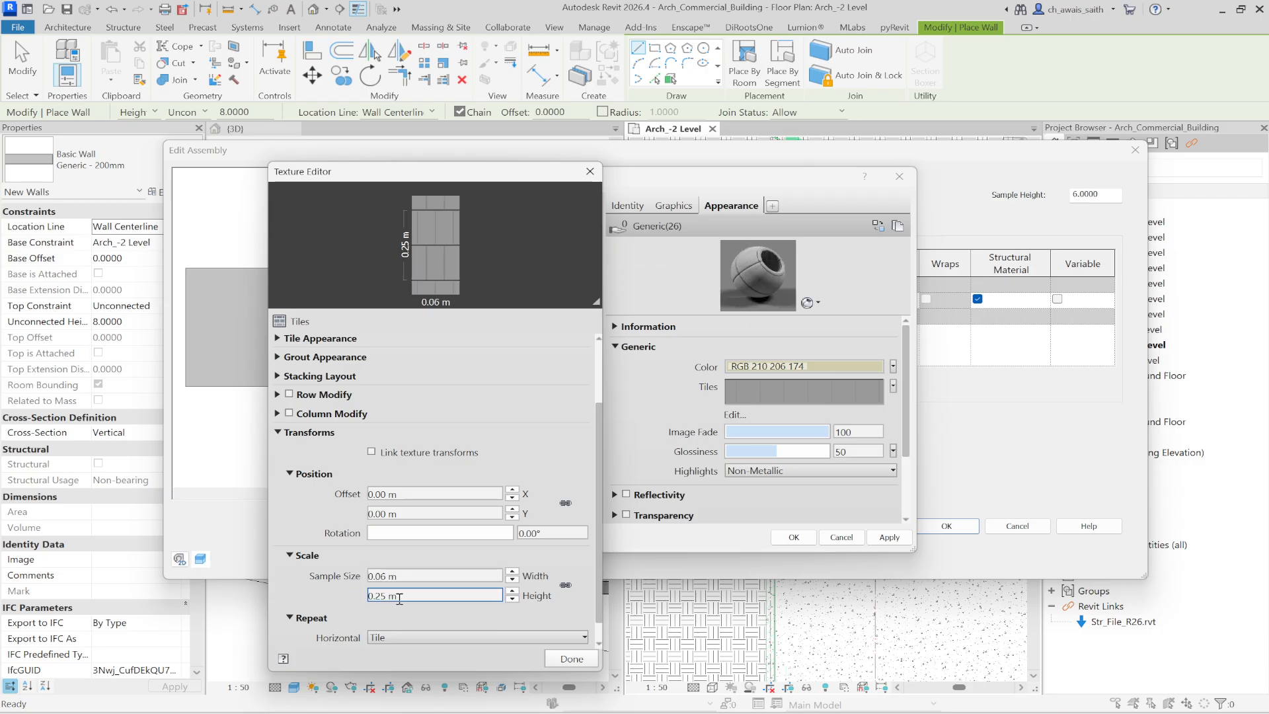
{"action": "key", "text": "BackSpace"}
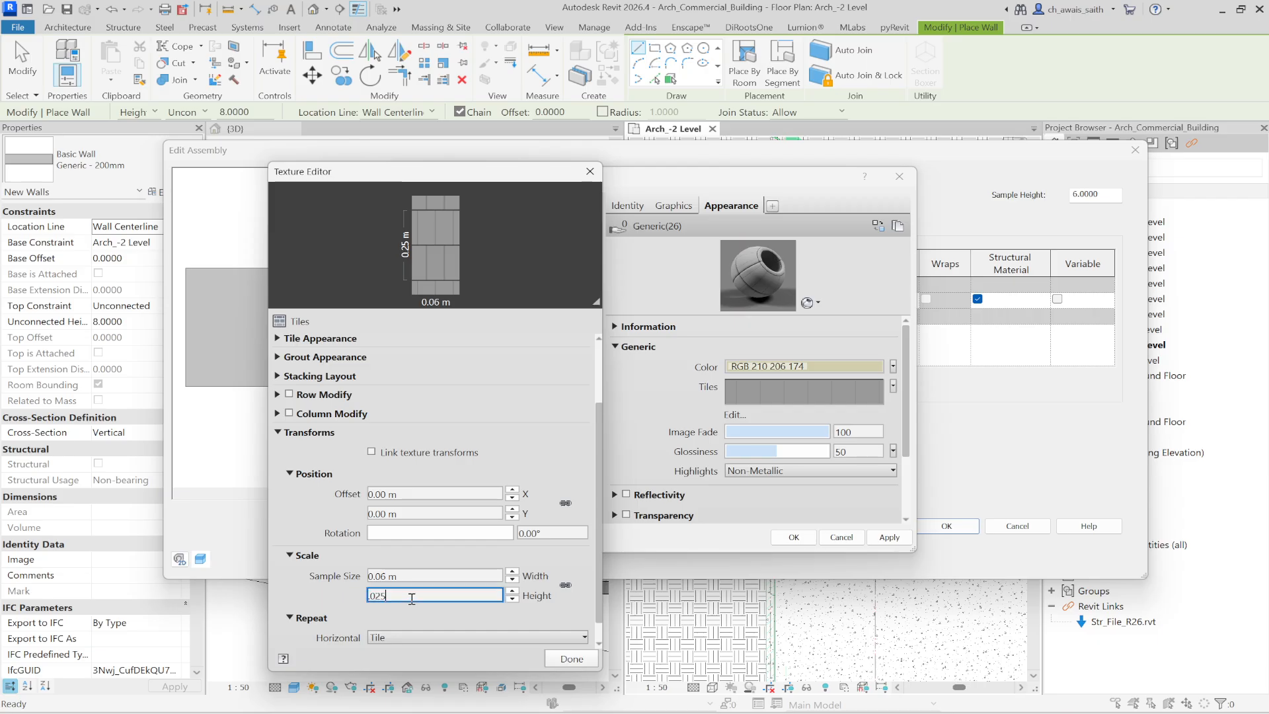
{"action": "key", "text": "Return"}
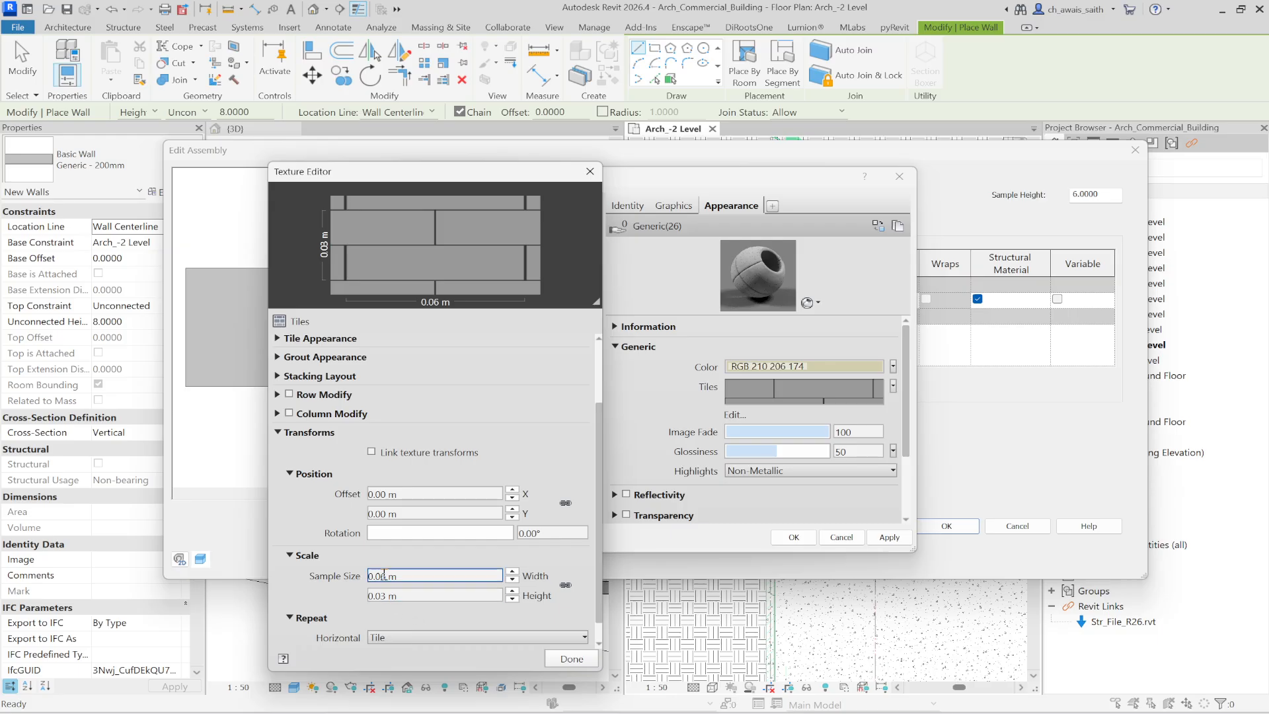
{"action": "left_click", "coordinate": [414, 575]}
{"action": "scroll", "coordinate": [530, 466], "scroll_direction": "up", "scroll_amount": 3}
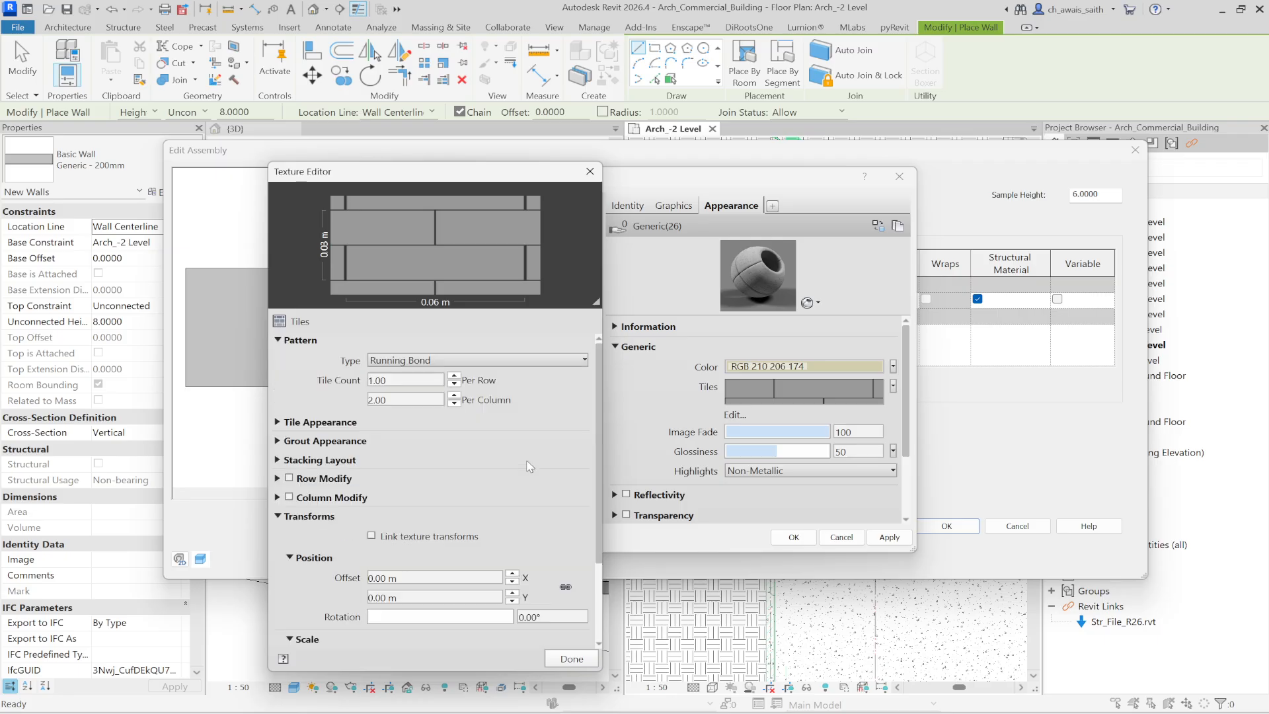
{"action": "left_click", "coordinate": [564, 660]}
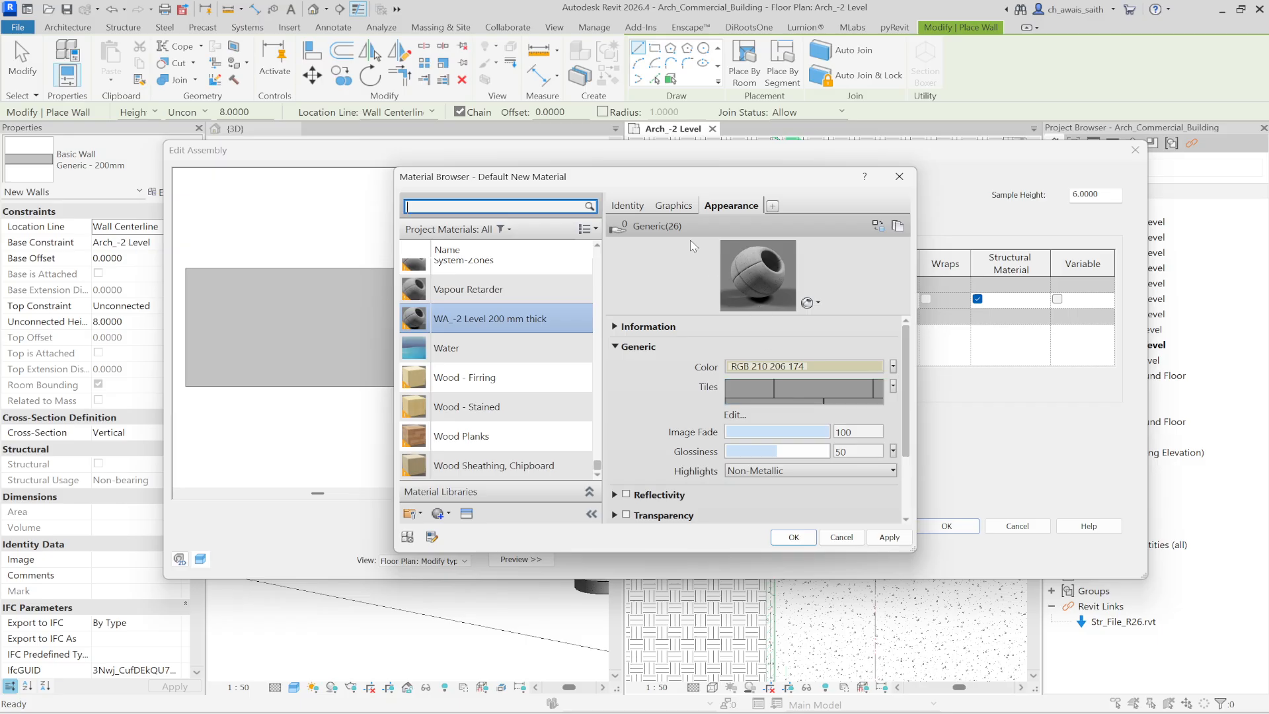
Make the wall material's shading graphics use its render appearance
{"action": "left_click", "coordinate": [674, 207]}
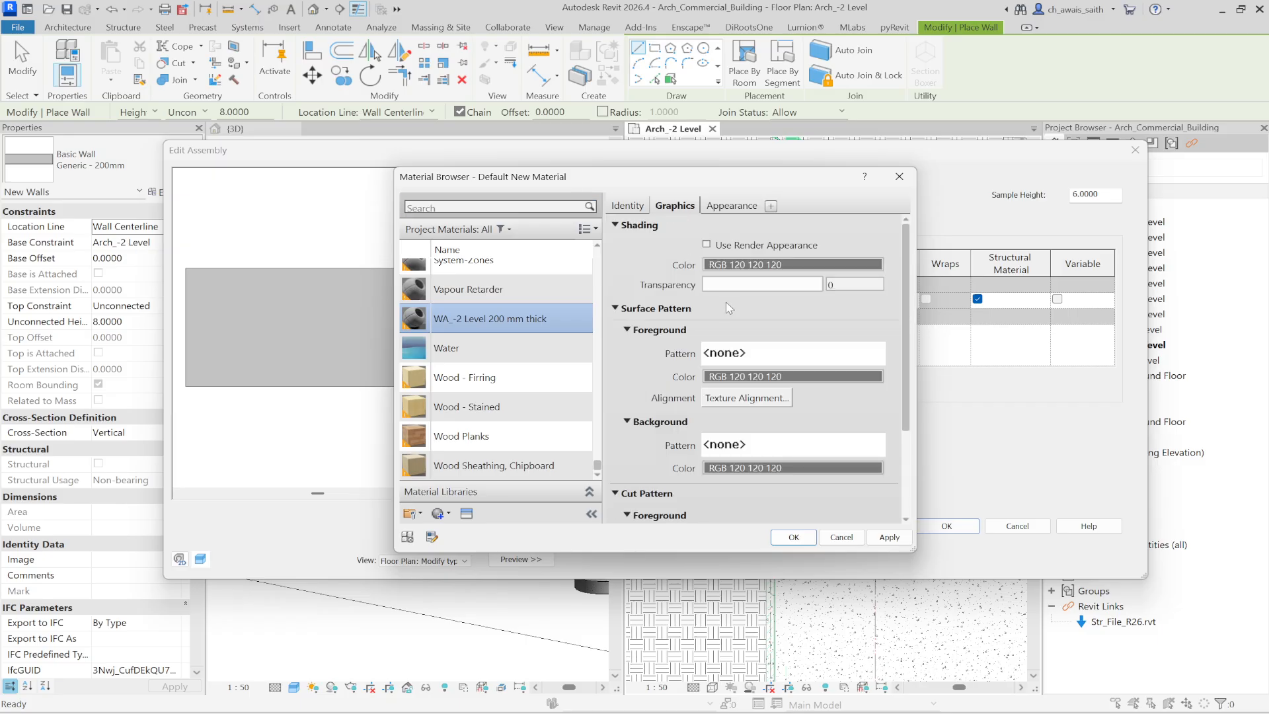
{"action": "left_click", "coordinate": [764, 286]}
{"action": "left_click", "coordinate": [706, 244]}
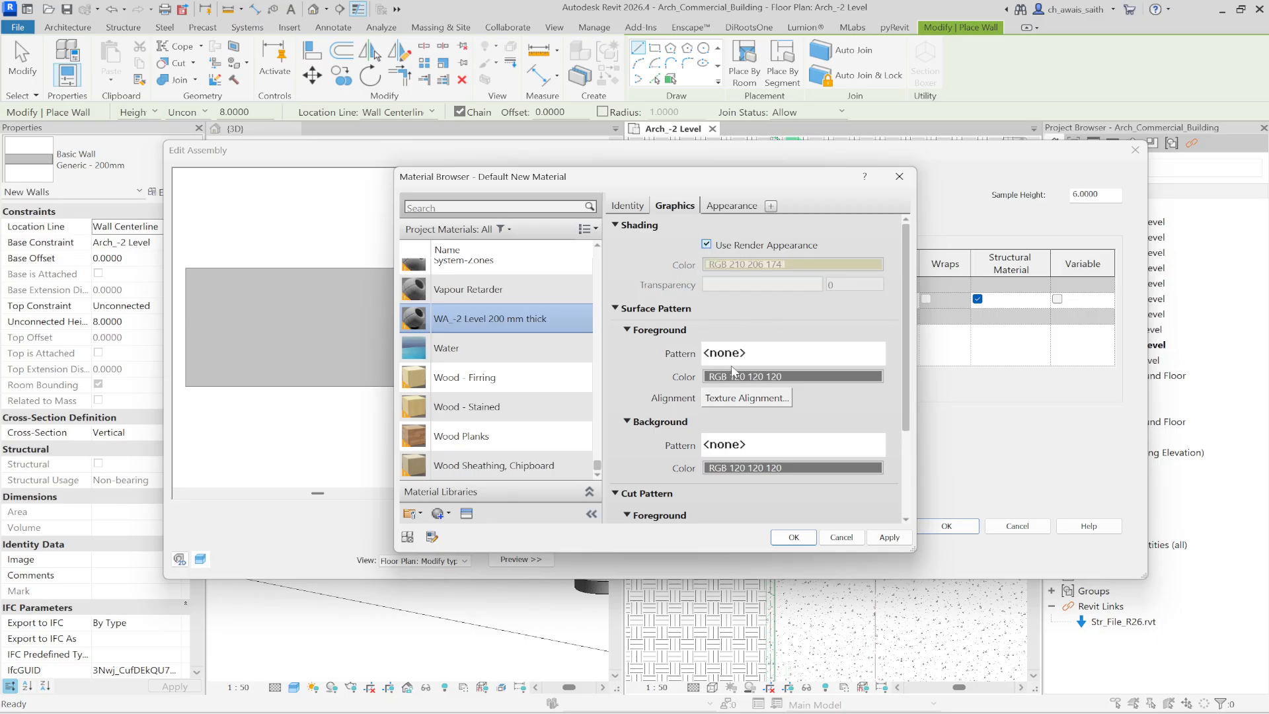
Open the fill patterns for the material's surface foreground, switch to Model patterns and look for a matching block size
{"action": "left_click", "coordinate": [779, 362]}
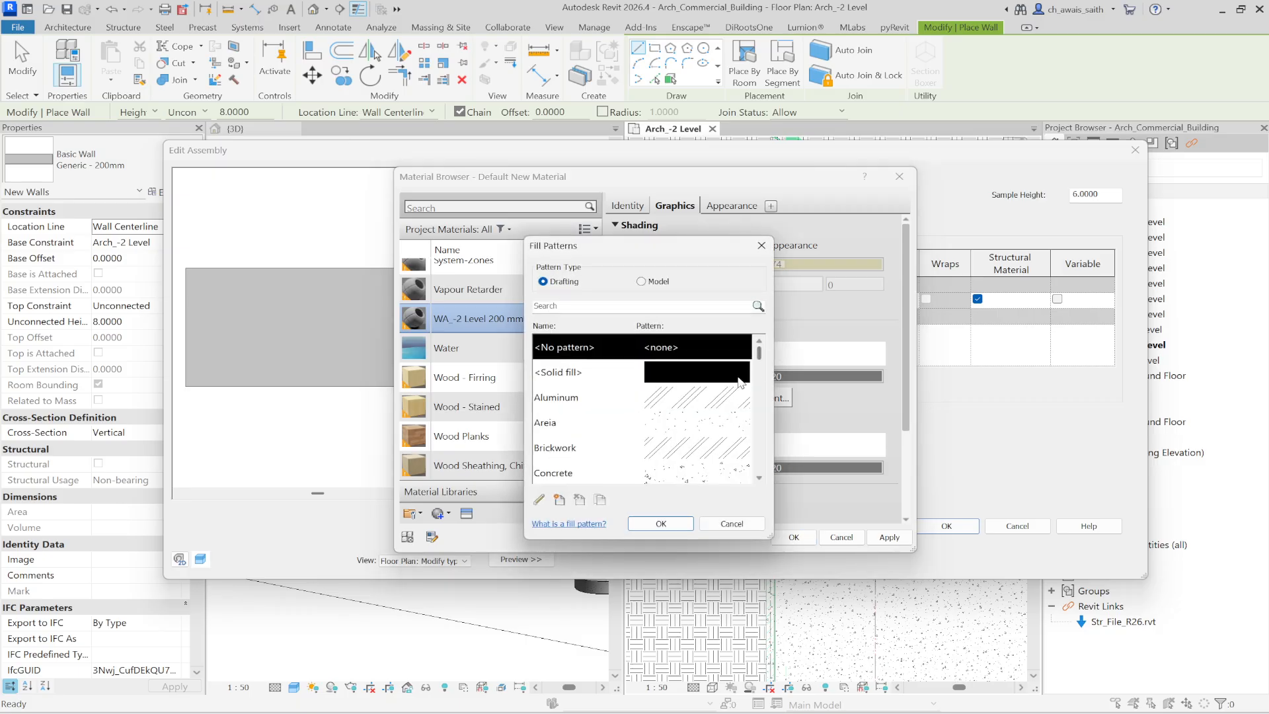
{"action": "left_click", "coordinate": [658, 468]}
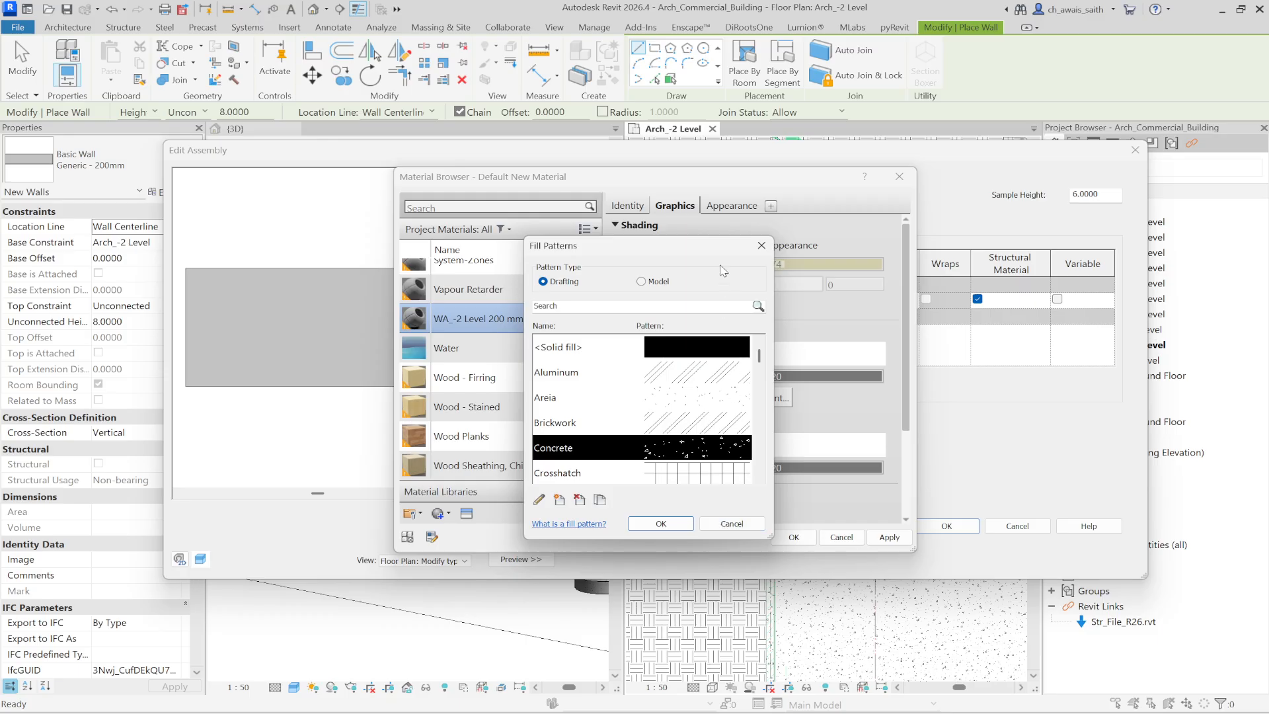
{"action": "left_click_drag", "start_coordinate": [714, 251], "coordinate": [579, 220]}
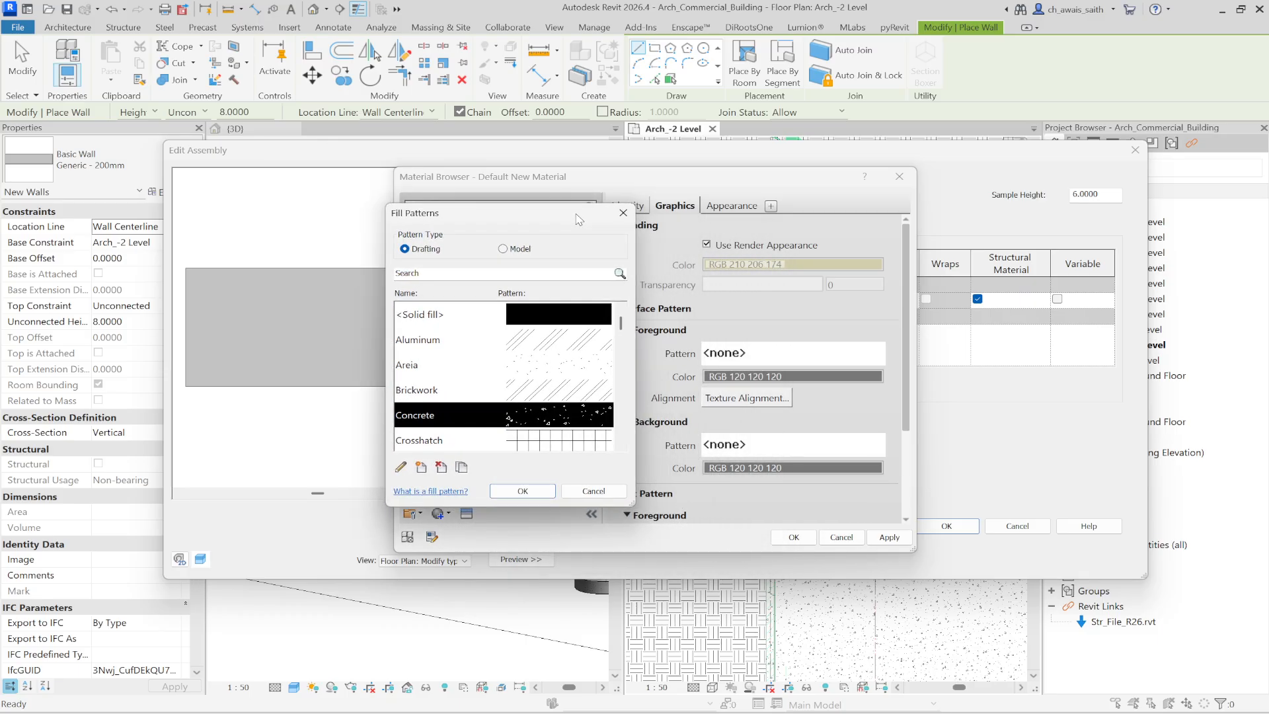
{"action": "left_click", "coordinate": [504, 249]}
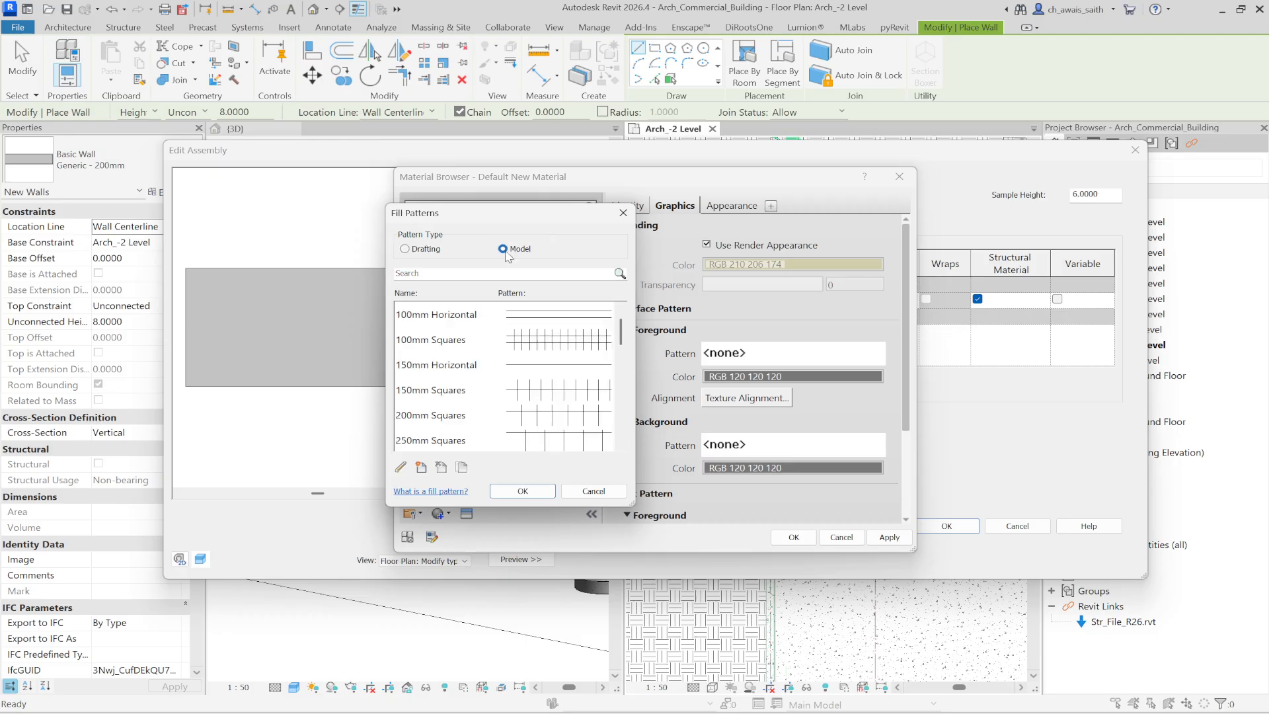
{"action": "scroll", "coordinate": [443, 396], "scroll_direction": "down", "scroll_amount": 3}
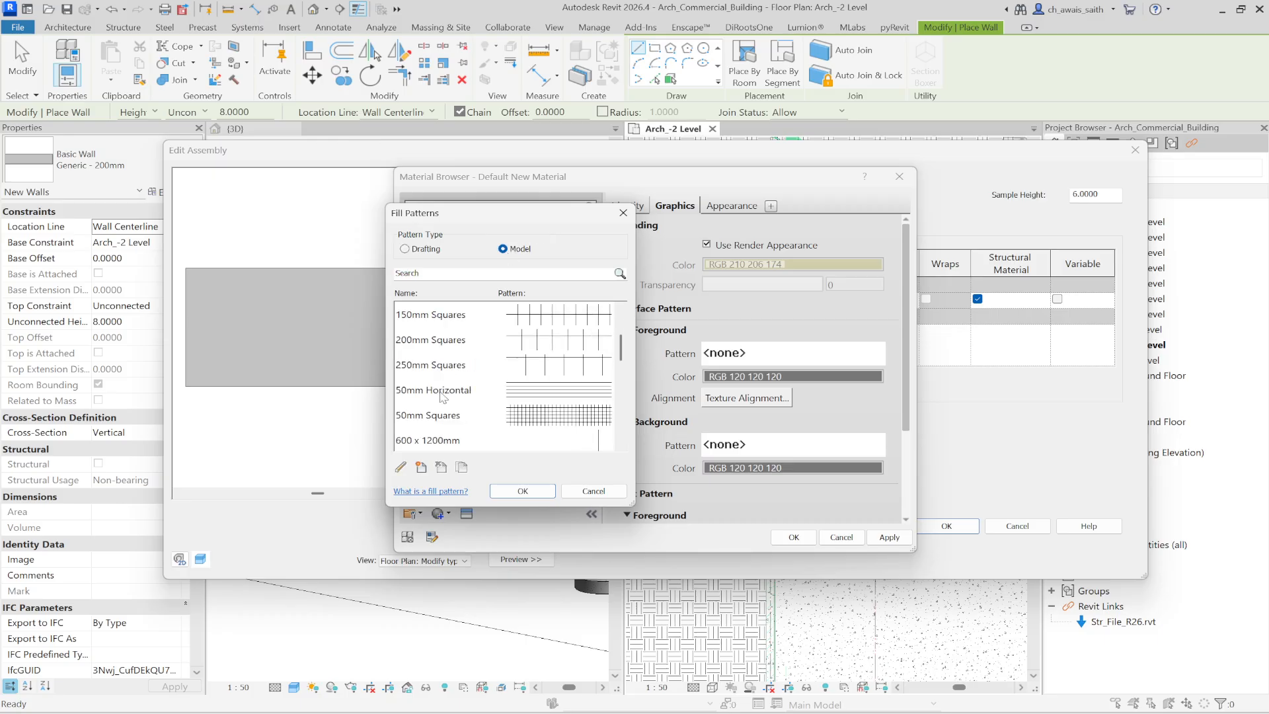
{"action": "scroll", "coordinate": [442, 397], "scroll_direction": "down", "scroll_amount": 1}
{"action": "scroll", "coordinate": [443, 396], "scroll_direction": "down", "scroll_amount": 2}
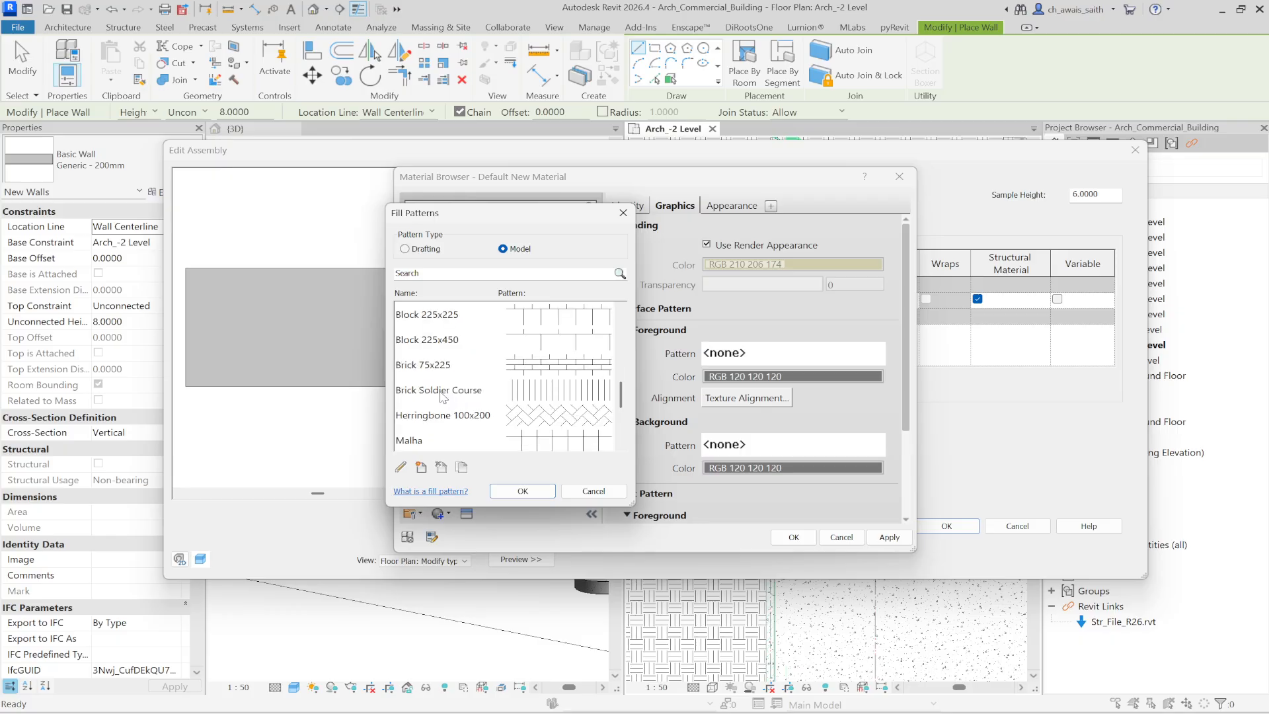
{"action": "scroll", "coordinate": [443, 396], "scroll_direction": "up", "scroll_amount": 5}
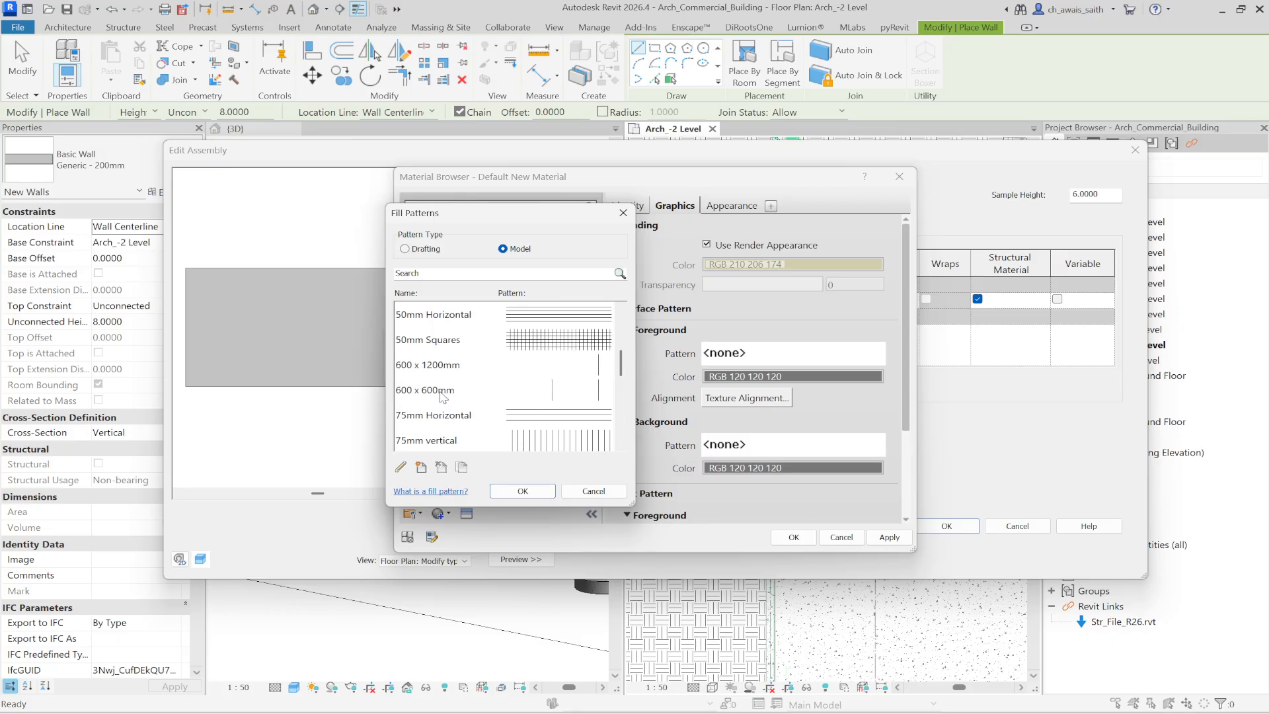
{"action": "scroll", "coordinate": [443, 397], "scroll_direction": "down", "scroll_amount": 3}
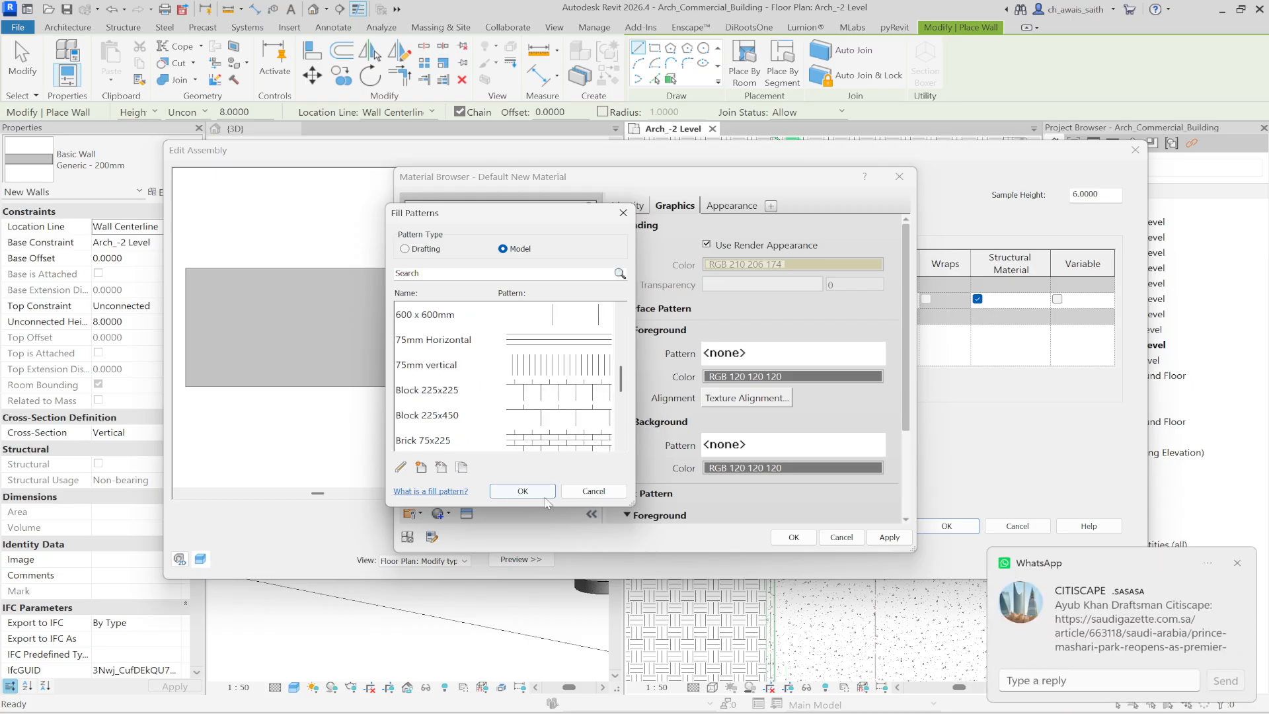
{"action": "left_click", "coordinate": [1238, 564]}
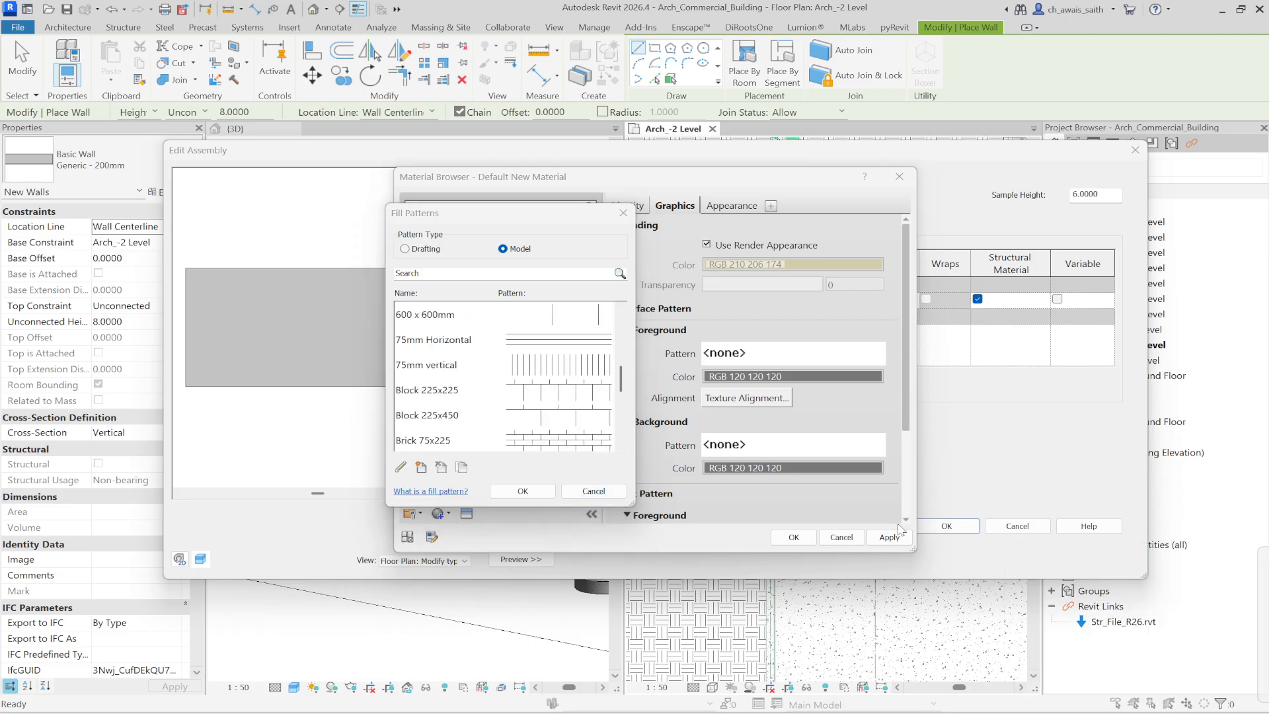
Start a new custom model surface pattern and load the pattern file "revit metric_250x600 mm.pat"
{"action": "left_click", "coordinate": [421, 467]}
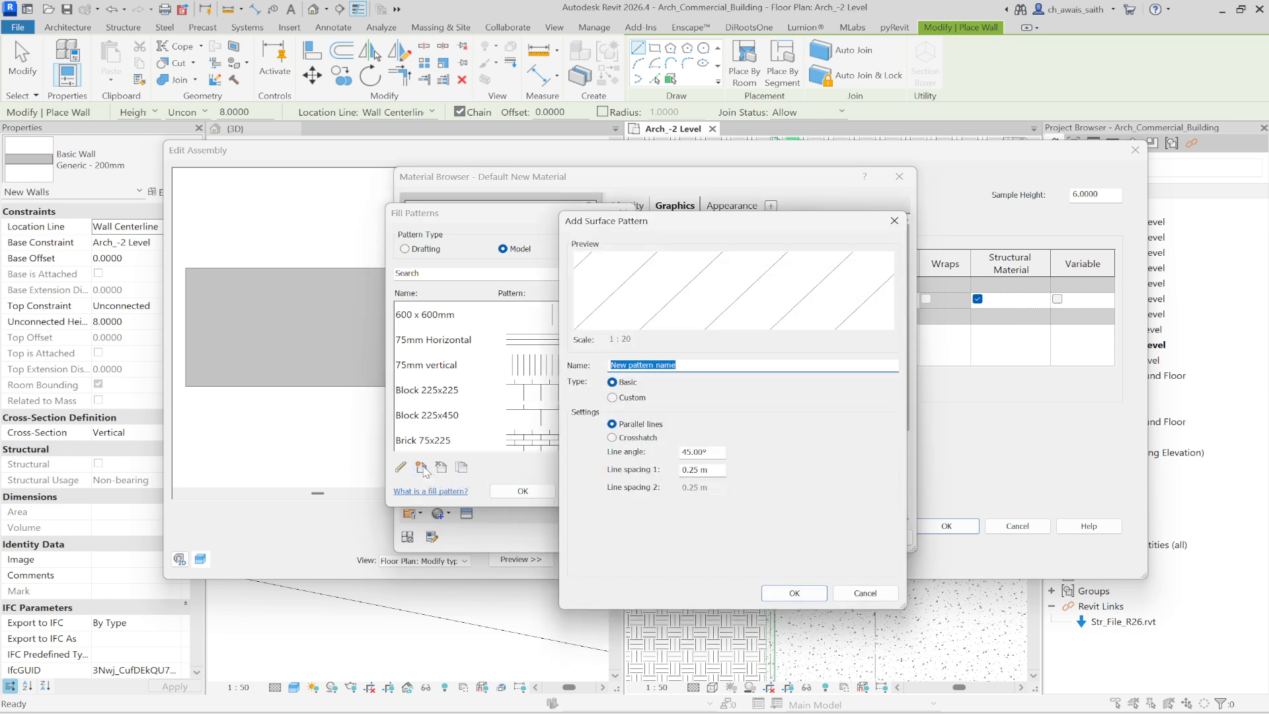
{"action": "left_click", "coordinate": [612, 398]}
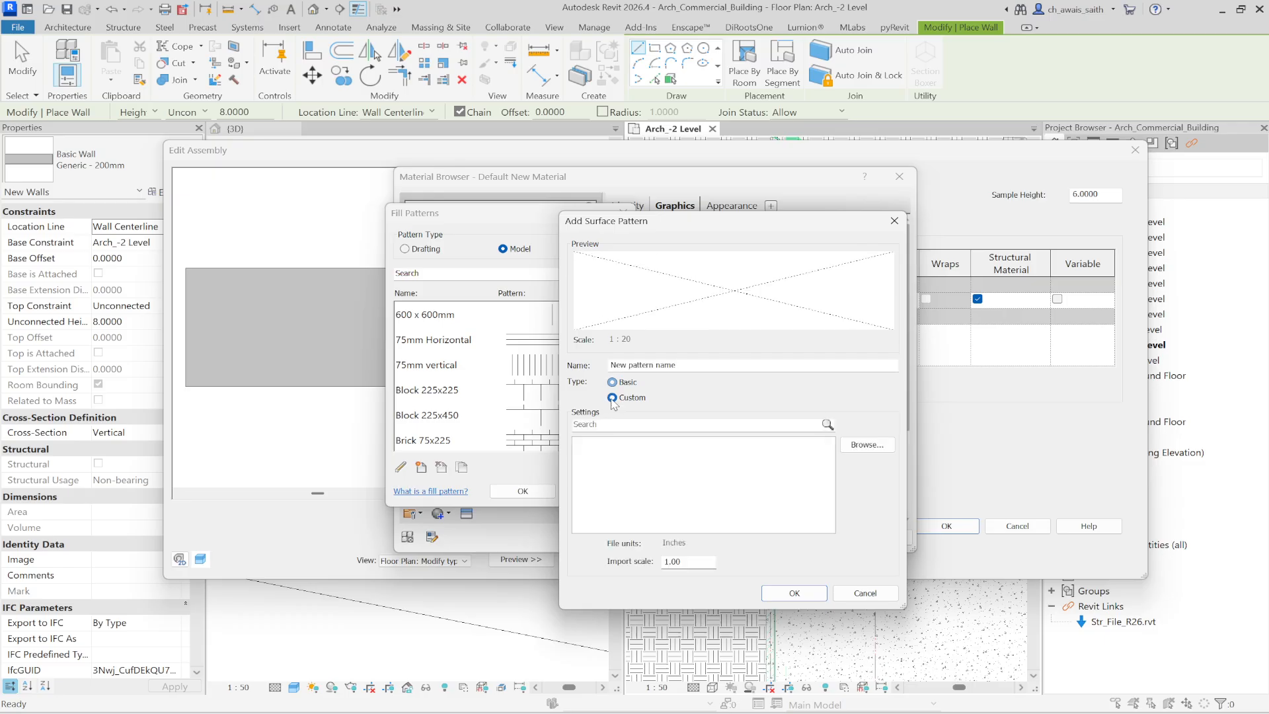
{"action": "left_click", "coordinate": [870, 448]}
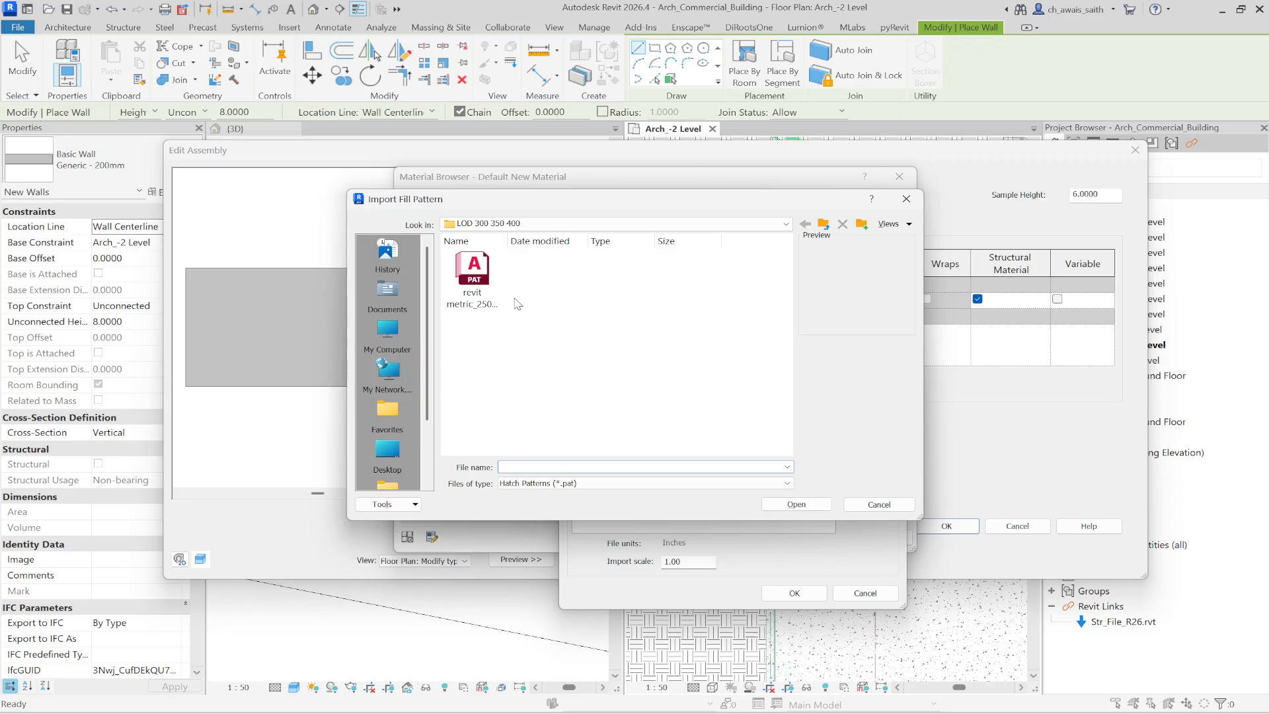
{"action": "left_click", "coordinate": [475, 297]}
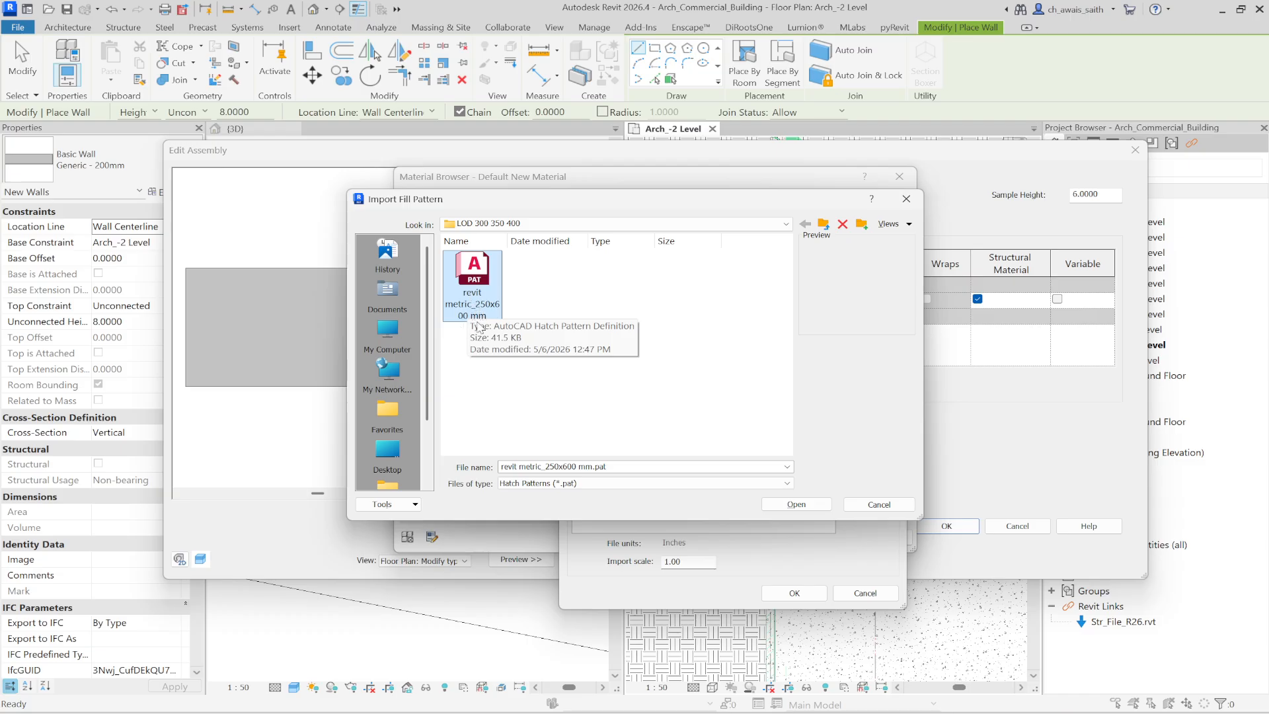
{"action": "left_click", "coordinate": [797, 507]}
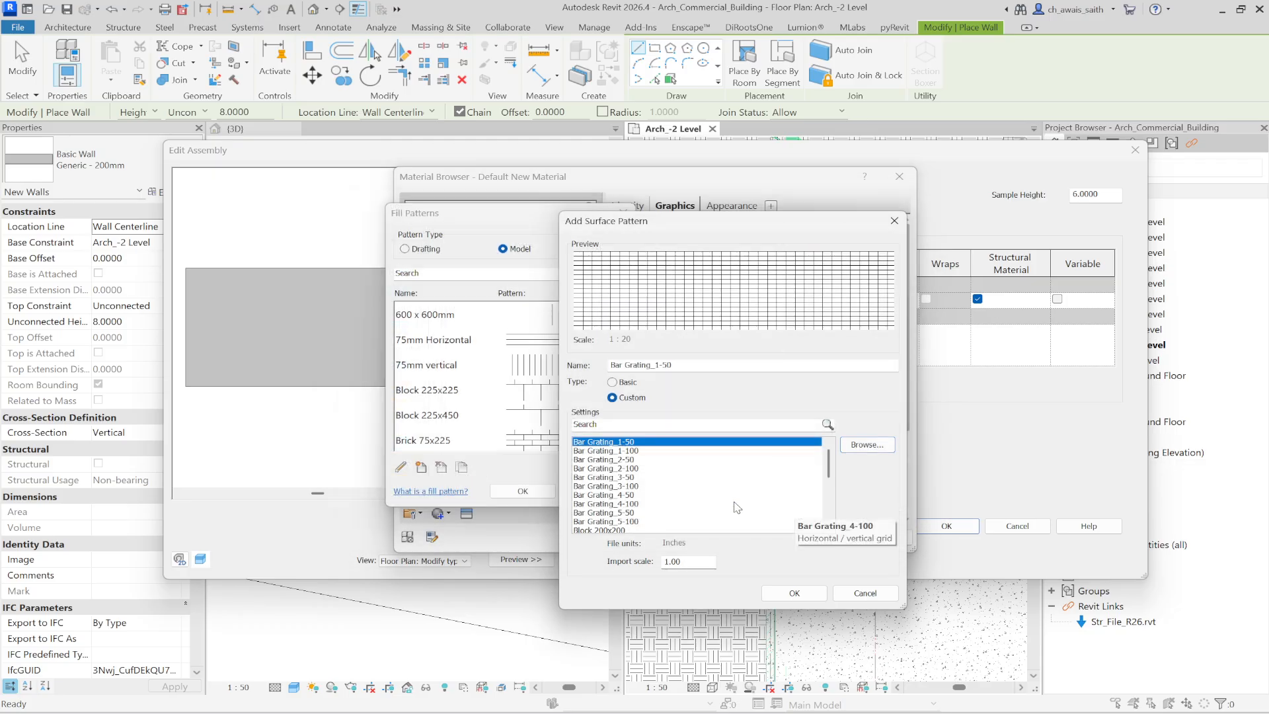
Create the pattern from the "Brick 250x600 UK Std" definition and assign it to the material's surface foreground
{"action": "left_click", "coordinate": [611, 488]}
{"action": "scroll", "coordinate": [611, 492], "scroll_direction": "down", "scroll_amount": 4}
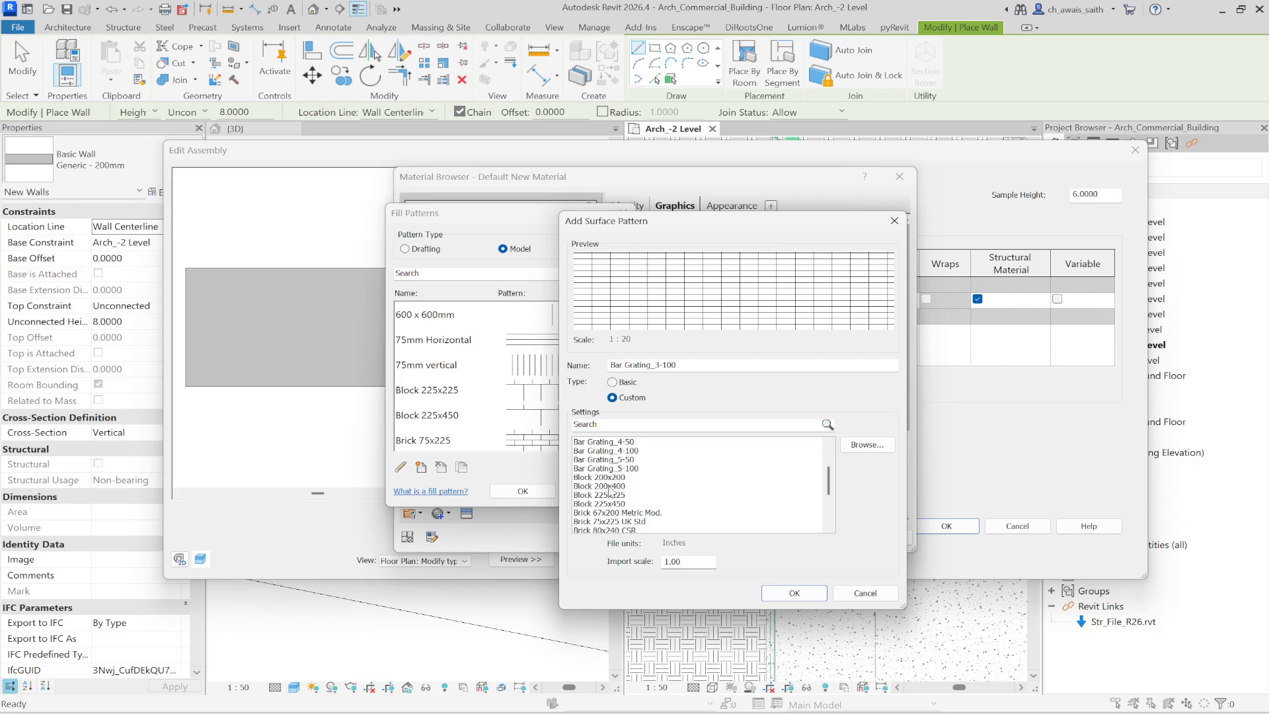
{"action": "scroll", "coordinate": [611, 492], "scroll_direction": "down", "scroll_amount": 4}
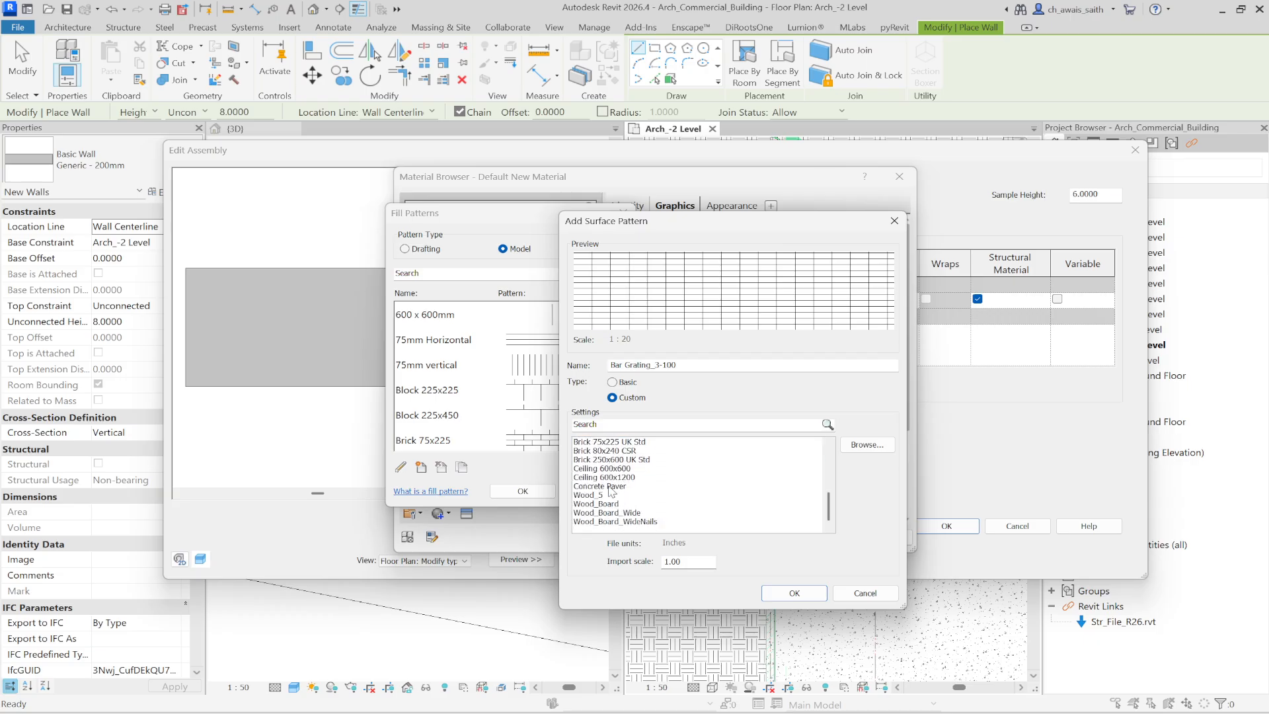
{"action": "left_click", "coordinate": [606, 462]}
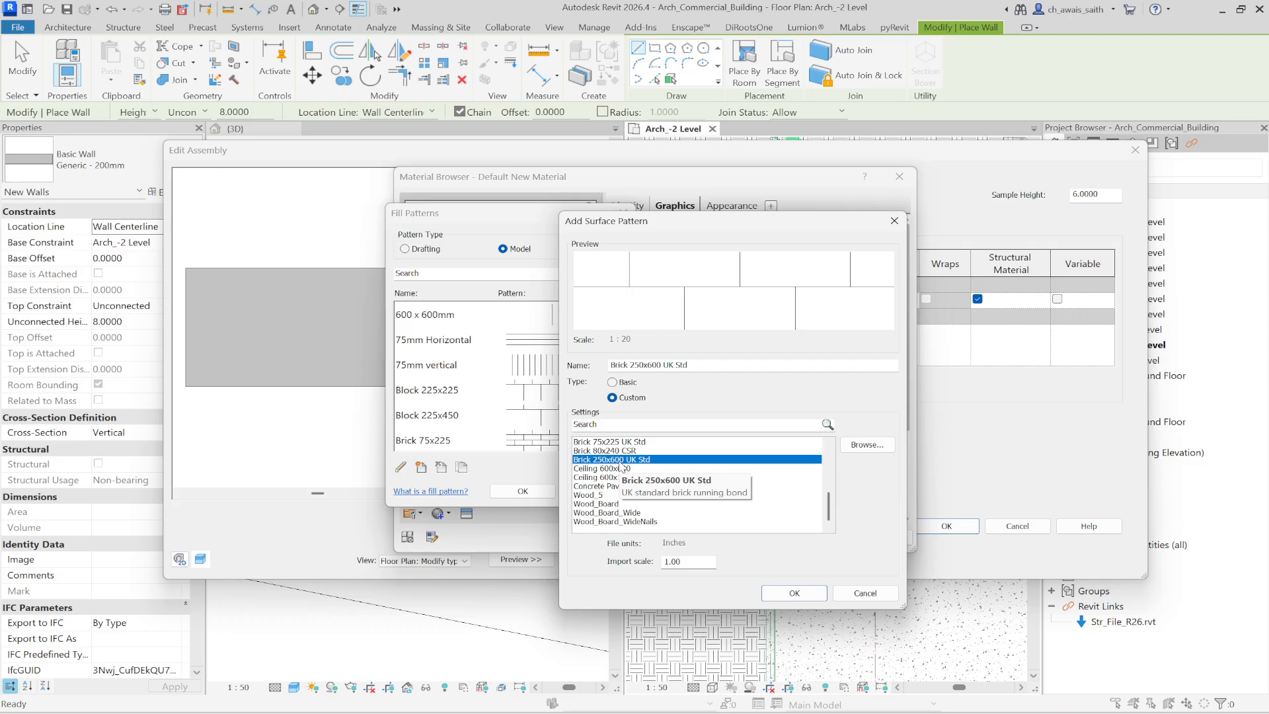
{"action": "left_click", "coordinate": [794, 593]}
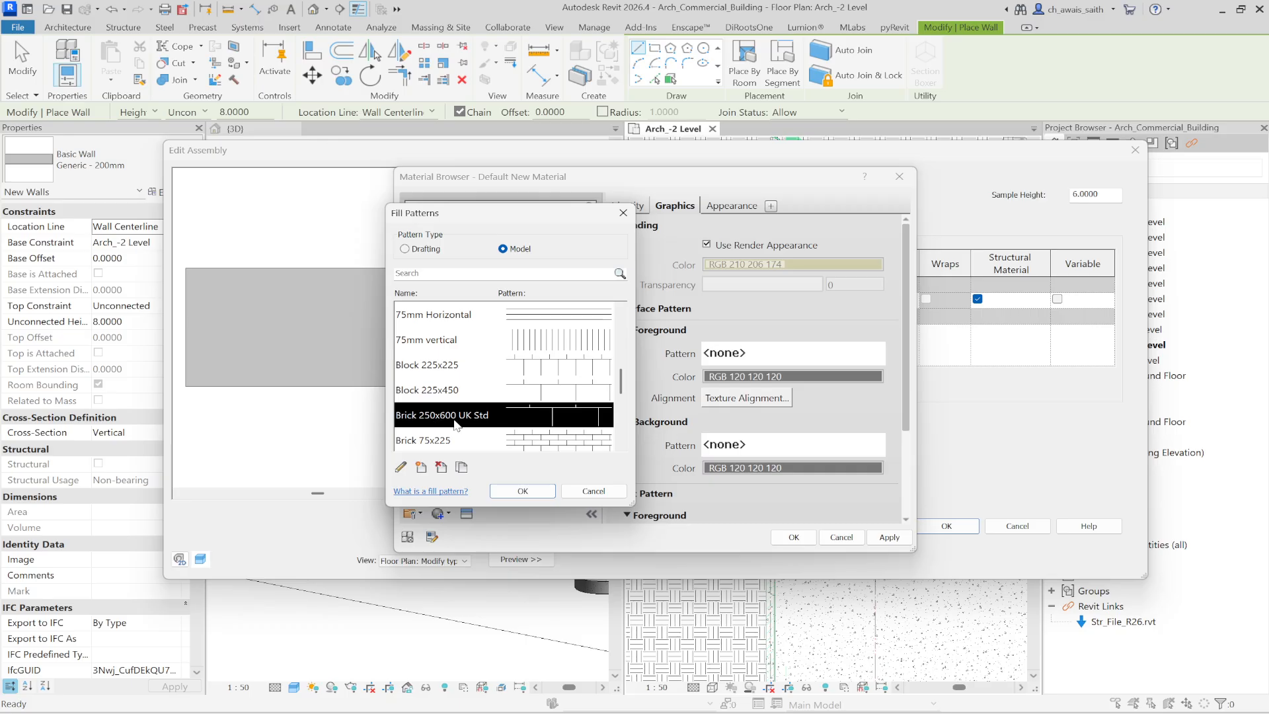
{"action": "left_click", "coordinate": [522, 491]}
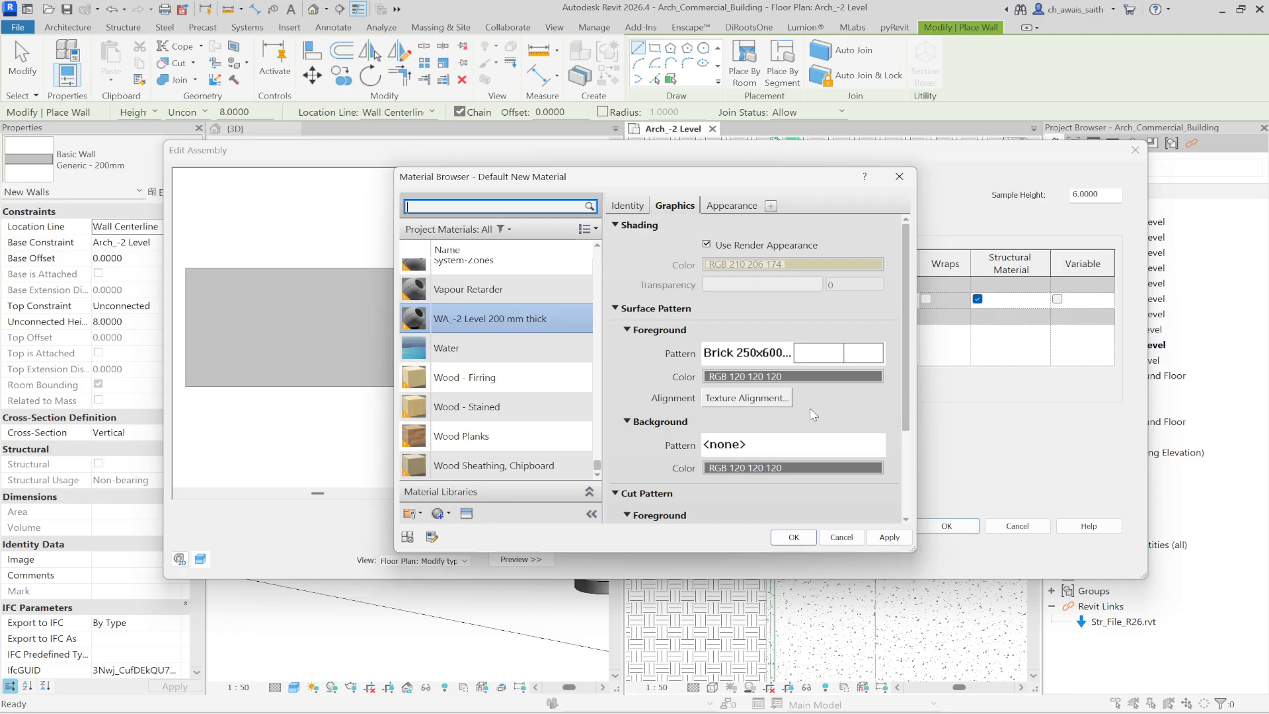
Set the material's cut foreground to the Brickwork drafting pattern and accept the material, wall assembly and type properties
{"action": "scroll", "coordinate": [771, 439], "scroll_direction": "down", "scroll_amount": 1}
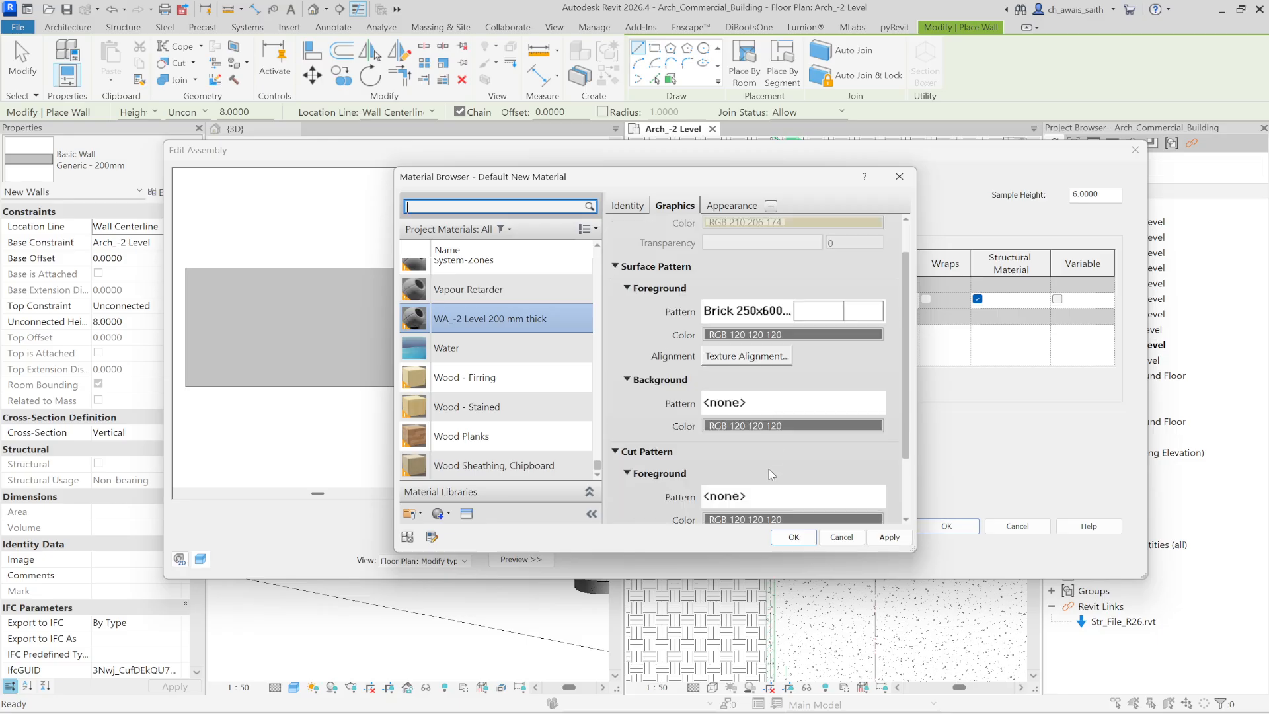
{"action": "left_click", "coordinate": [772, 496]}
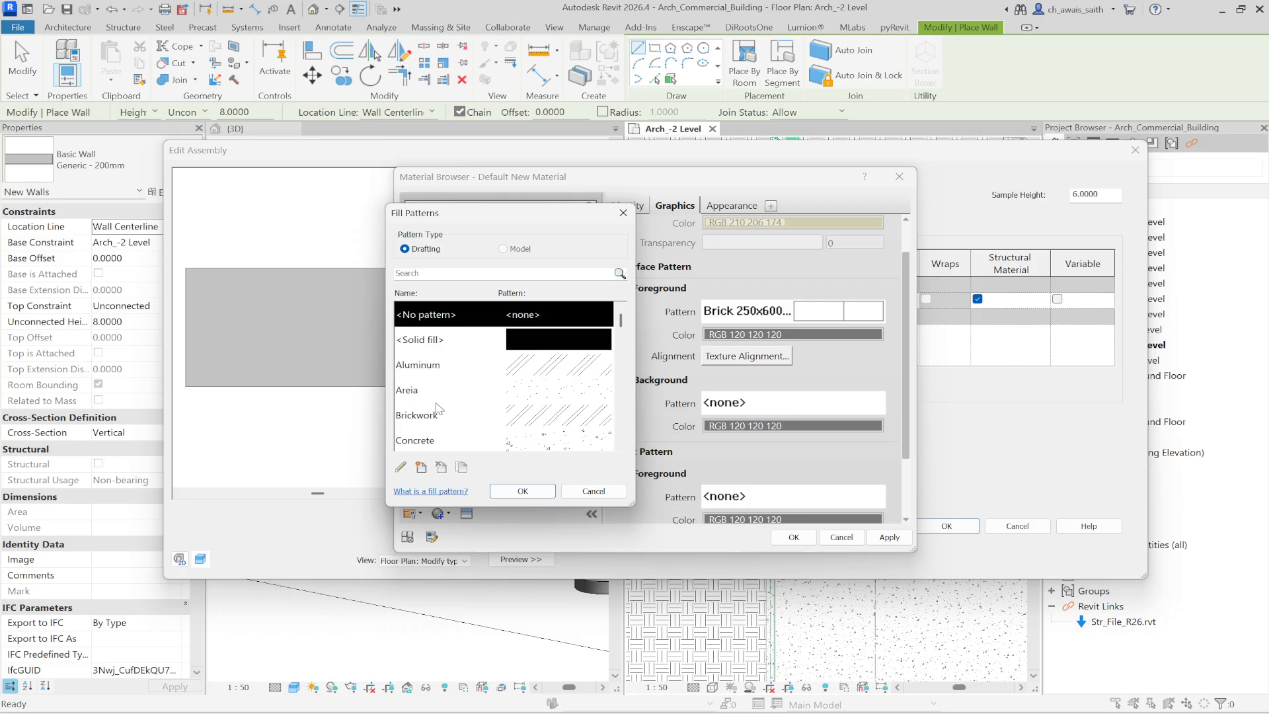
{"action": "left_click", "coordinate": [524, 421]}
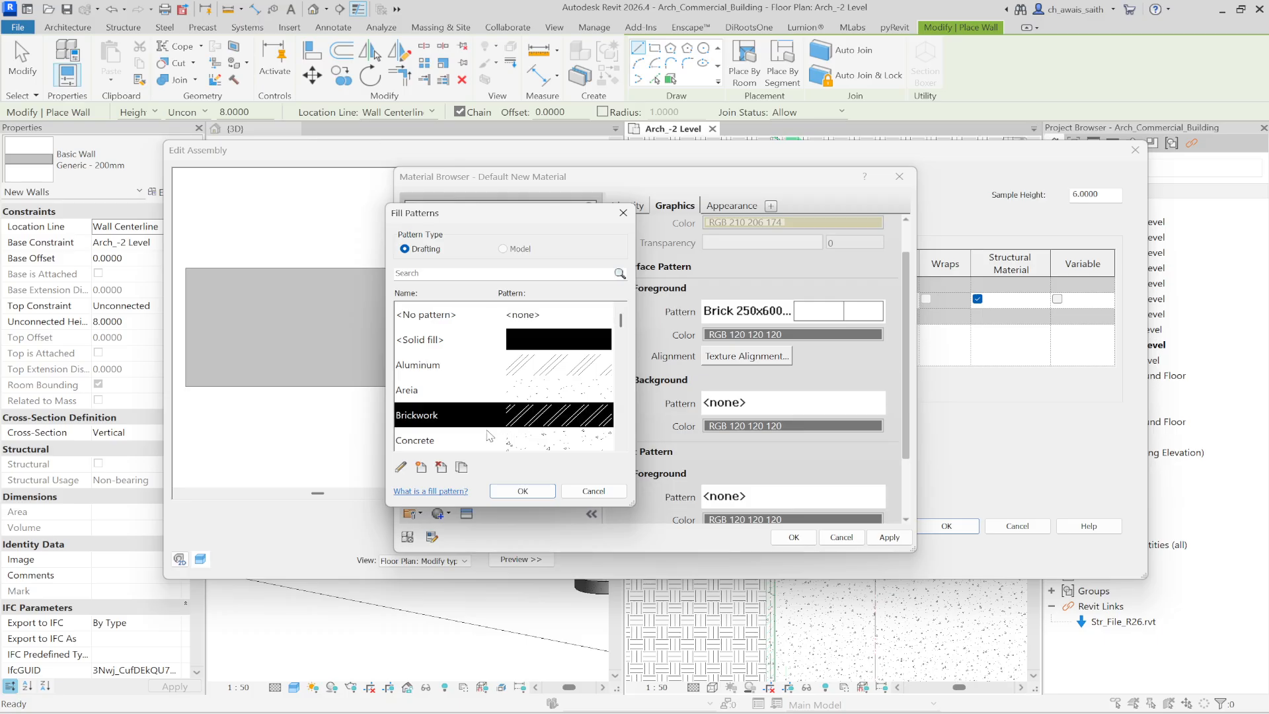
{"action": "left_click", "coordinate": [512, 493]}
{"action": "left_click", "coordinate": [888, 537]}
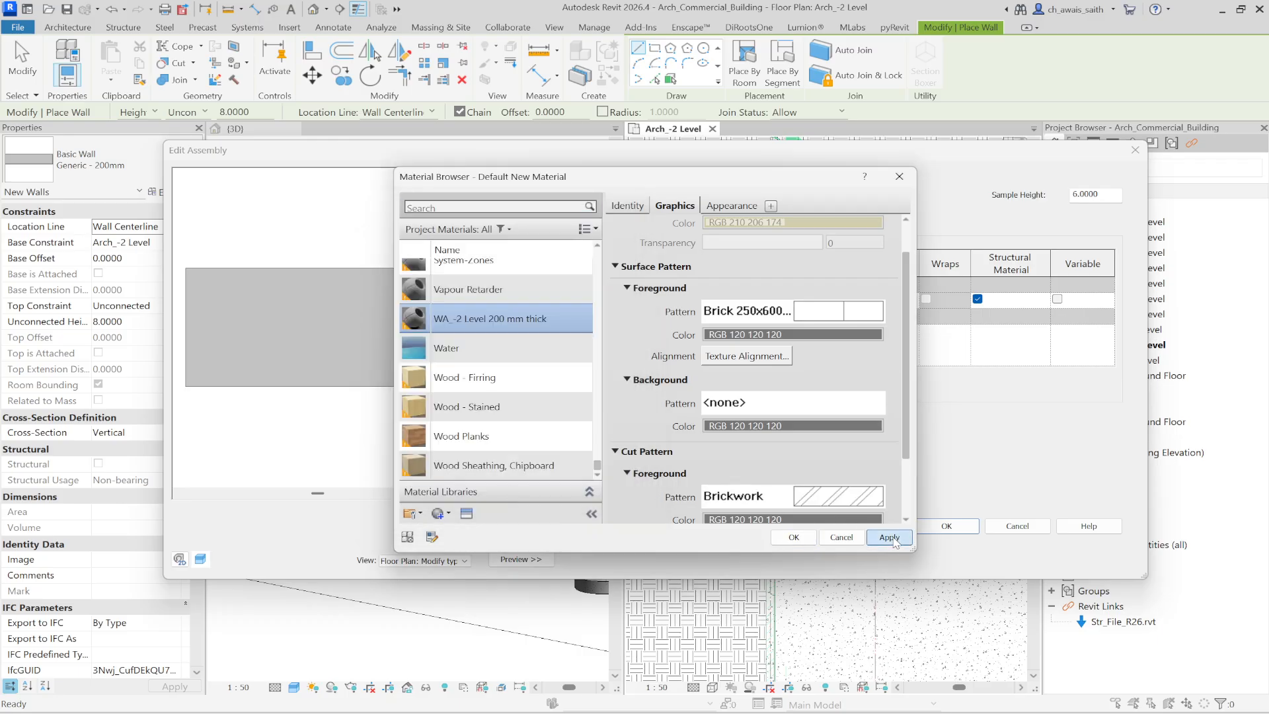
{"action": "left_click", "coordinate": [794, 537]}
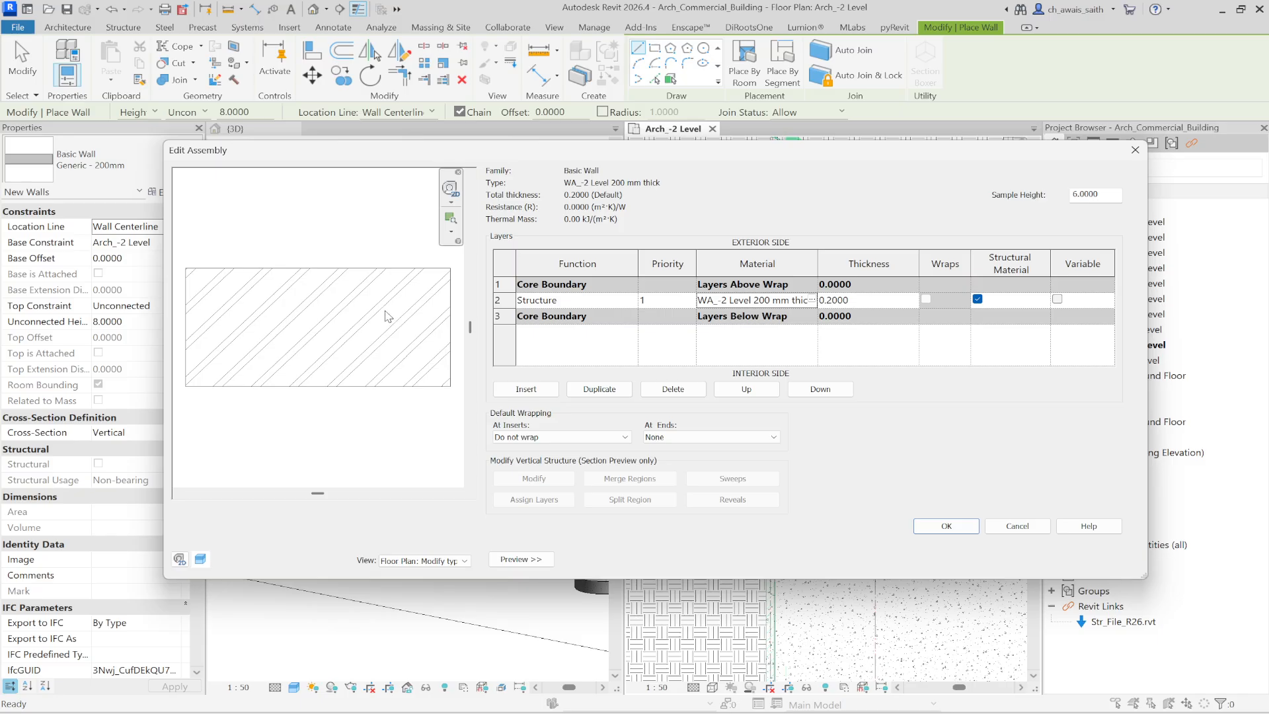
{"action": "left_click", "coordinate": [946, 528]}
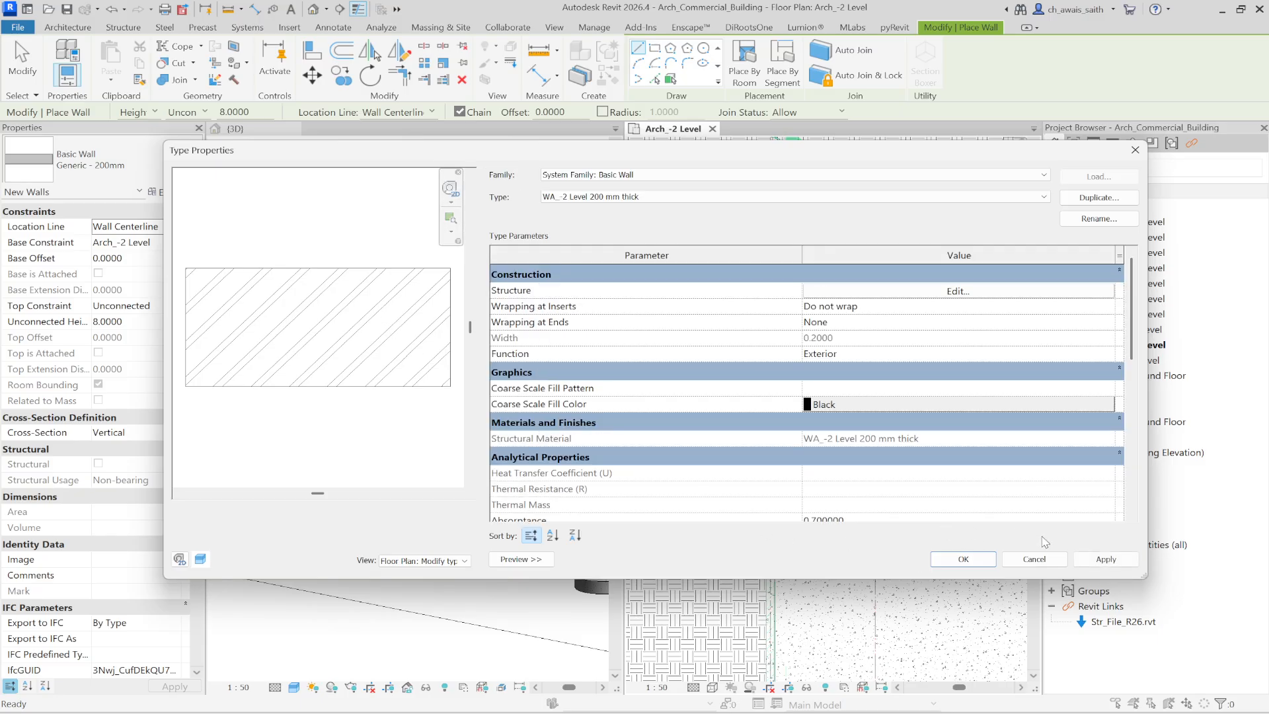
{"action": "left_click", "coordinate": [1106, 559]}
{"action": "left_click", "coordinate": [963, 560]}
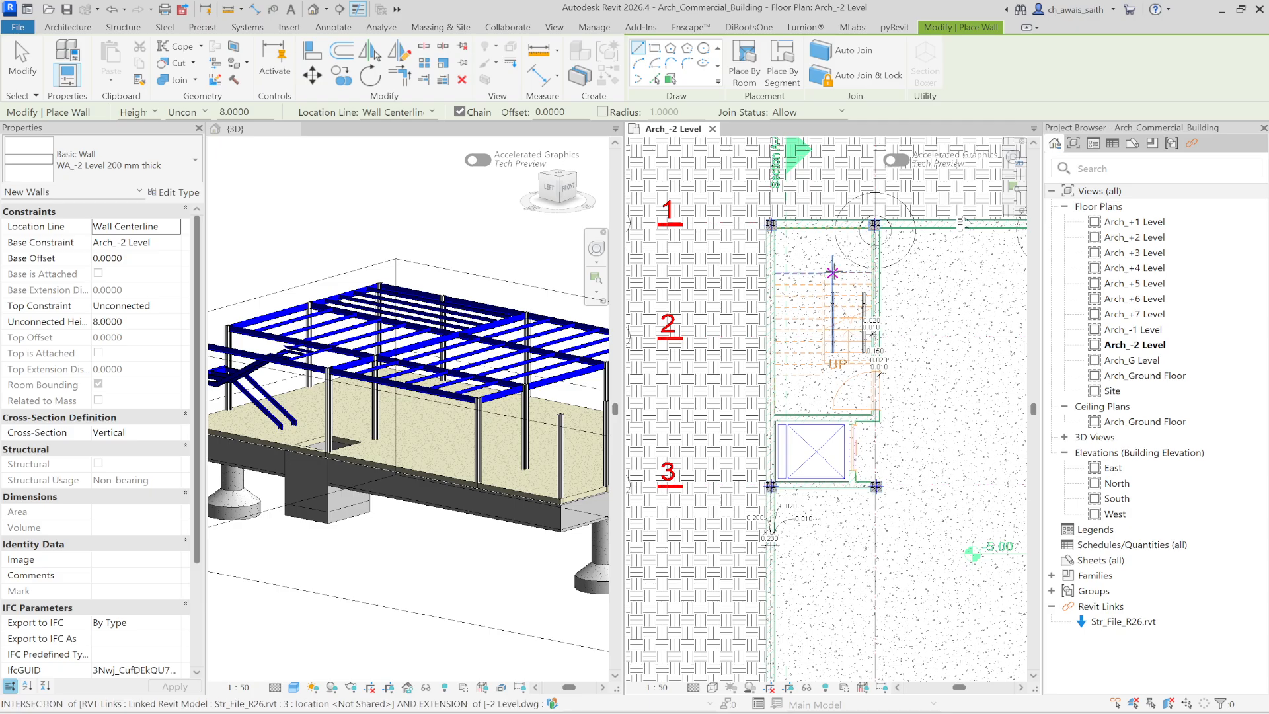
{"action": "middle_click_drag", "start_coordinate": [844, 287], "coordinate": [849, 379]}
{"action": "scroll", "coordinate": [806, 333], "scroll_direction": "up", "scroll_amount": 3}
{"action": "scroll", "coordinate": [805, 333], "scroll_direction": "up", "scroll_amount": 5}
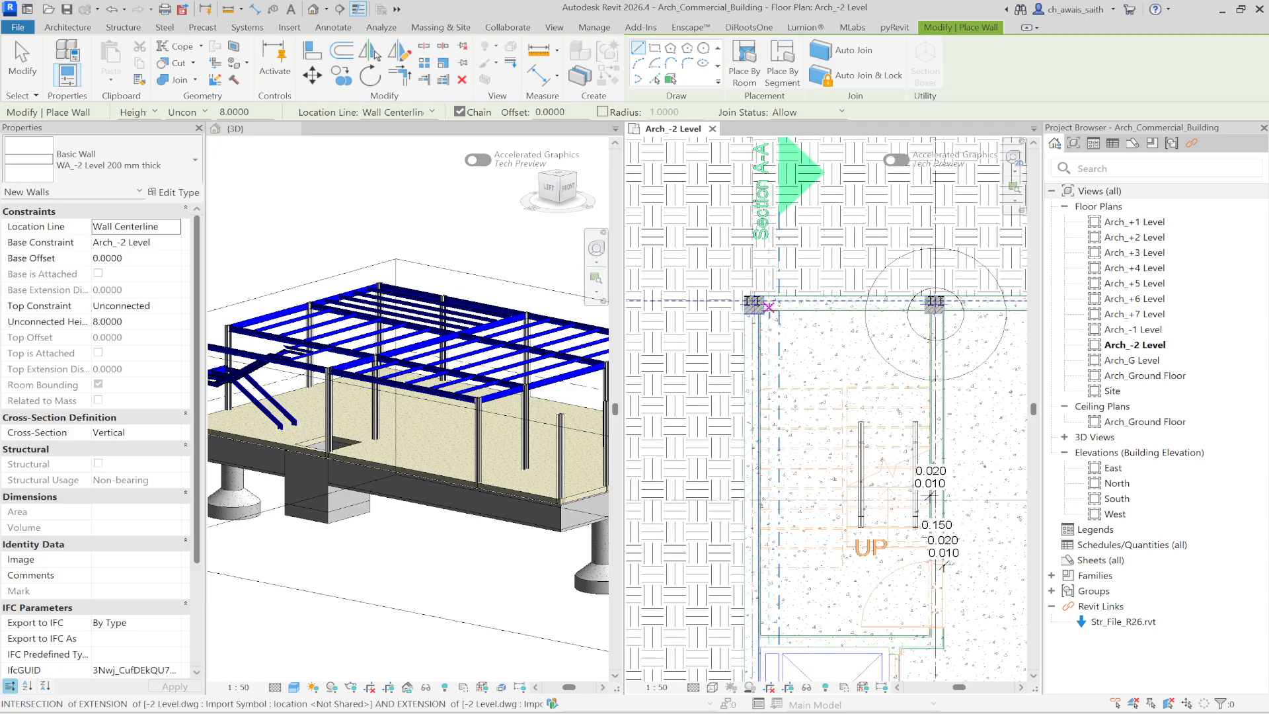
{"action": "middle_click_drag", "start_coordinate": [793, 323], "coordinate": [858, 337]}
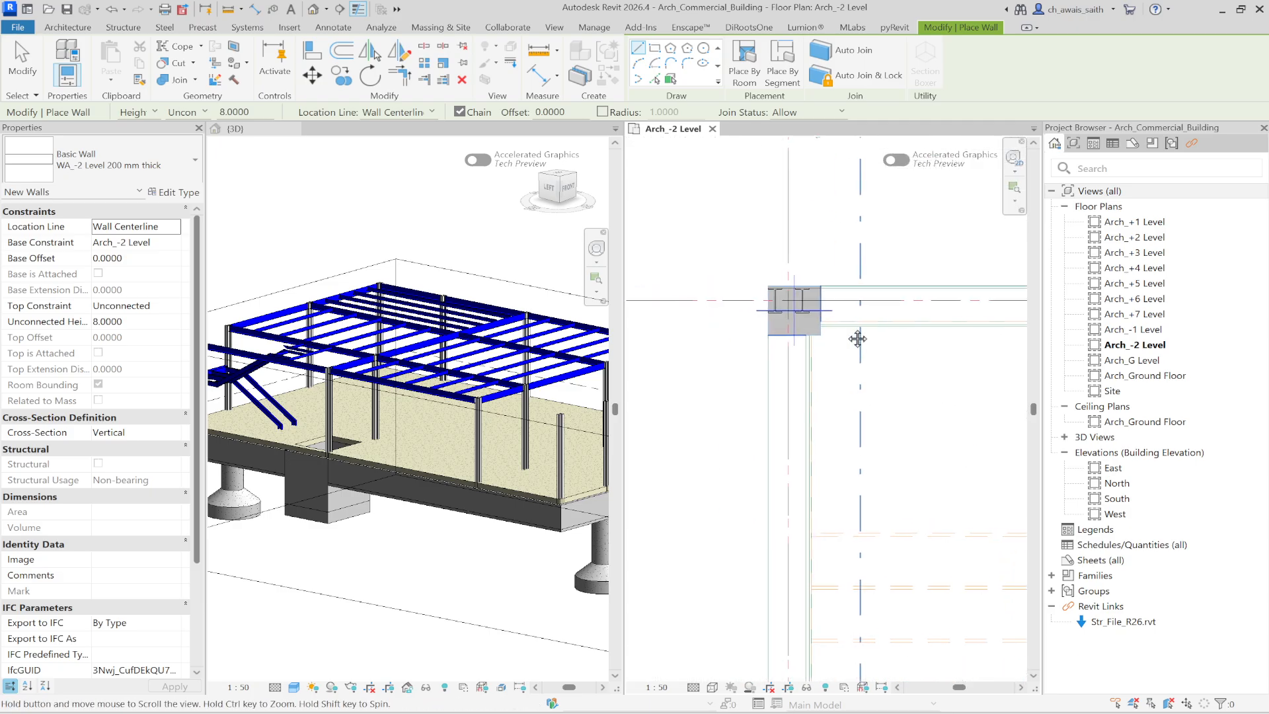
{"action": "scroll", "coordinate": [807, 340], "scroll_direction": "up", "scroll_amount": 4}
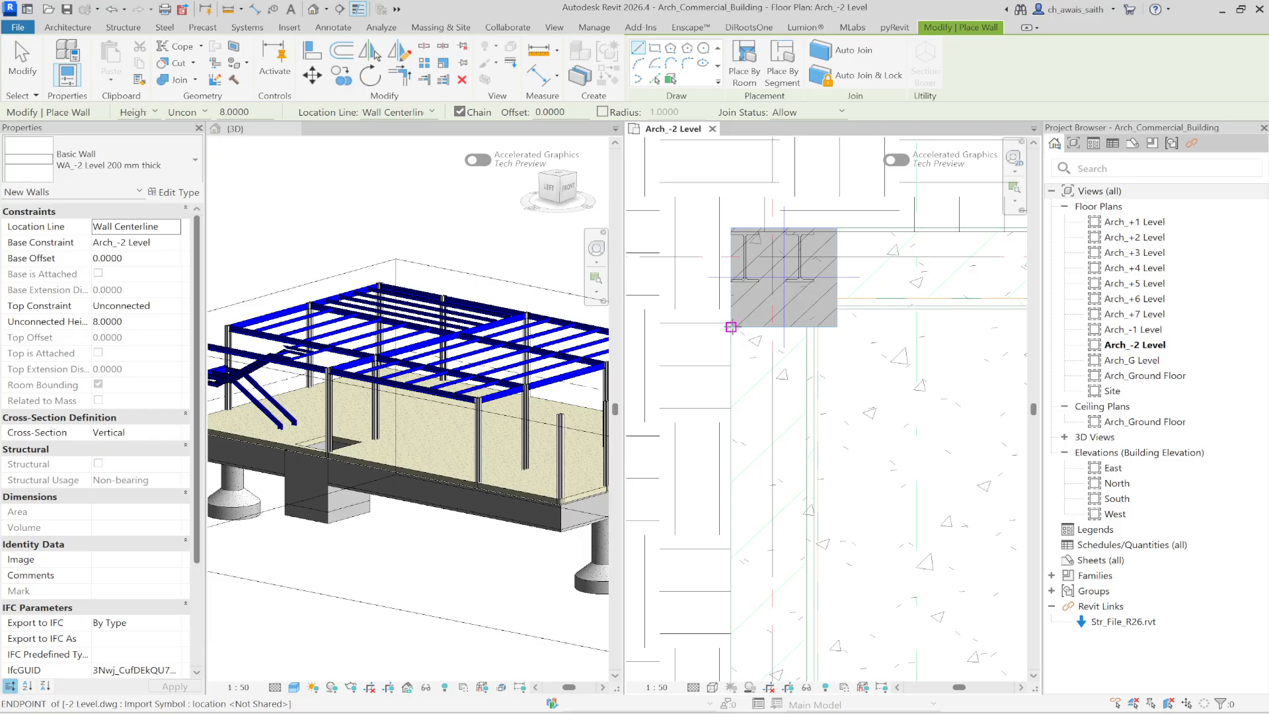
{"action": "scroll", "coordinate": [730, 326], "scroll_direction": "up", "scroll_amount": 3}
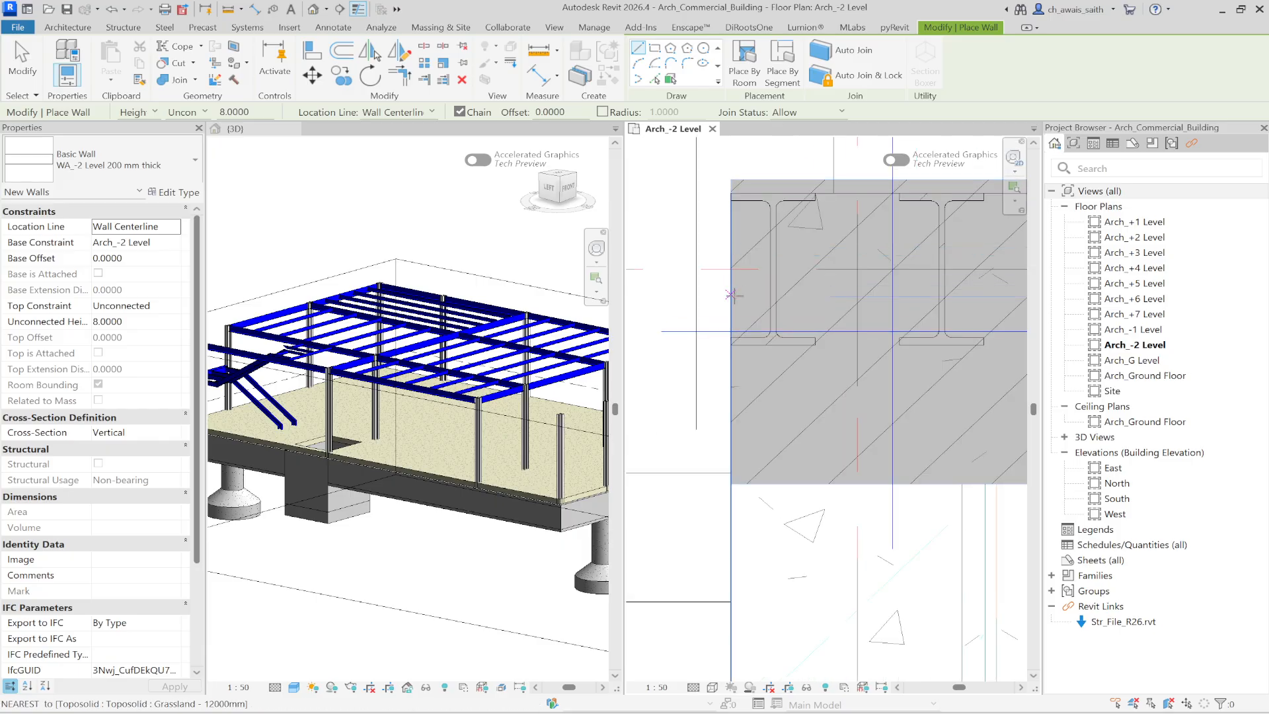
{"action": "left_click", "coordinate": [731, 345]}
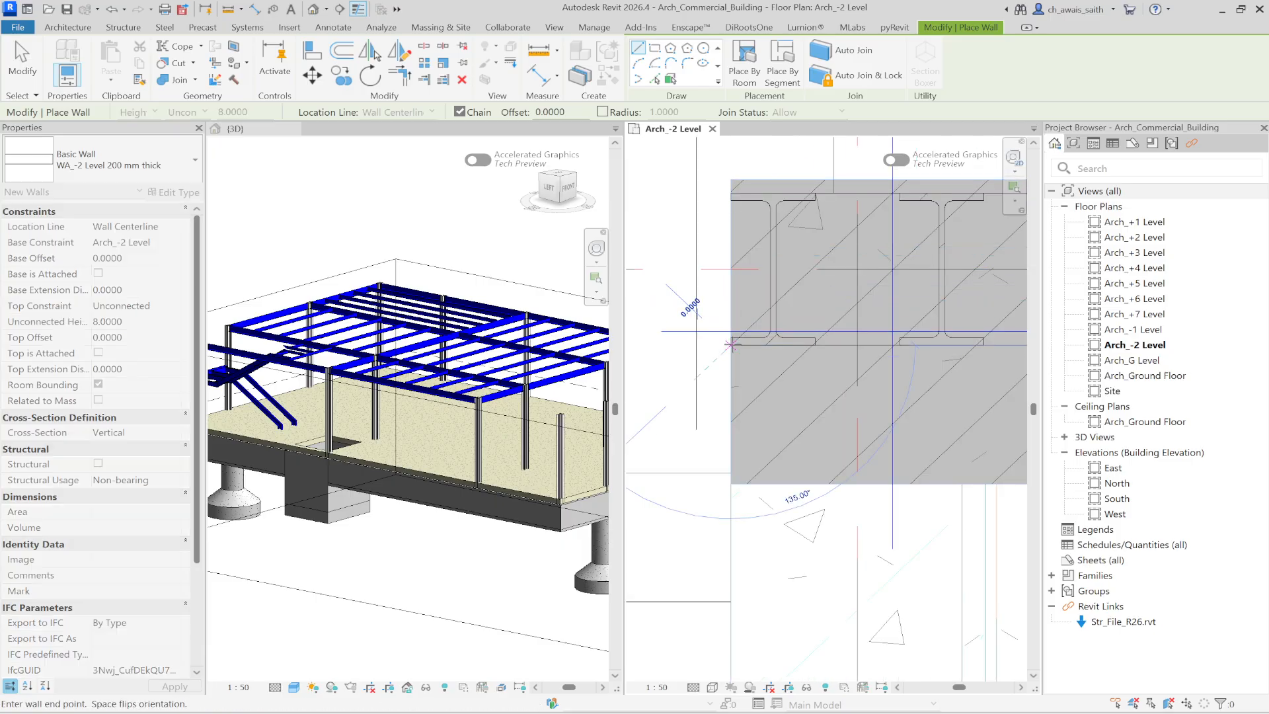
{"action": "scroll", "coordinate": [731, 255], "scroll_direction": "down", "scroll_amount": 4}
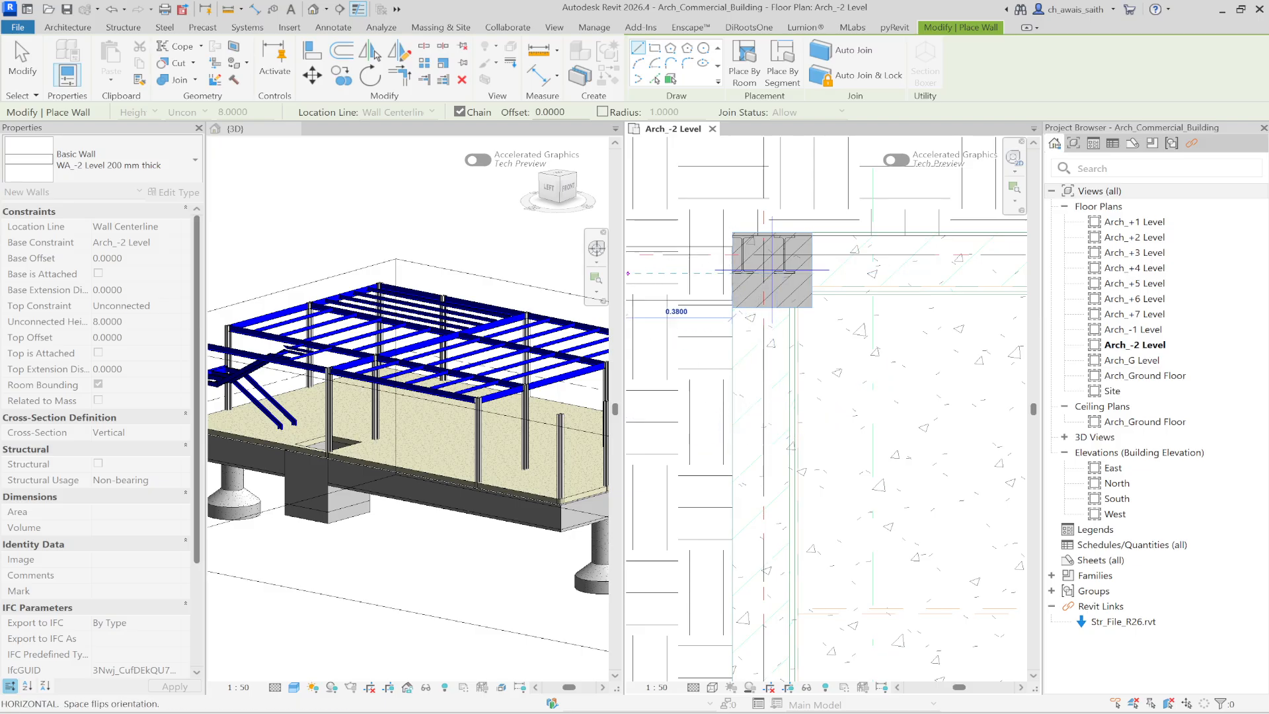
{"action": "key", "text": "Escape"}
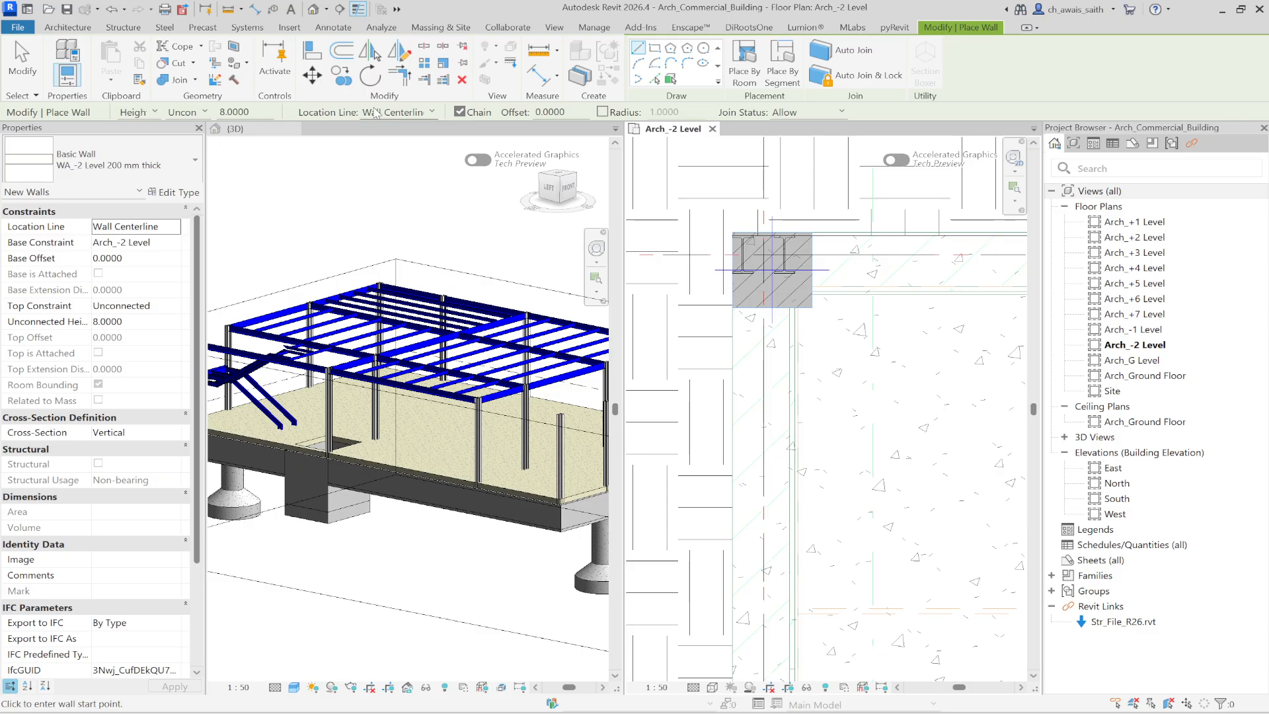
Set the wall's location line to Core Face: Exterior and start the wall on the outer face of the corner column at grid 1
{"action": "left_click", "coordinate": [431, 113]}
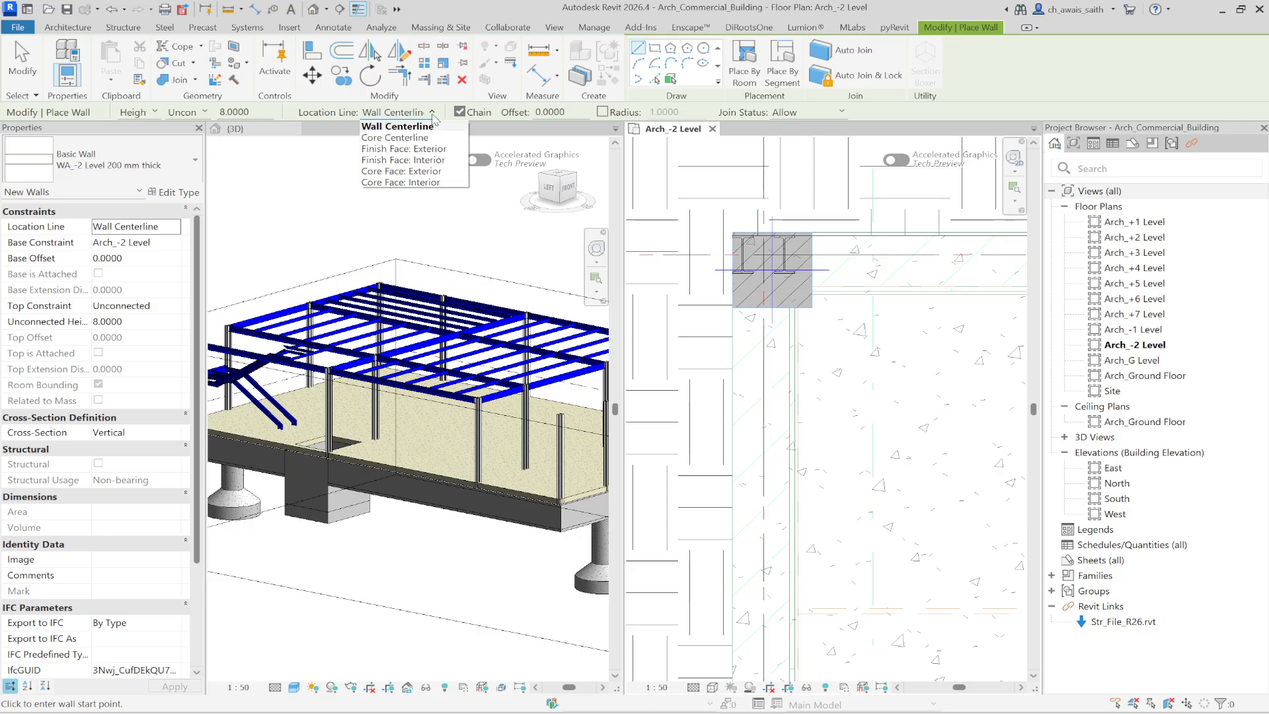
{"action": "left_click", "coordinate": [437, 173]}
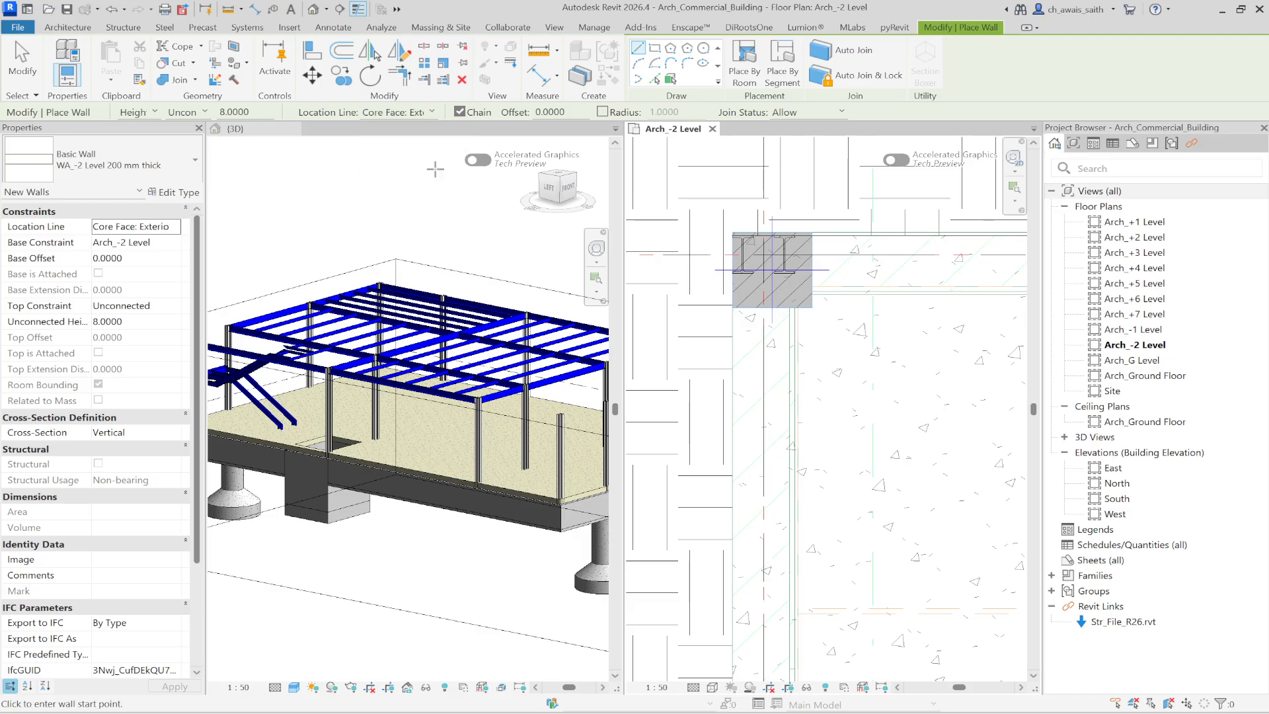
{"action": "scroll", "coordinate": [732, 327], "scroll_direction": "up", "scroll_amount": 3}
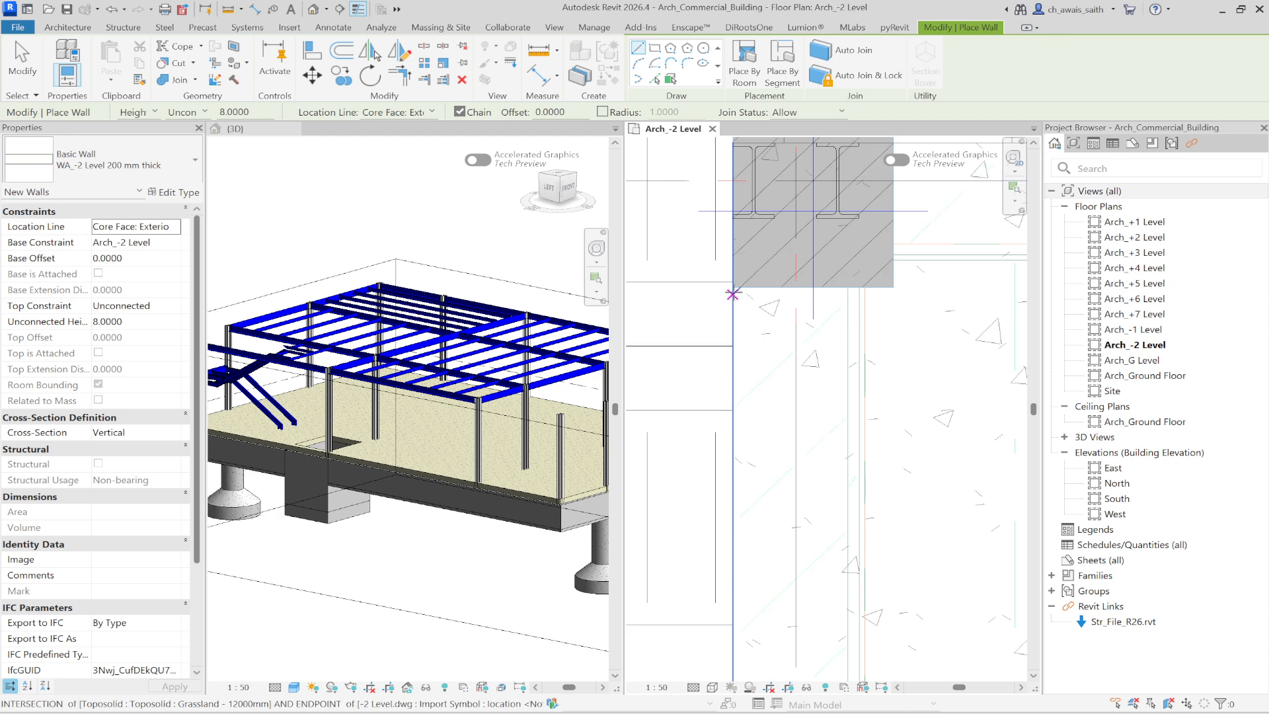
{"action": "left_click", "coordinate": [733, 218]}
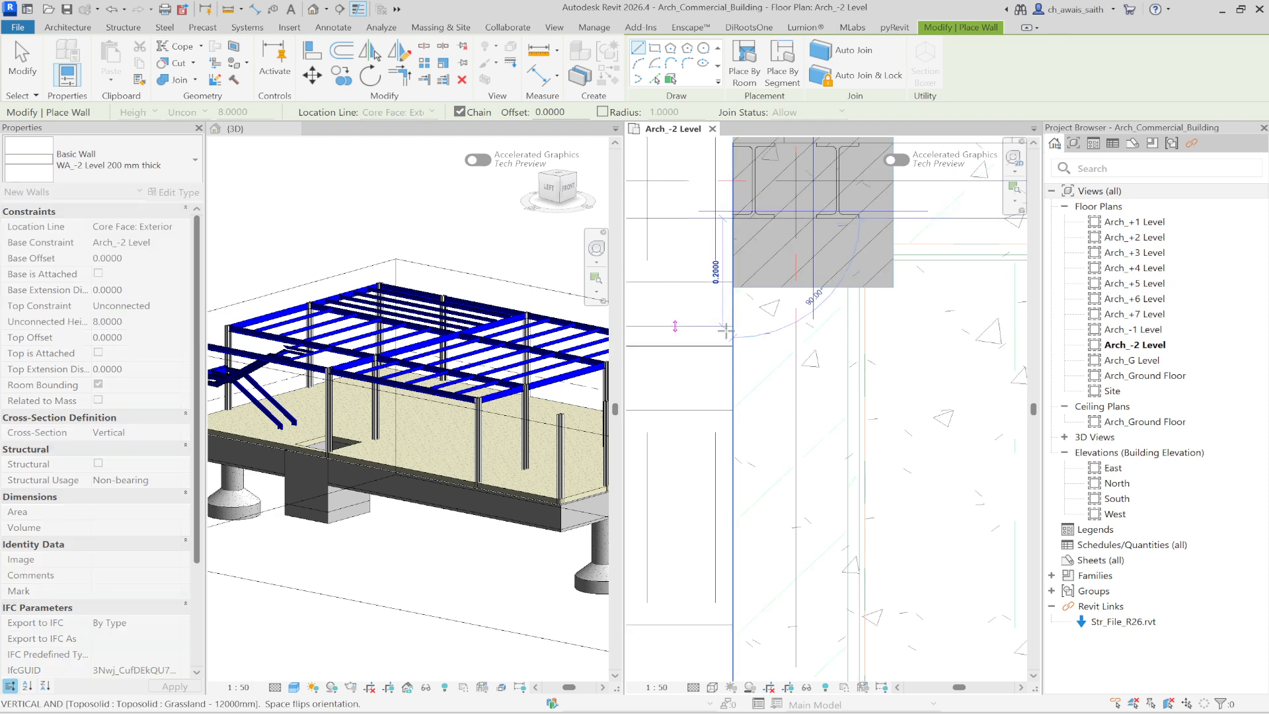
{"action": "scroll", "coordinate": [792, 370], "scroll_direction": "down", "scroll_amount": 1}
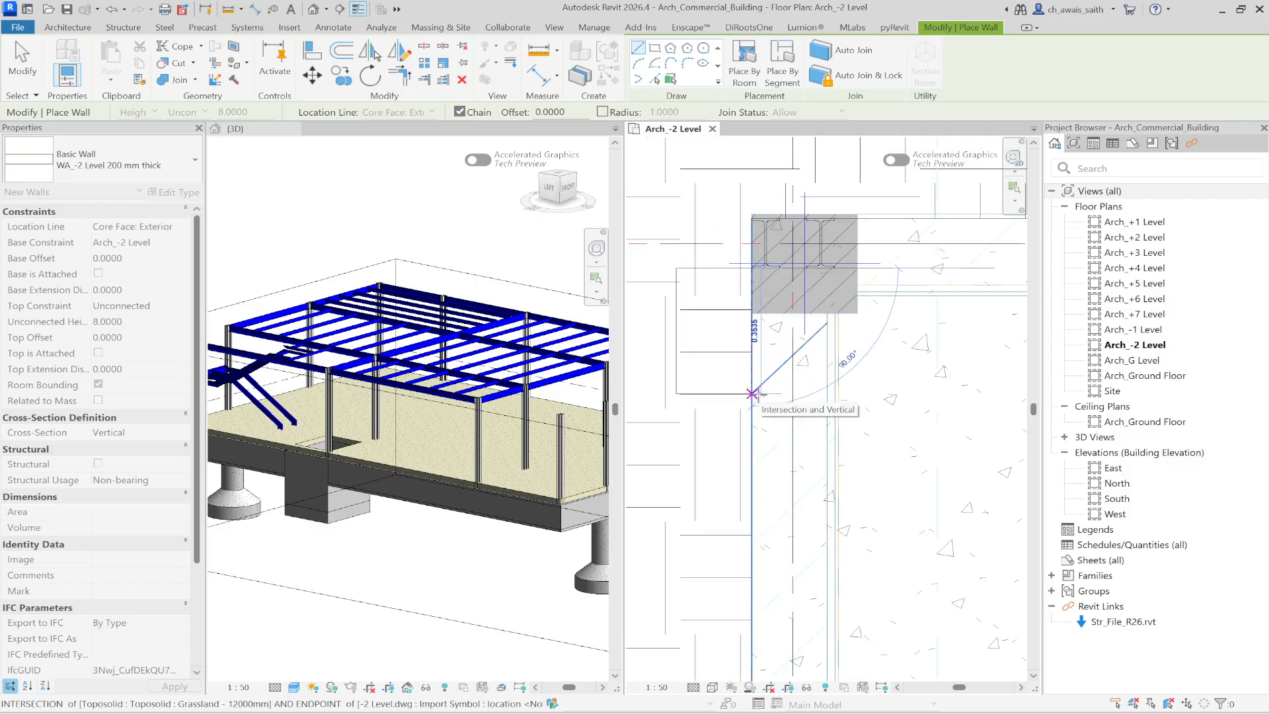
{"action": "left_click", "coordinate": [752, 394]}
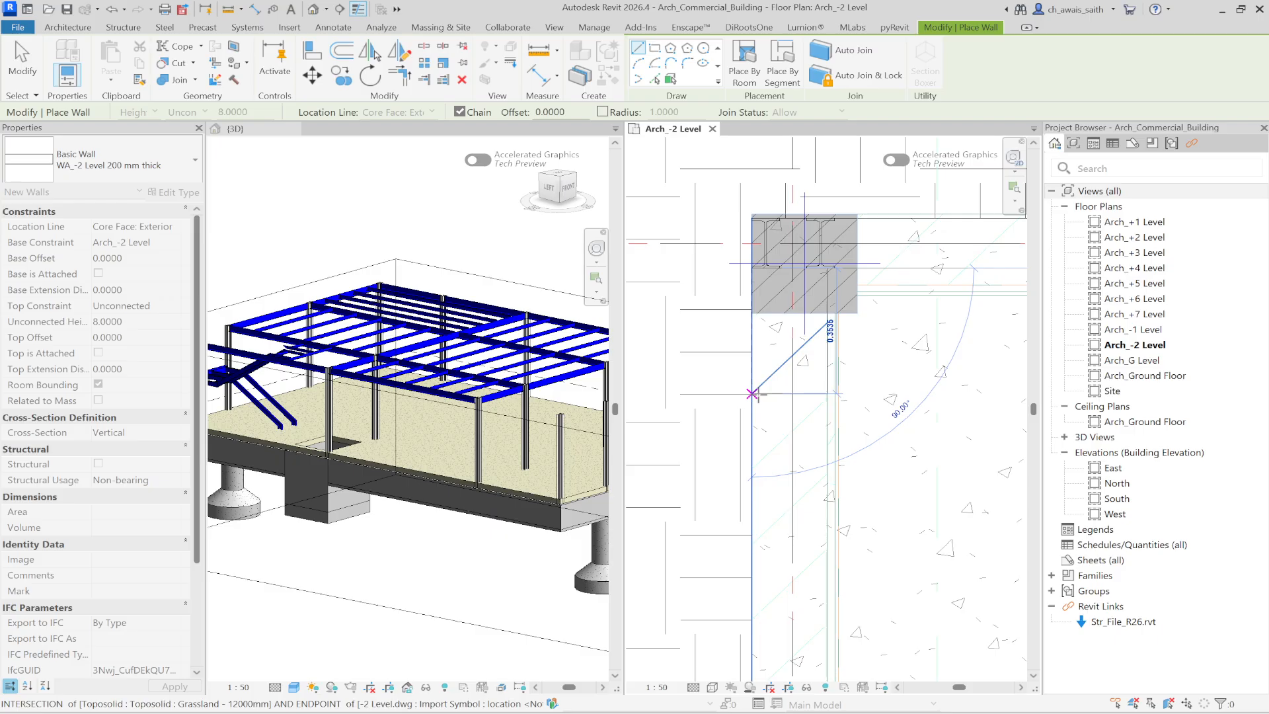
Run the wall straight along the slab edge to the outer face of the grid 3 column, about 6.76 m long, and end wall placement
{"action": "scroll", "coordinate": [807, 246], "scroll_direction": "down", "scroll_amount": 3}
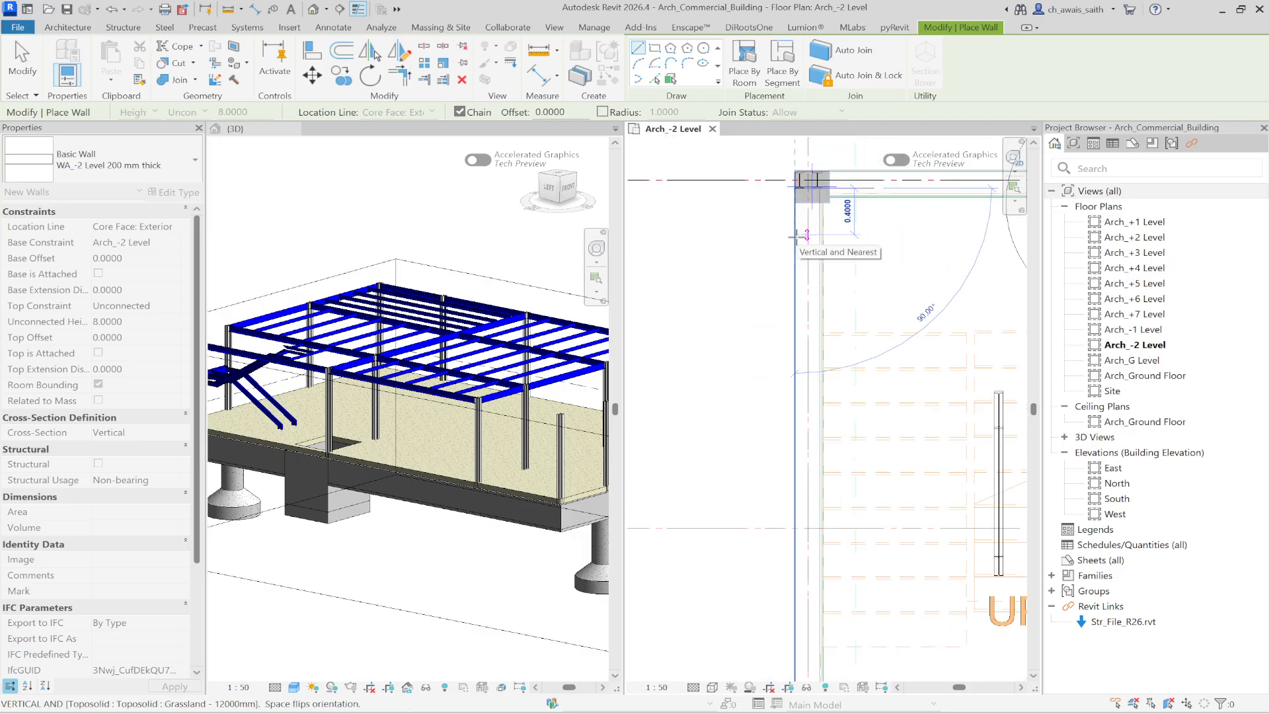
{"action": "scroll", "coordinate": [798, 236], "scroll_direction": "down", "scroll_amount": 2}
{"action": "middle_click_drag", "start_coordinate": [814, 539], "coordinate": [844, 314]}
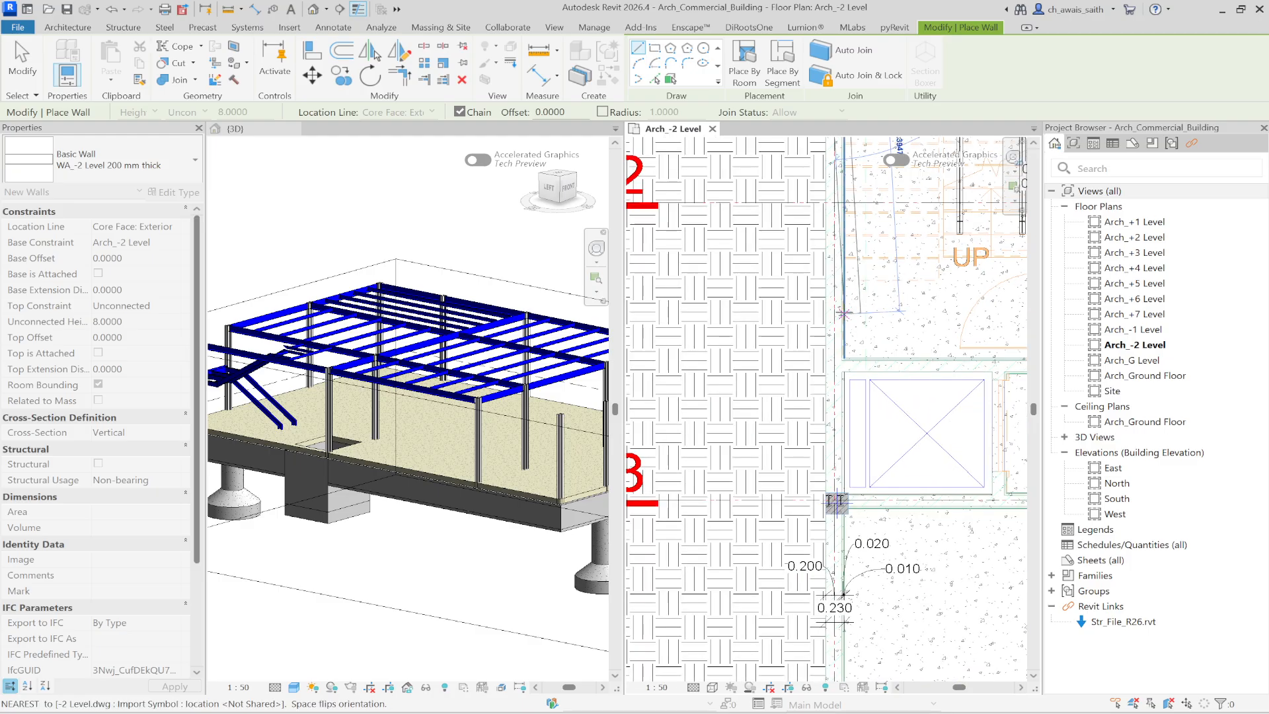
{"action": "scroll", "coordinate": [838, 489], "scroll_direction": "up", "scroll_amount": 5}
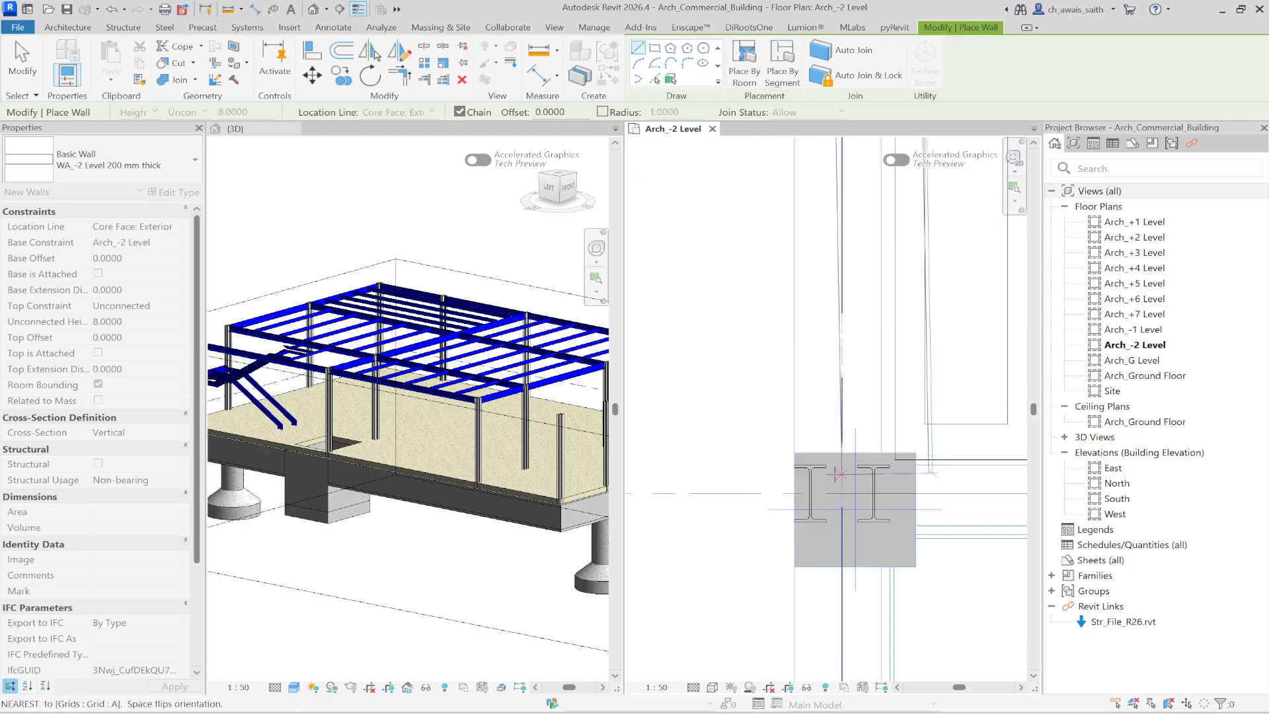
{"action": "scroll", "coordinate": [841, 474], "scroll_direction": "up", "scroll_amount": 2}
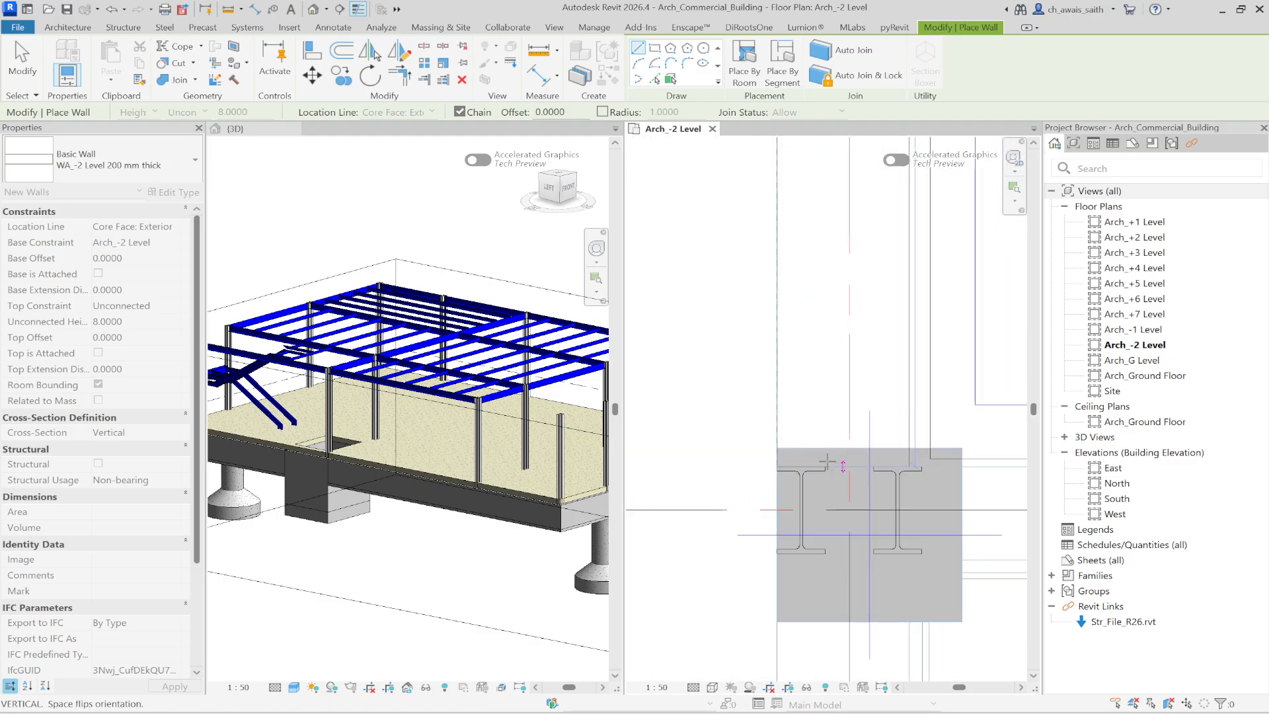
{"action": "left_click", "coordinate": [777, 466]}
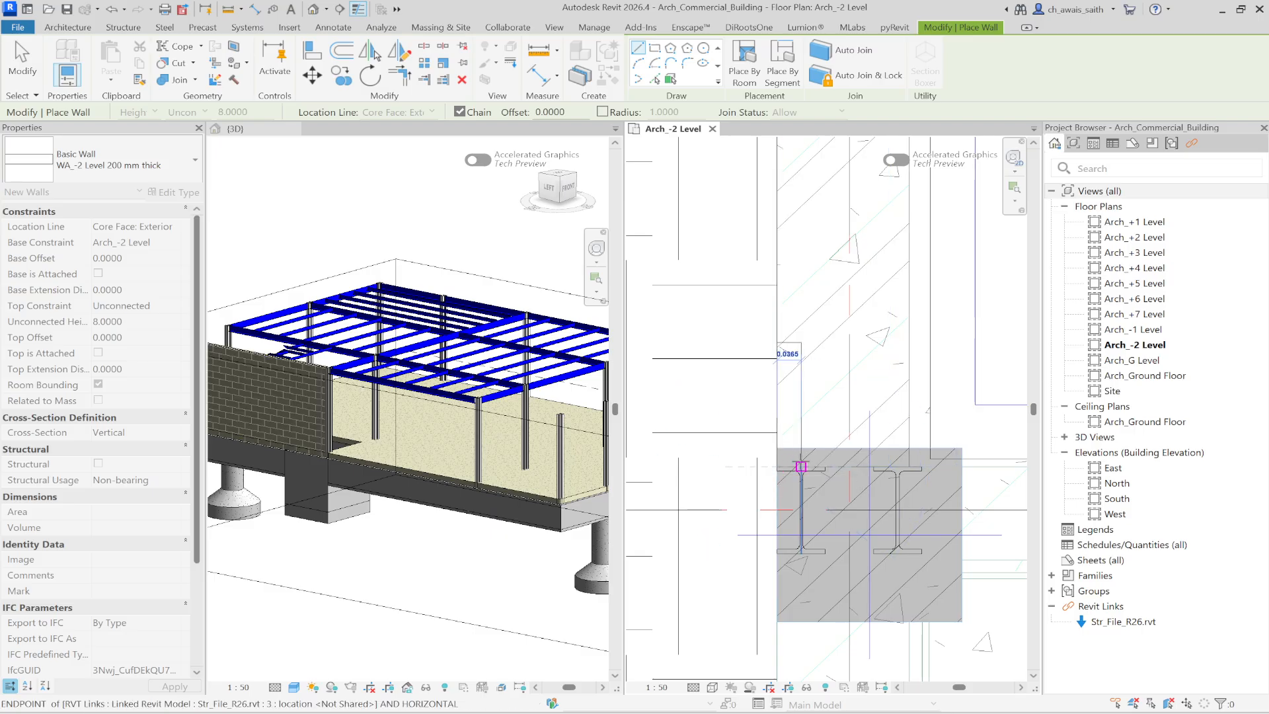
{"action": "scroll", "coordinate": [893, 439], "scroll_direction": "down", "scroll_amount": 2}
{"action": "scroll", "coordinate": [894, 438], "scroll_direction": "down", "scroll_amount": 1}
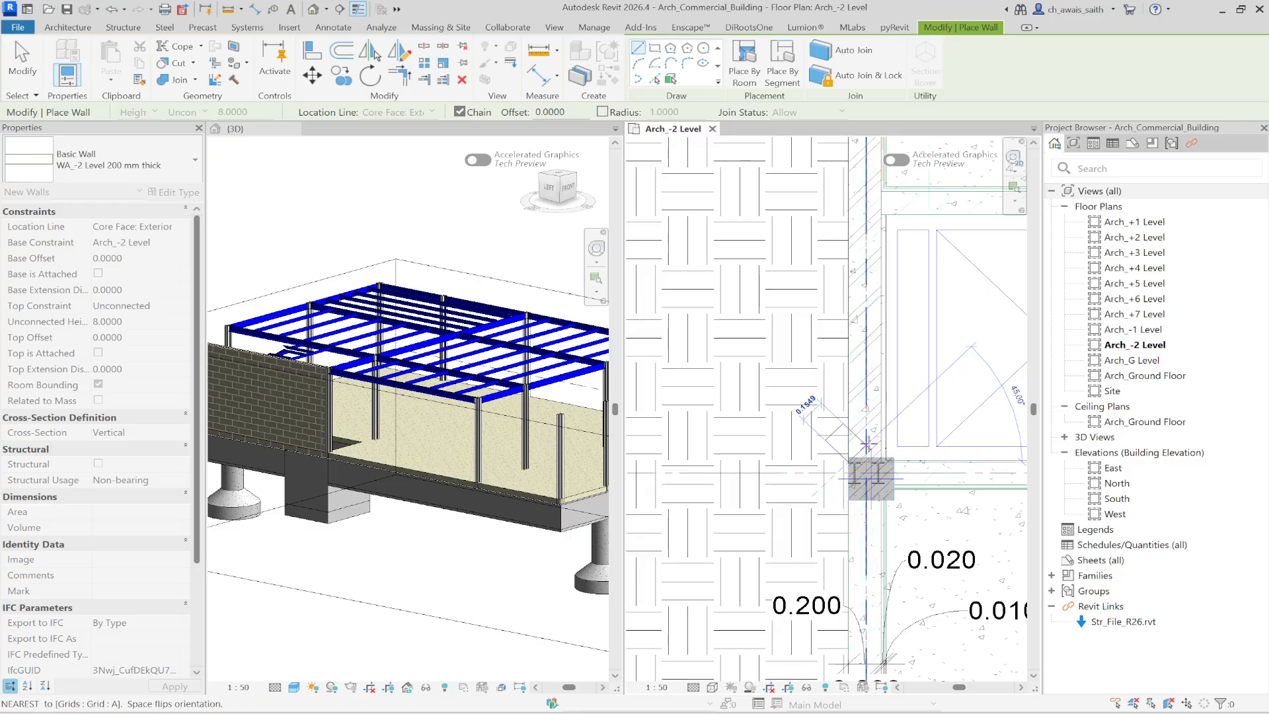
{"action": "key", "text": "Escape"}
{"action": "key", "text": "Escape"}
Set the new wall's top constraint to Up to level: Arch_-1 Level
{"action": "scroll", "coordinate": [849, 306], "scroll_direction": "up", "scroll_amount": 3}
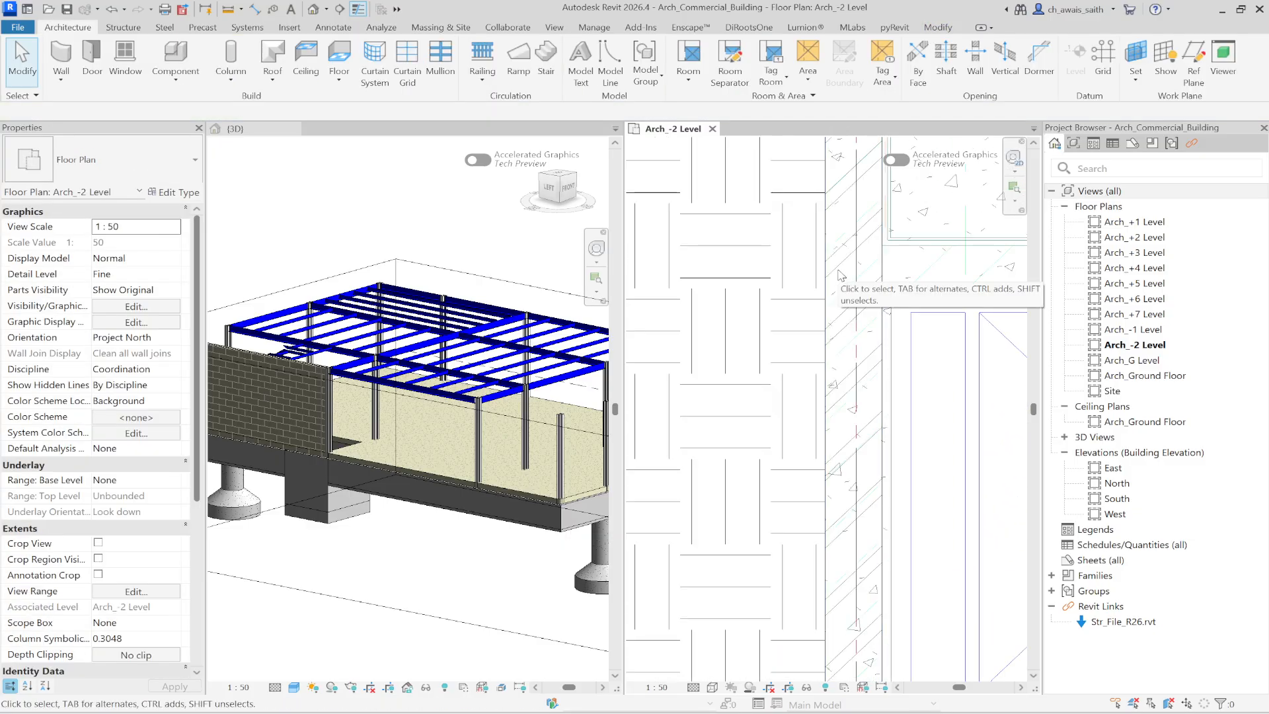
{"action": "left_click", "coordinate": [832, 297]}
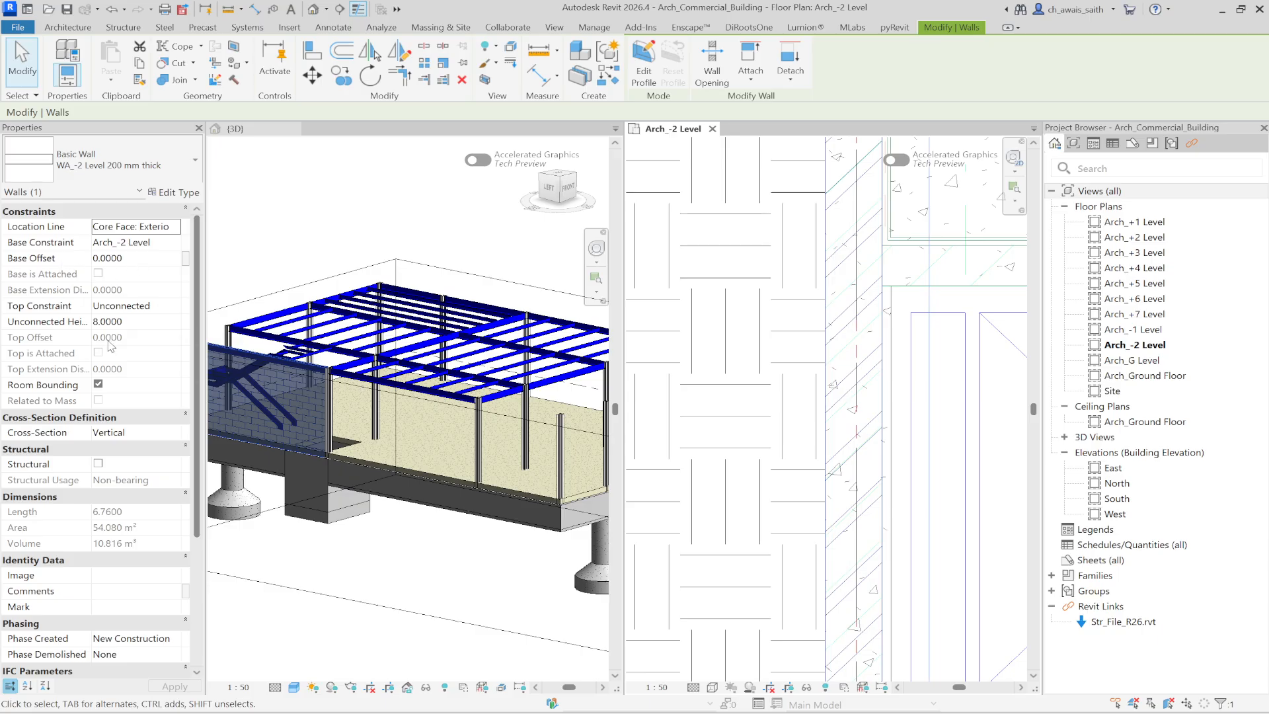
{"action": "left_click", "coordinate": [177, 309]}
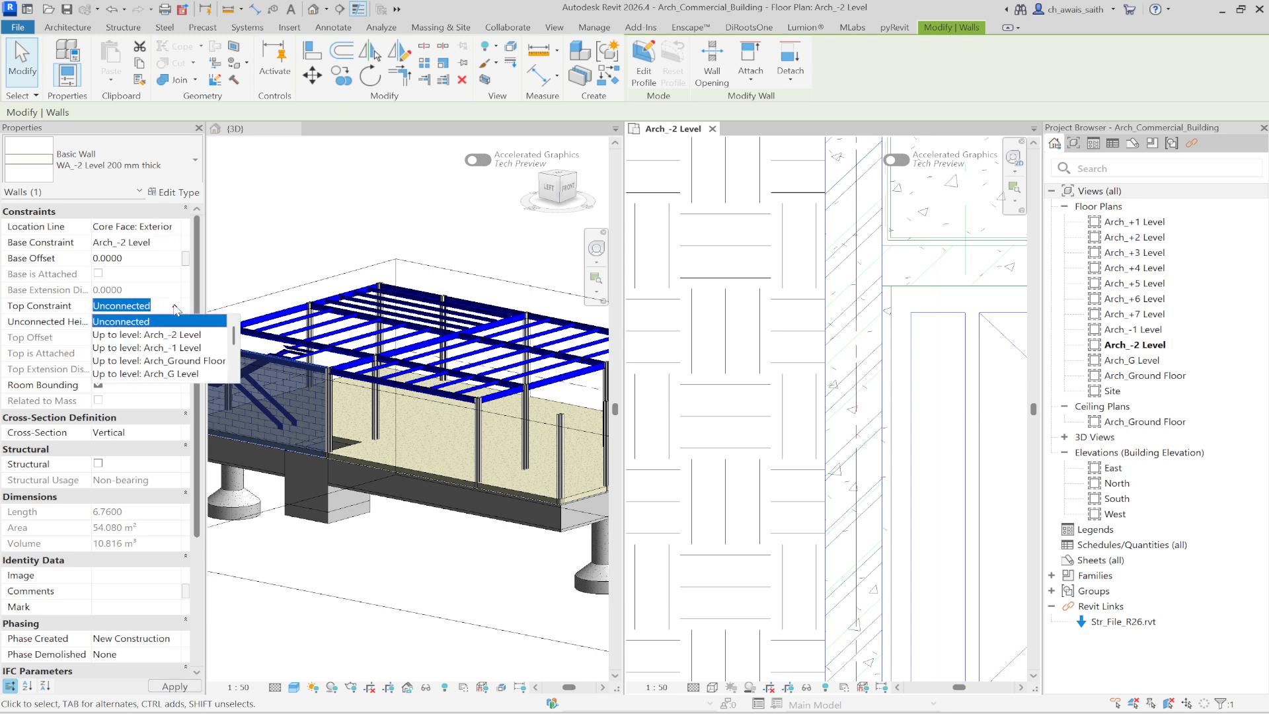
{"action": "left_click", "coordinate": [153, 349]}
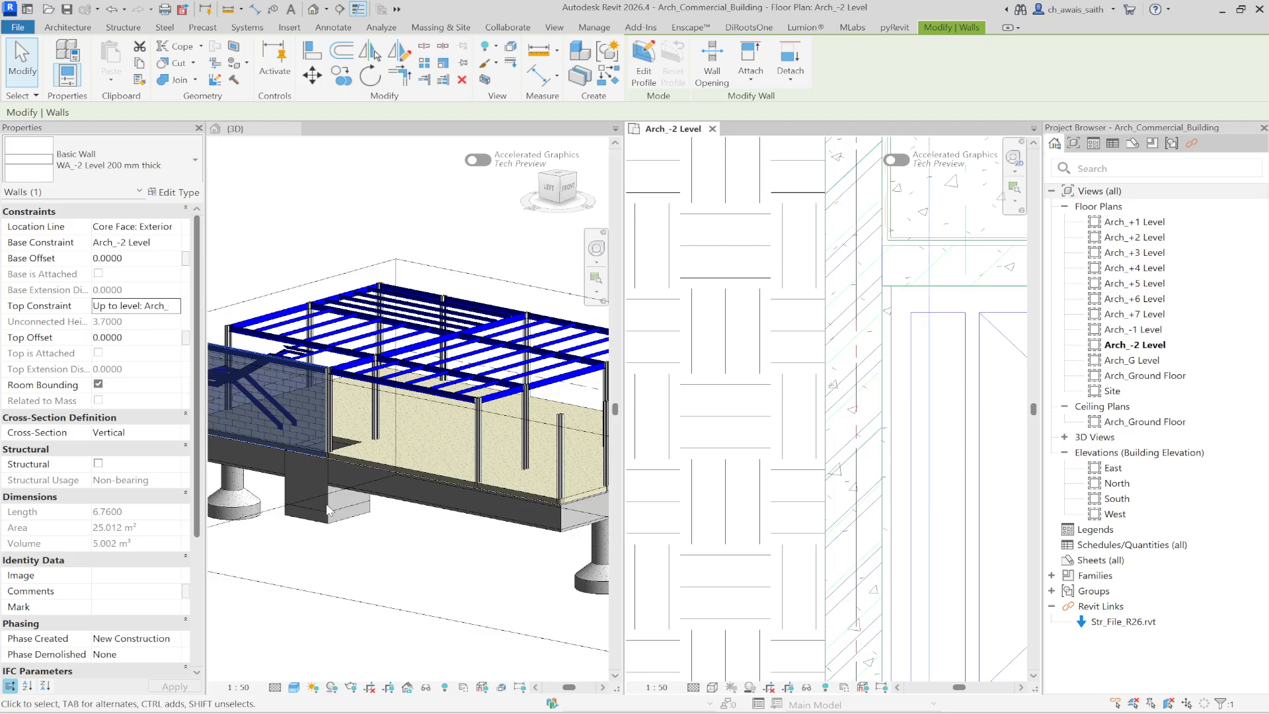
Raise the wall's base in the left 3D view to the top of the -2 Level floor, giving a 0.2 m base offset
{"action": "middle_click", "coordinate": [387, 506]}
{"action": "middle_click_drag", "start_coordinate": [368, 528], "coordinate": [462, 530]}
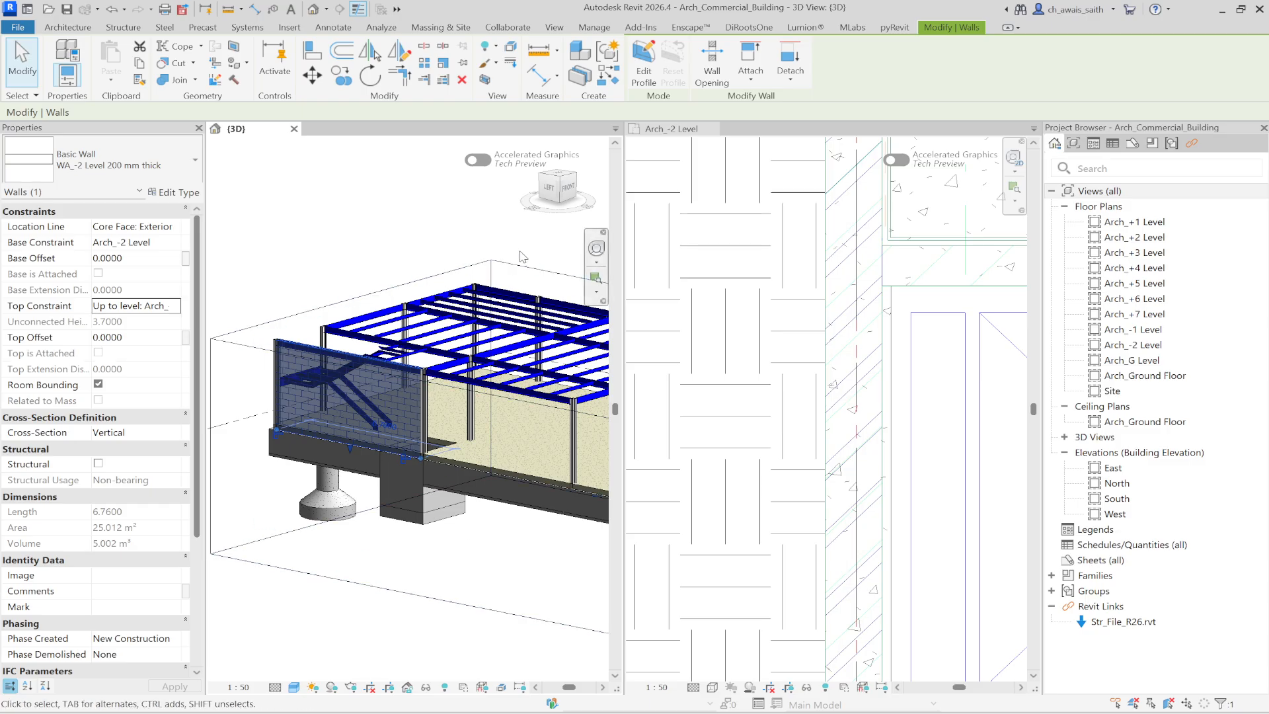
{"action": "left_click", "coordinate": [548, 188]}
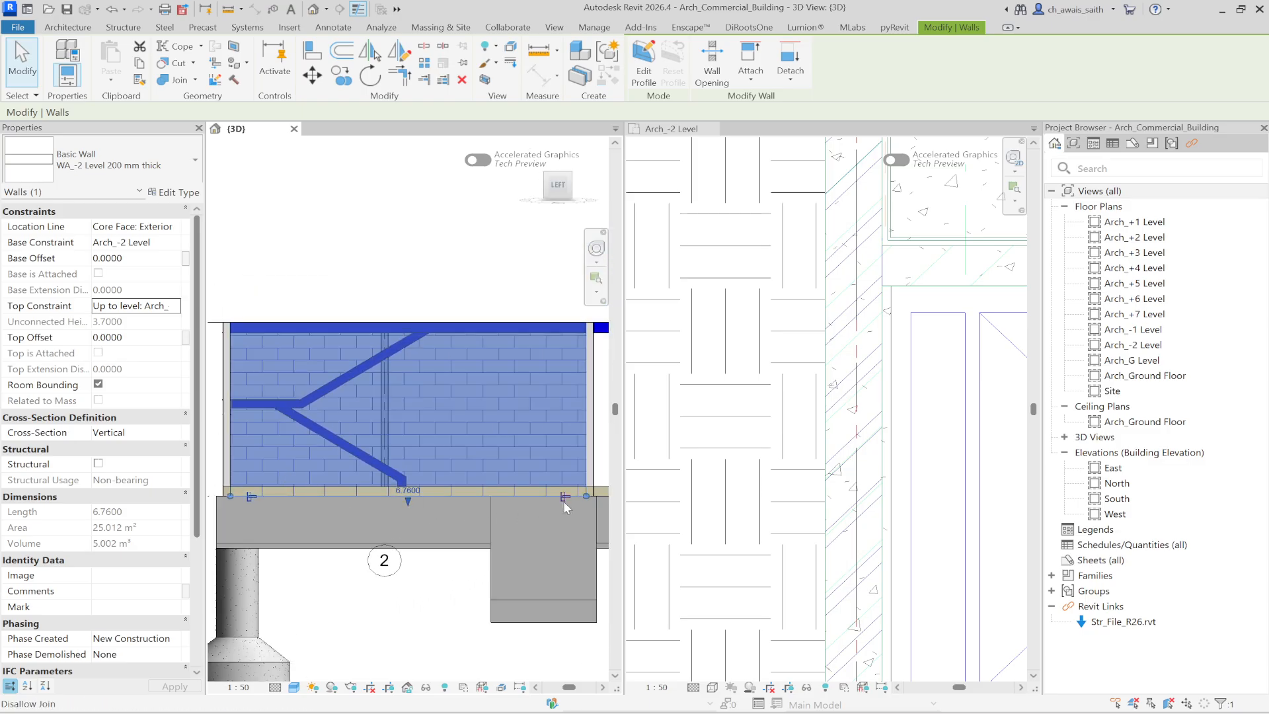
{"action": "scroll", "coordinate": [565, 501], "scroll_direction": "up", "scroll_amount": 2}
{"action": "scroll", "coordinate": [288, 493], "scroll_direction": "up", "scroll_amount": 2}
{"action": "scroll", "coordinate": [331, 507], "scroll_direction": "up", "scroll_amount": 2}
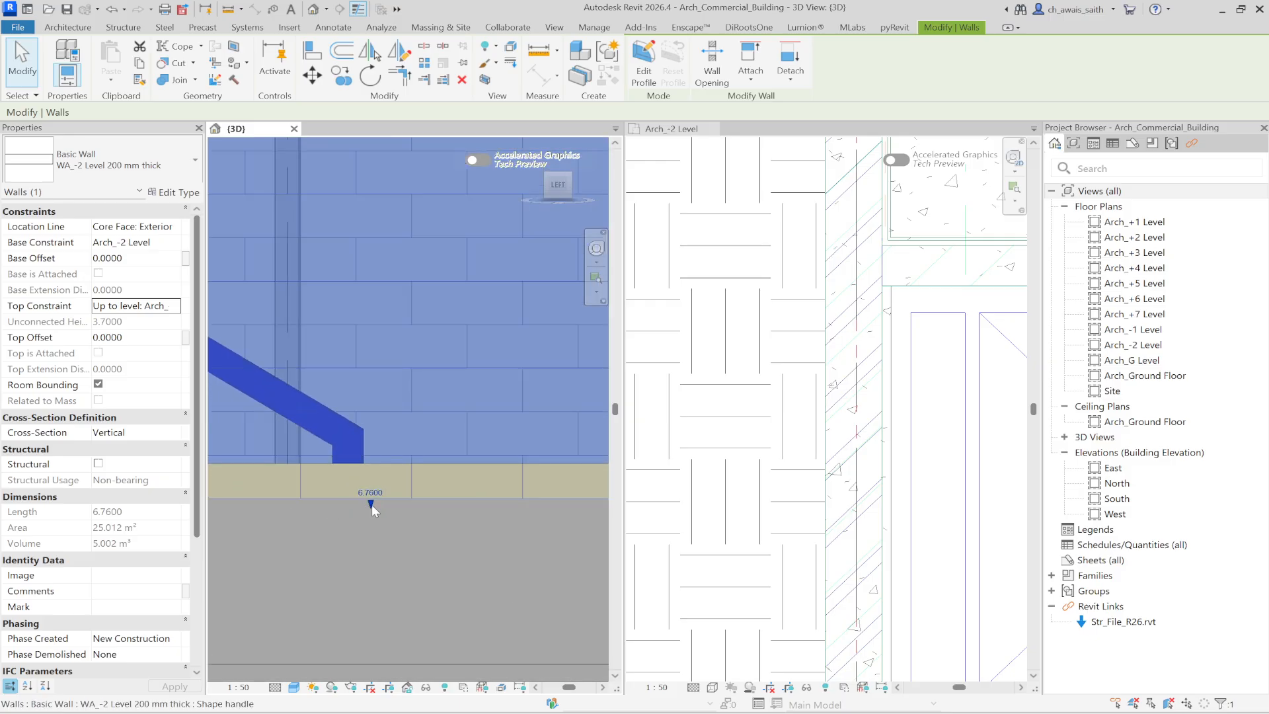
{"action": "left_click_drag", "start_coordinate": [371, 505], "coordinate": [374, 474]}
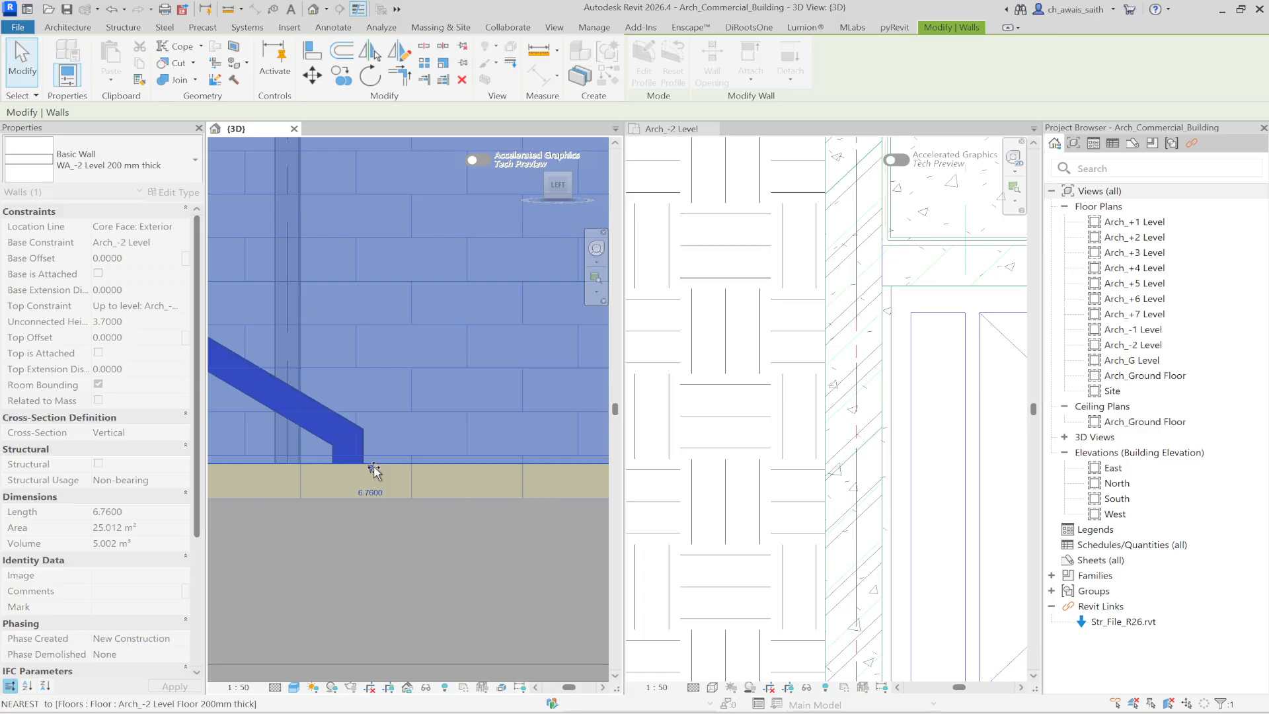
{"action": "left_click_drag", "start_coordinate": [374, 471], "coordinate": [375, 472]}
{"action": "scroll", "coordinate": [375, 471], "scroll_direction": "down", "scroll_amount": 5}
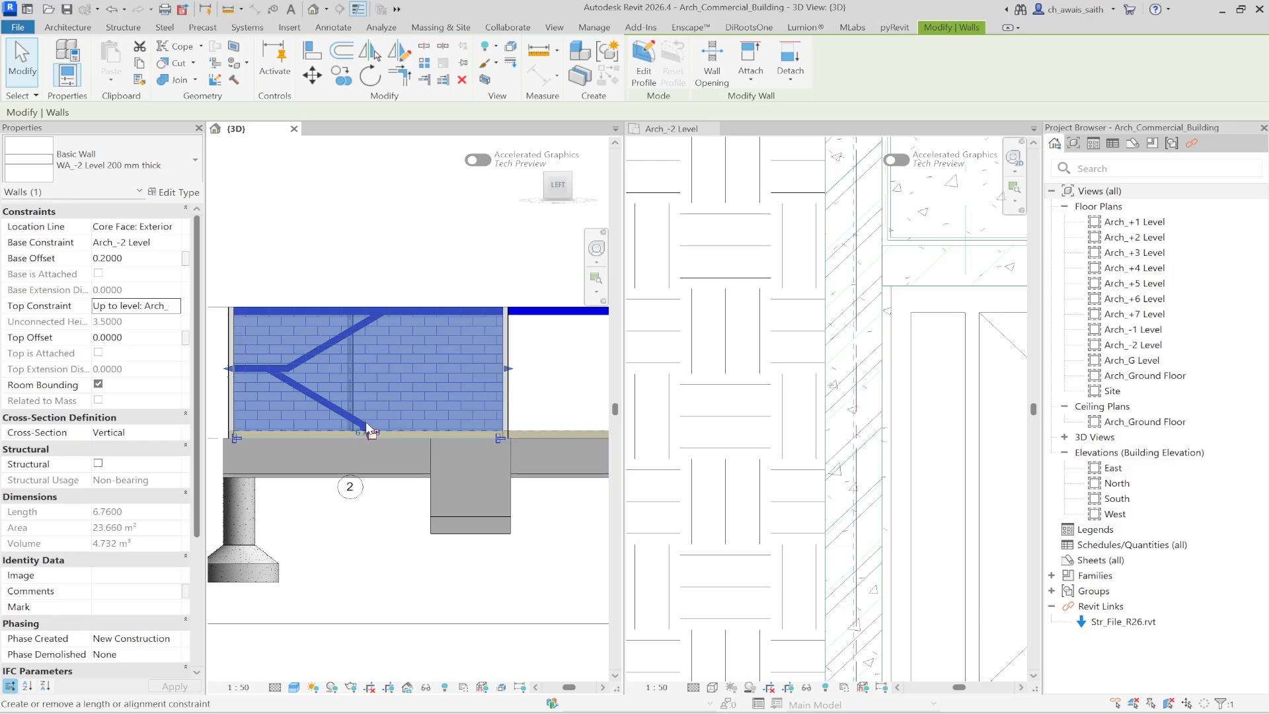
Examine the wall's base on the slab, its end at the grid 3 column and its top against the beam
{"action": "middle_click_drag", "start_coordinate": [560, 396], "coordinate": [446, 446], "text": "shift"}
{"action": "scroll", "coordinate": [446, 447], "scroll_direction": "up", "scroll_amount": 3}
{"action": "scroll", "coordinate": [459, 451], "scroll_direction": "up", "scroll_amount": 3}
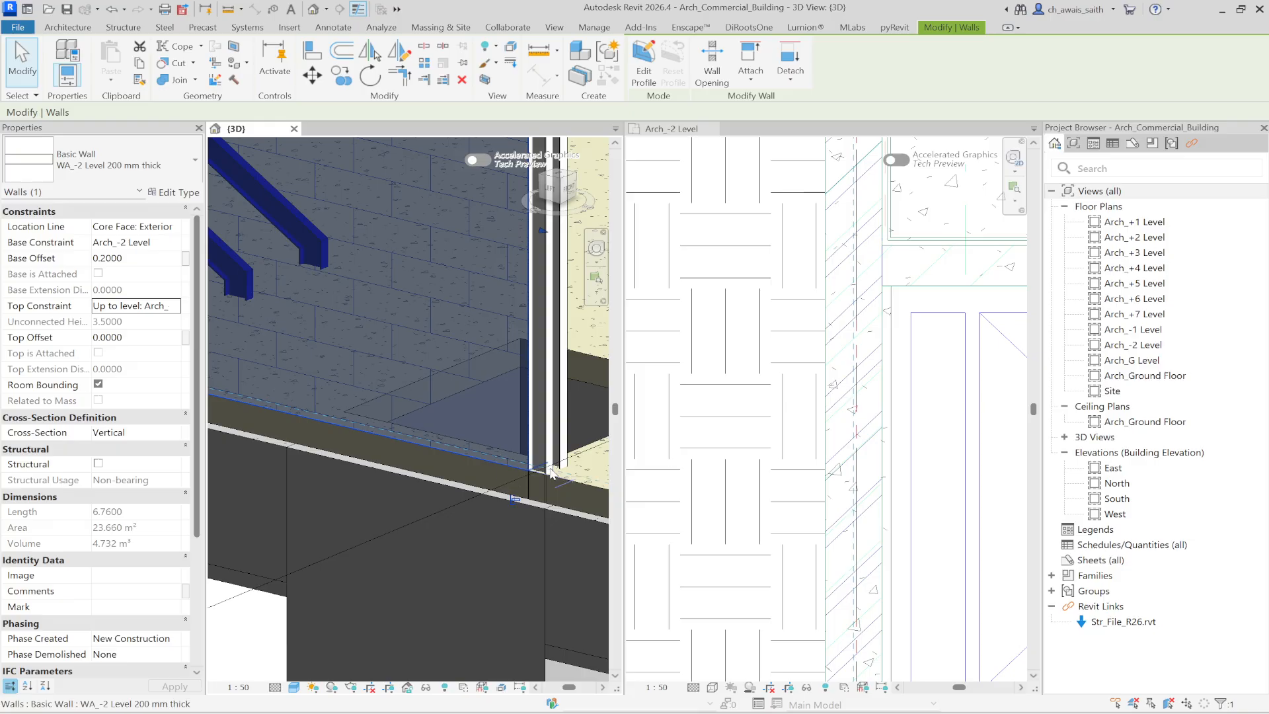
{"action": "middle_click_drag", "start_coordinate": [576, 473], "coordinate": [487, 473], "text": "shift"}
{"action": "scroll", "coordinate": [328, 509], "scroll_direction": "up", "scroll_amount": 2}
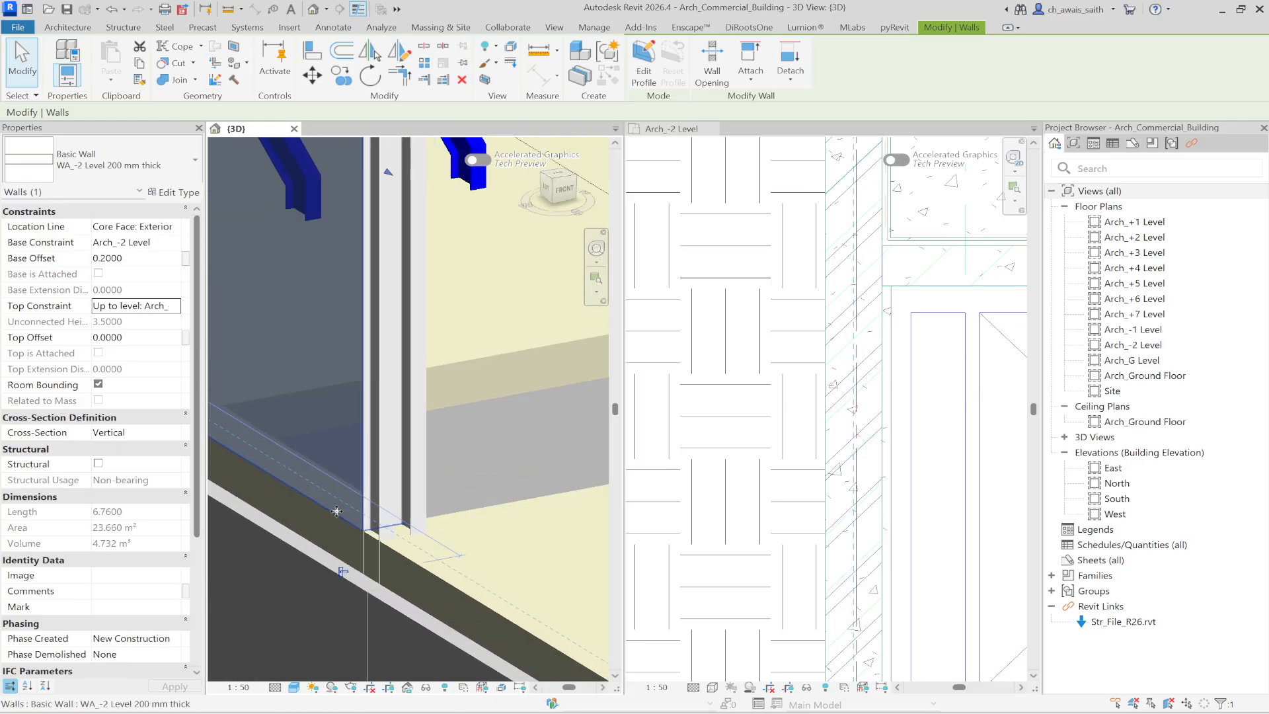
{"action": "scroll", "coordinate": [390, 546], "scroll_direction": "down", "scroll_amount": 5}
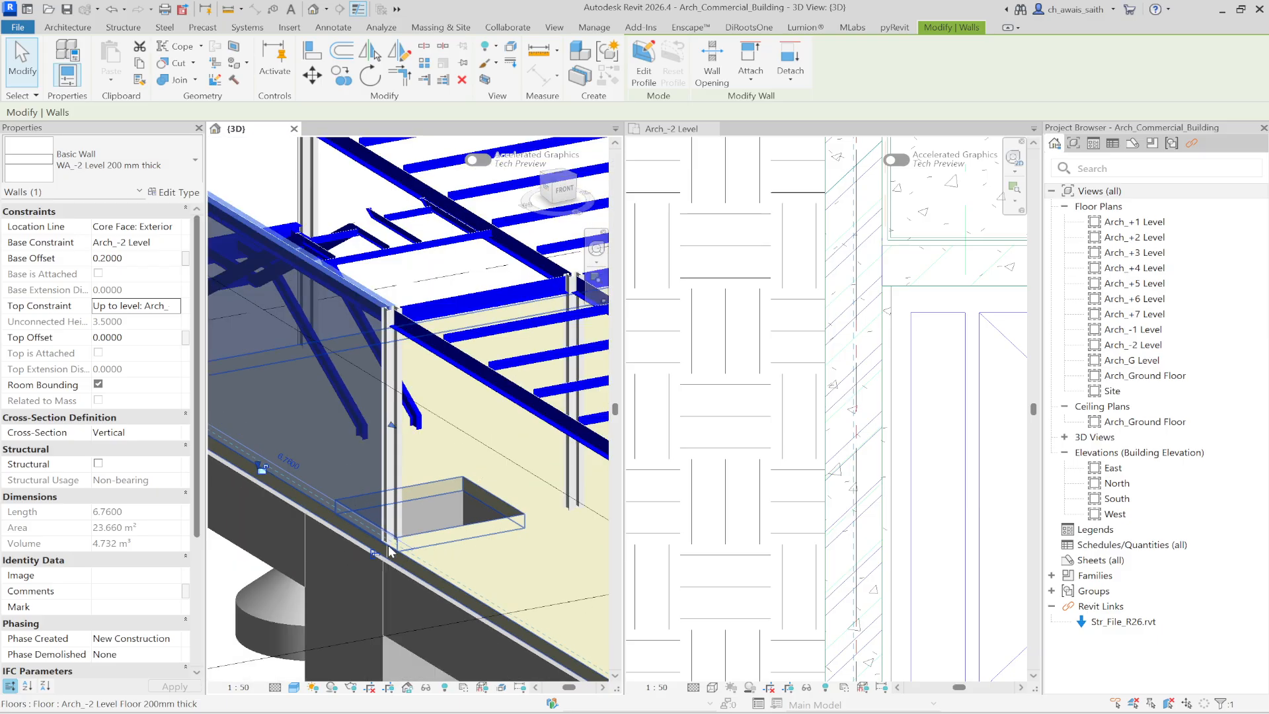
{"action": "middle_click_drag", "start_coordinate": [352, 343], "coordinate": [466, 354]}
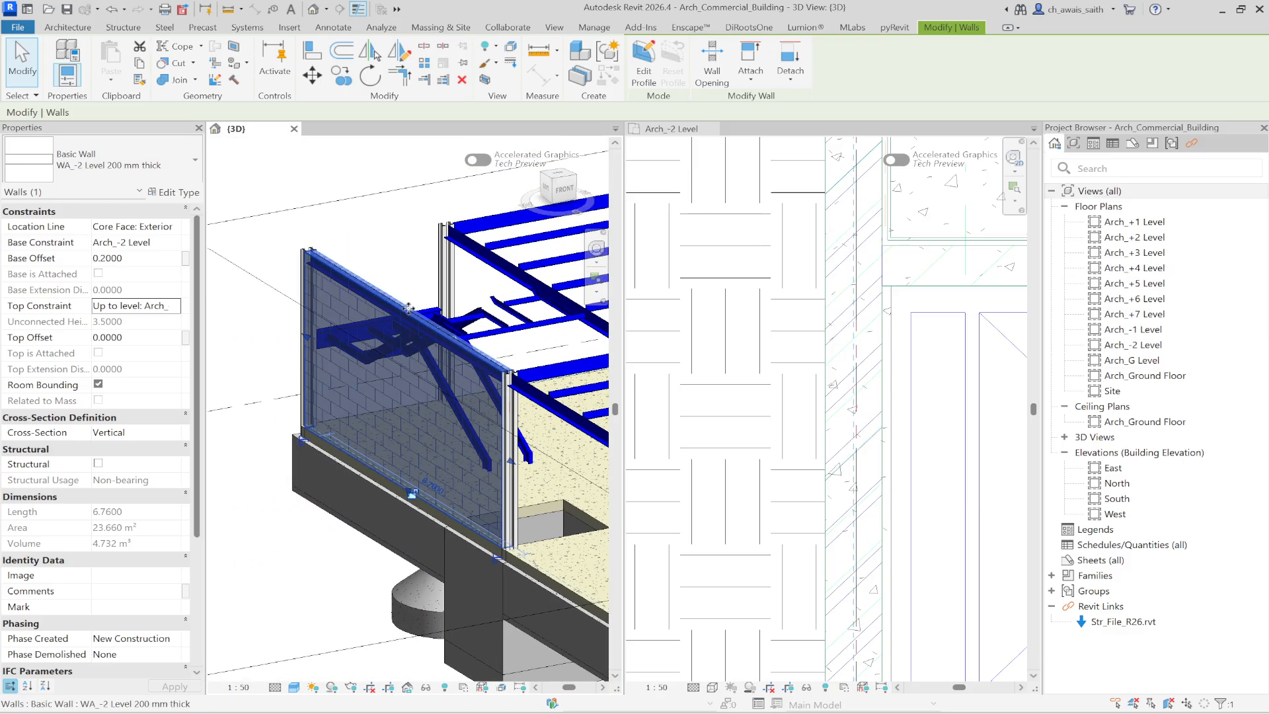
{"action": "scroll", "coordinate": [395, 291], "scroll_direction": "up", "scroll_amount": 2}
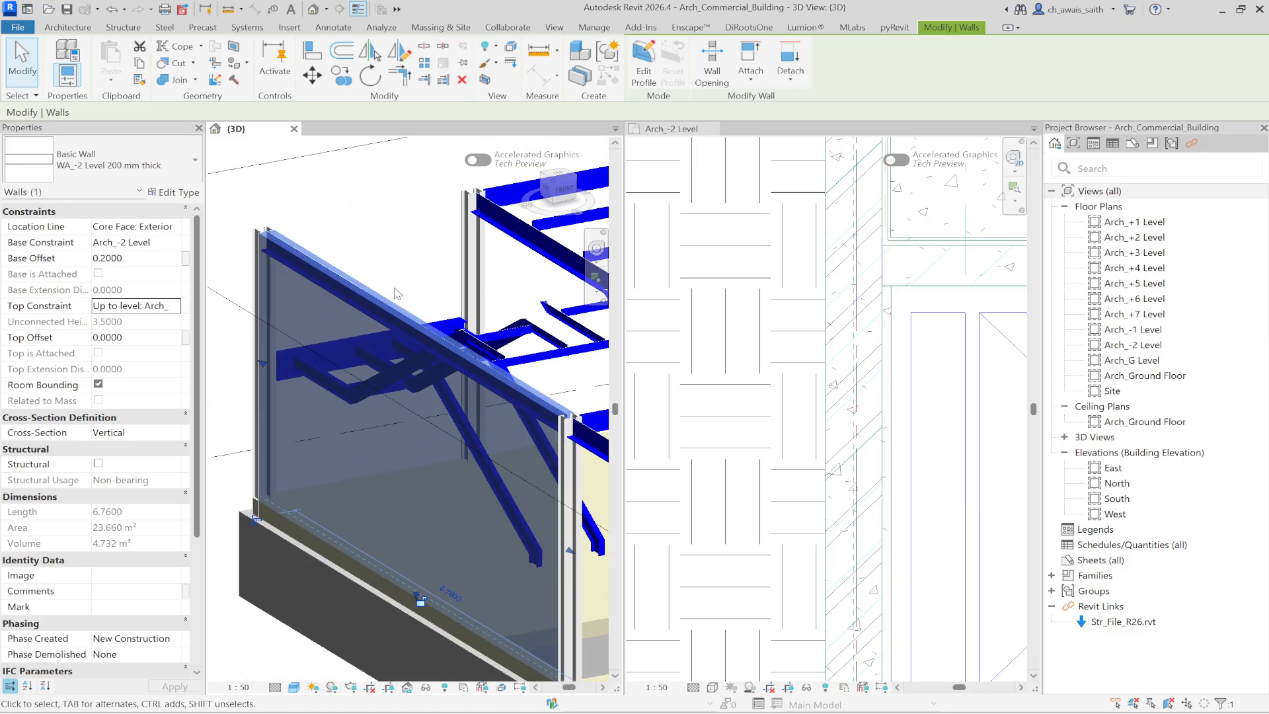
Return to the left view and raise the section box's upper face to expose the structure above the -1 level
{"action": "left_click", "coordinate": [550, 196]}
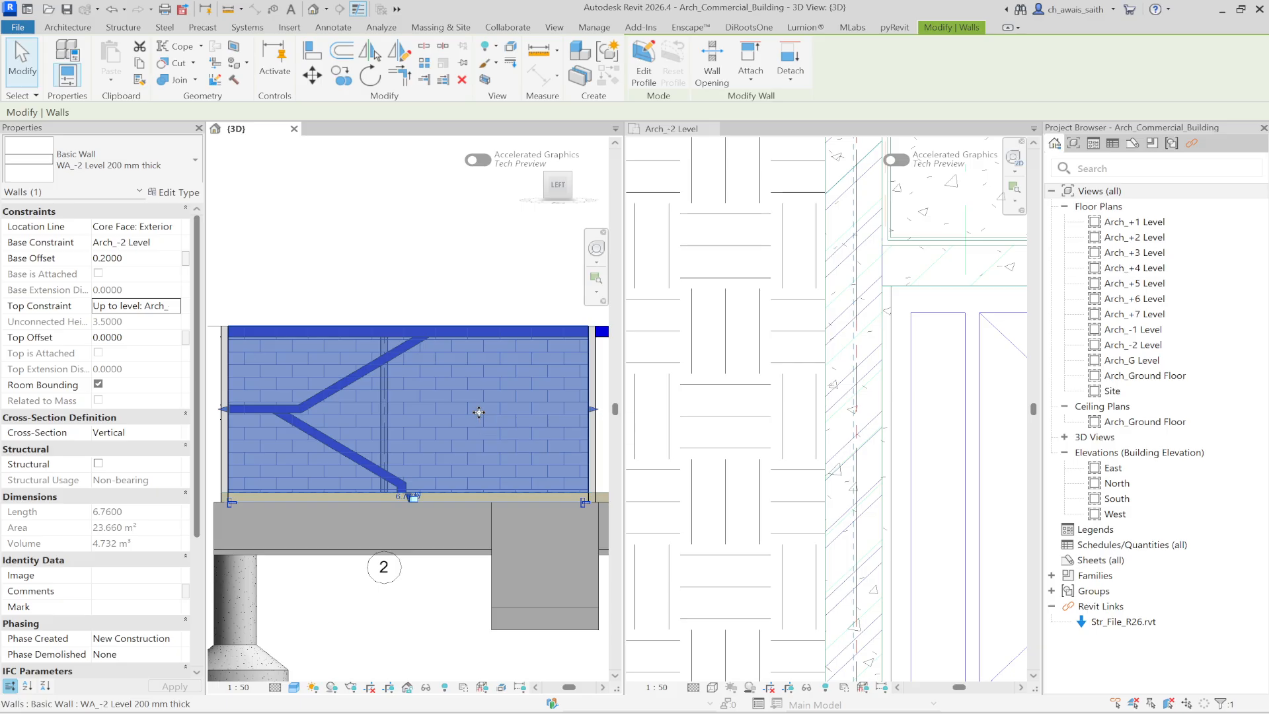
{"action": "left_click", "coordinate": [411, 267]}
{"action": "middle_click_drag", "start_coordinate": [411, 266], "coordinate": [445, 280]}
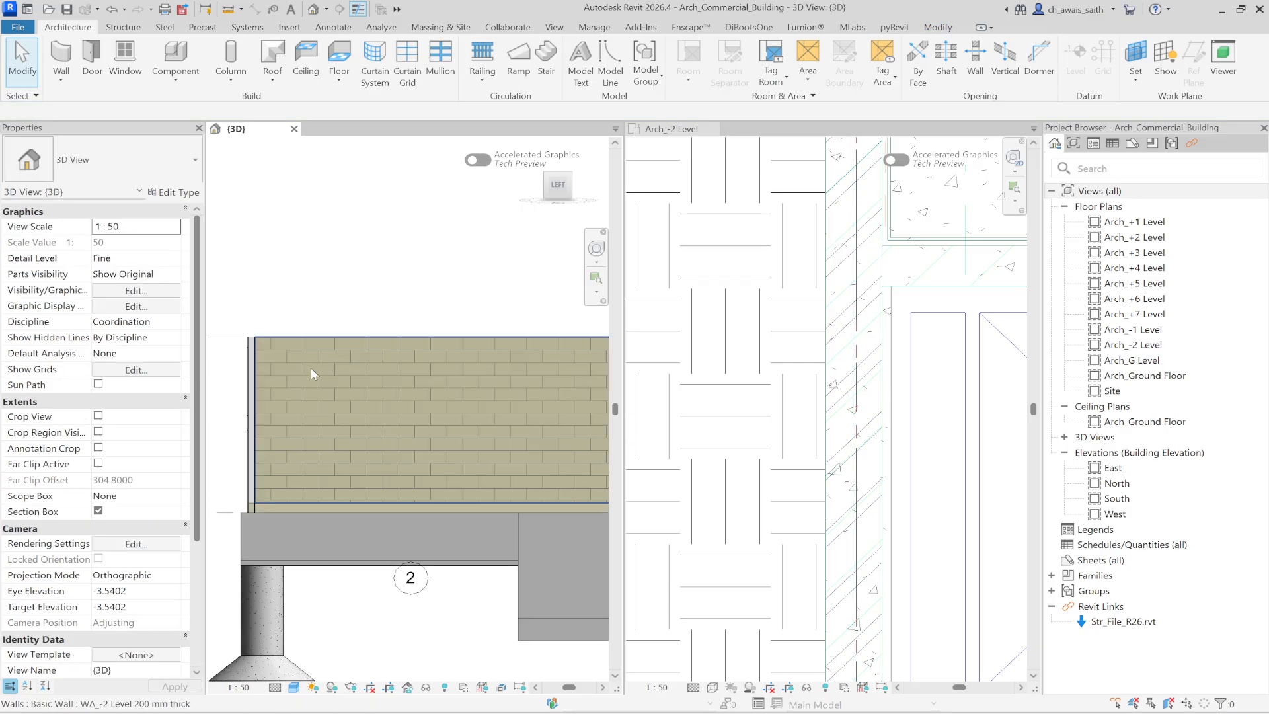
{"action": "left_click", "coordinate": [282, 375]}
{"action": "middle_click_drag", "start_coordinate": [549, 354], "coordinate": [527, 357]}
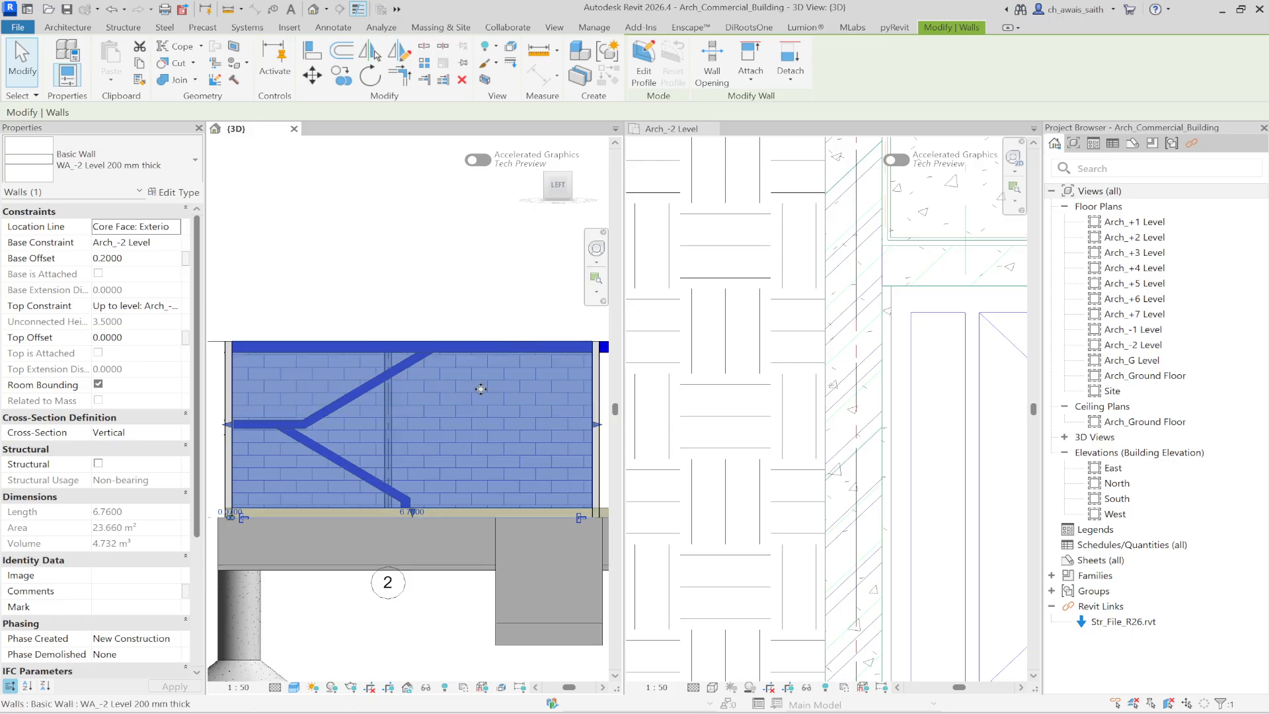
{"action": "scroll", "coordinate": [400, 339], "scroll_direction": "down", "scroll_amount": 2}
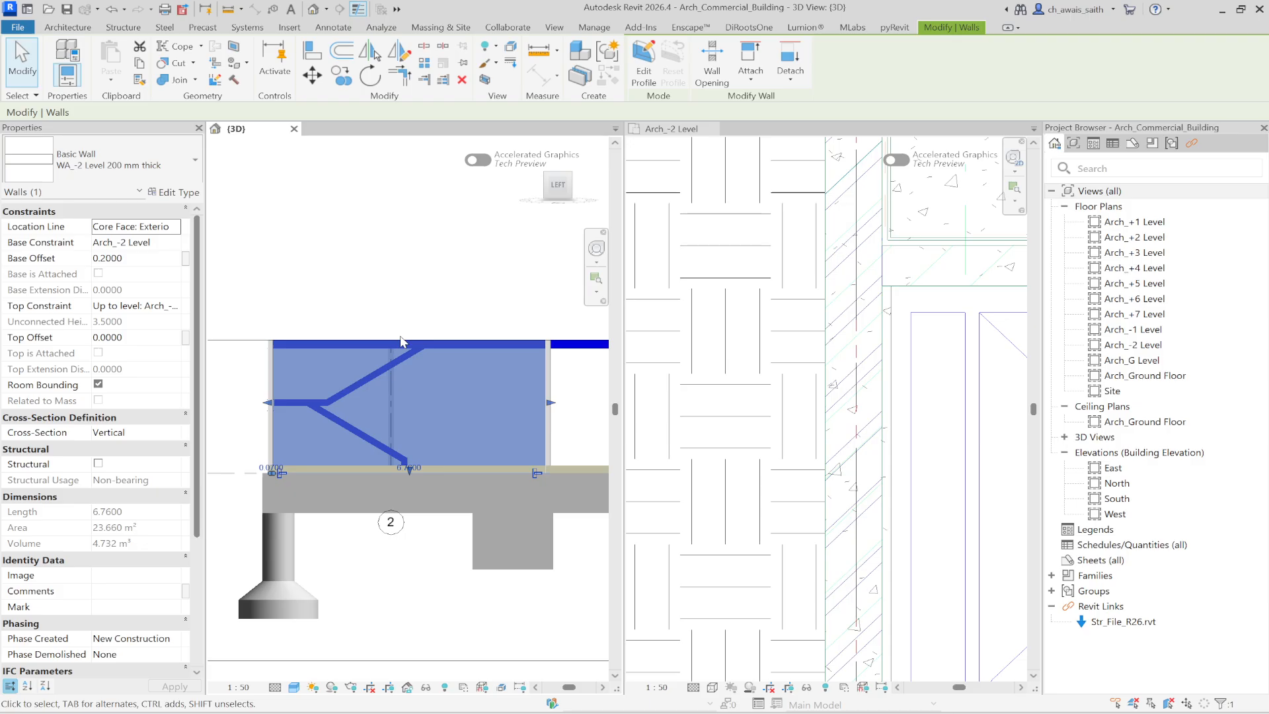
{"action": "left_click", "coordinate": [251, 340]}
{"action": "scroll", "coordinate": [403, 330], "scroll_direction": "down", "scroll_amount": 2}
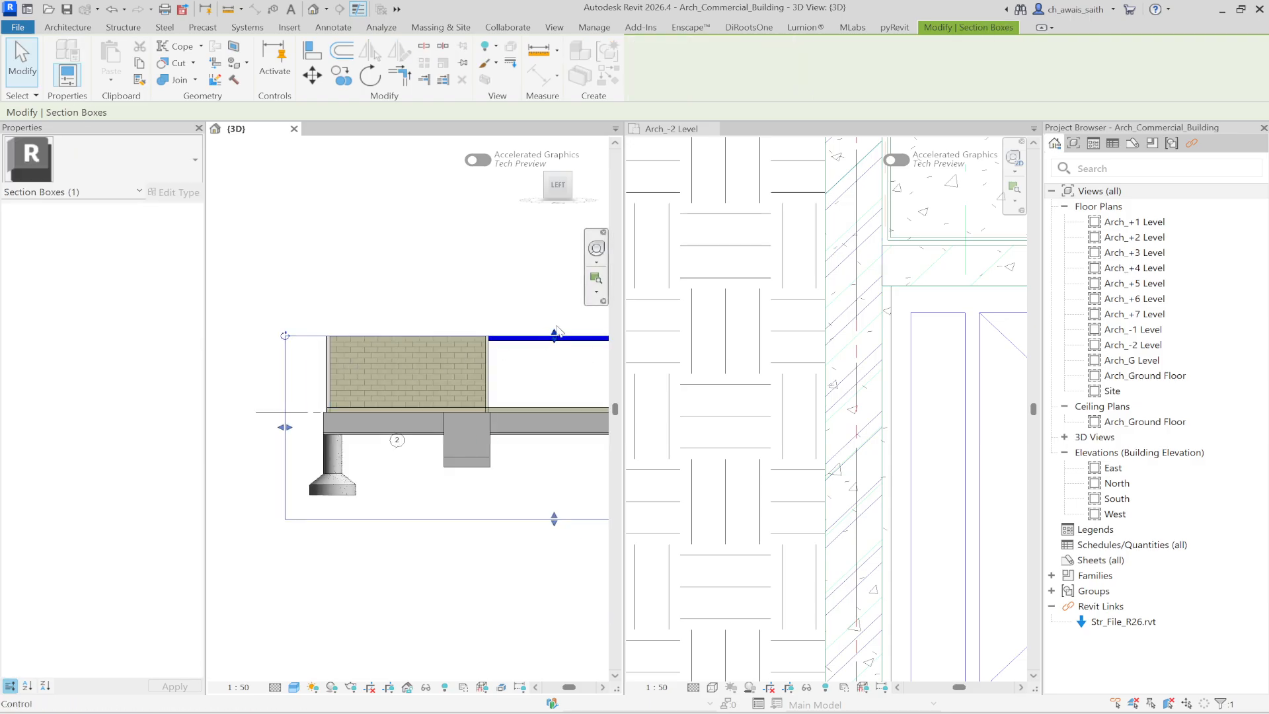
{"action": "left_click_drag", "start_coordinate": [556, 329], "coordinate": [555, 271]}
Lower the top edge of the -2 Level wall to just below the steel beam, with a top offset of -0.4294 m
{"action": "left_click", "coordinate": [401, 366]}
{"action": "scroll", "coordinate": [403, 363], "scroll_direction": "up", "scroll_amount": 2}
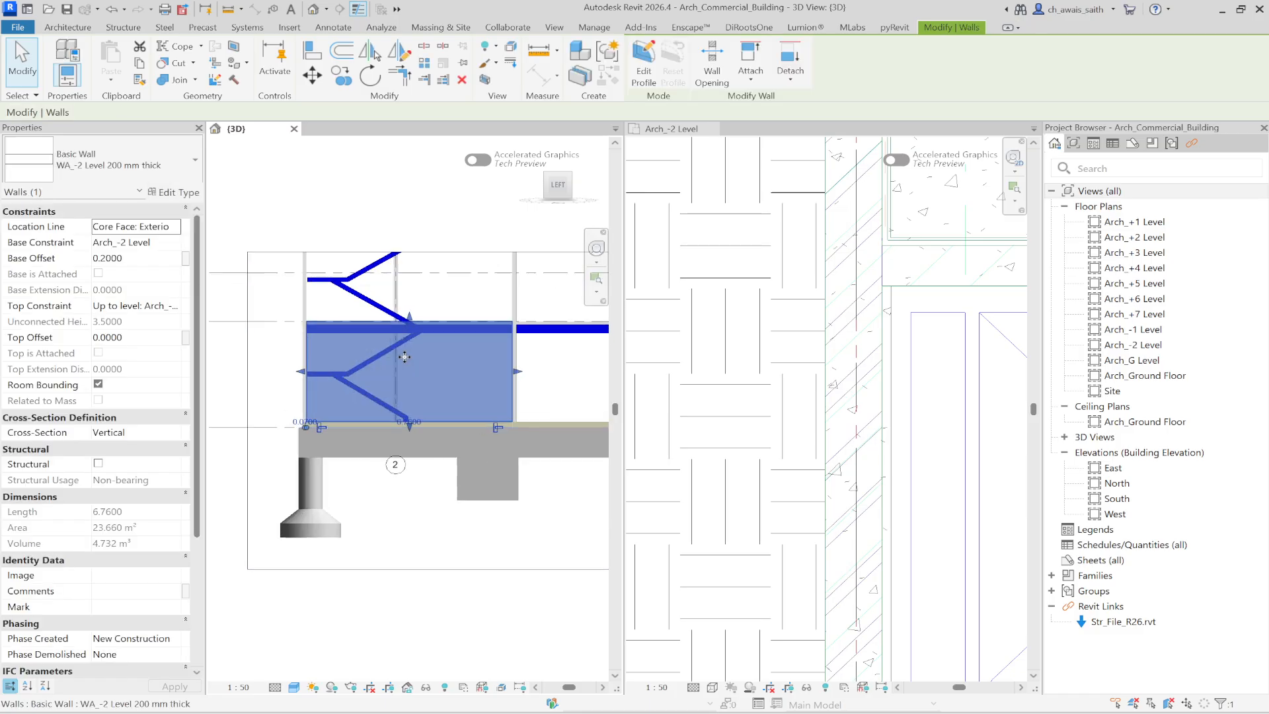
{"action": "scroll", "coordinate": [404, 357], "scroll_direction": "up", "scroll_amount": 5}
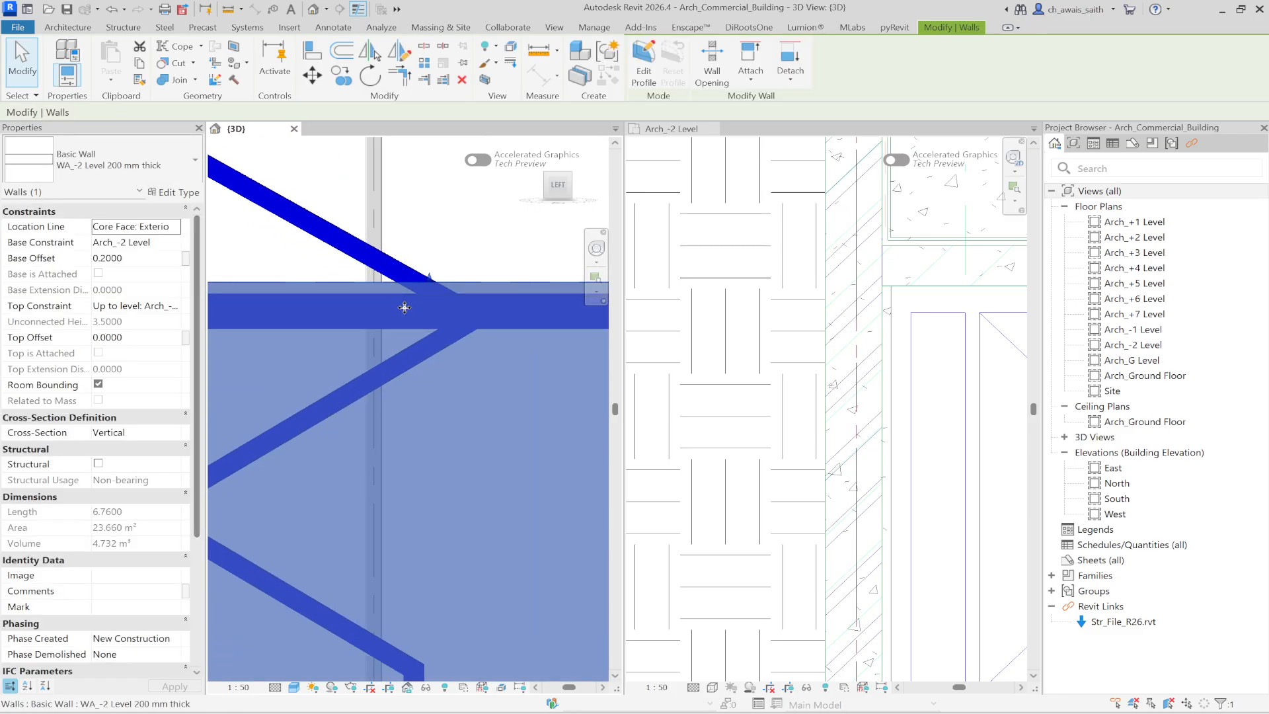
{"action": "scroll", "coordinate": [405, 308], "scroll_direction": "up", "scroll_amount": 1}
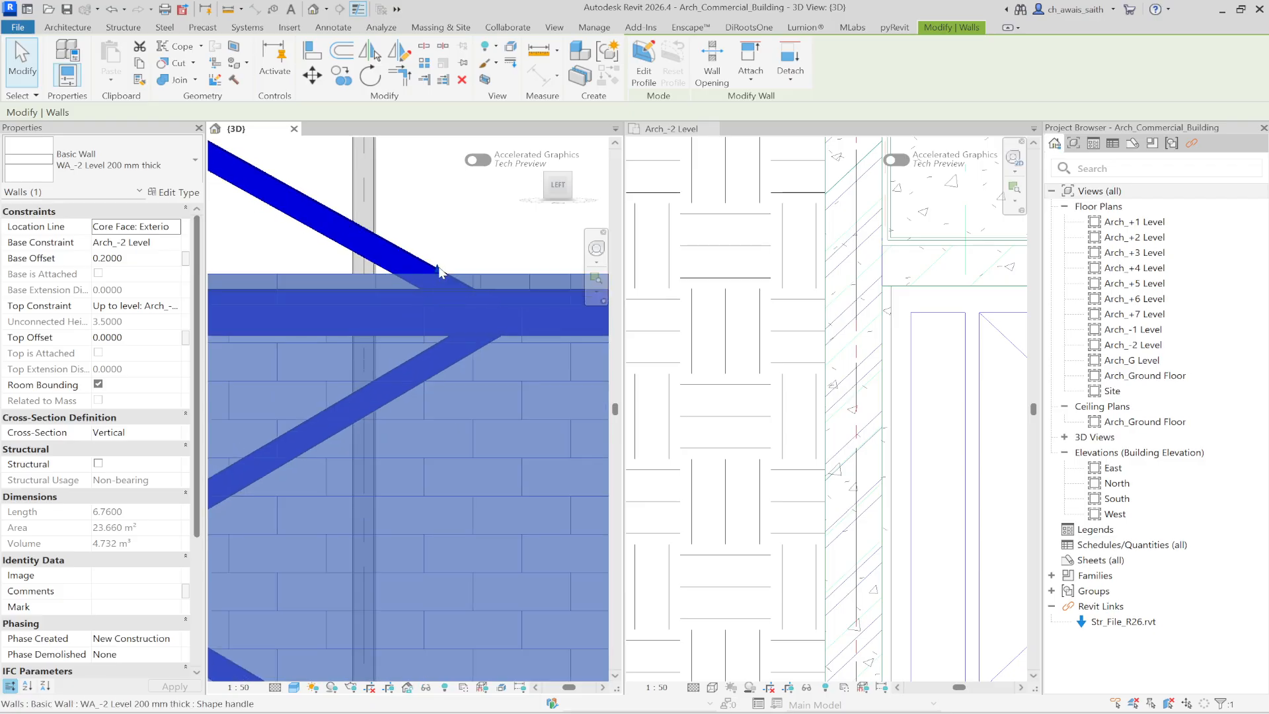
{"action": "left_click_drag", "start_coordinate": [440, 271], "coordinate": [431, 340]}
{"action": "scroll", "coordinate": [436, 338], "scroll_direction": "up", "scroll_amount": 4}
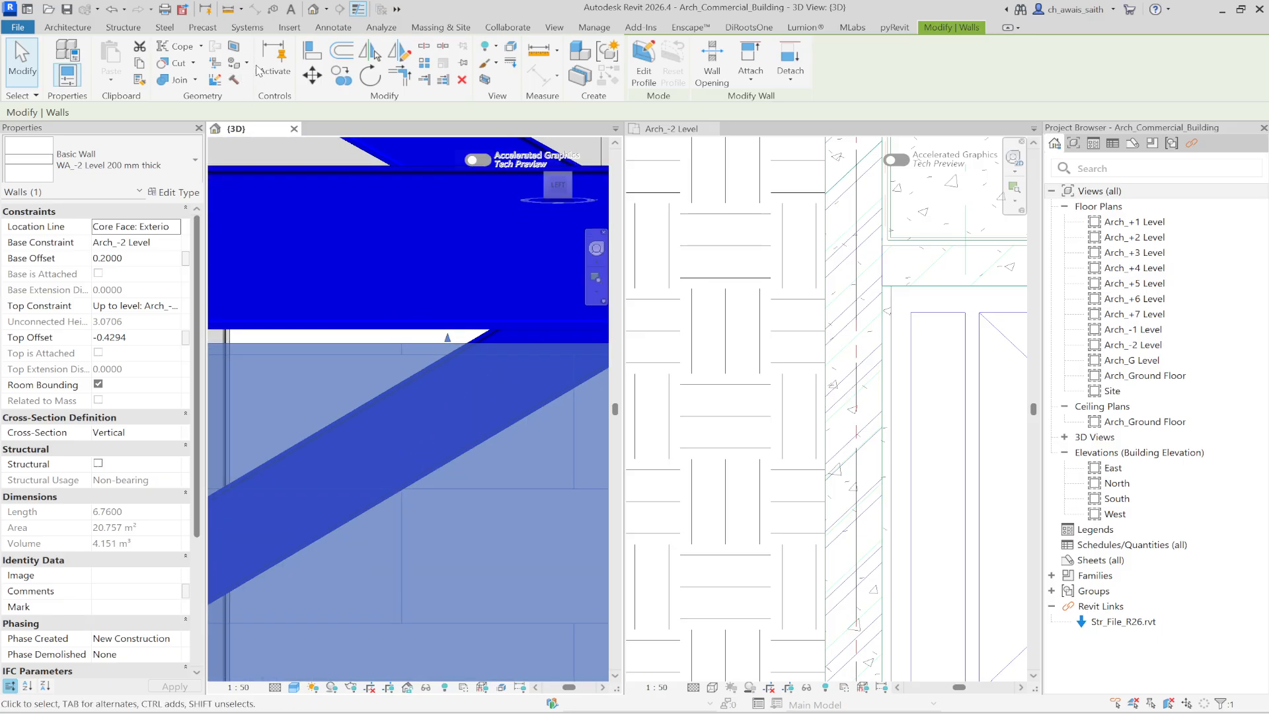
Align the wall's top edge to the lower flange edge of the linked universal beam, and end the Align command
{"action": "left_click", "coordinate": [320, 57]}
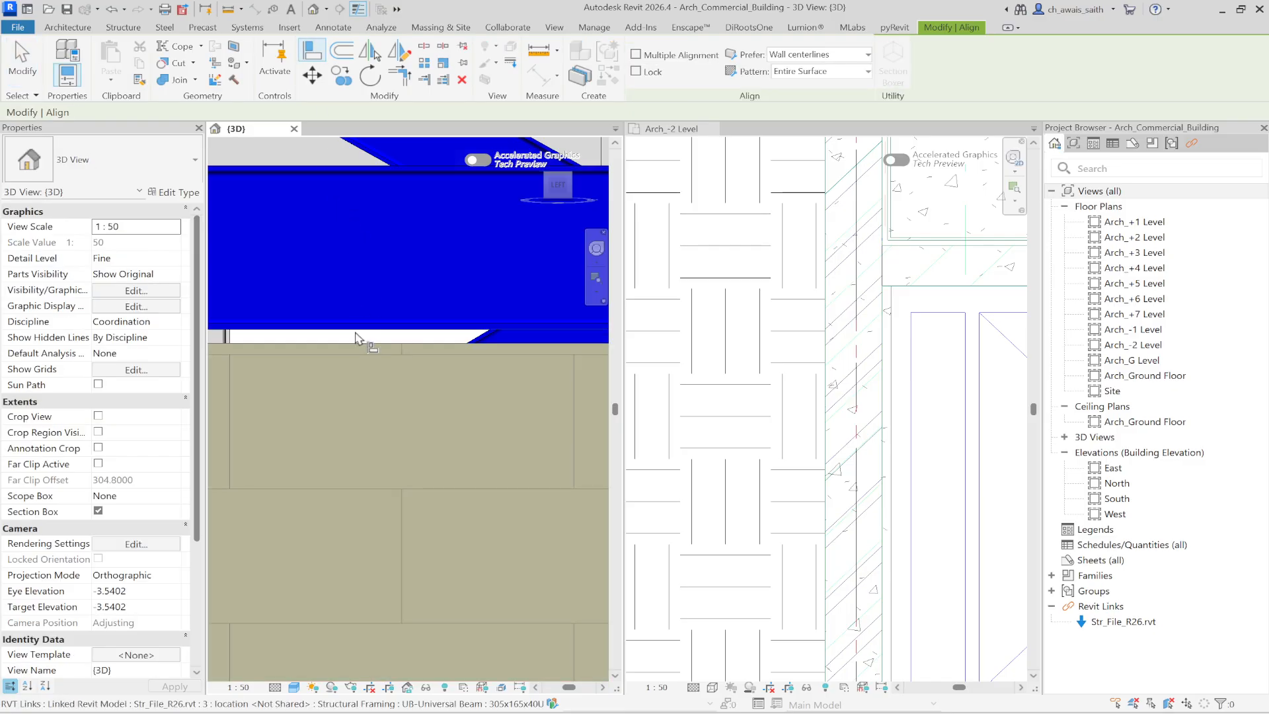
{"action": "scroll", "coordinate": [358, 324], "scroll_direction": "up", "scroll_amount": 1}
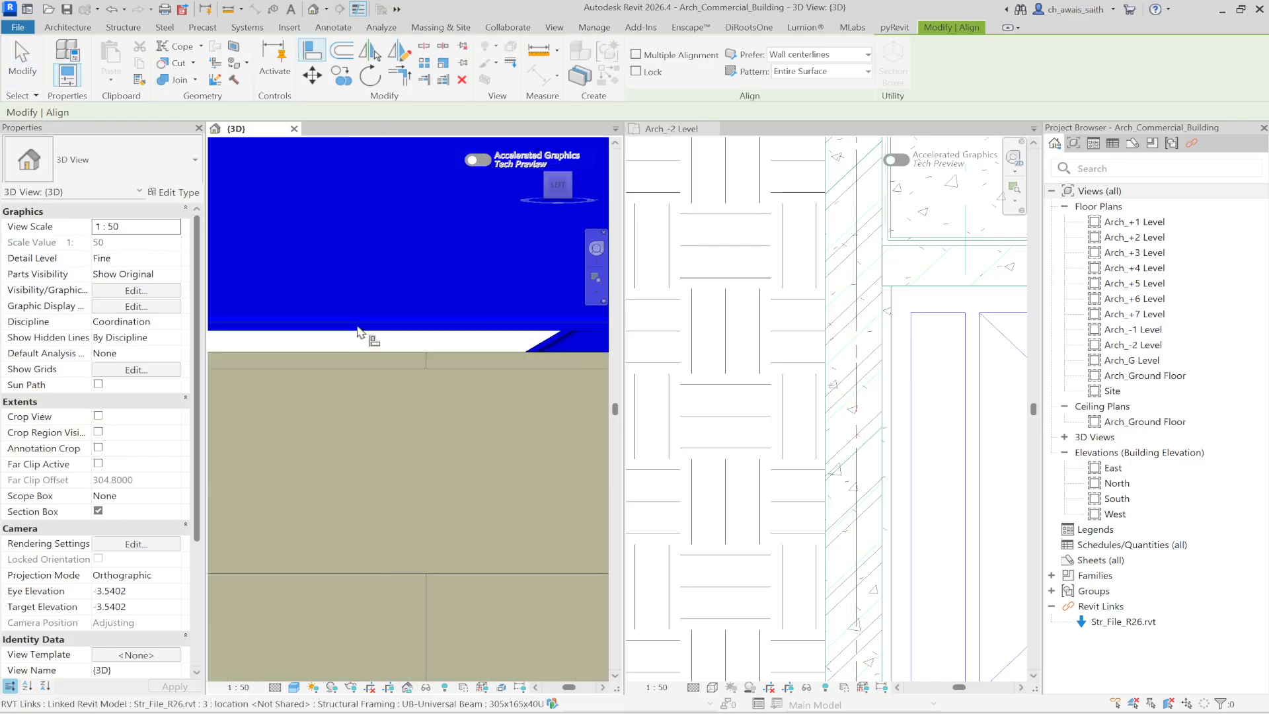
{"action": "left_click", "coordinate": [359, 332]}
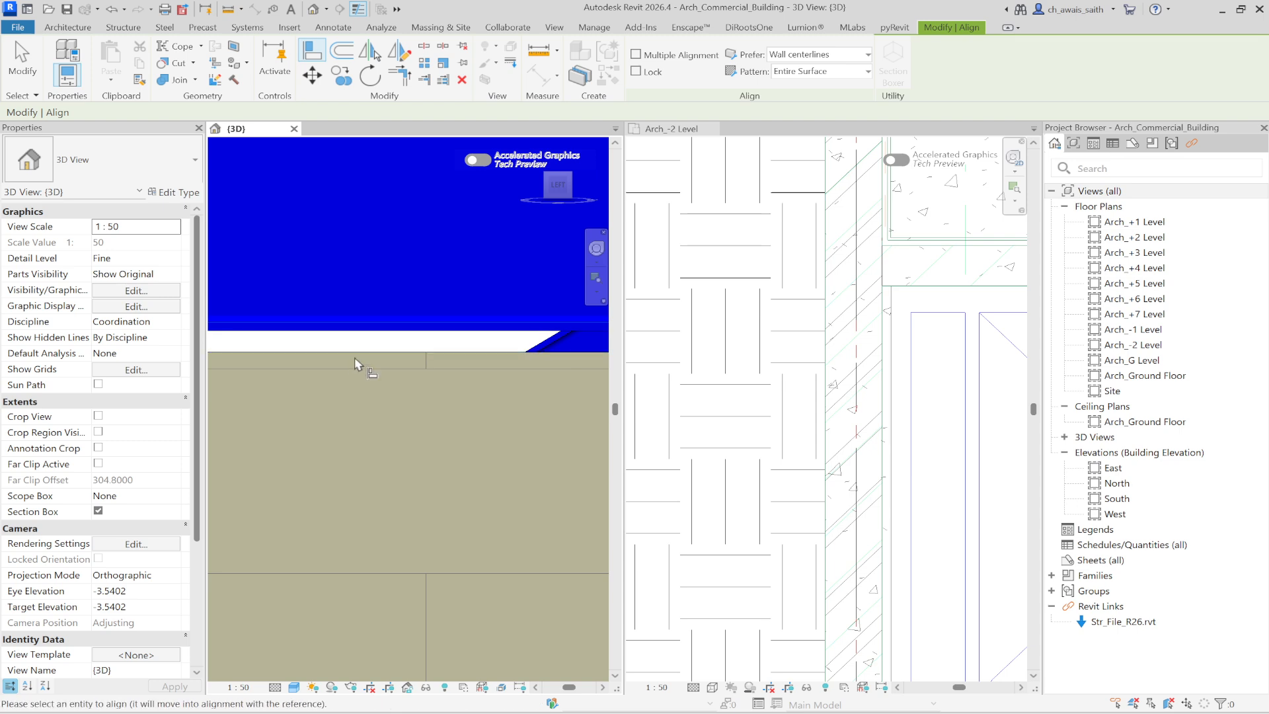
{"action": "left_click", "coordinate": [357, 351]}
{"action": "scroll", "coordinate": [358, 322], "scroll_direction": "down", "scroll_amount": 2}
{"action": "scroll", "coordinate": [350, 271], "scroll_direction": "down", "scroll_amount": 4}
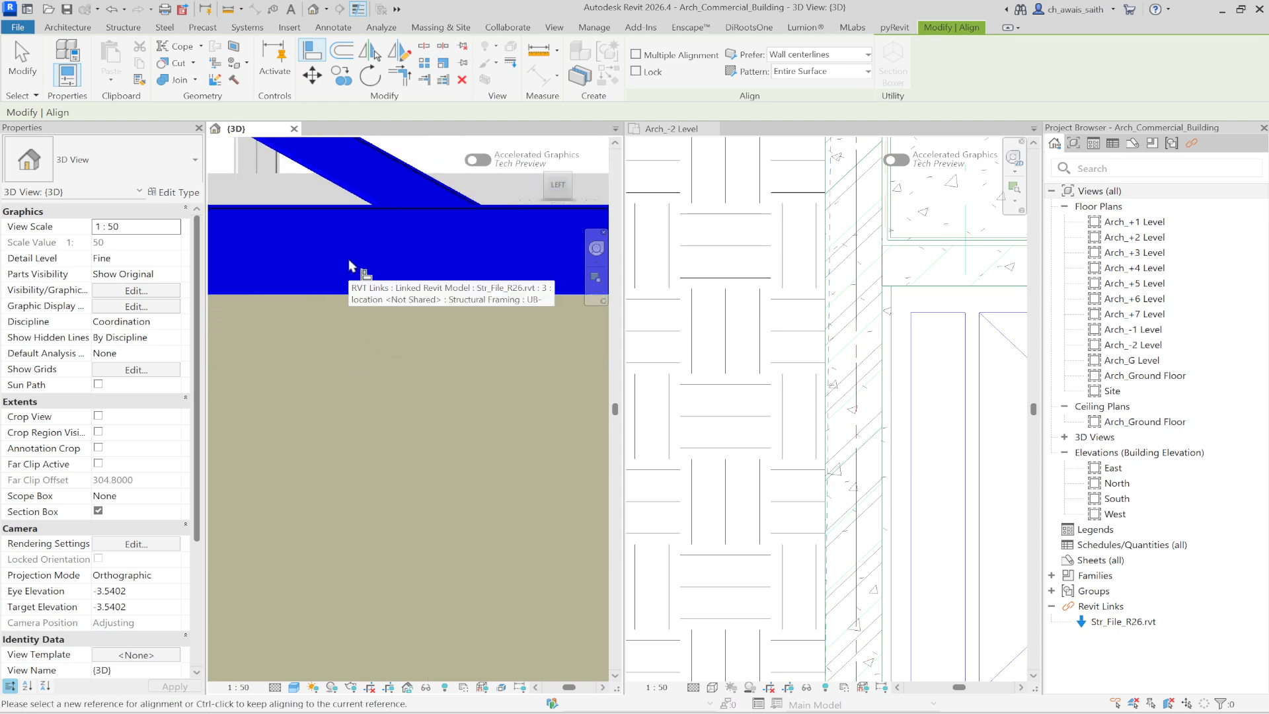
{"action": "scroll", "coordinate": [467, 306], "scroll_direction": "down", "scroll_amount": 4}
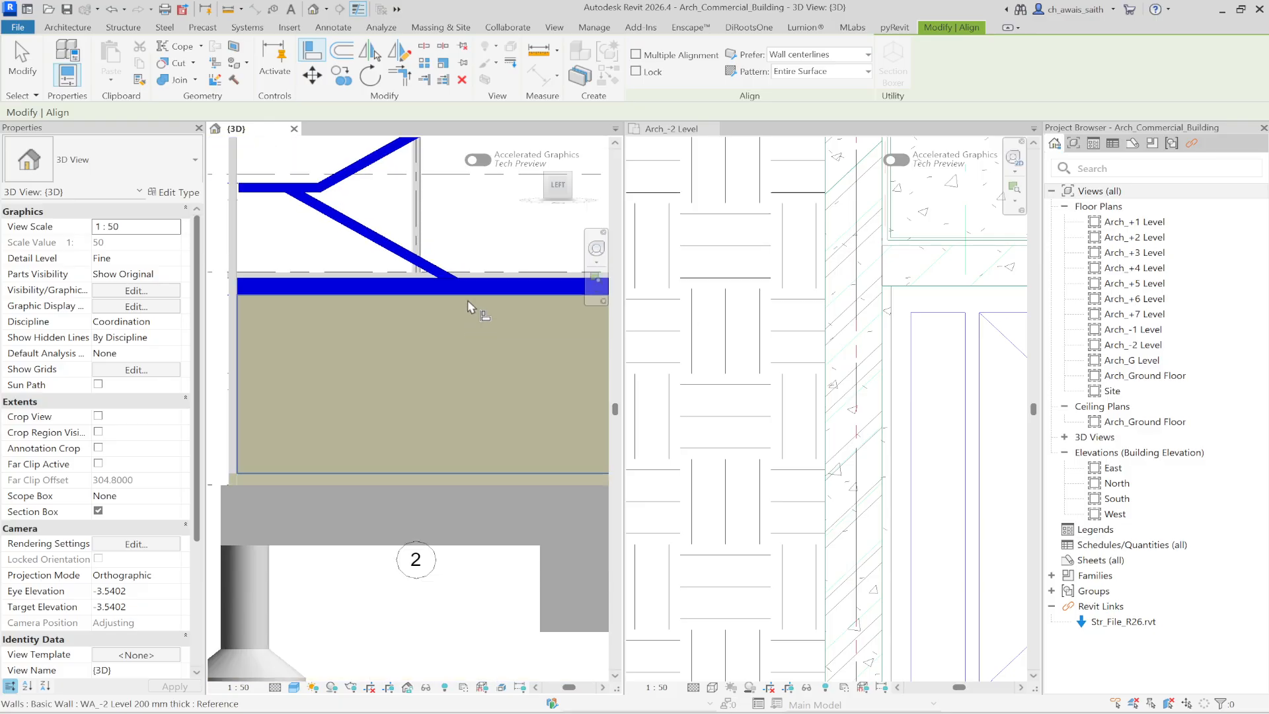
{"action": "key", "text": "Escape"}
{"action": "key", "text": "Escape"}
Pull in the section box's front side to cut through the wall and beam near the grid 3 column
{"action": "left_click", "coordinate": [579, 367]}
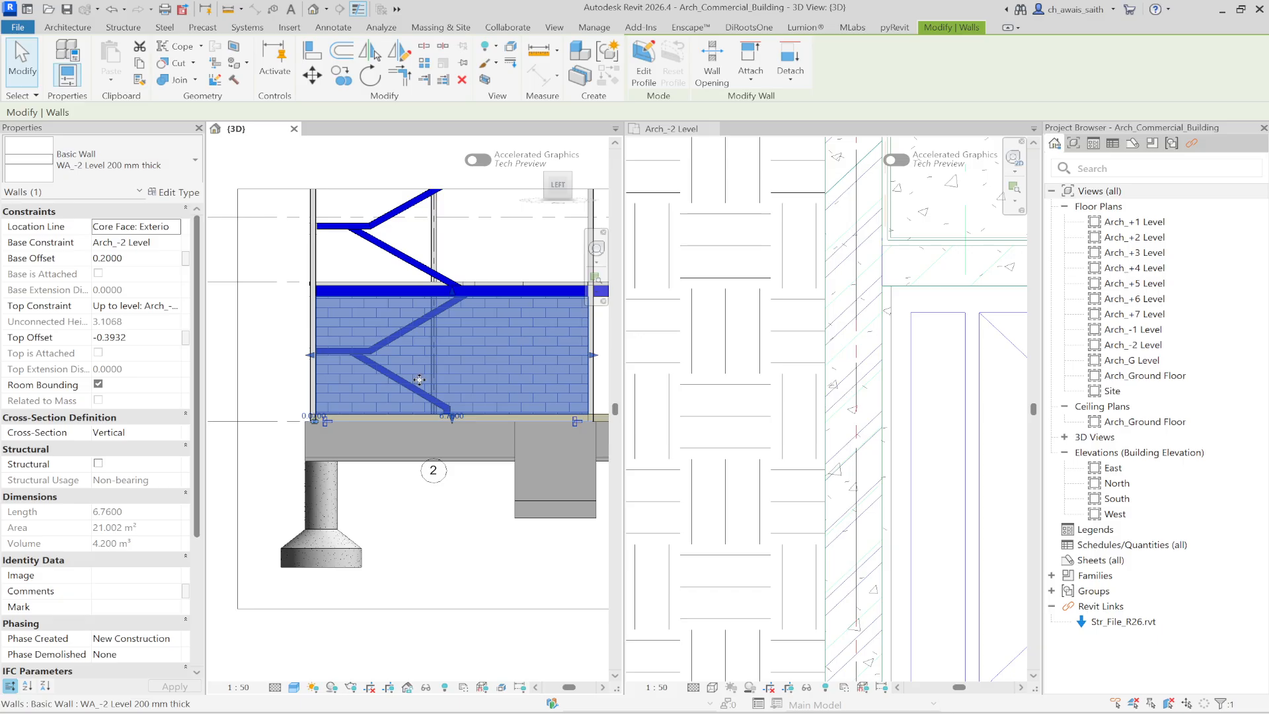
{"action": "middle_click_drag", "start_coordinate": [420, 380], "coordinate": [346, 425], "text": "shift"}
{"action": "middle_click_drag", "start_coordinate": [432, 385], "coordinate": [392, 390]}
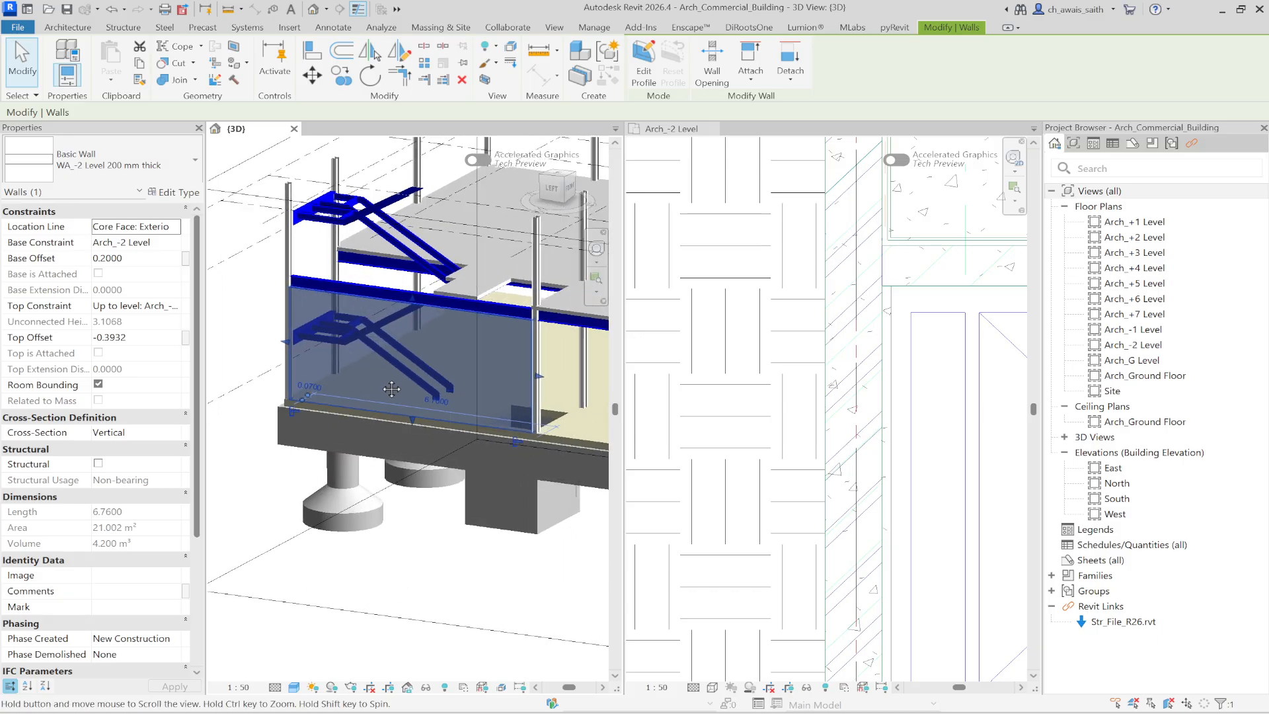
{"action": "scroll", "coordinate": [318, 370], "scroll_direction": "down", "scroll_amount": 3}
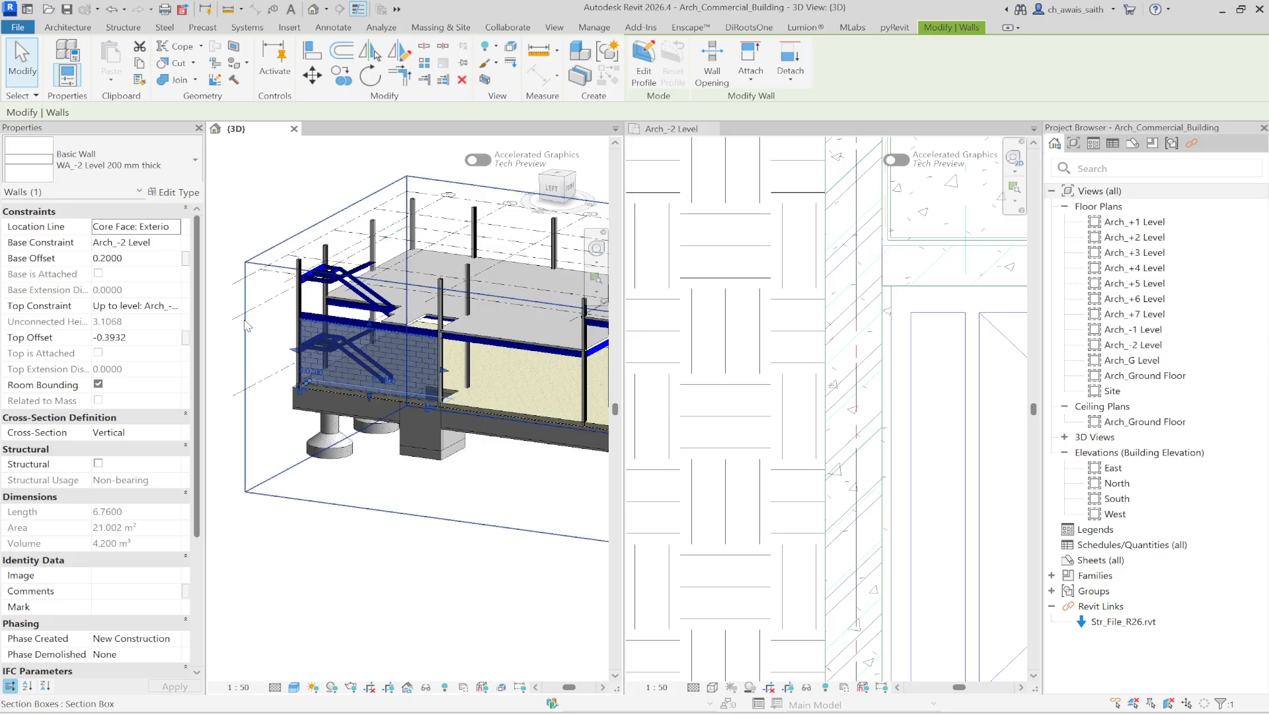
{"action": "left_click", "coordinate": [248, 325]}
{"action": "scroll", "coordinate": [251, 327], "scroll_direction": "down", "scroll_amount": 5}
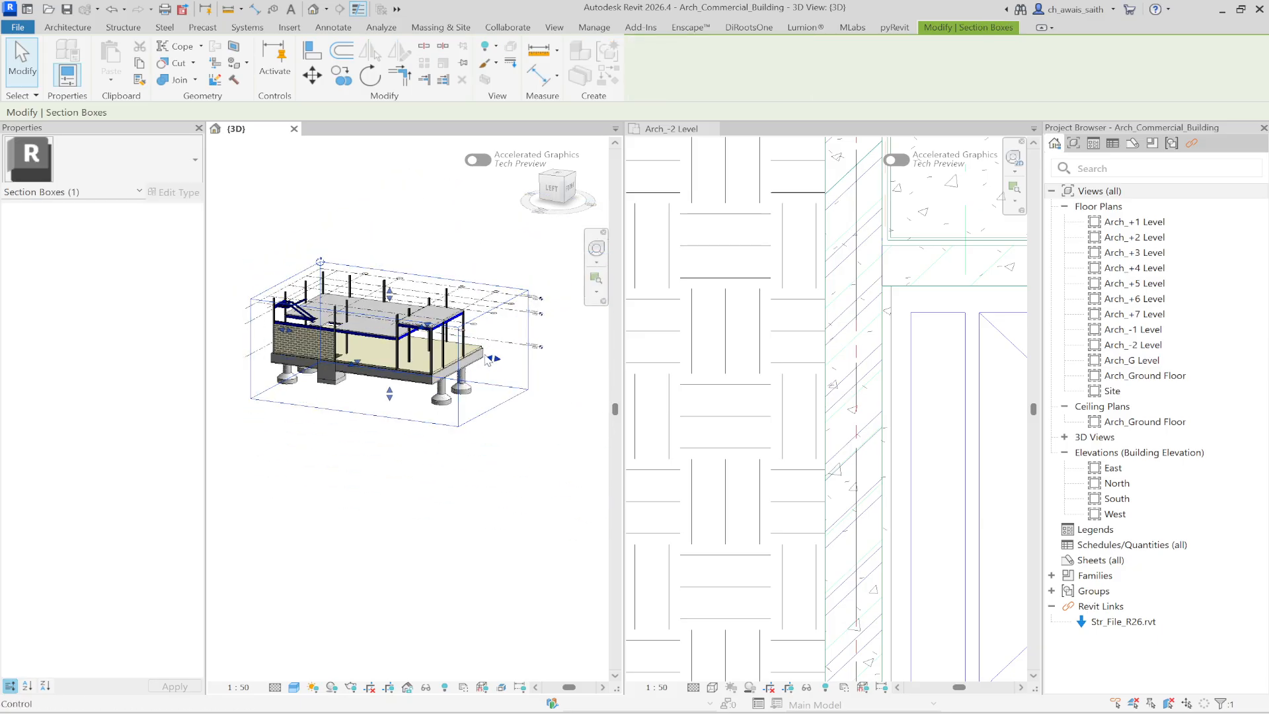
{"action": "left_click_drag", "start_coordinate": [494, 359], "coordinate": [367, 342]}
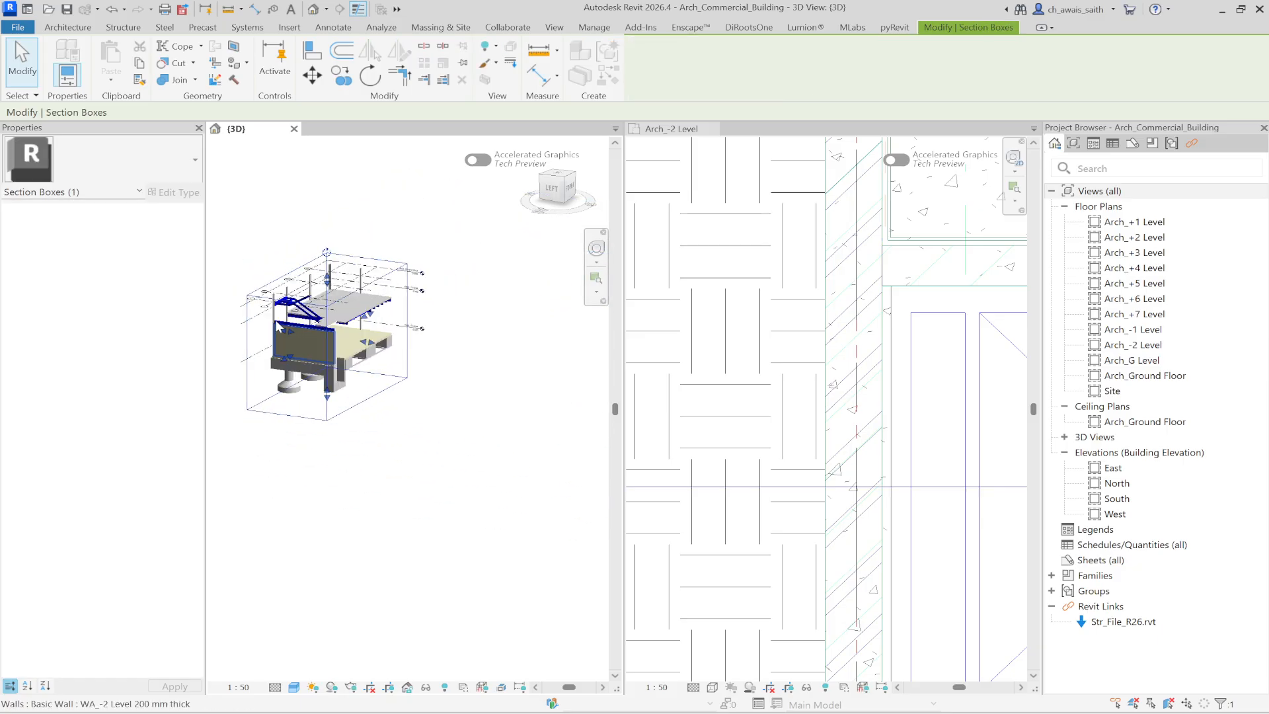
Align the wall's top face to the underside of the universal beam's bottom flange at the cut end
{"action": "scroll", "coordinate": [330, 327], "scroll_direction": "up", "scroll_amount": 8}
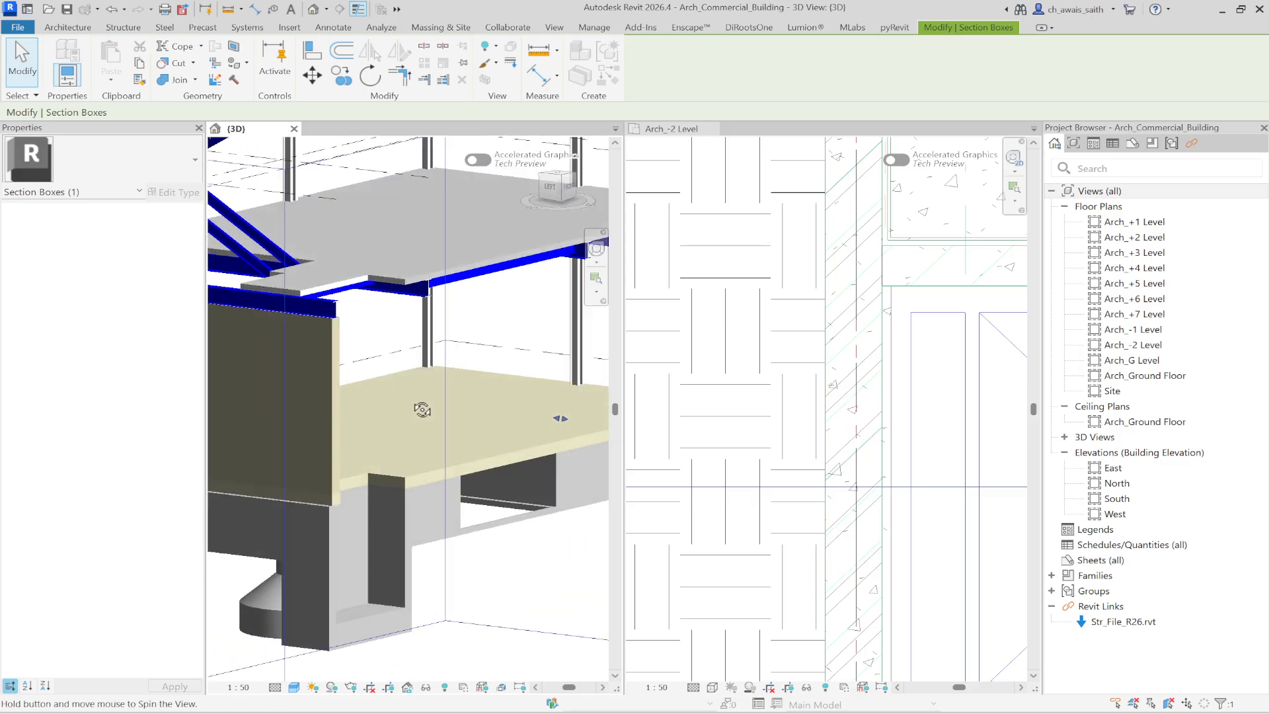
{"action": "scroll", "coordinate": [422, 410], "scroll_direction": "up", "scroll_amount": 8}
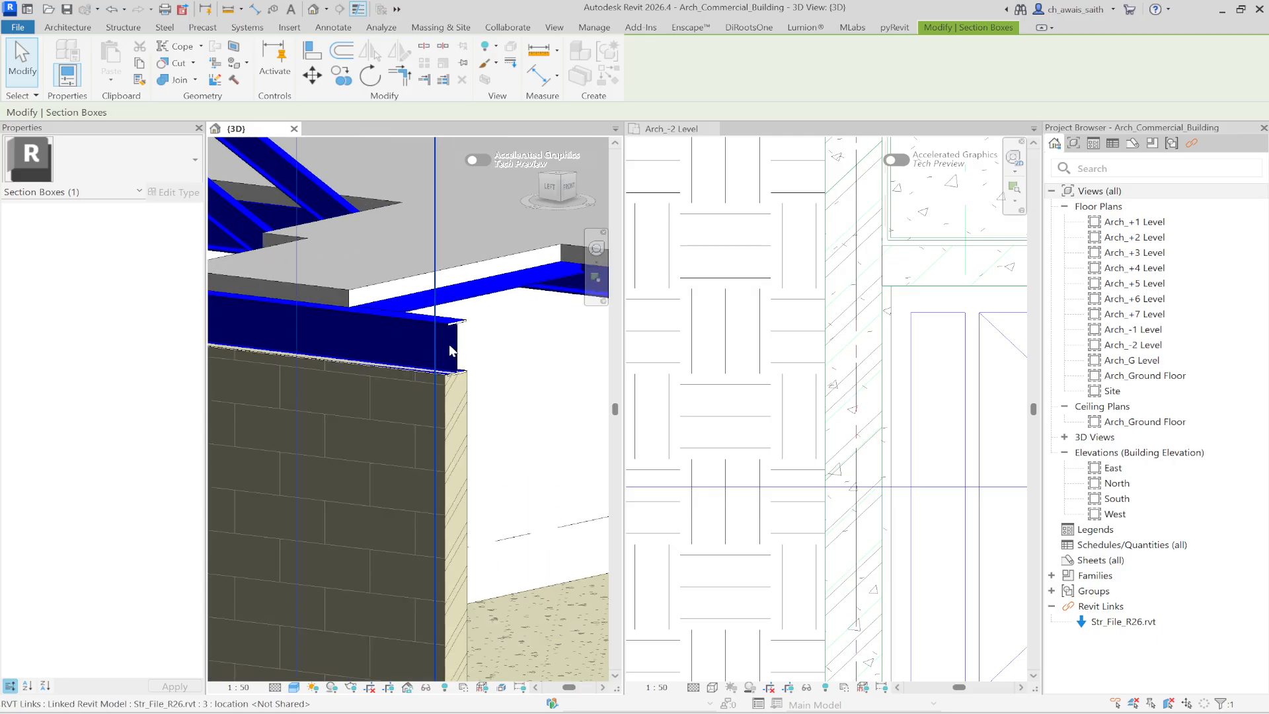
{"action": "scroll", "coordinate": [443, 367], "scroll_direction": "up", "scroll_amount": 8}
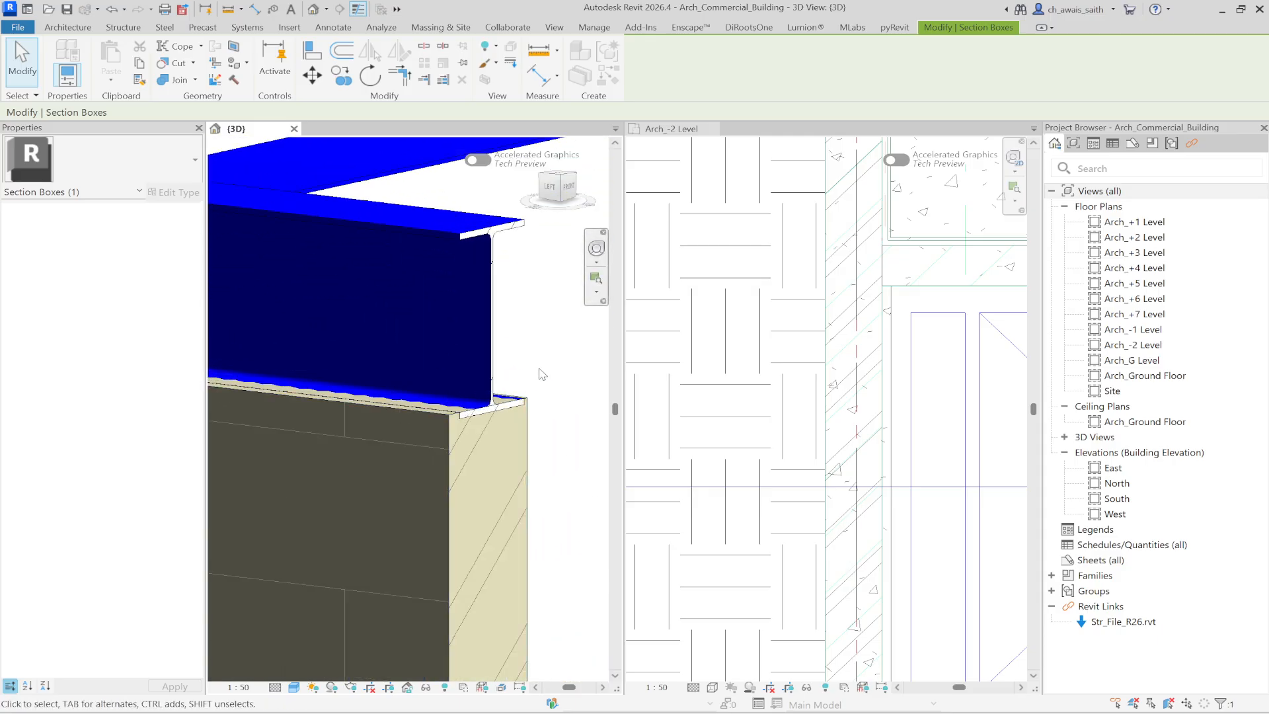
{"action": "scroll", "coordinate": [387, 457], "scroll_direction": "up", "scroll_amount": 6}
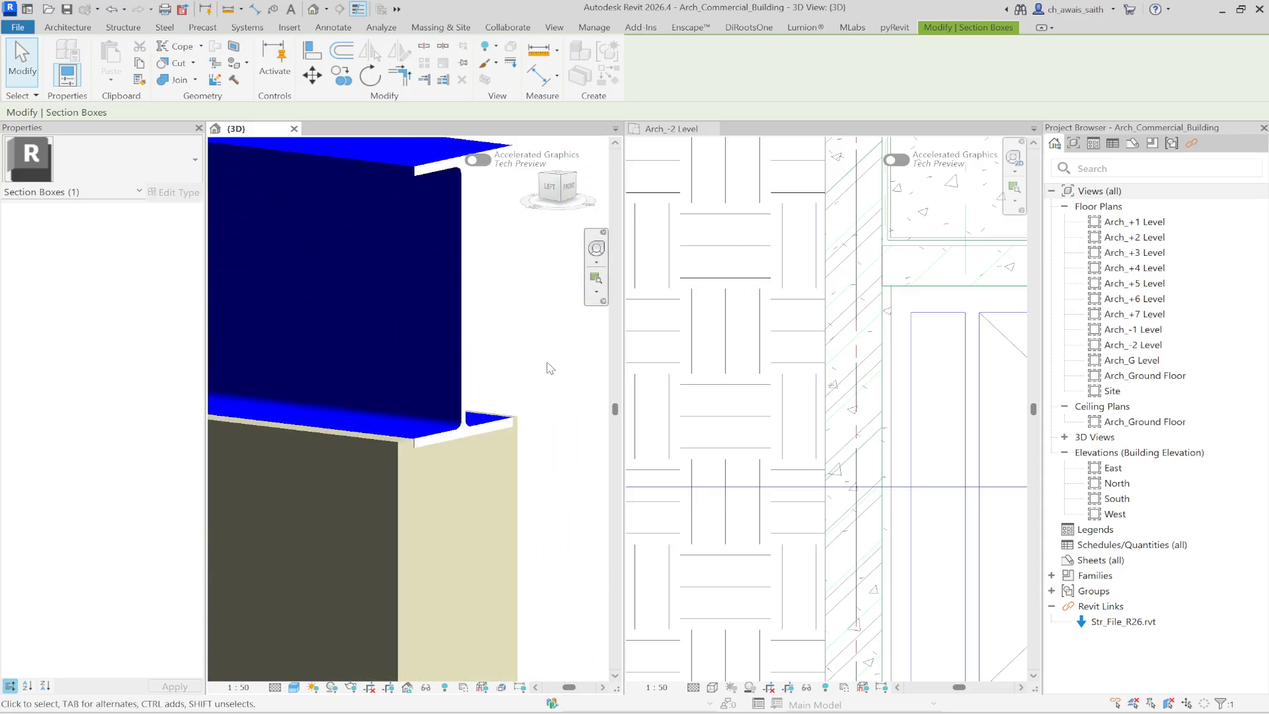
{"action": "left_click", "coordinate": [453, 436]}
{"action": "key", "text": "Escape"}
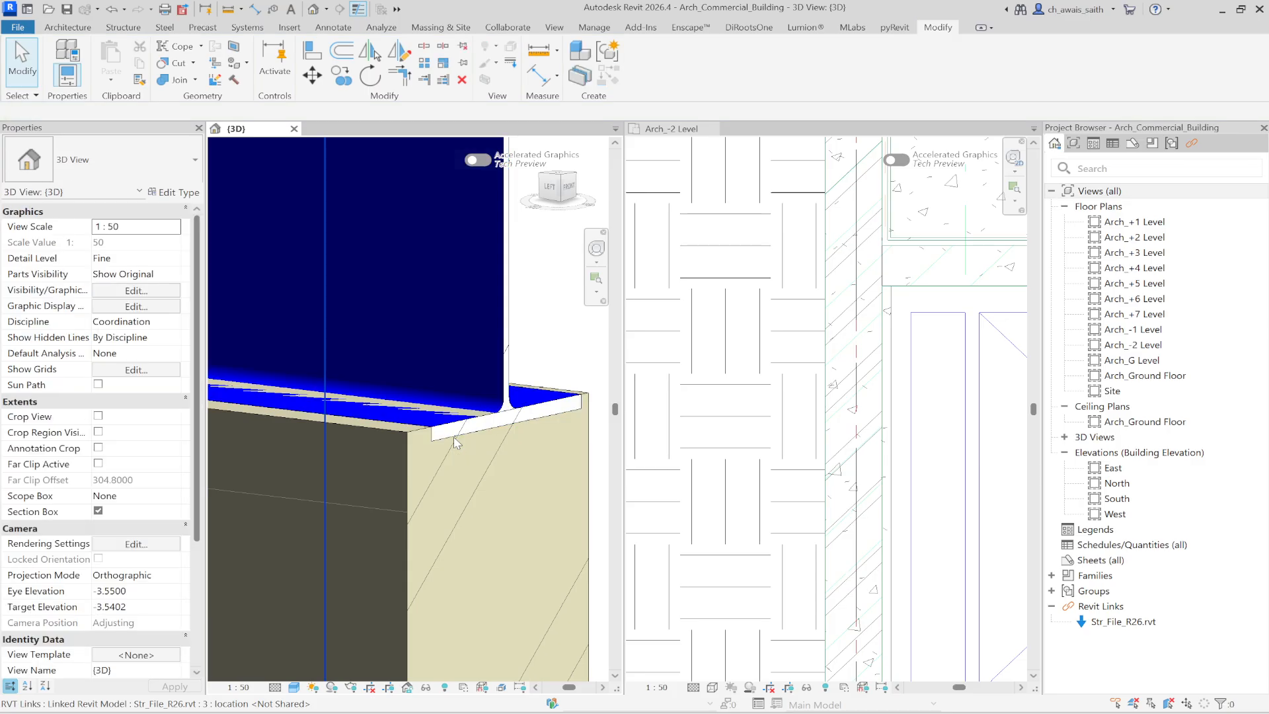
{"action": "key", "text": "a"}
{"action": "key", "text": "l"}
{"action": "scroll", "coordinate": [460, 442], "scroll_direction": "up", "scroll_amount": 1}
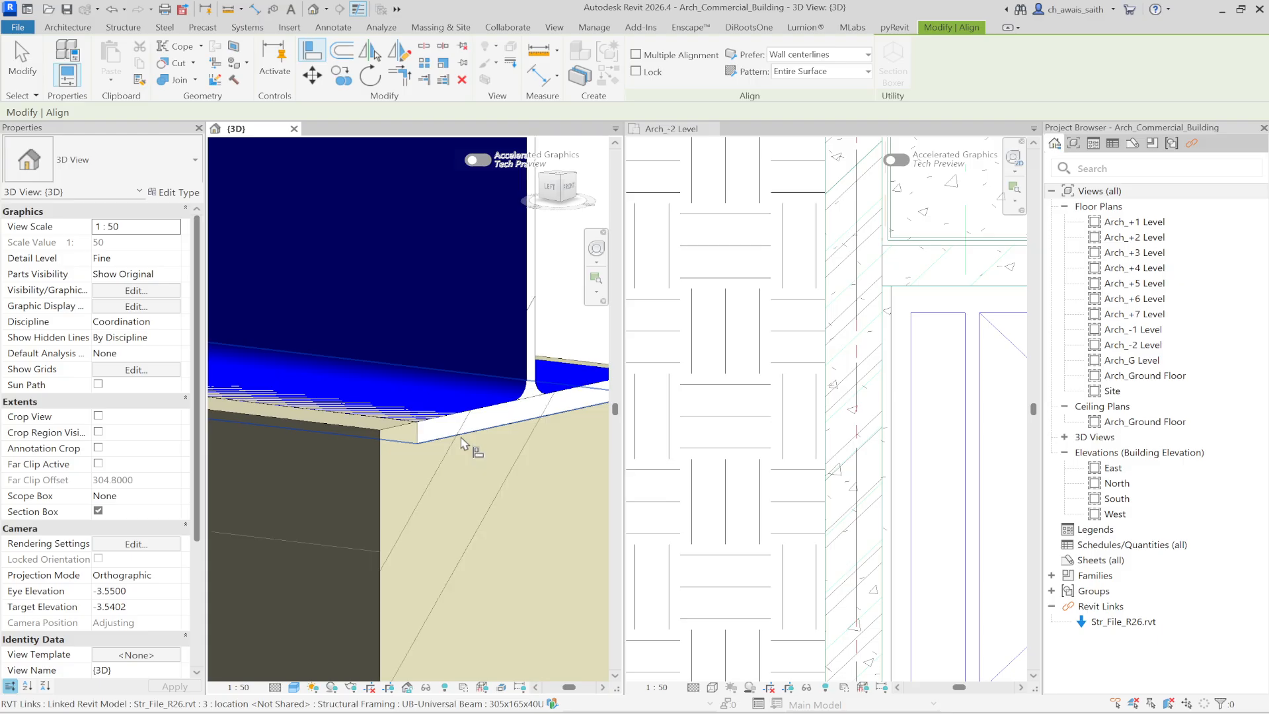
{"action": "left_click", "coordinate": [472, 438]}
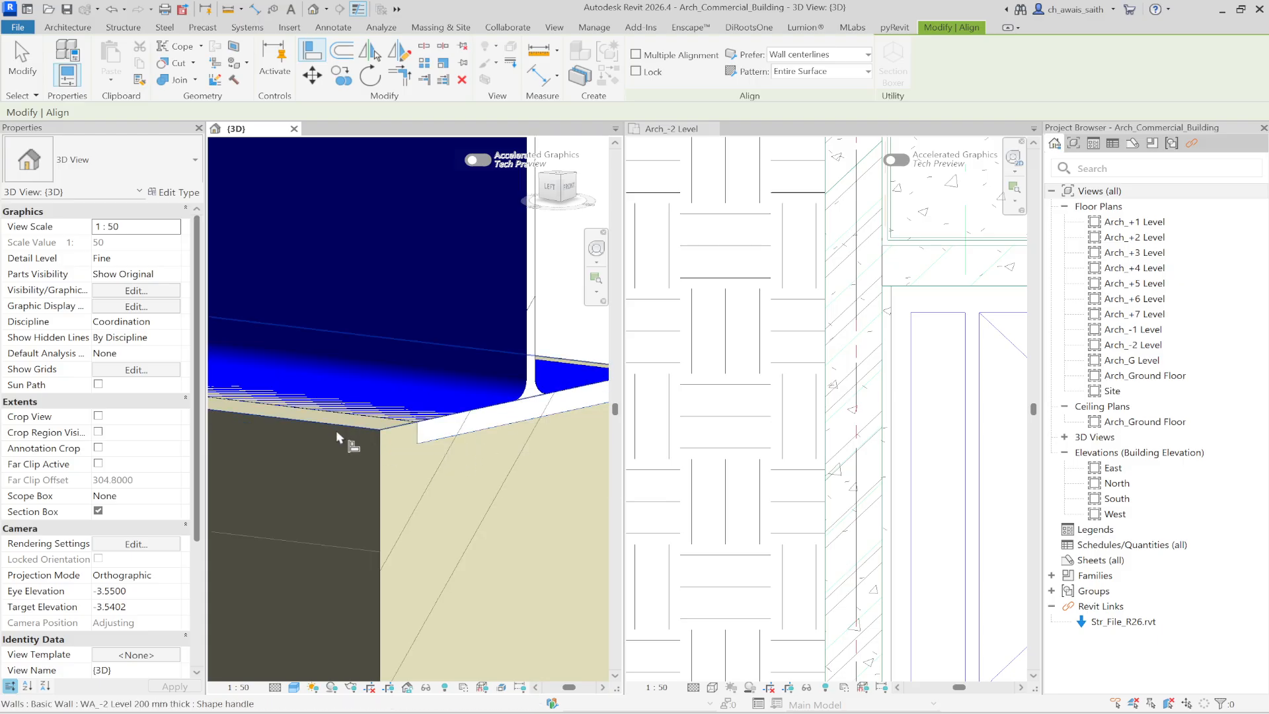
{"action": "left_click", "coordinate": [339, 428]}
{"action": "scroll", "coordinate": [394, 400], "scroll_direction": "down", "scroll_amount": 2}
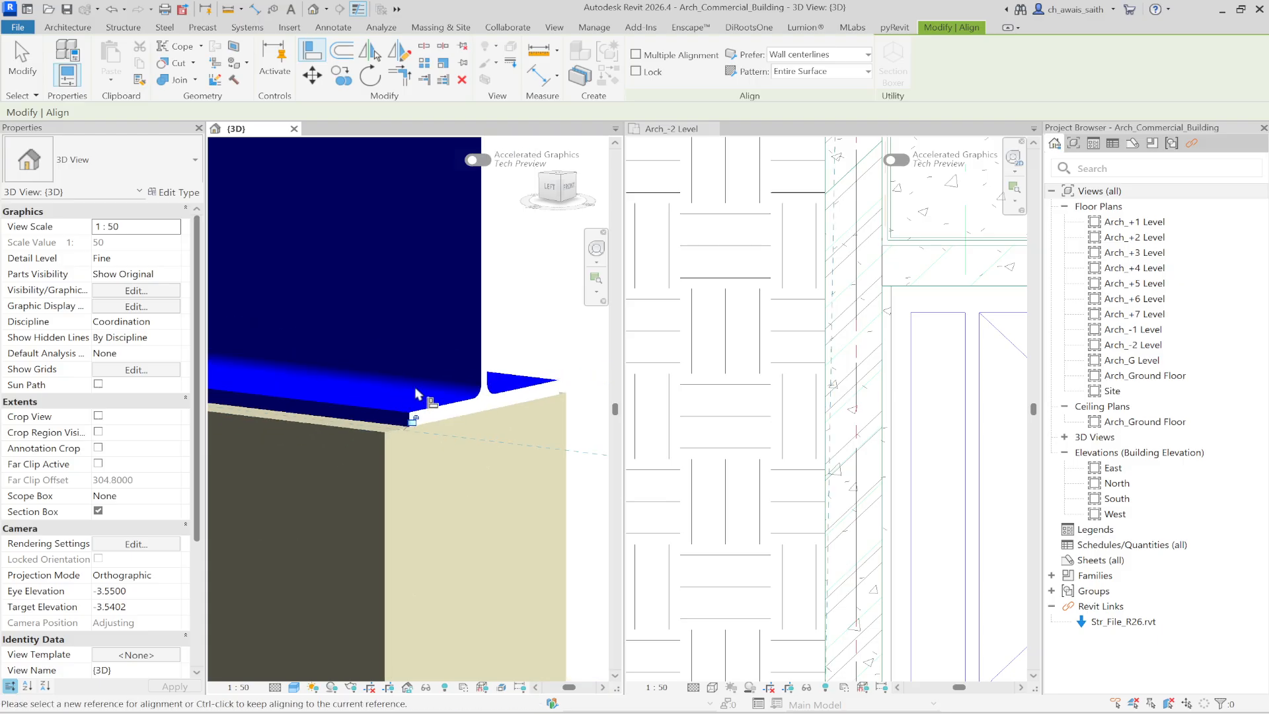
{"action": "scroll", "coordinate": [429, 389], "scroll_direction": "down", "scroll_amount": 2}
{"action": "scroll", "coordinate": [542, 382], "scroll_direction": "down", "scroll_amount": 2}
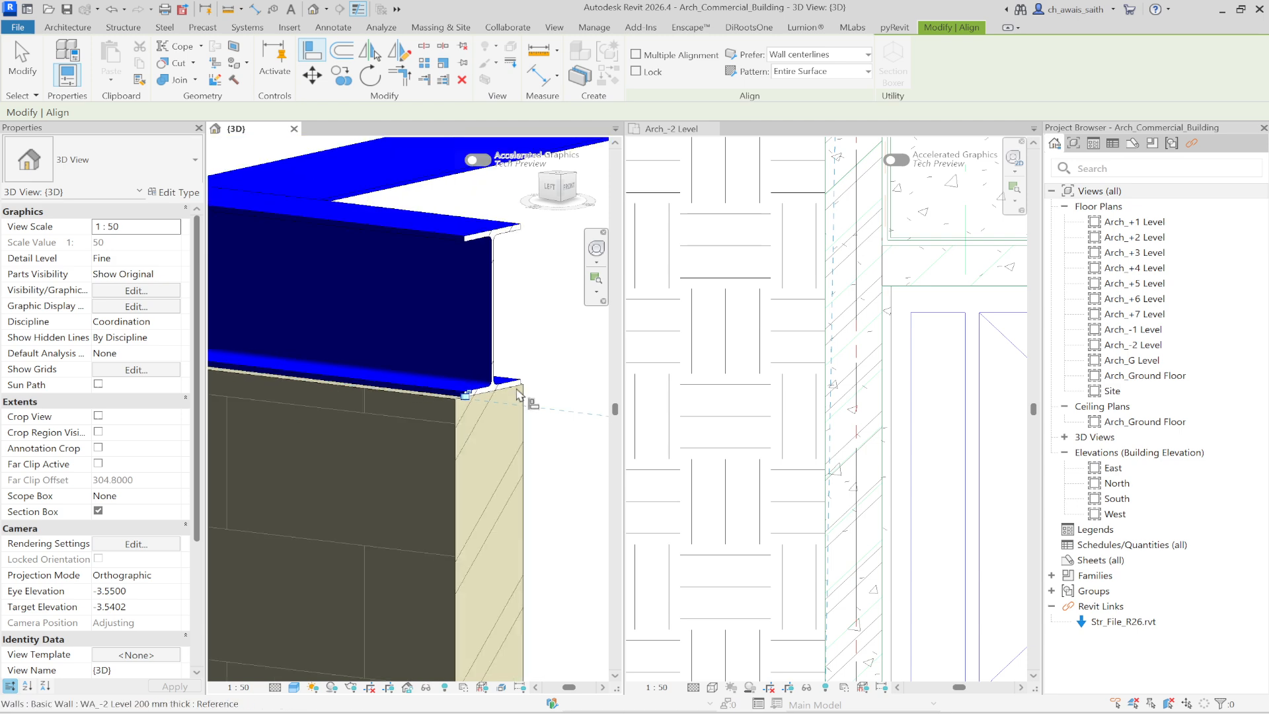
{"action": "scroll", "coordinate": [513, 397], "scroll_direction": "down", "scroll_amount": 2}
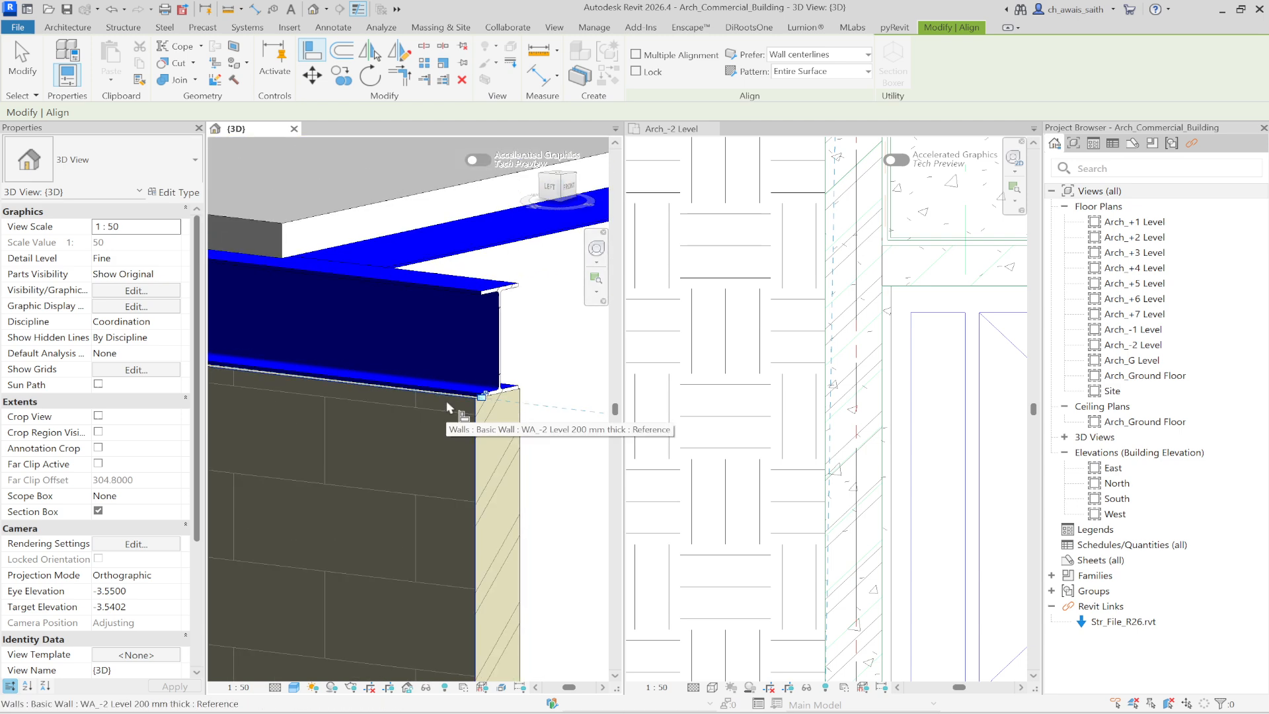
{"action": "scroll", "coordinate": [447, 406], "scroll_direction": "down", "scroll_amount": 4}
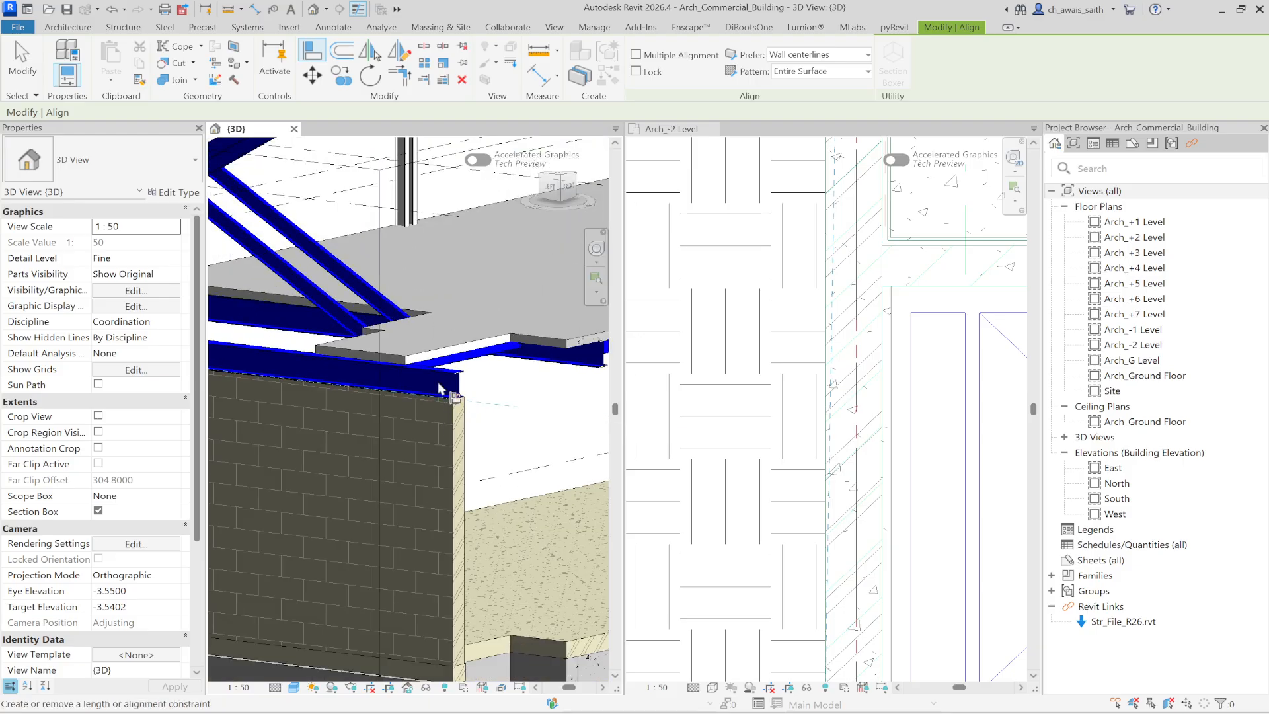
Inspect the joint between the wall's top edge and the universal beam's bottom flange, and end the Align command
{"action": "scroll", "coordinate": [440, 388], "scroll_direction": "up", "scroll_amount": 2}
{"action": "scroll", "coordinate": [463, 407], "scroll_direction": "up", "scroll_amount": 3}
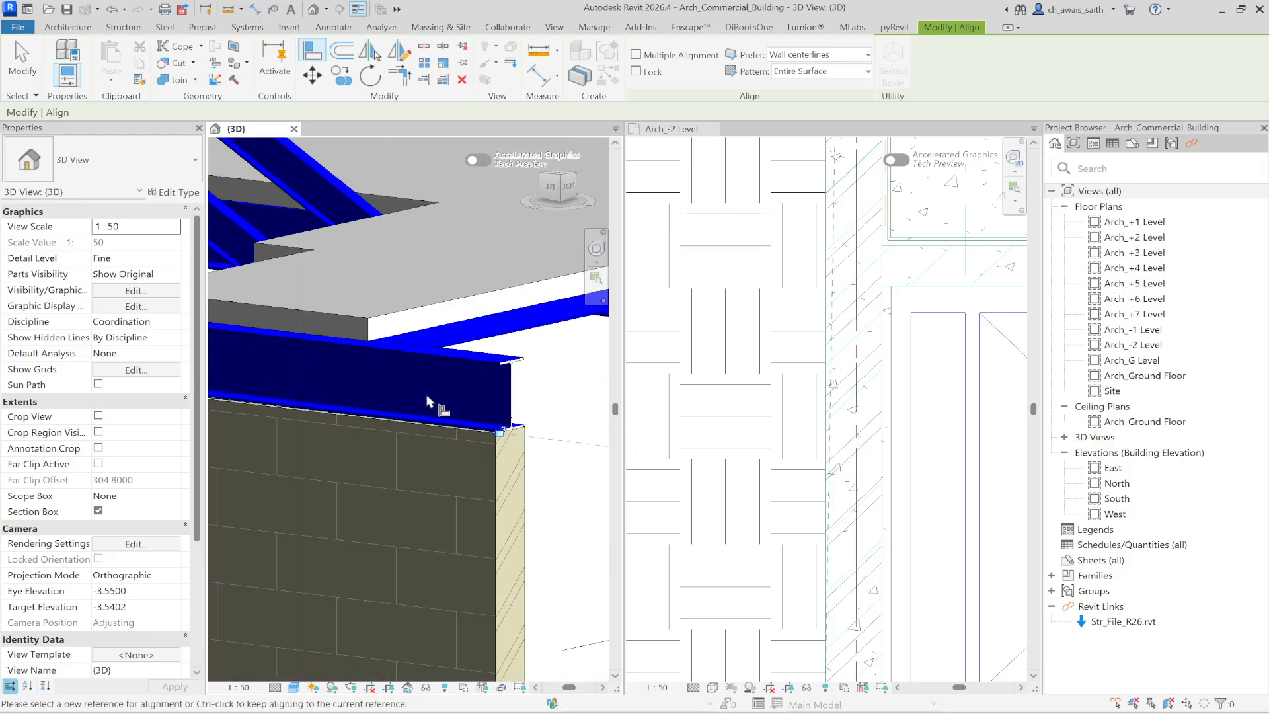
{"action": "left_click", "coordinate": [480, 424]}
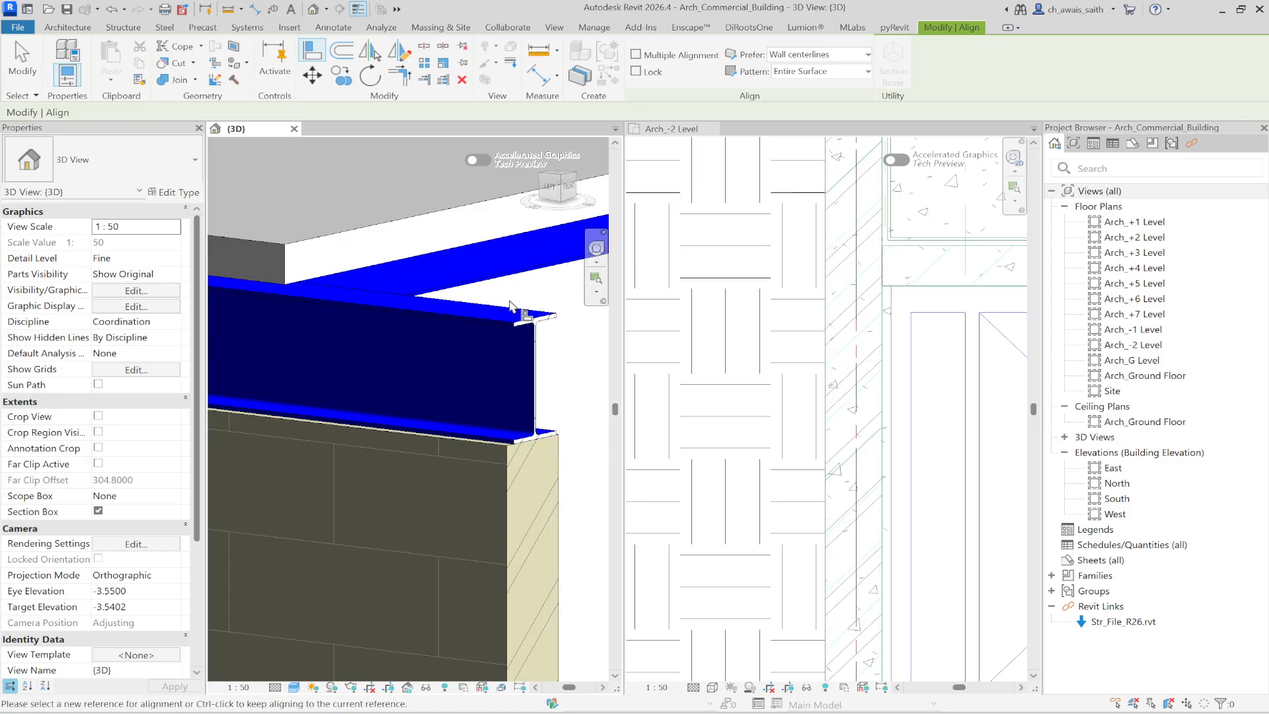
{"action": "scroll", "coordinate": [478, 327], "scroll_direction": "down", "scroll_amount": 2}
{"action": "middle_click_drag", "start_coordinate": [301, 336], "coordinate": [433, 359]}
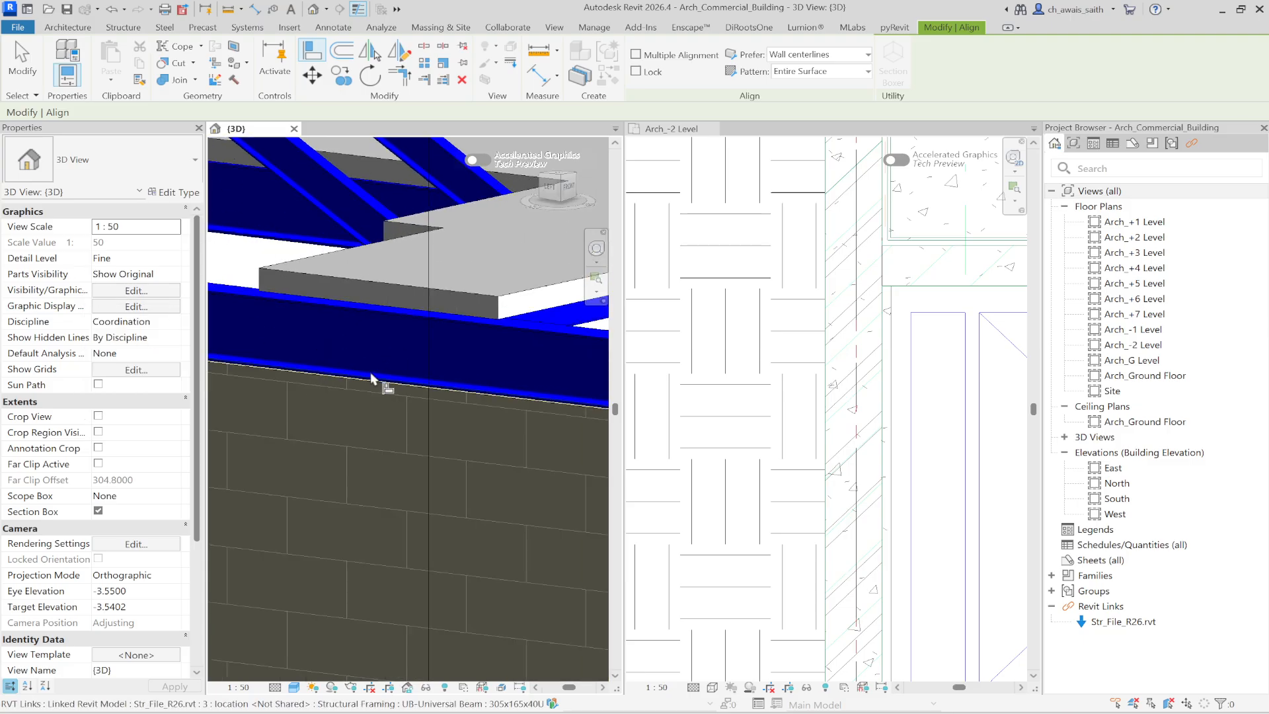
{"action": "left_click", "coordinate": [370, 393]}
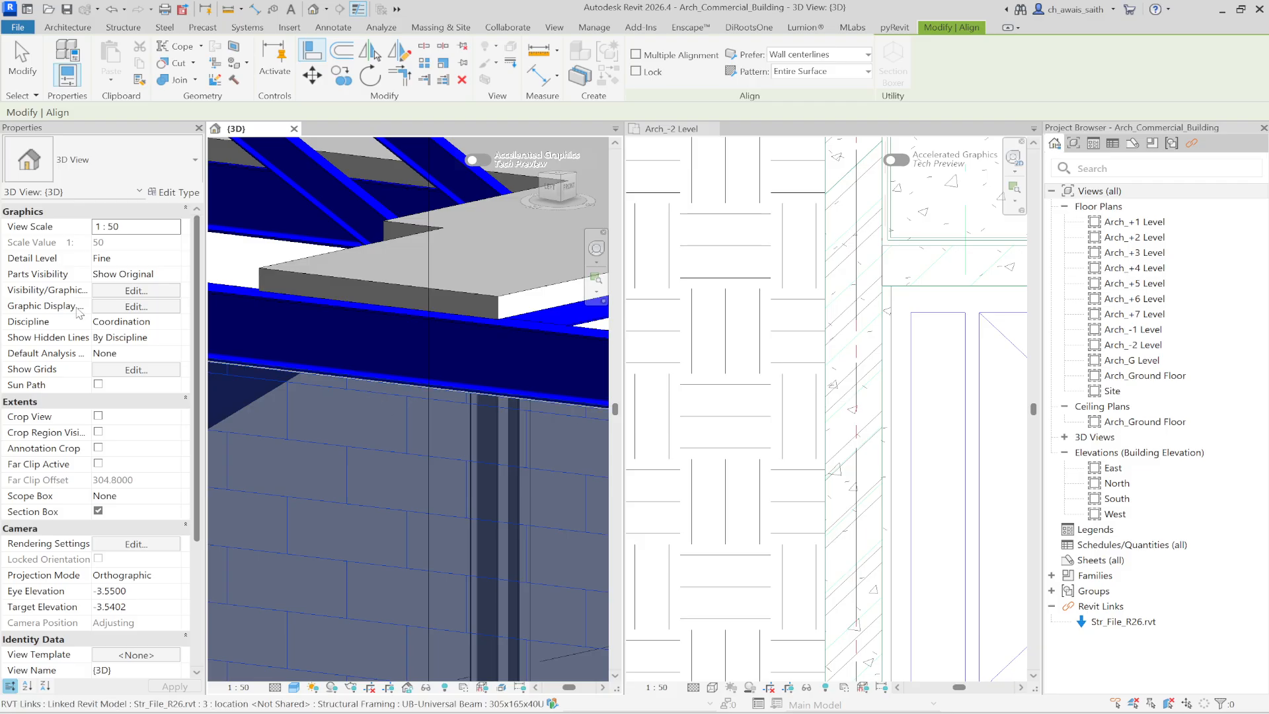
{"action": "key", "text": "Escape"}
{"action": "key", "text": "Escape"}
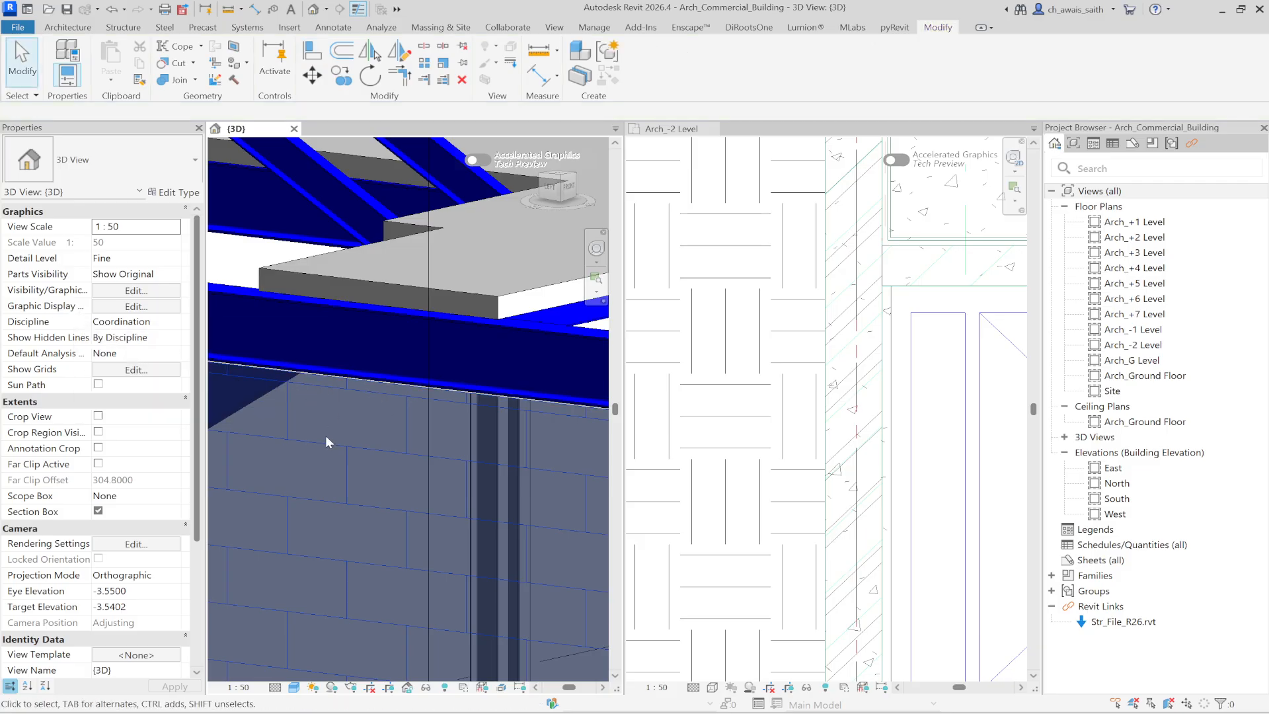
Set the -2 Level wall's top constraint to Up to level: Arch_-1 Level
{"action": "left_click", "coordinate": [720, 416]}
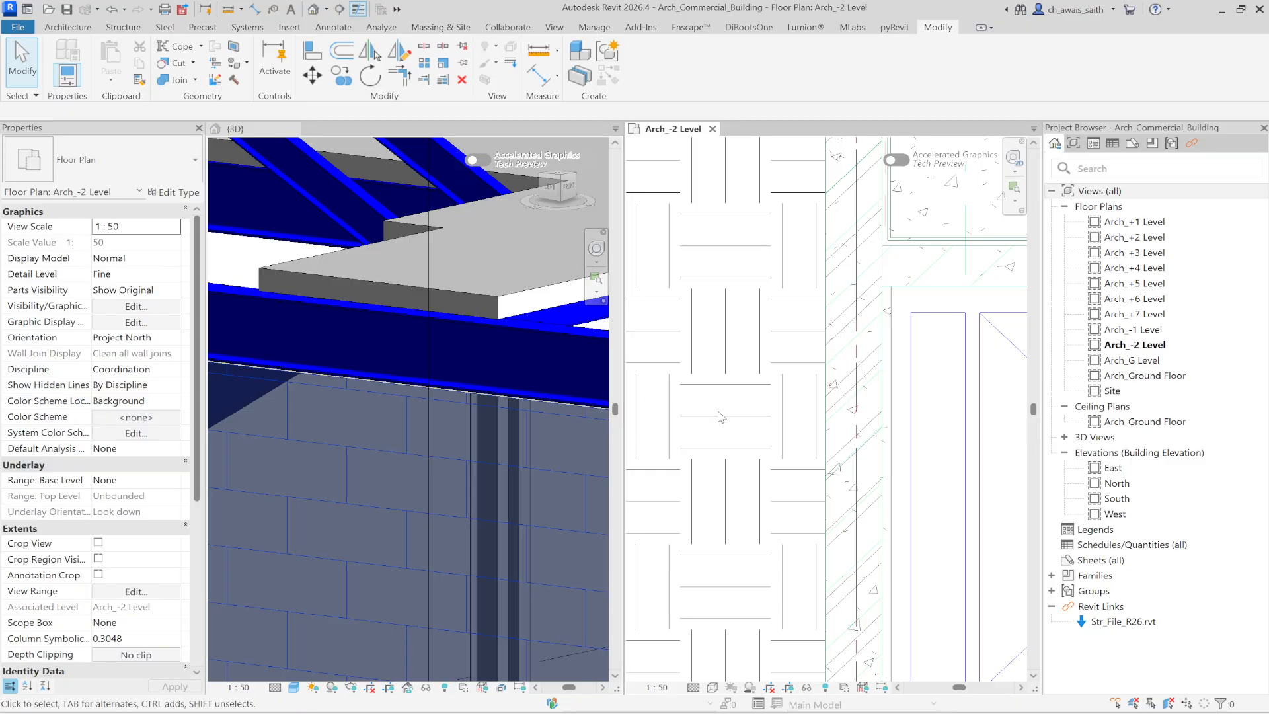
{"action": "mouse_move", "coordinate": [451, 466]}
{"action": "middle_mouse_down", "text": "shift"}
{"action": "mouse_move", "coordinate": [470, 410]}
{"action": "mouse_move", "coordinate": [522, 417]}
{"action": "middle_mouse_up", "text": "shift"}
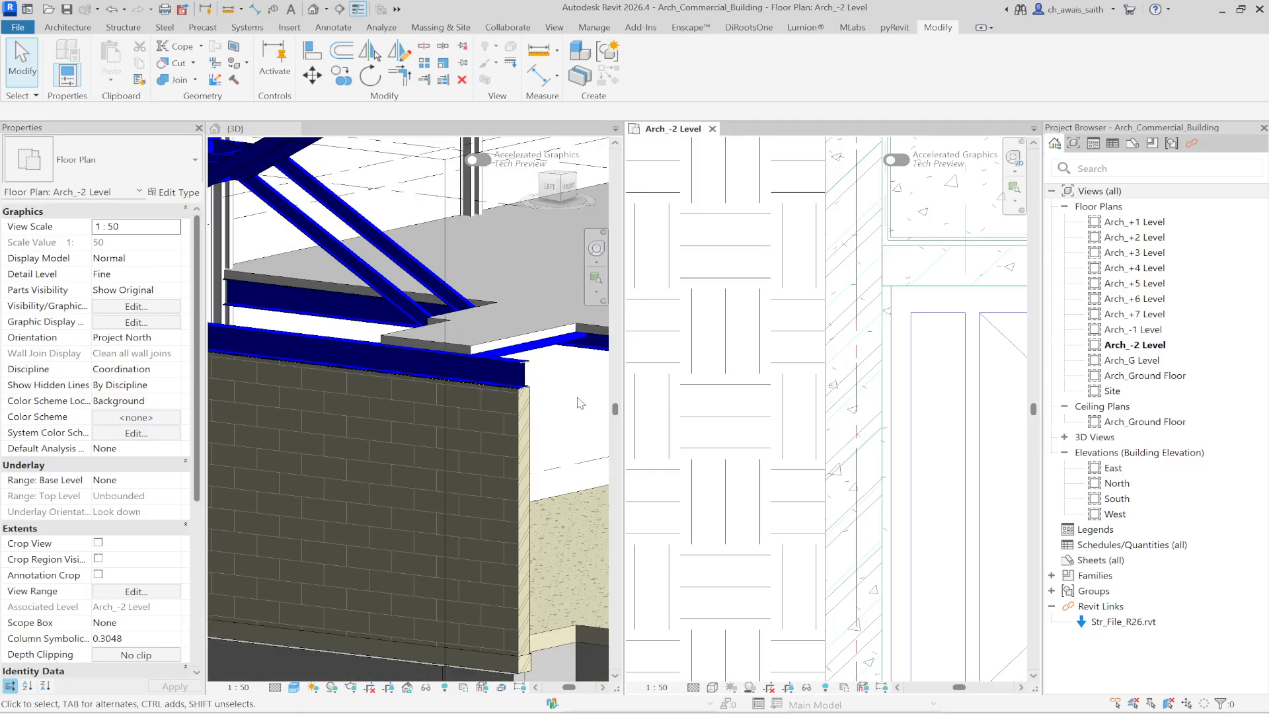
{"action": "left_click", "coordinate": [529, 416]}
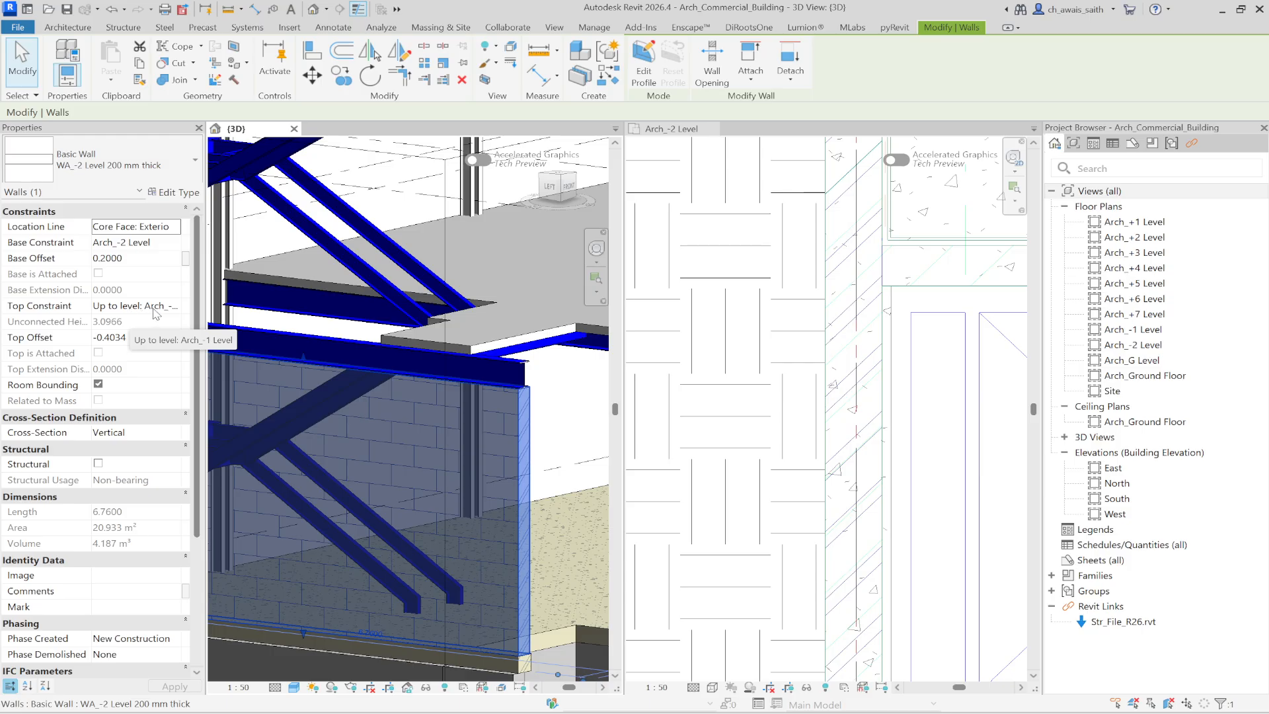
{"action": "left_click", "coordinate": [173, 308]}
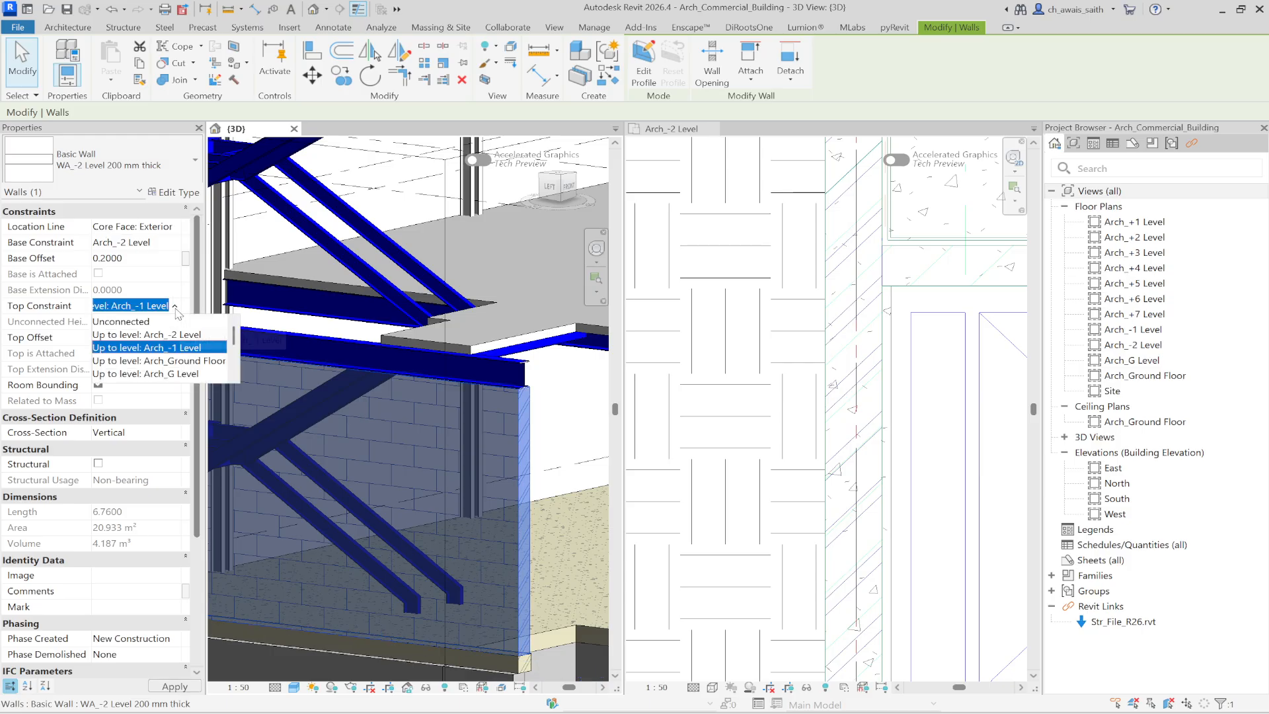
{"action": "left_click", "coordinate": [180, 349]}
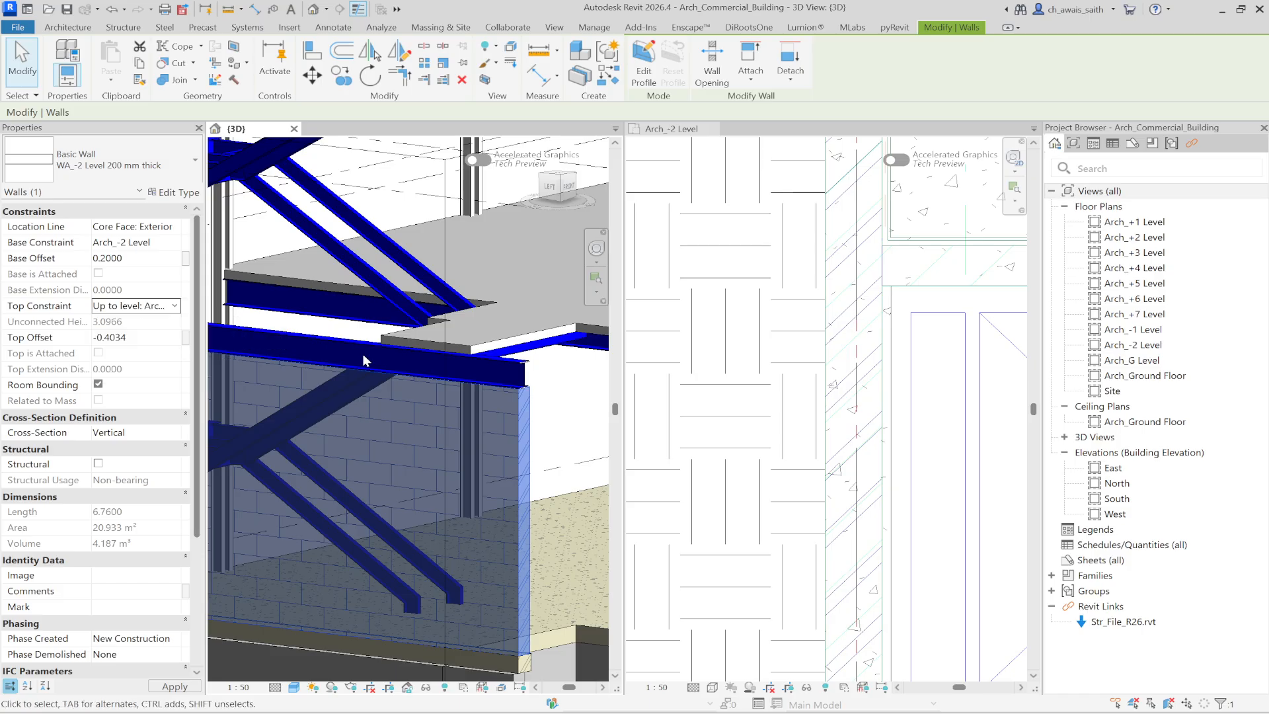
{"action": "key", "text": "Escape"}
Examine the -2 Level wall's face, its properties and its cut end beneath the steel beam
{"action": "scroll", "coordinate": [464, 439], "scroll_direction": "down", "scroll_amount": 3}
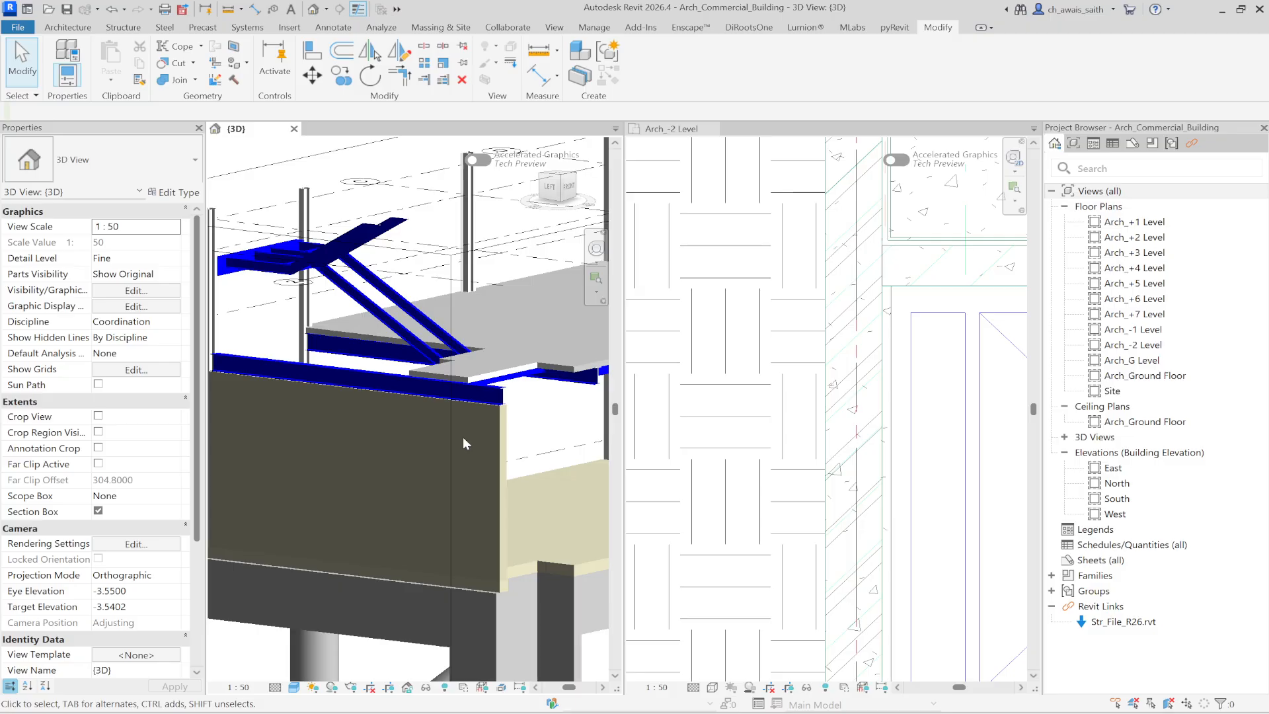
{"action": "scroll", "coordinate": [432, 438], "scroll_direction": "up", "scroll_amount": 3}
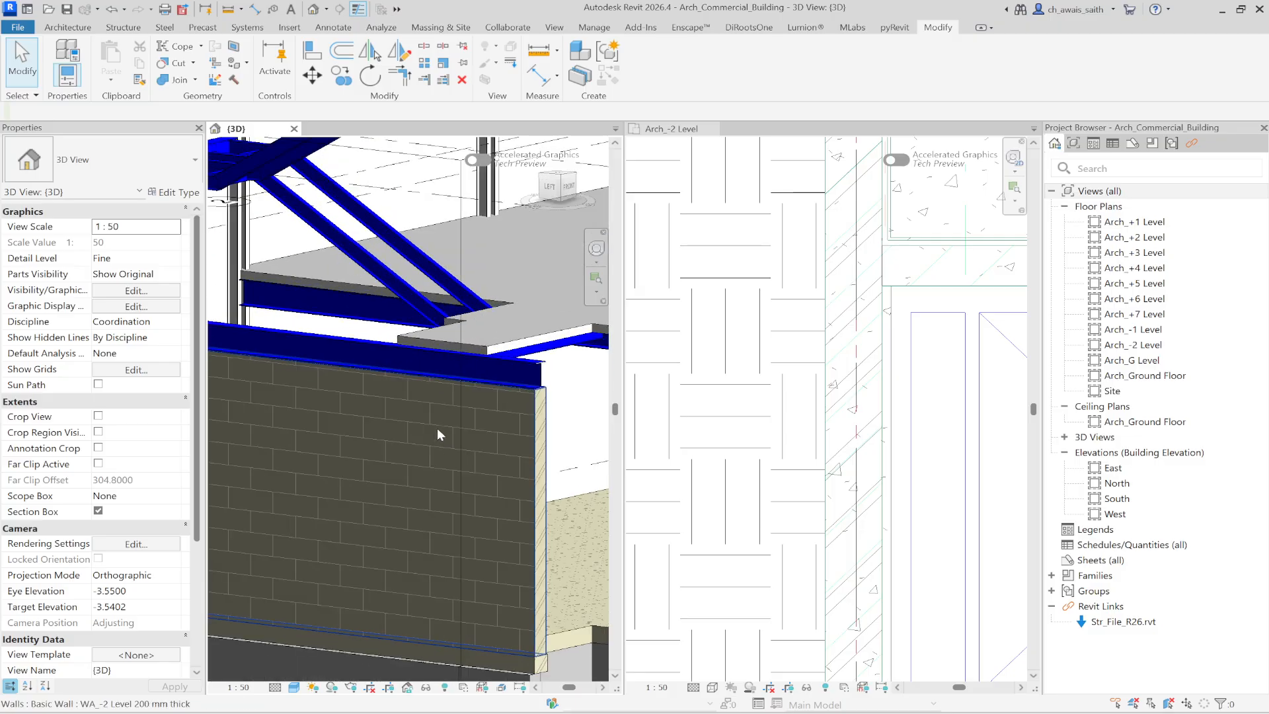
{"action": "left_click", "coordinate": [438, 426]}
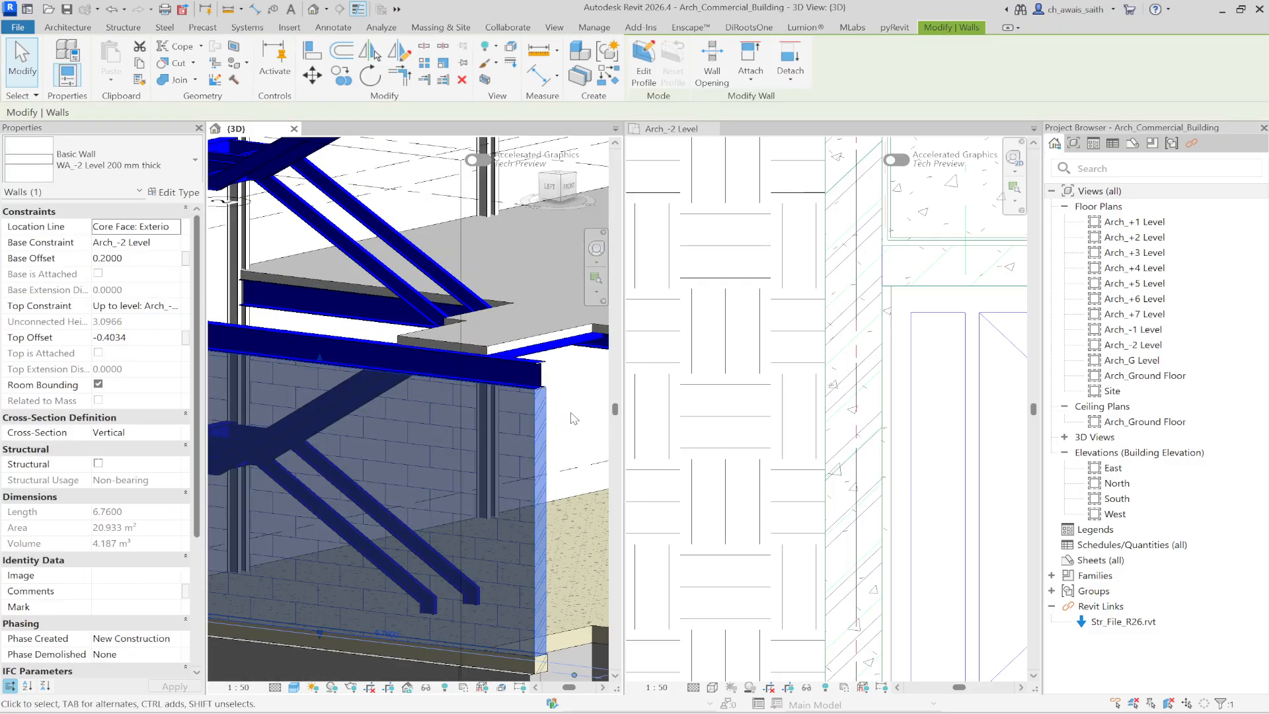
{"action": "key", "text": "Escape"}
{"action": "scroll", "coordinate": [408, 456], "scroll_direction": "up", "scroll_amount": 2}
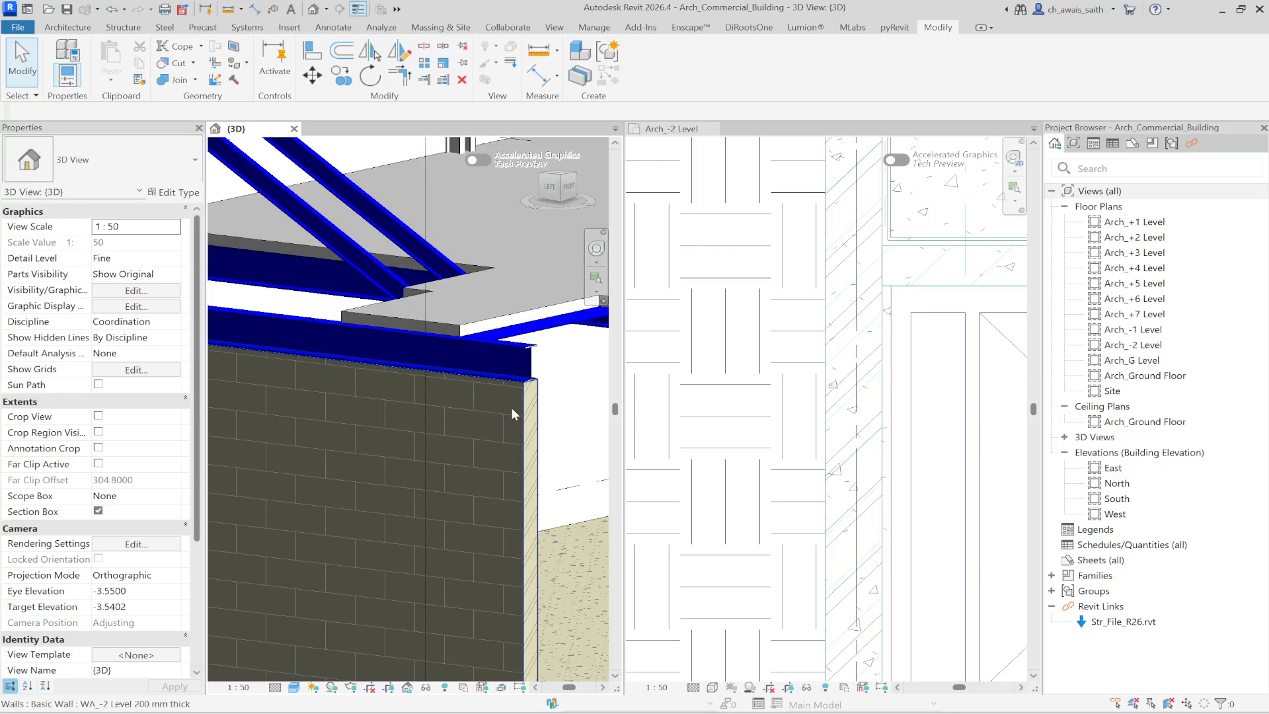
{"action": "scroll", "coordinate": [528, 397], "scroll_direction": "up", "scroll_amount": 2}
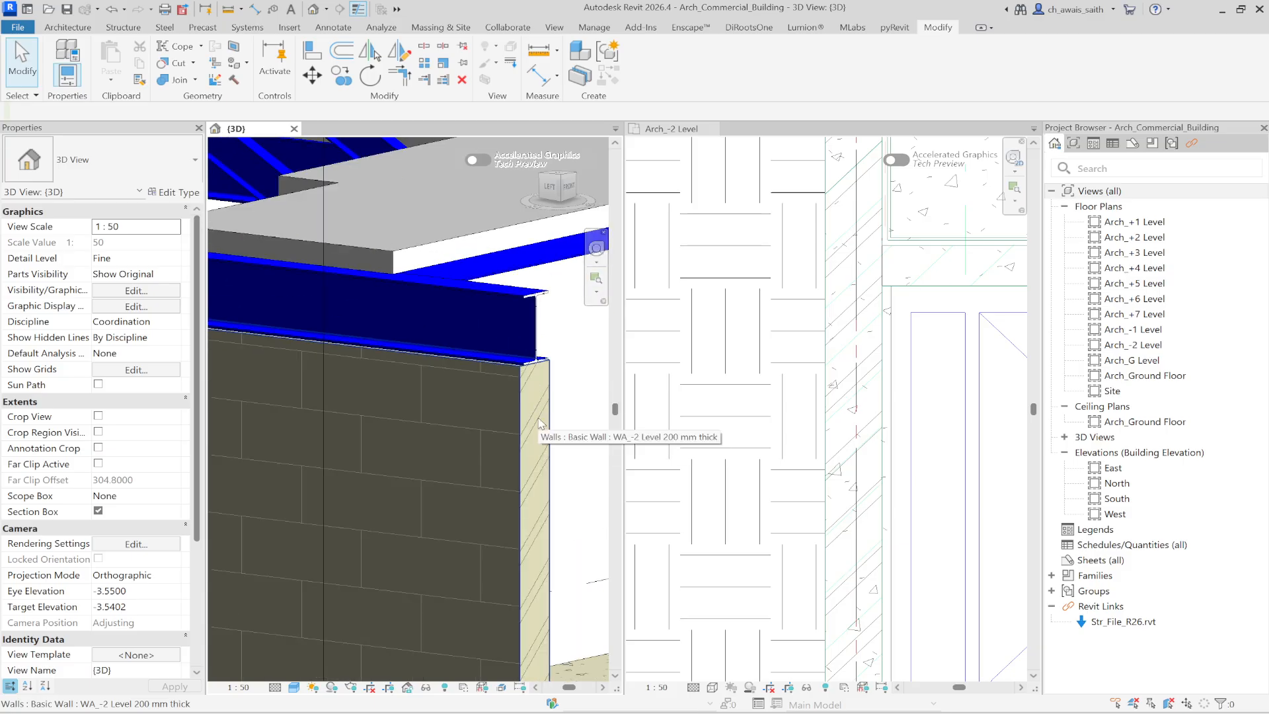
{"action": "left_click", "coordinate": [443, 426]}
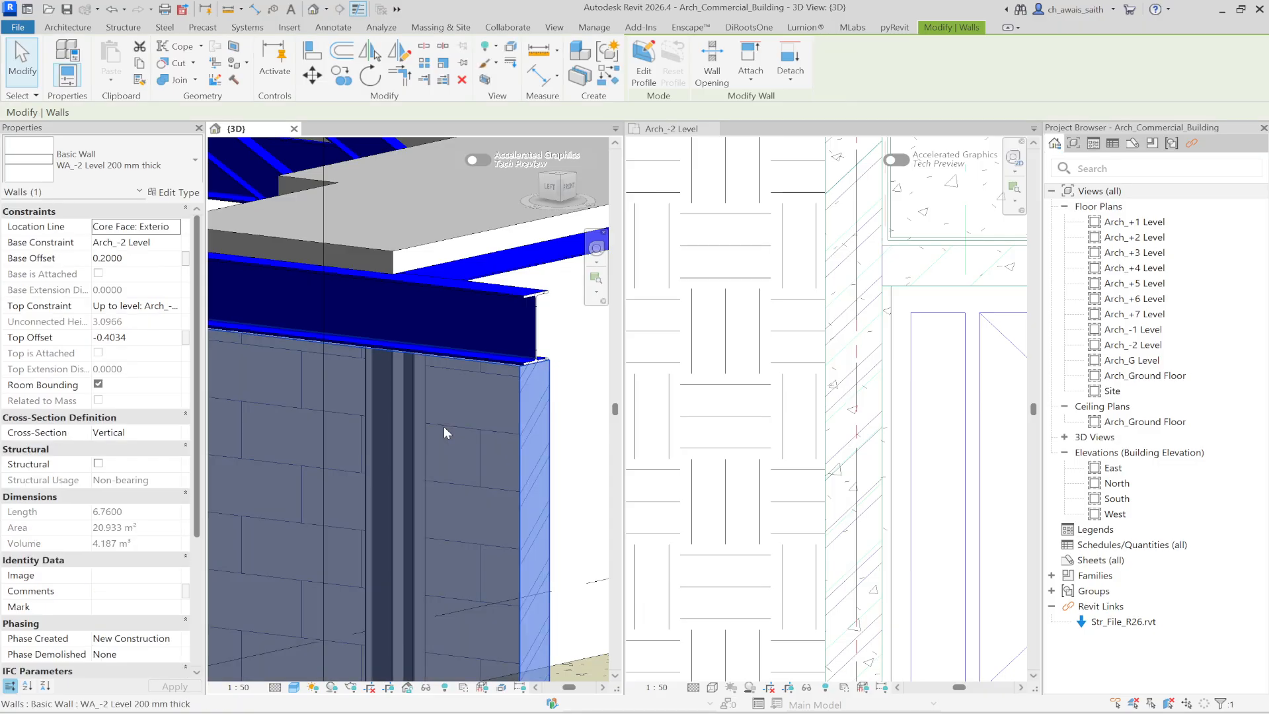
{"action": "key", "text": "Escape"}
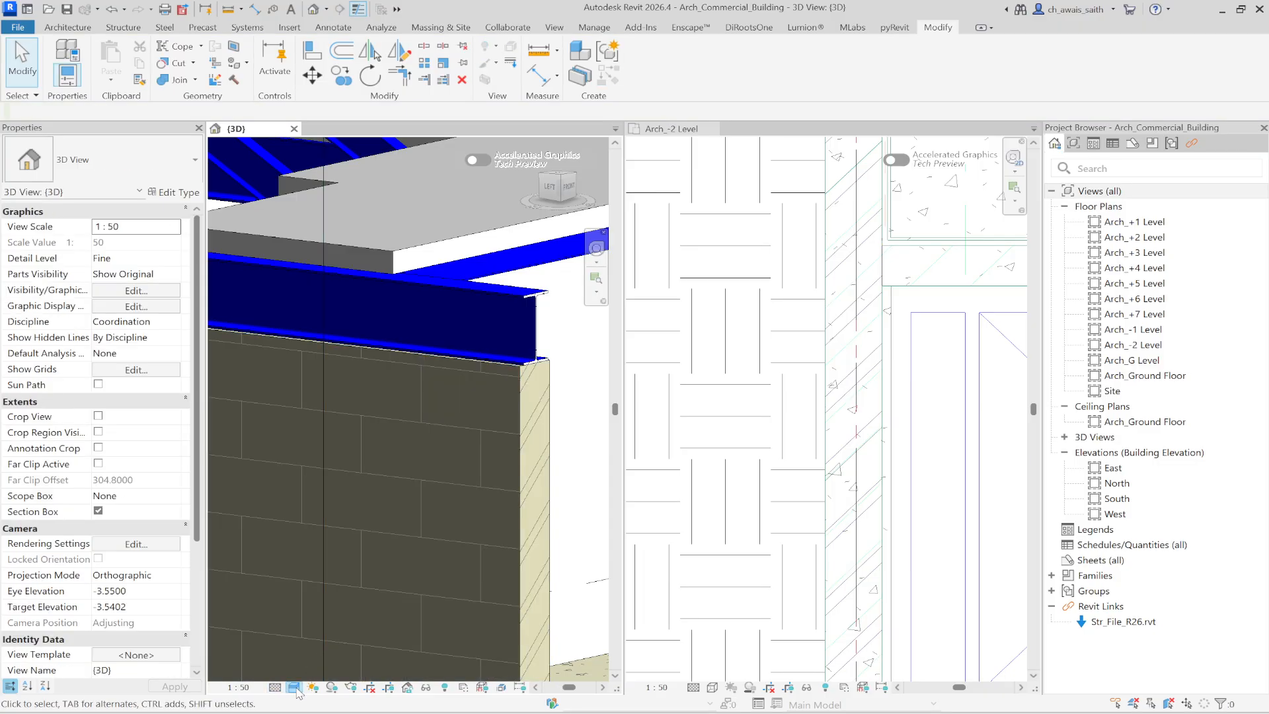
Switch the 3D view's visual style to Hidden Line
{"action": "scroll", "coordinate": [455, 477], "scroll_direction": "up", "scroll_amount": 5}
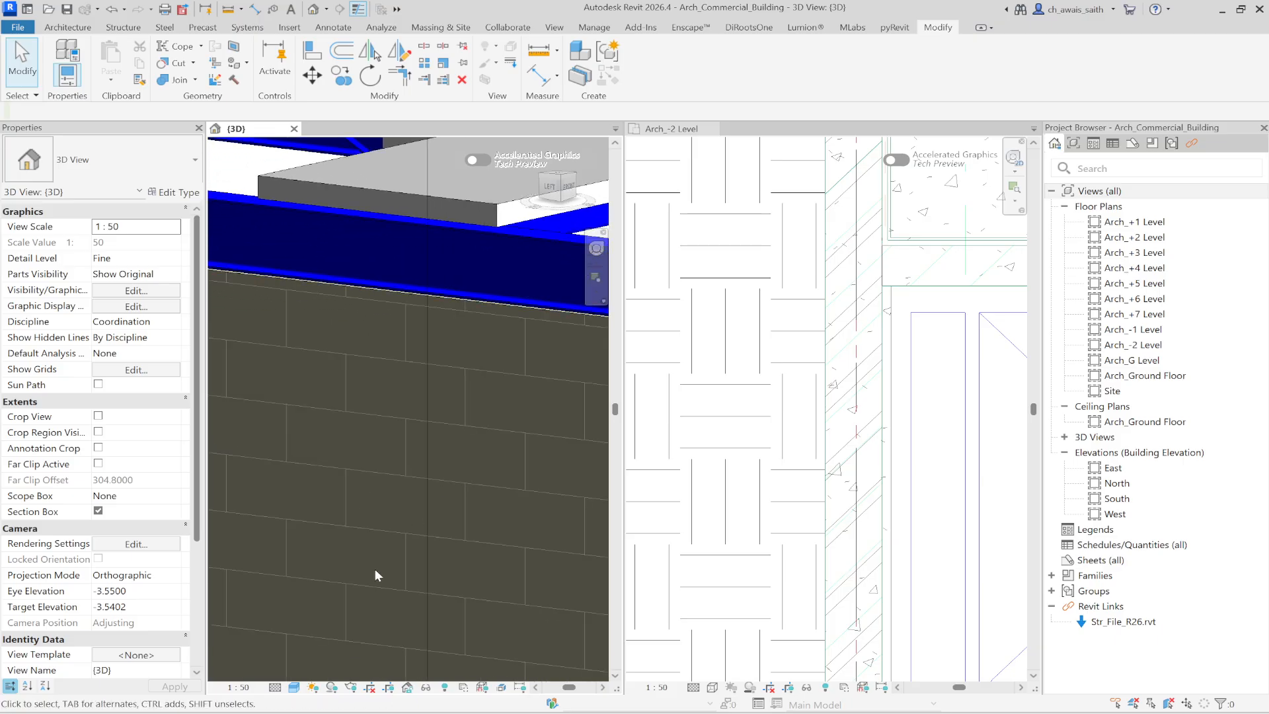
{"action": "left_click", "coordinate": [293, 687]}
{"action": "left_click", "coordinate": [318, 631]}
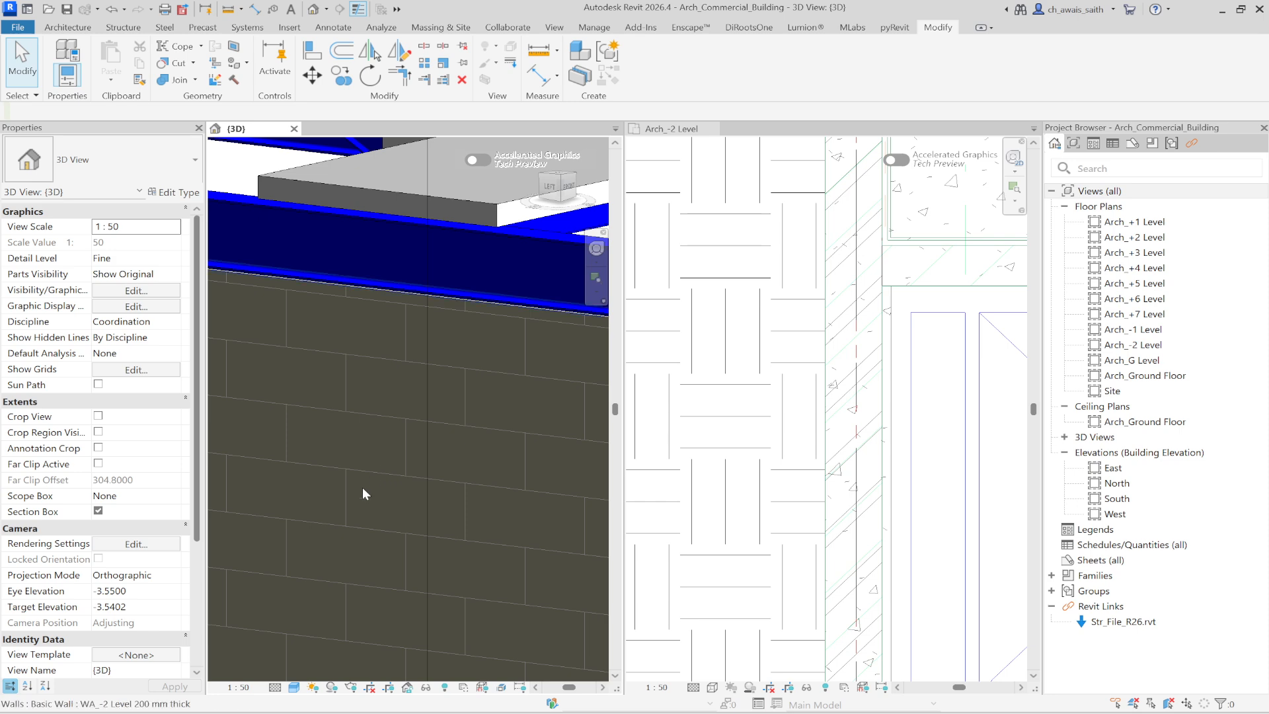
{"action": "left_click", "coordinate": [294, 688]}
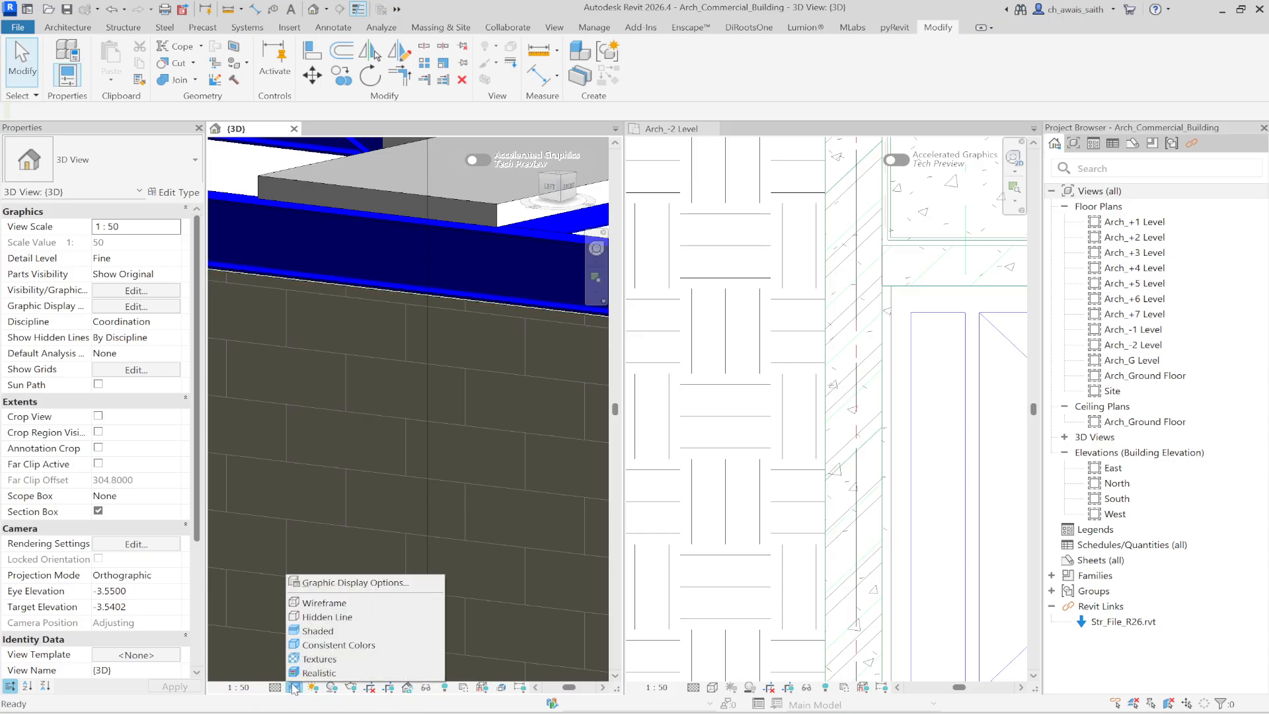
{"action": "left_click", "coordinate": [330, 618]}
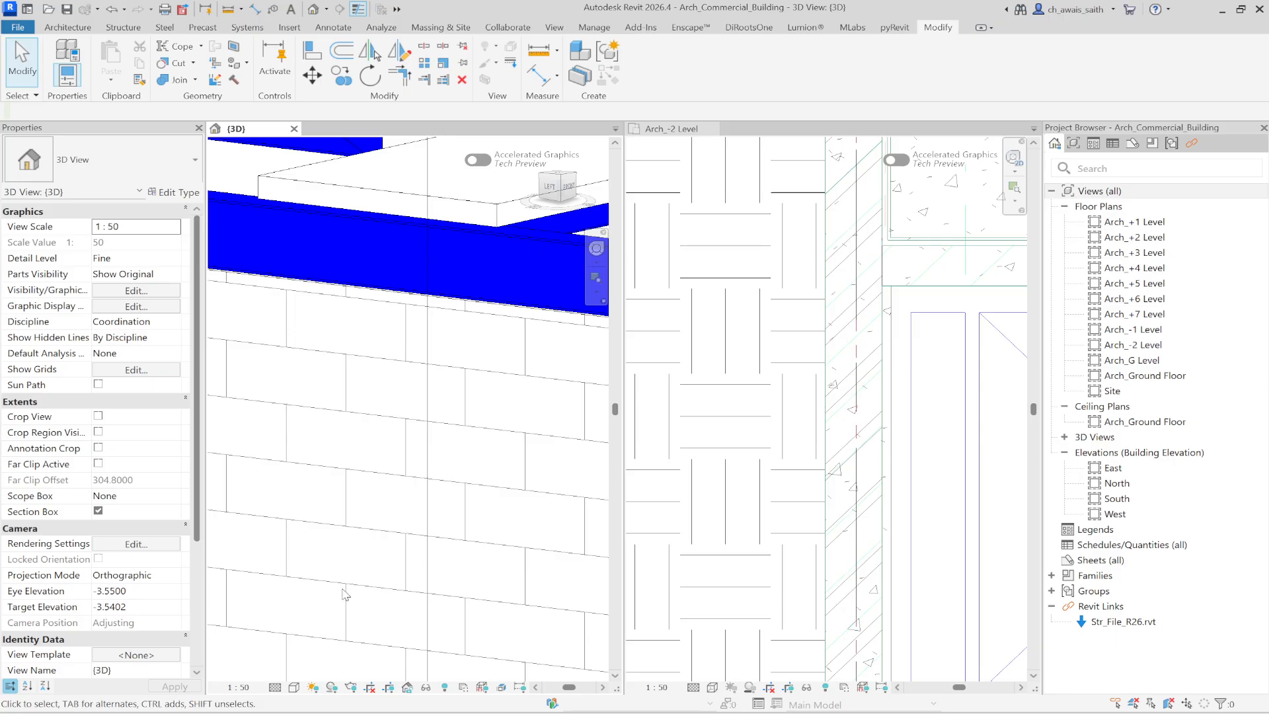
Orient the 3D view to the Left face and measure the height of one block in the wall's surface pattern
{"action": "left_click", "coordinate": [553, 197]}
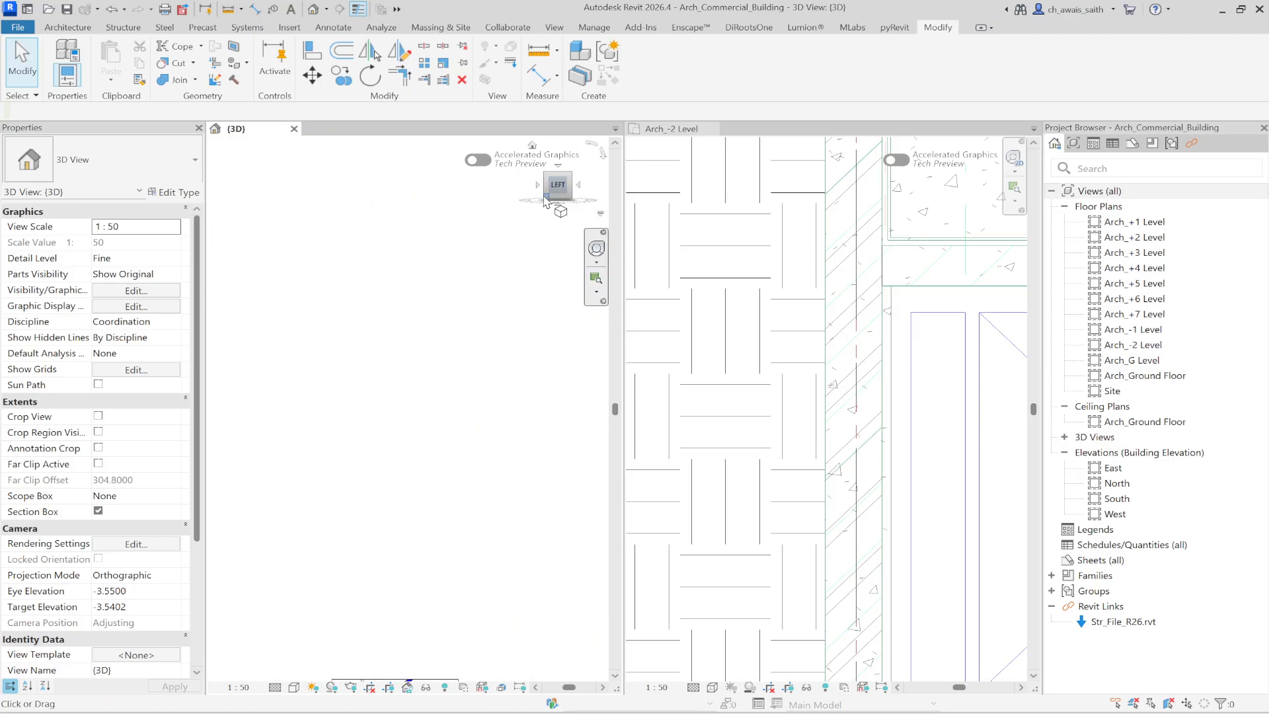
{"action": "scroll", "coordinate": [331, 388], "scroll_direction": "up", "scroll_amount": 8}
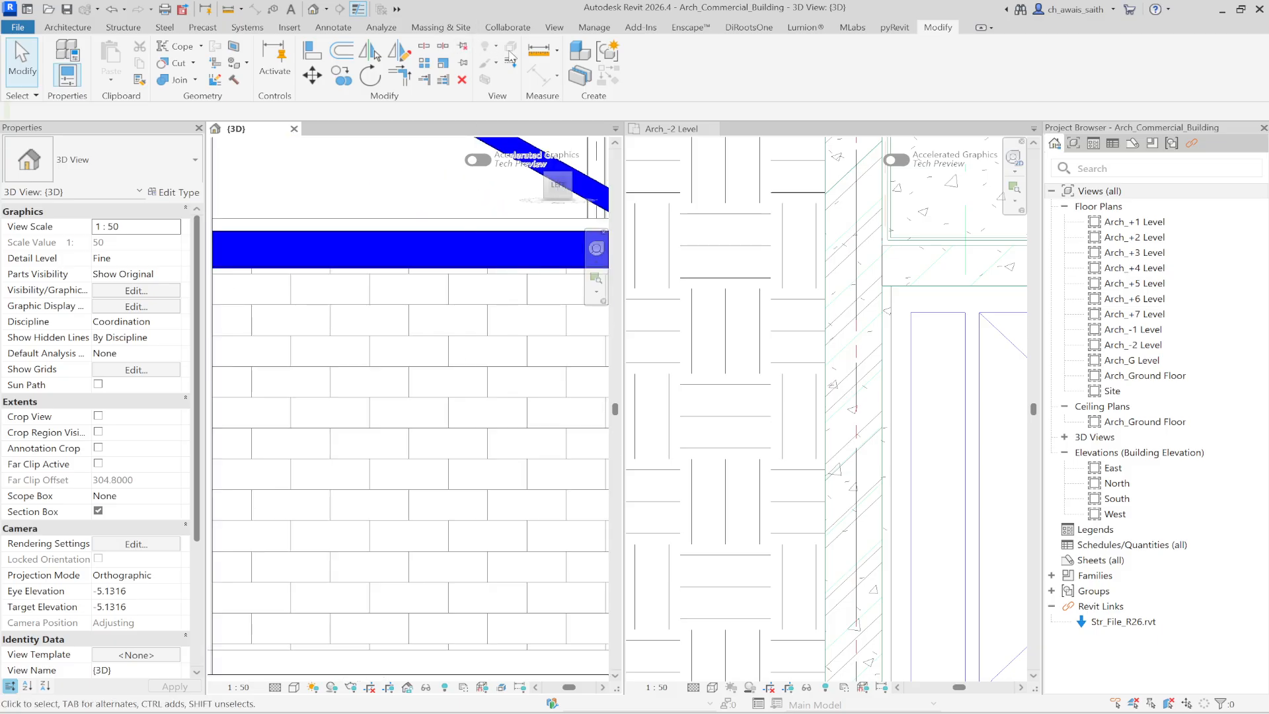
{"action": "left_click", "coordinate": [537, 52]}
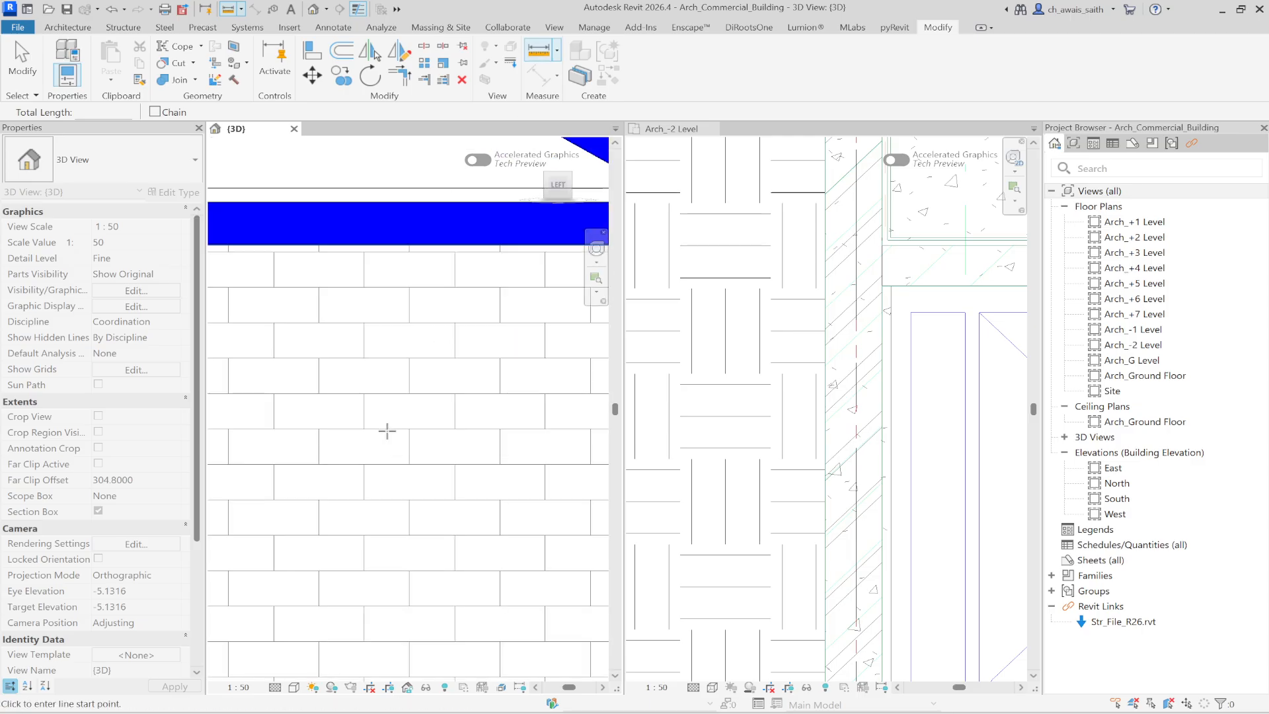
{"action": "scroll", "coordinate": [387, 431], "scroll_direction": "up", "scroll_amount": 2}
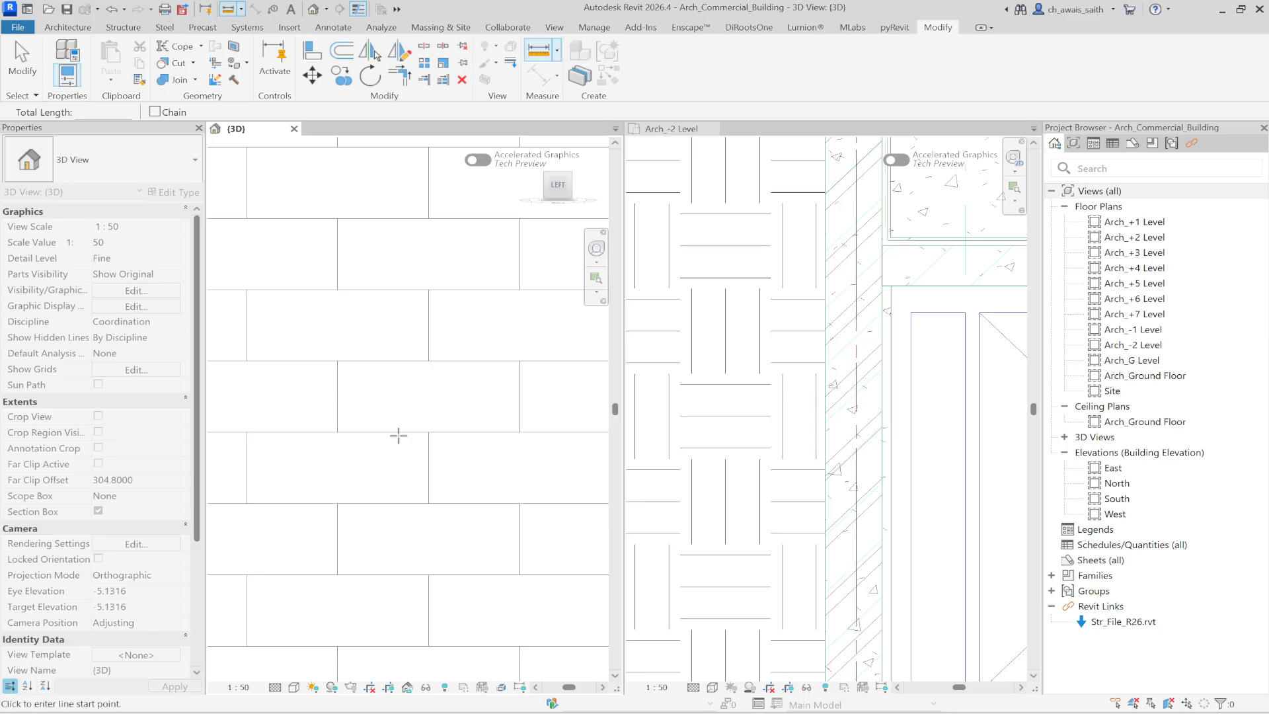
{"action": "left_click", "coordinate": [399, 433]}
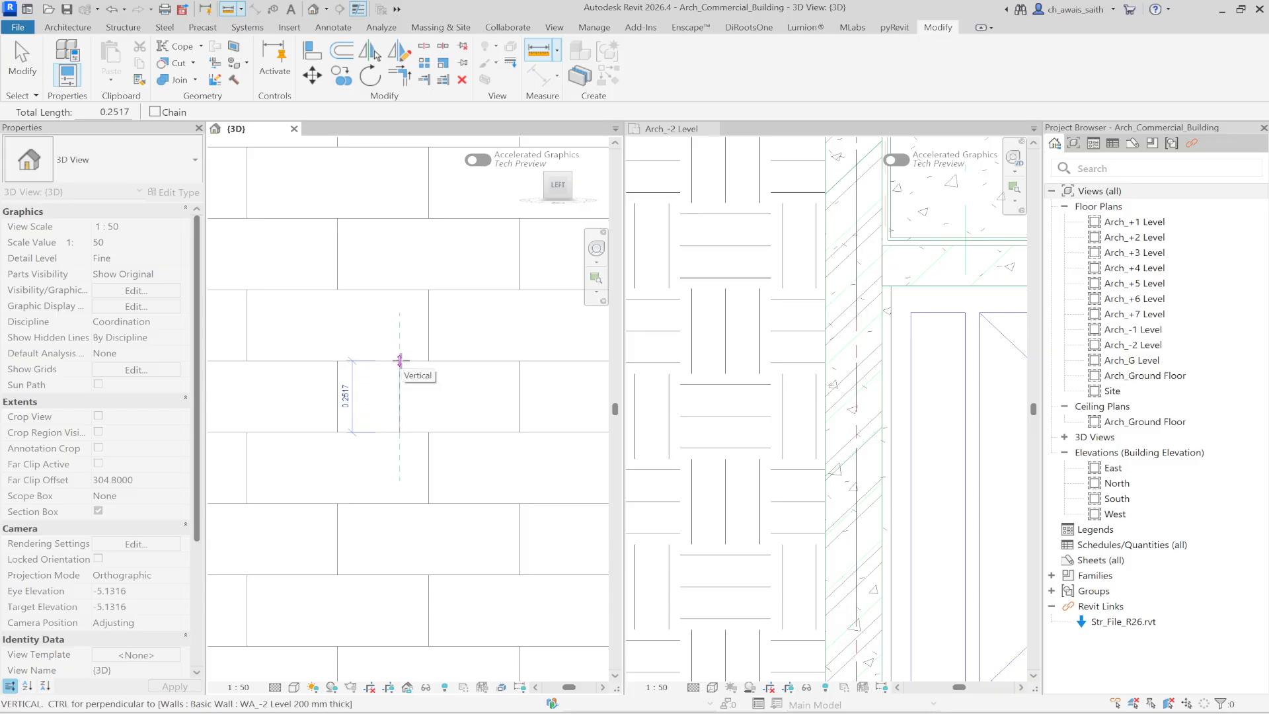
{"action": "left_click", "coordinate": [399, 361]}
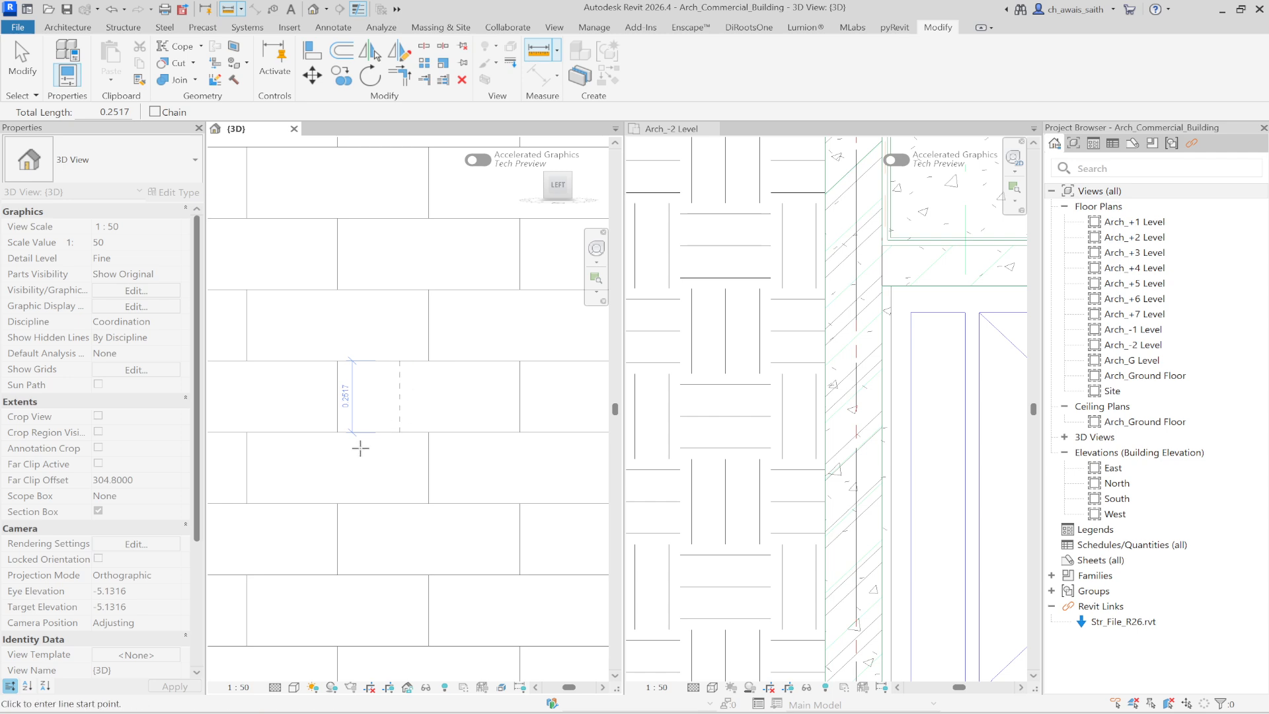
Measure the length of one block in the wall's surface pattern and end the measurement
{"action": "left_click", "coordinate": [337, 430]}
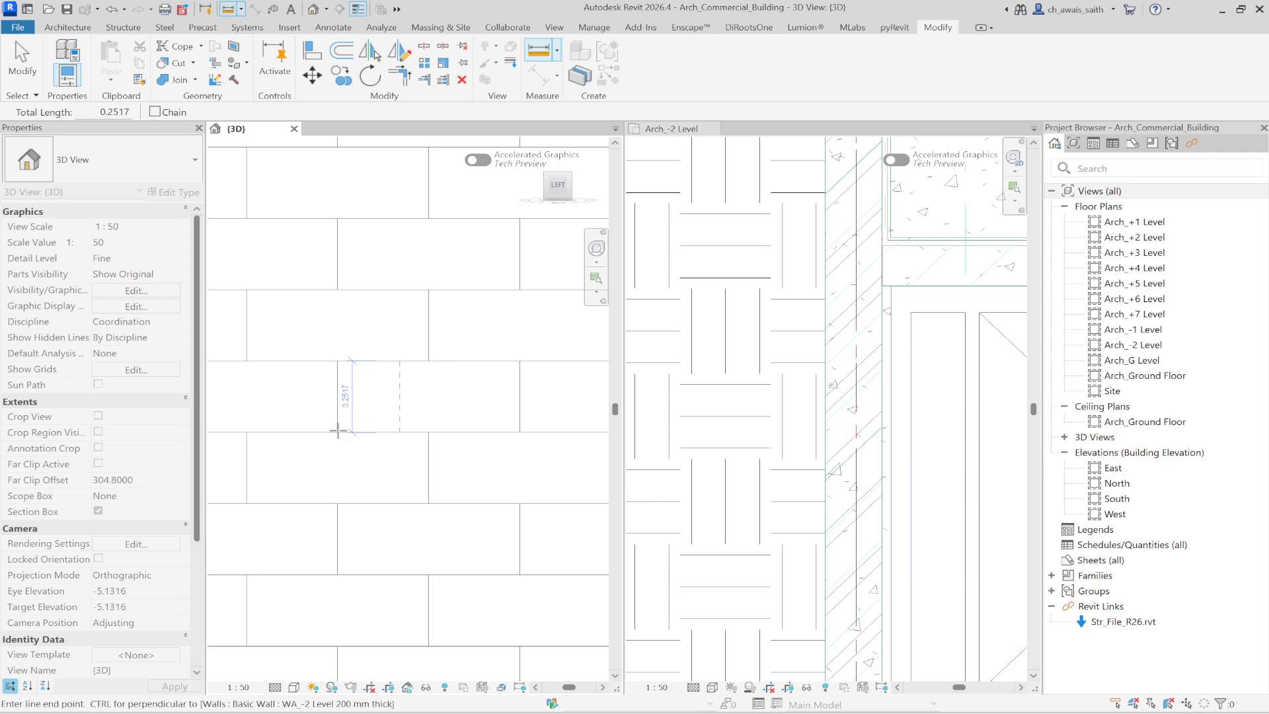
{"action": "left_click", "coordinate": [520, 431]}
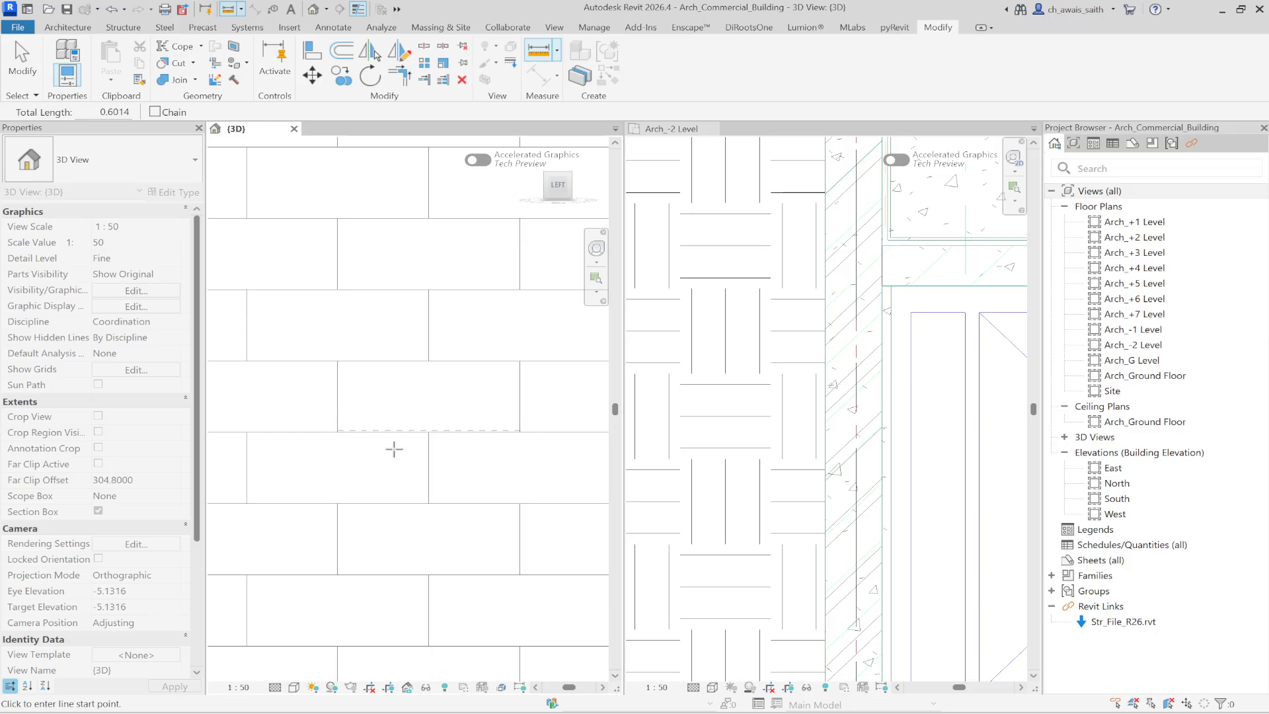
{"action": "key", "text": "Escape"}
Examine the block pattern across the full wall, and the wall's cut end beneath the beam in an oblique 3D view
{"action": "scroll", "coordinate": [373, 393], "scroll_direction": "down", "scroll_amount": 2}
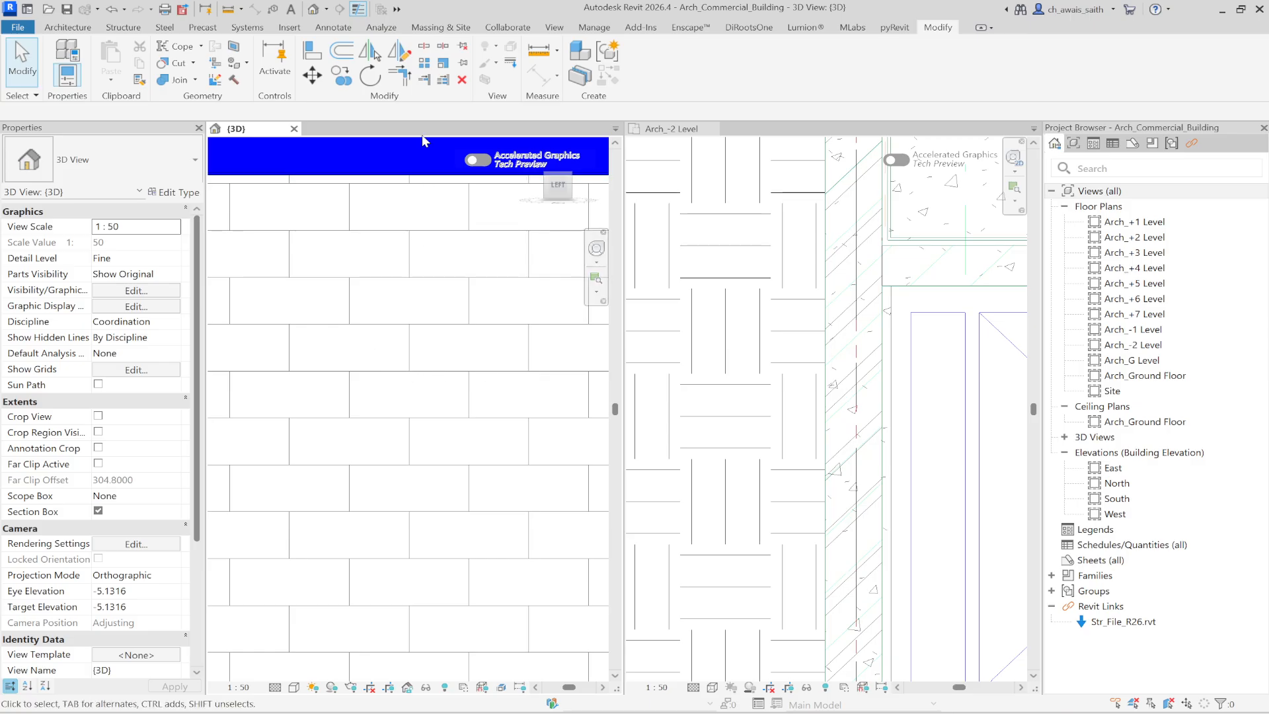
{"action": "scroll", "coordinate": [405, 324], "scroll_direction": "down", "scroll_amount": 2}
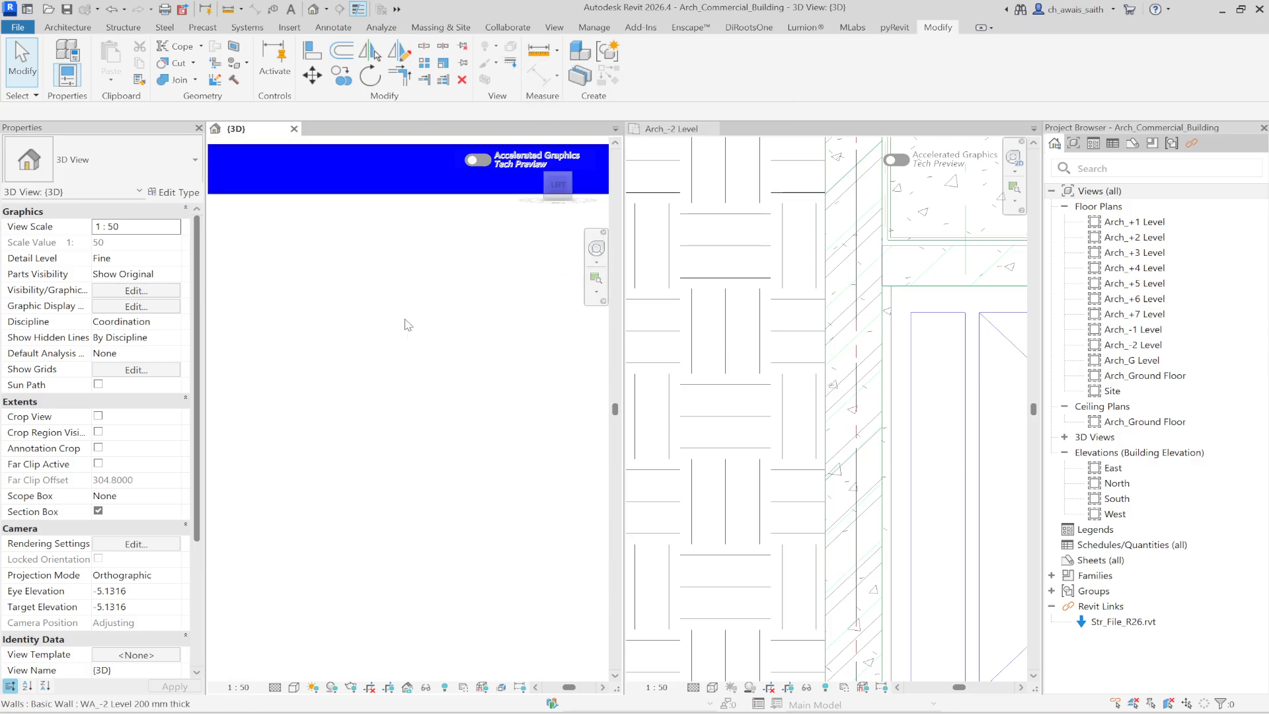
{"action": "scroll", "coordinate": [405, 326], "scroll_direction": "down", "scroll_amount": 2}
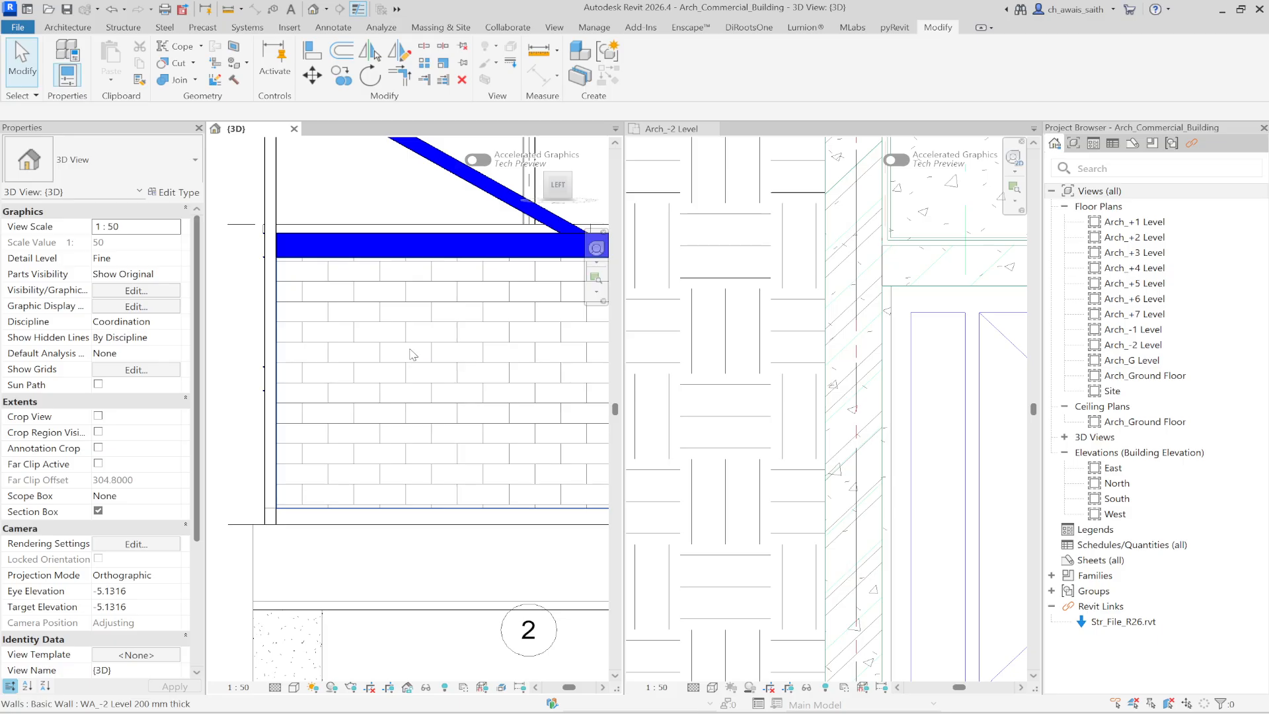
{"action": "scroll", "coordinate": [383, 363], "scroll_direction": "down", "scroll_amount": 5}
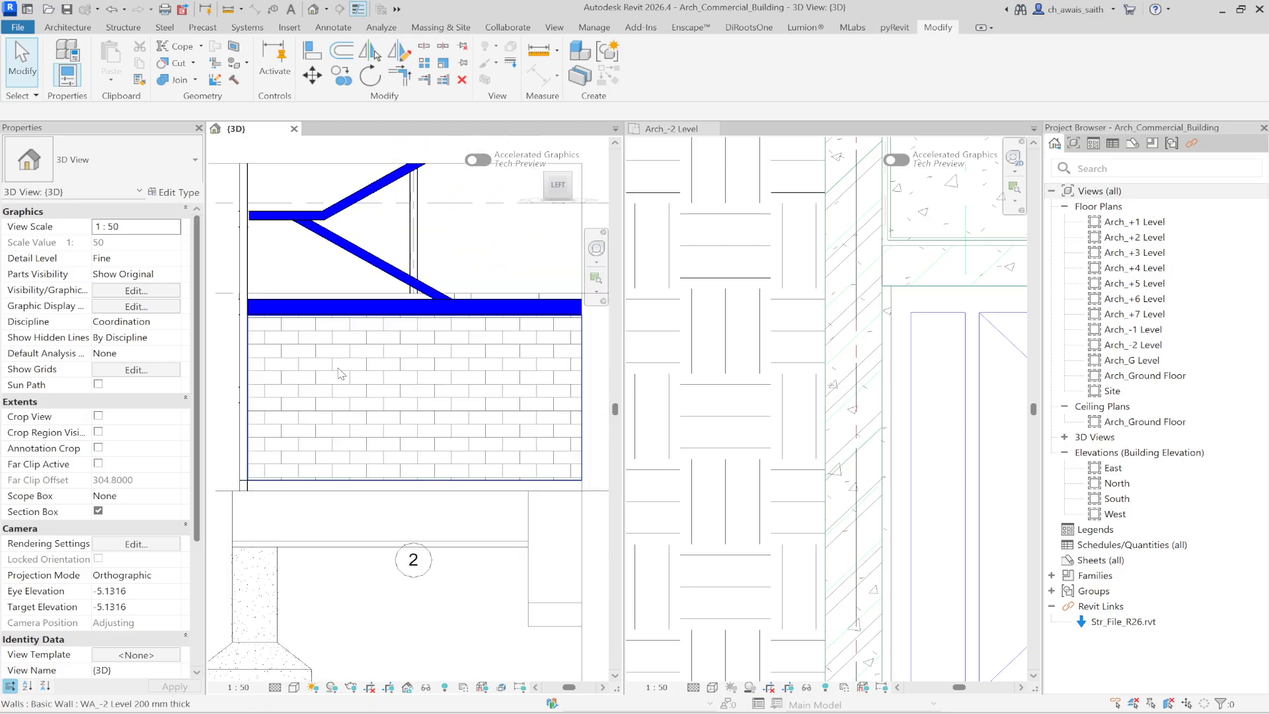
{"action": "middle_click_drag", "start_coordinate": [351, 371], "coordinate": [398, 408], "text": "shift"}
{"action": "scroll", "coordinate": [374, 429], "scroll_direction": "up", "scroll_amount": 4}
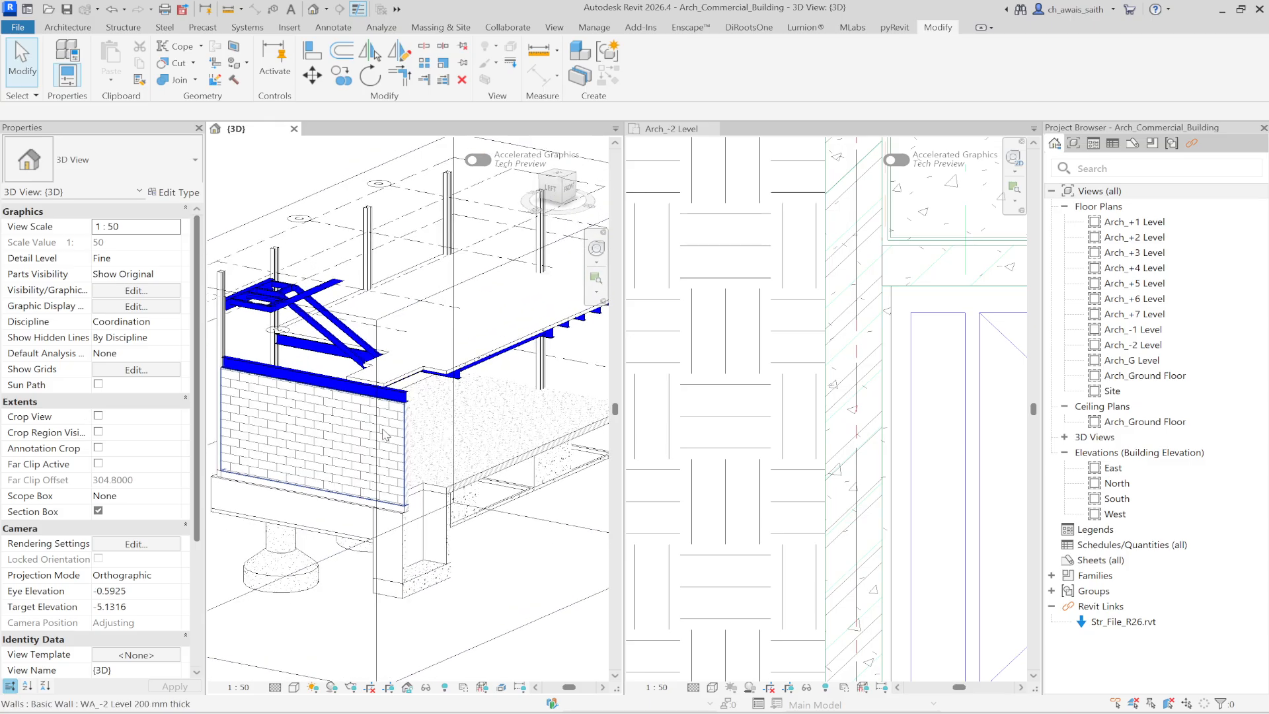
{"action": "scroll", "coordinate": [376, 424], "scroll_direction": "up", "scroll_amount": 3}
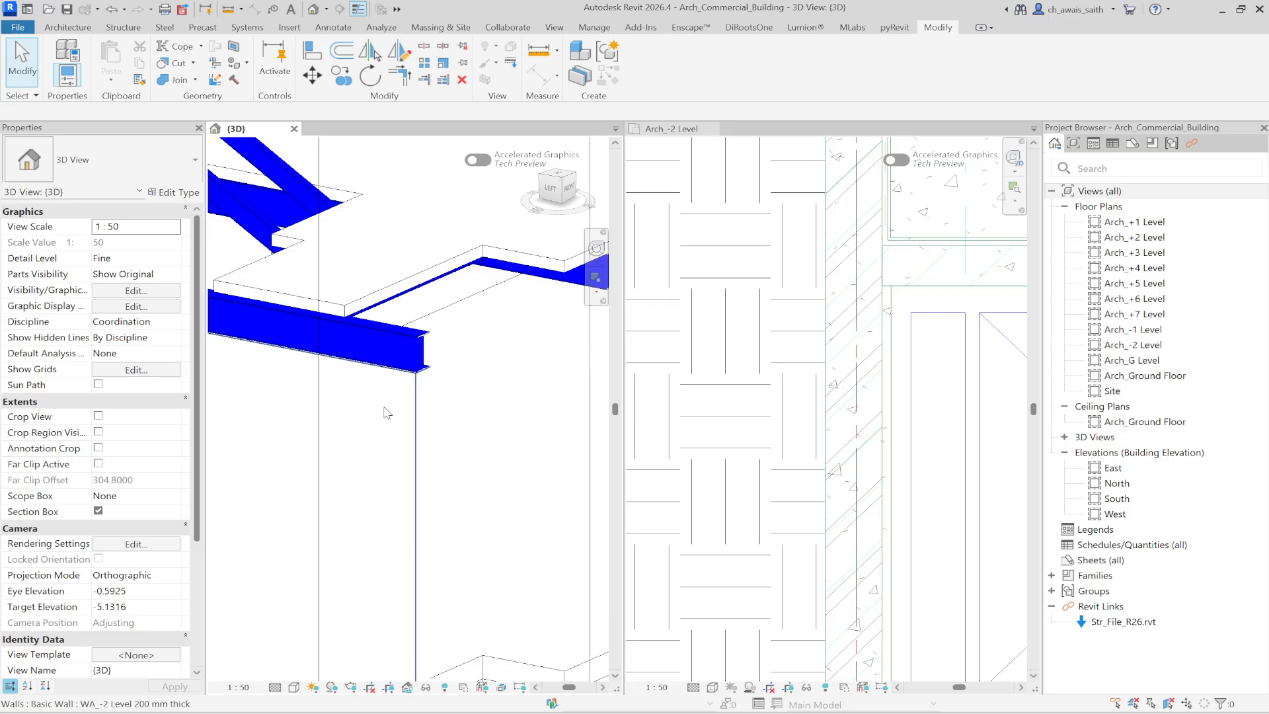
Switch the 3D view's visual style to Shaded
{"action": "middle_click_drag", "start_coordinate": [378, 407], "coordinate": [456, 373]}
{"action": "scroll", "coordinate": [455, 373], "scroll_direction": "up", "scroll_amount": 1}
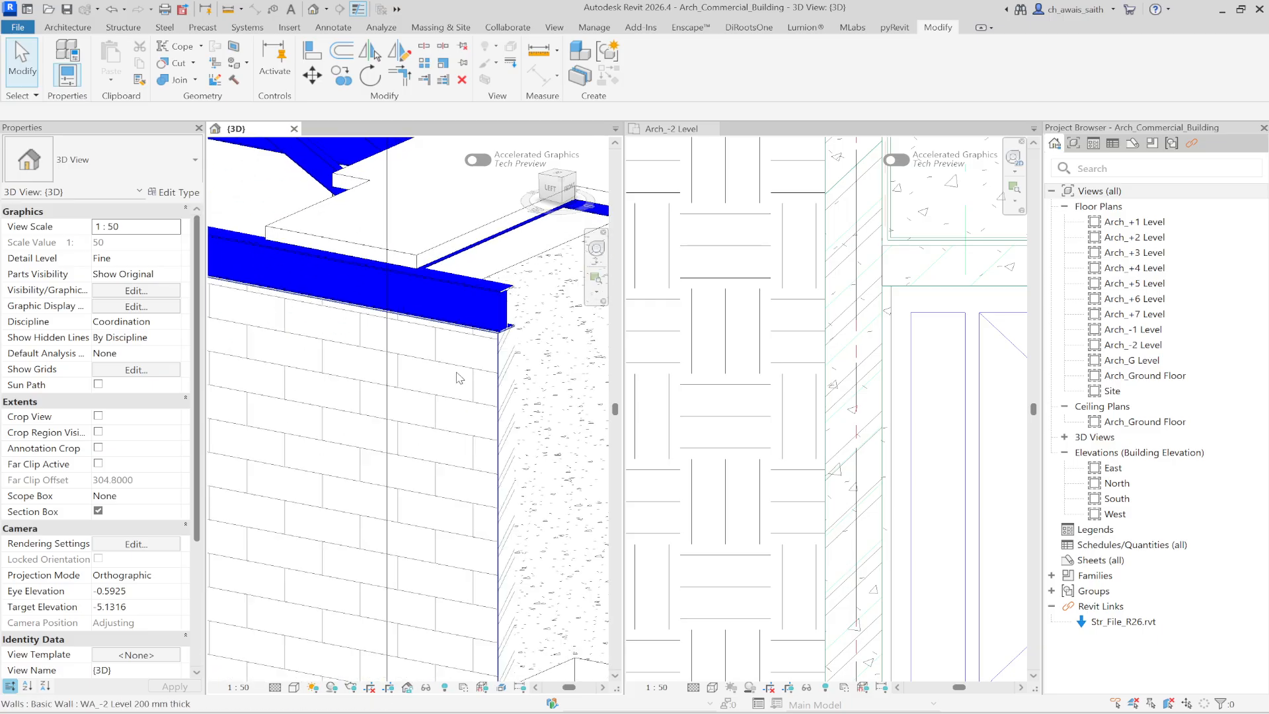
{"action": "middle_click_drag", "start_coordinate": [414, 416], "coordinate": [434, 427]}
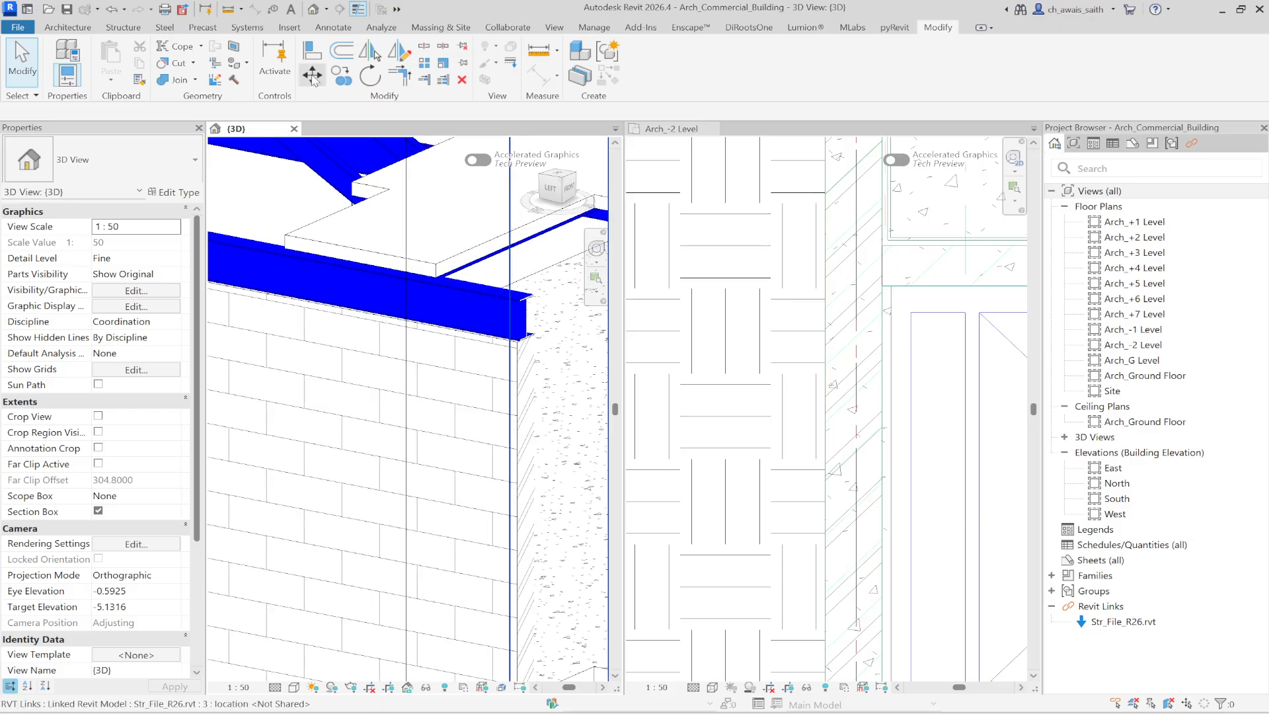
{"action": "scroll", "coordinate": [326, 311], "scroll_direction": "down", "scroll_amount": 1}
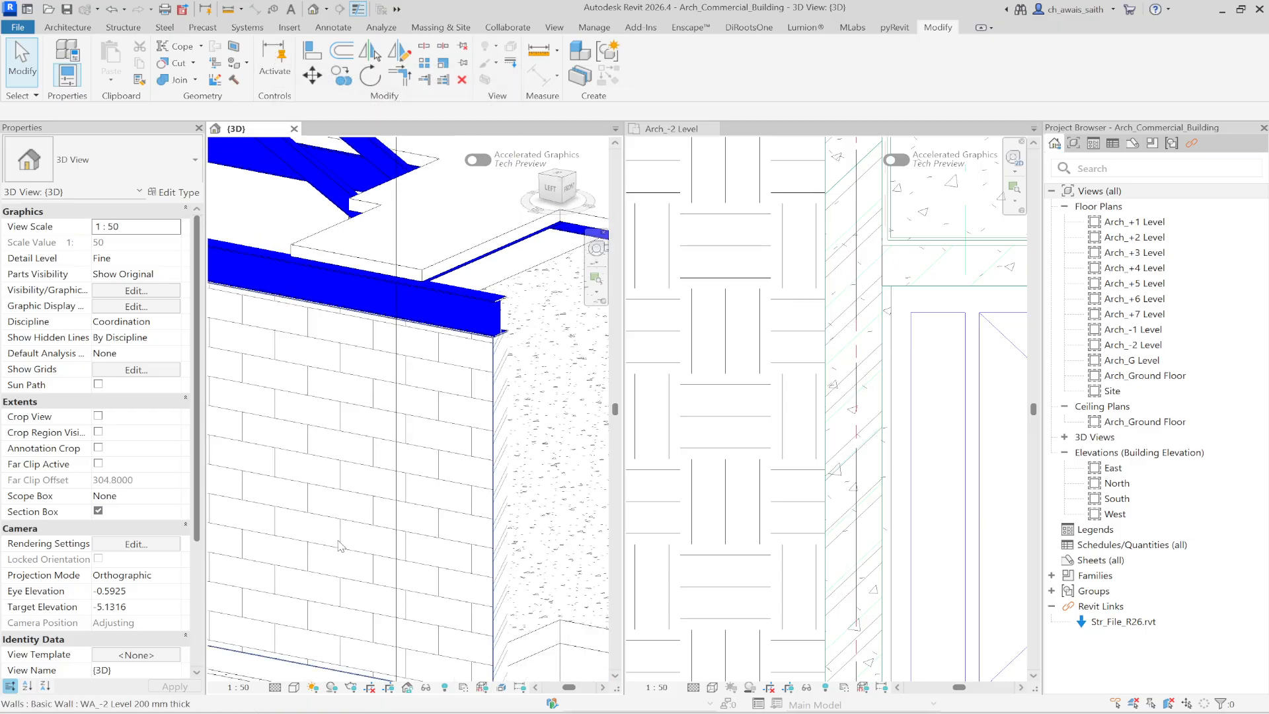
{"action": "left_click", "coordinate": [295, 687]}
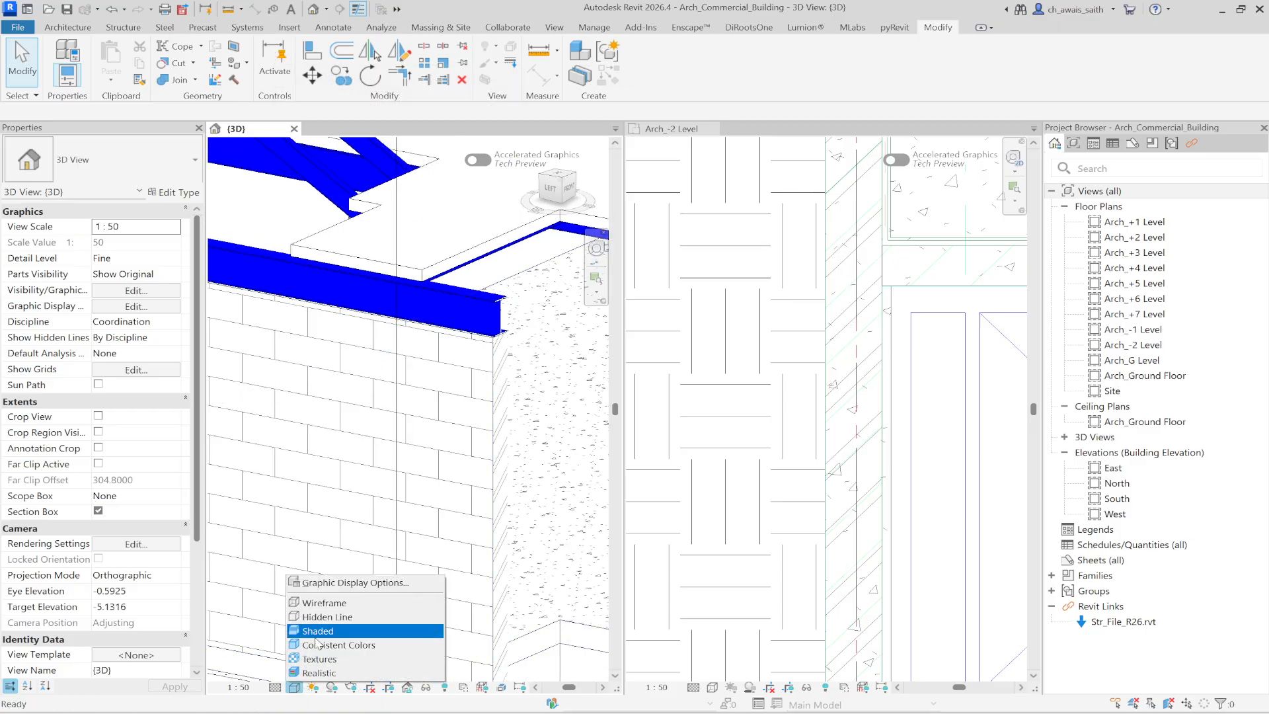
{"action": "left_click", "coordinate": [315, 635]}
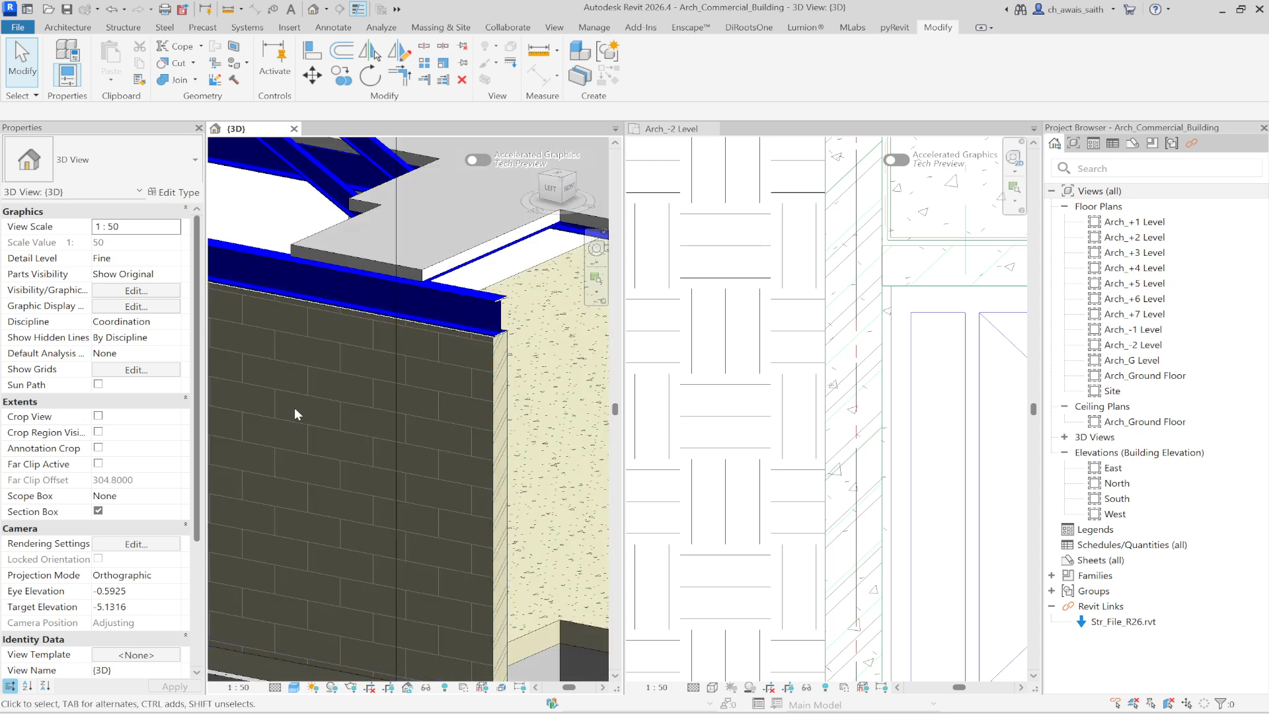
Select the 3D section box and extend it in the Arch_-2 Level plan to just beyond grid 5
{"action": "scroll", "coordinate": [398, 402], "scroll_direction": "down", "scroll_amount": 4}
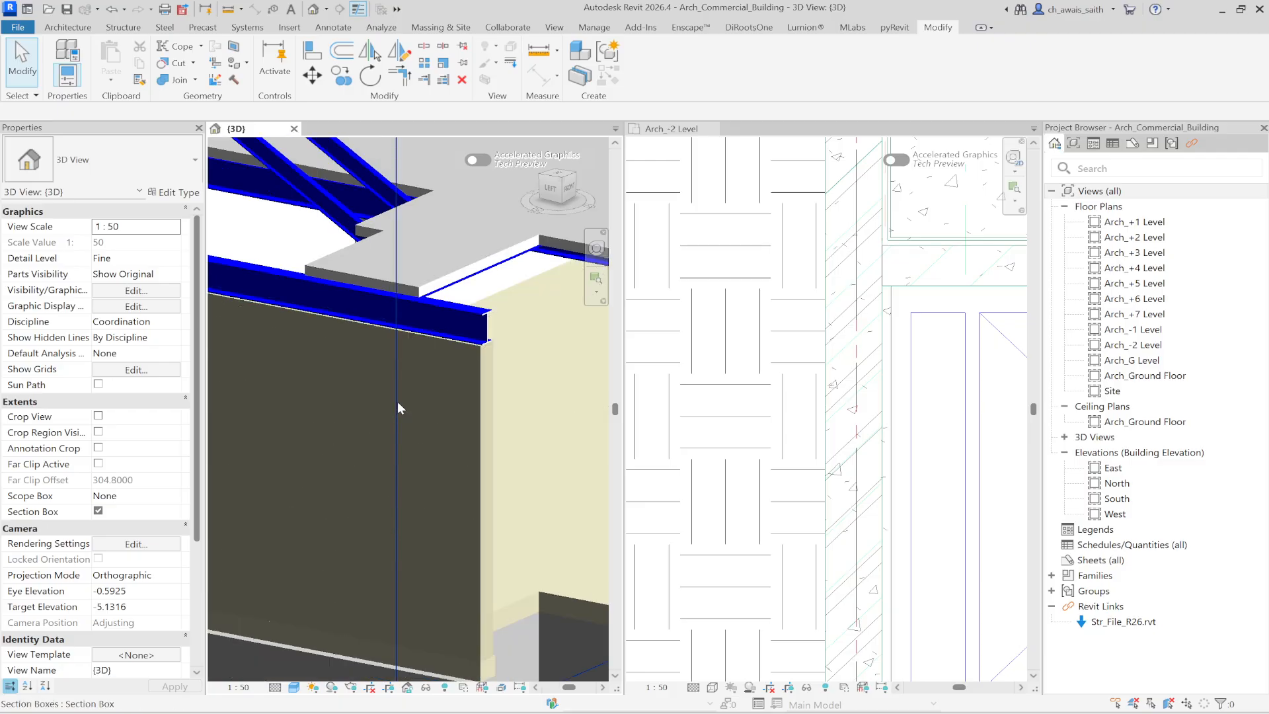
{"action": "scroll", "coordinate": [397, 402], "scroll_direction": "up", "scroll_amount": 2}
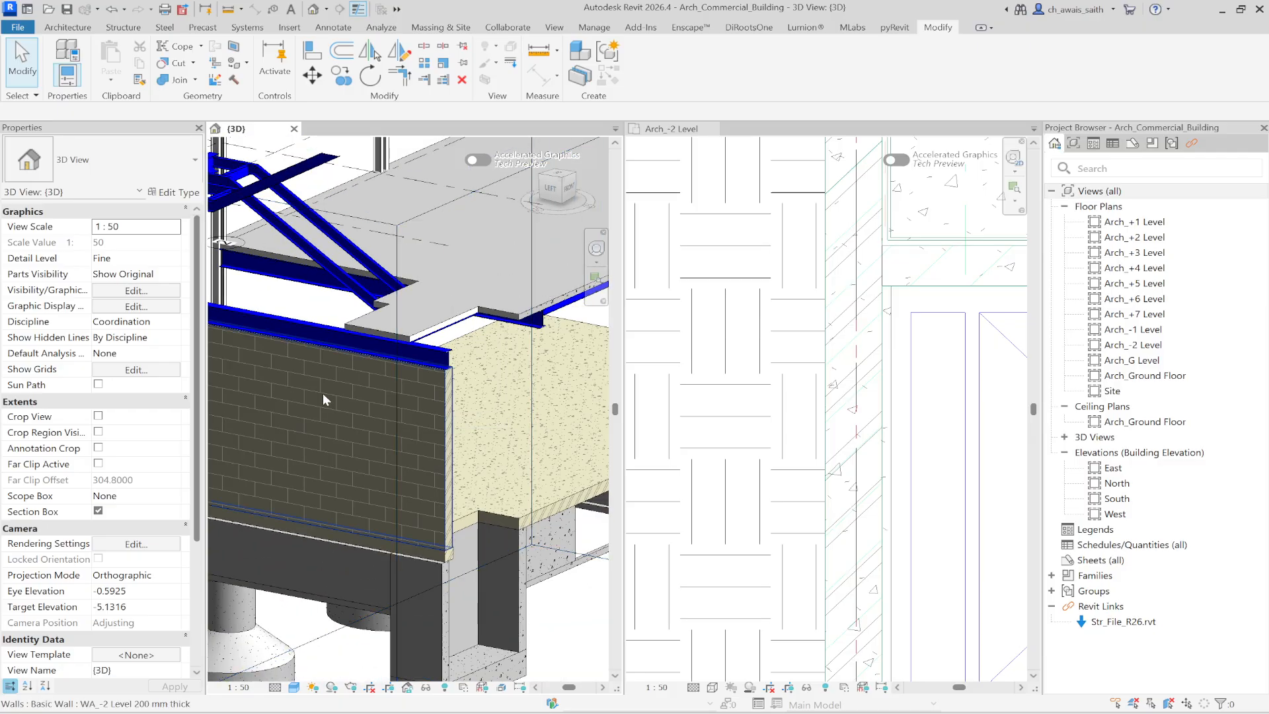
{"action": "middle_click_drag", "start_coordinate": [322, 394], "coordinate": [458, 402], "text": "shift"}
{"action": "scroll", "coordinate": [363, 350], "scroll_direction": "down", "scroll_amount": 3}
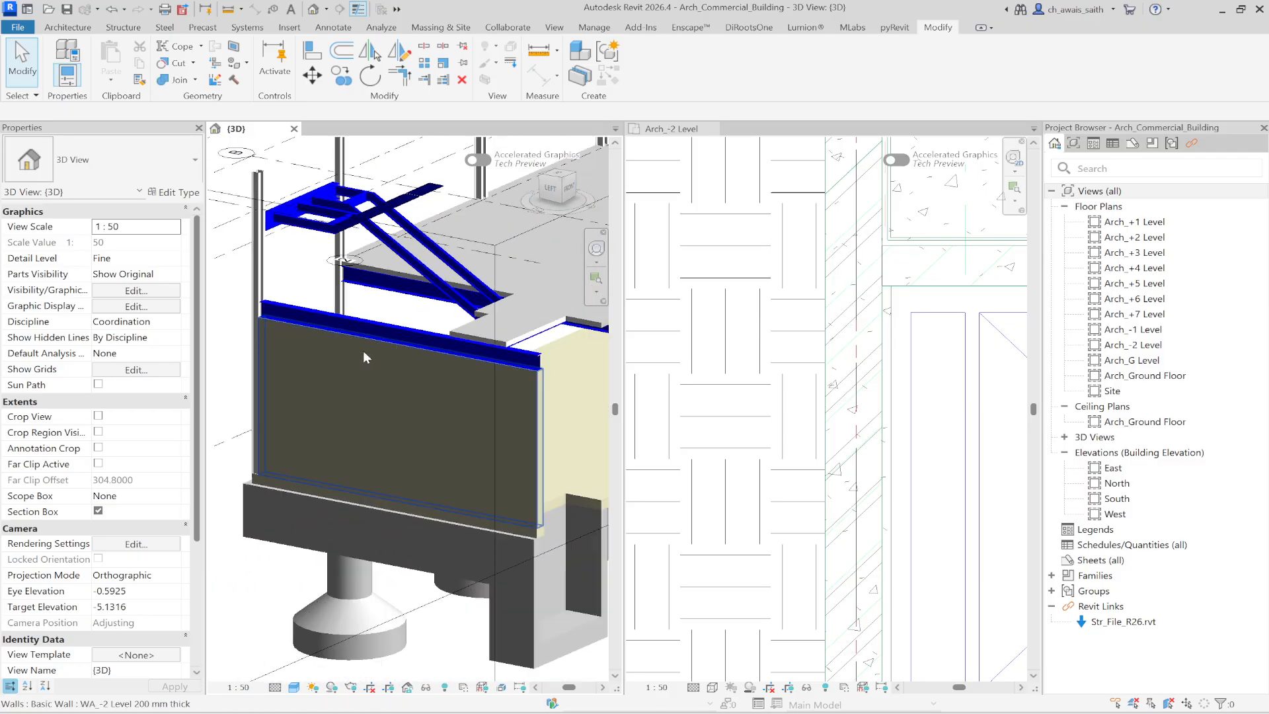
{"action": "scroll", "coordinate": [344, 286], "scroll_direction": "down", "scroll_amount": 2}
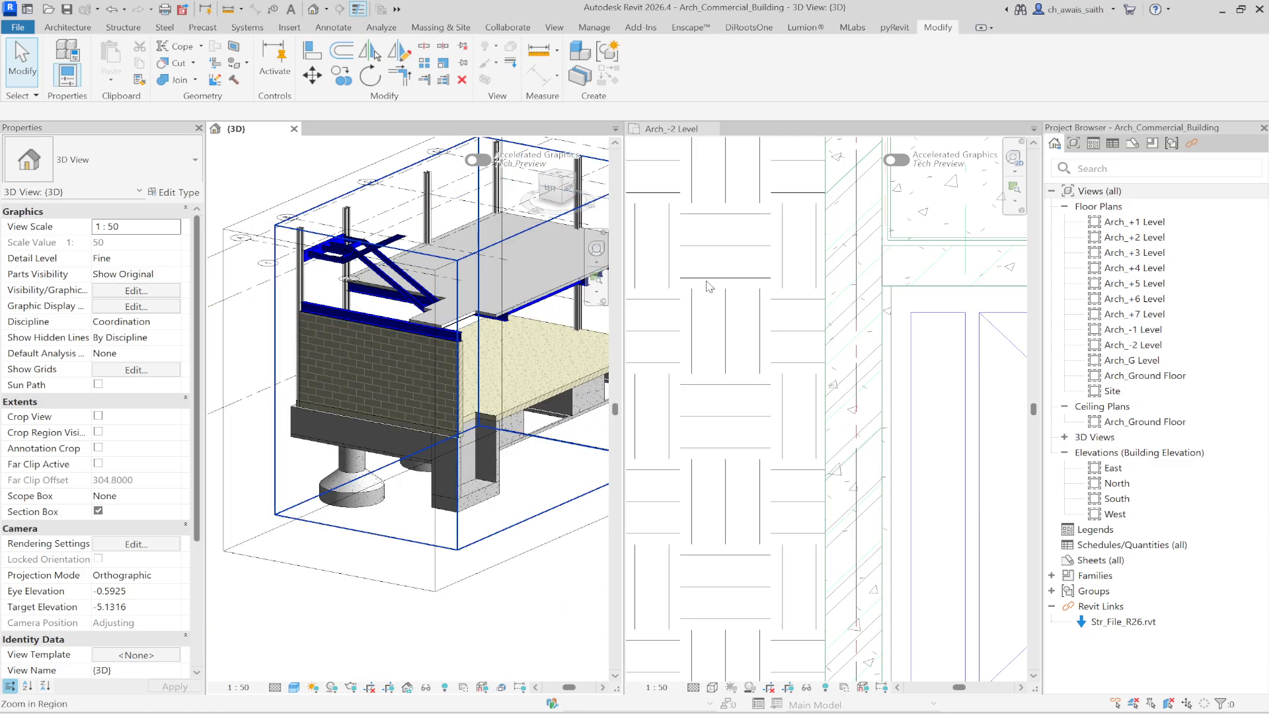
{"action": "scroll", "coordinate": [264, 218], "scroll_direction": "down", "scroll_amount": 2}
{"action": "left_click", "coordinate": [256, 212]}
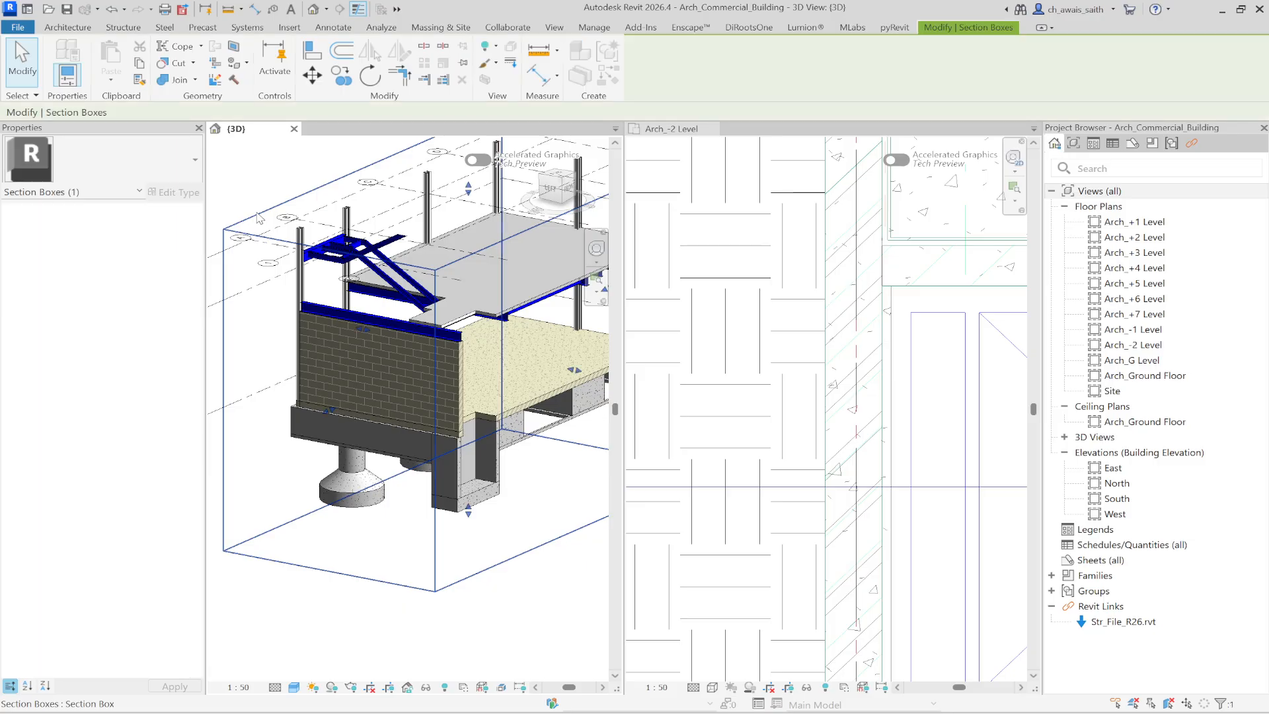
{"action": "left_click", "coordinate": [701, 397]}
{"action": "scroll", "coordinate": [703, 397], "scroll_direction": "down", "scroll_amount": 4}
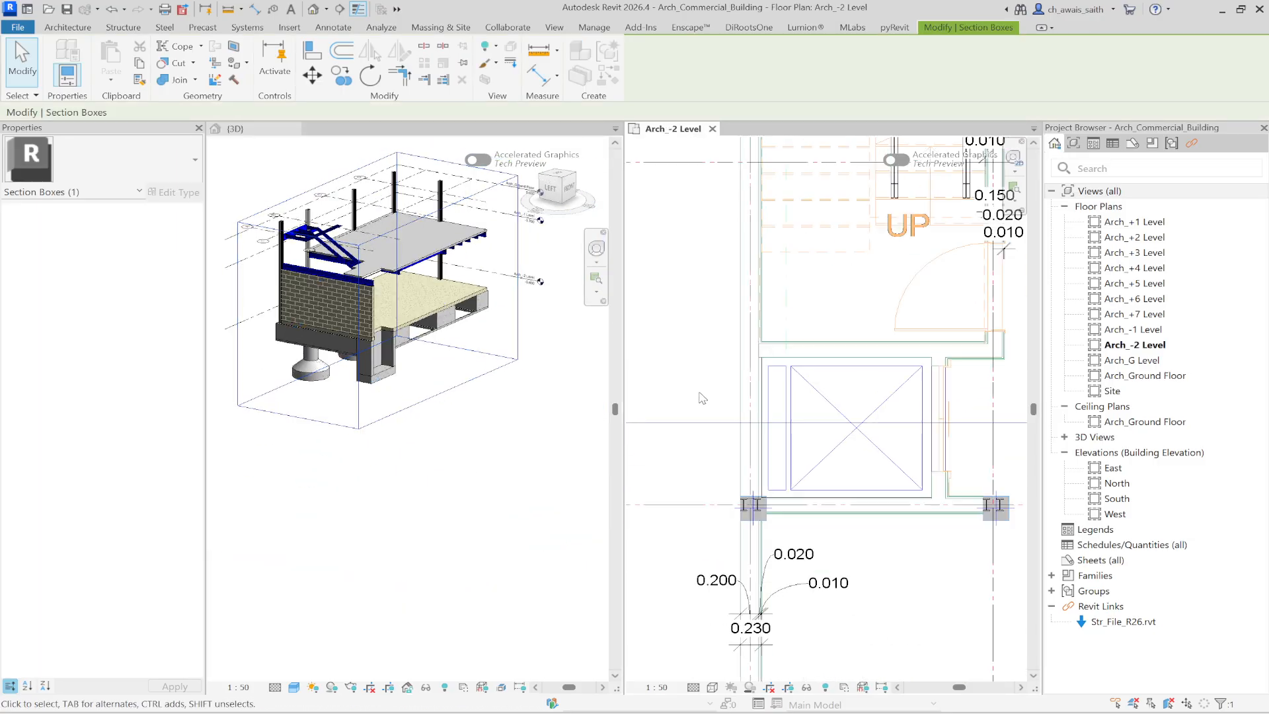
{"action": "scroll", "coordinate": [797, 413], "scroll_direction": "down", "scroll_amount": 5}
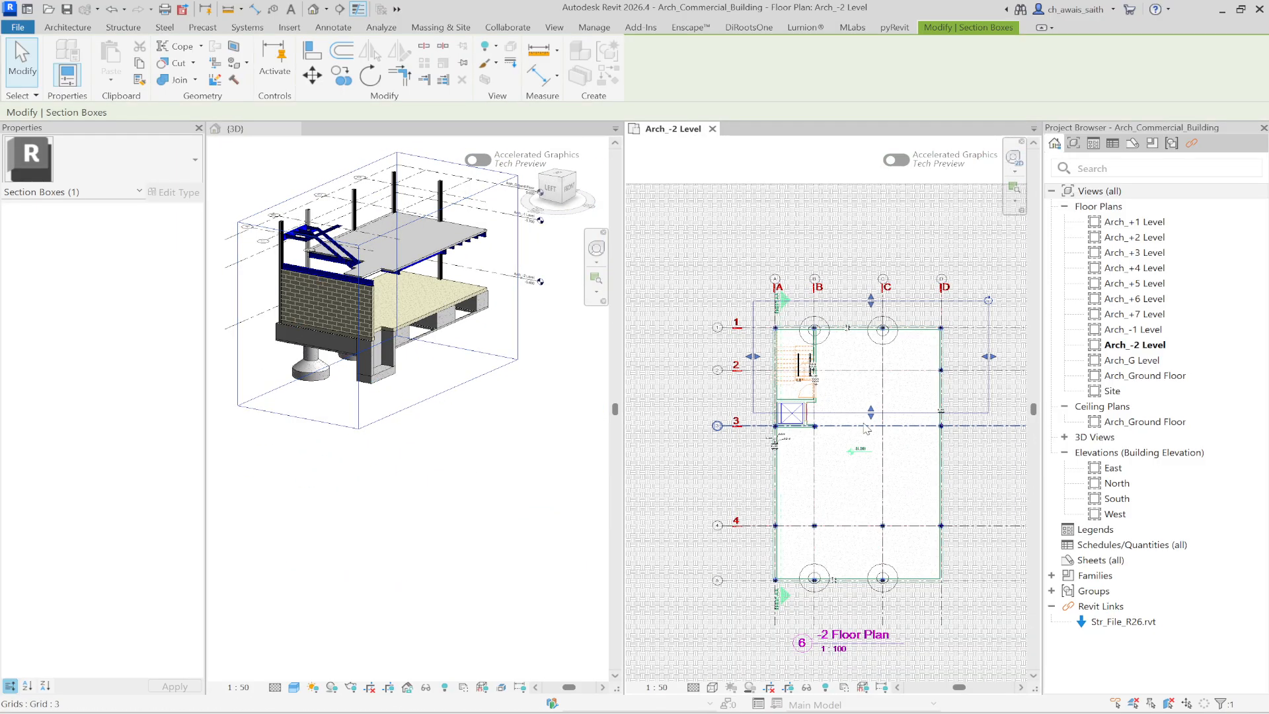
{"action": "left_click_drag", "start_coordinate": [872, 415], "coordinate": [872, 588]}
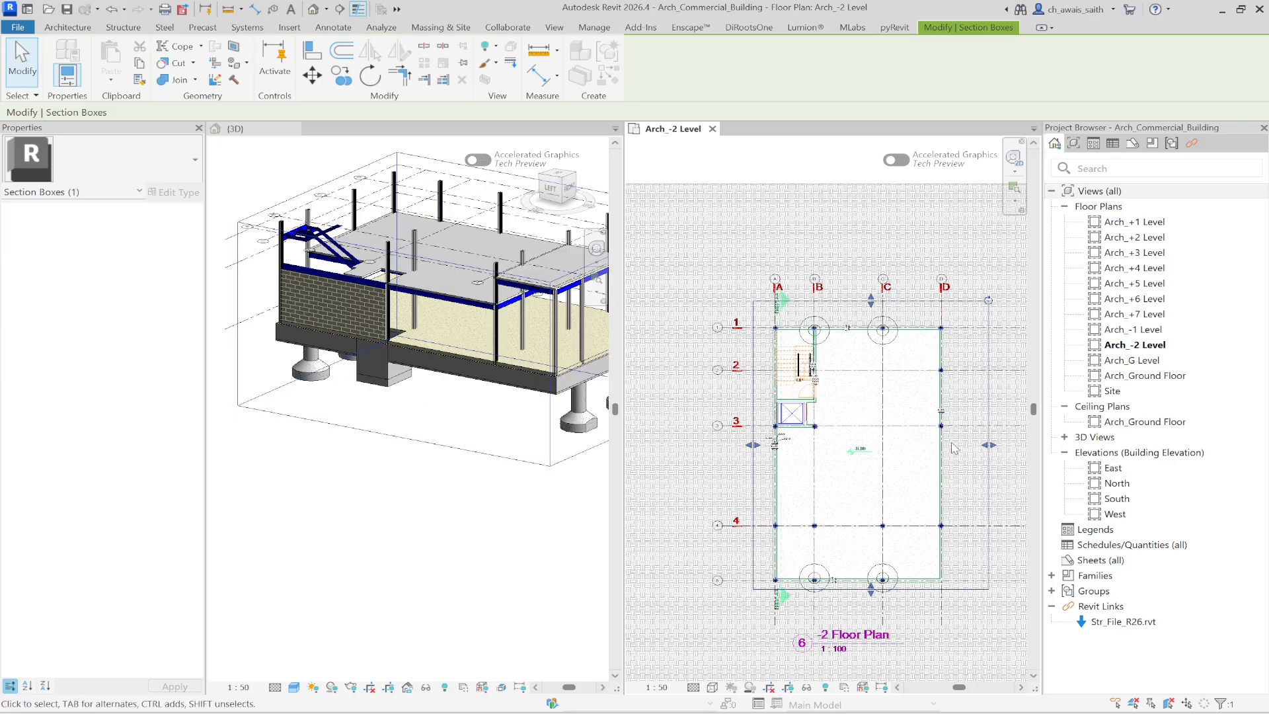
Narrow the section box in plan to a strip along grid A, ending between grids A and B, and deselect it
{"action": "left_click_drag", "start_coordinate": [985, 447], "coordinate": [798, 447]}
{"action": "scroll", "coordinate": [799, 455], "scroll_direction": "up", "scroll_amount": 2}
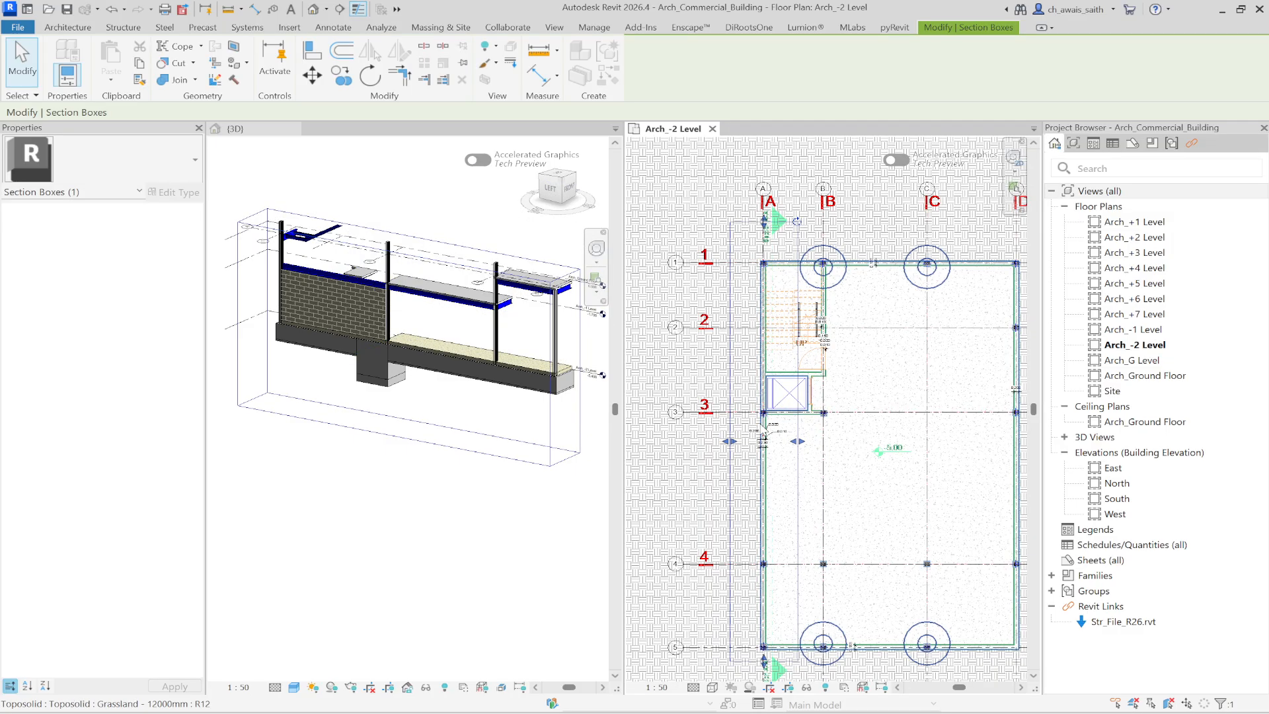
{"action": "scroll", "coordinate": [765, 423], "scroll_direction": "up", "scroll_amount": 5}
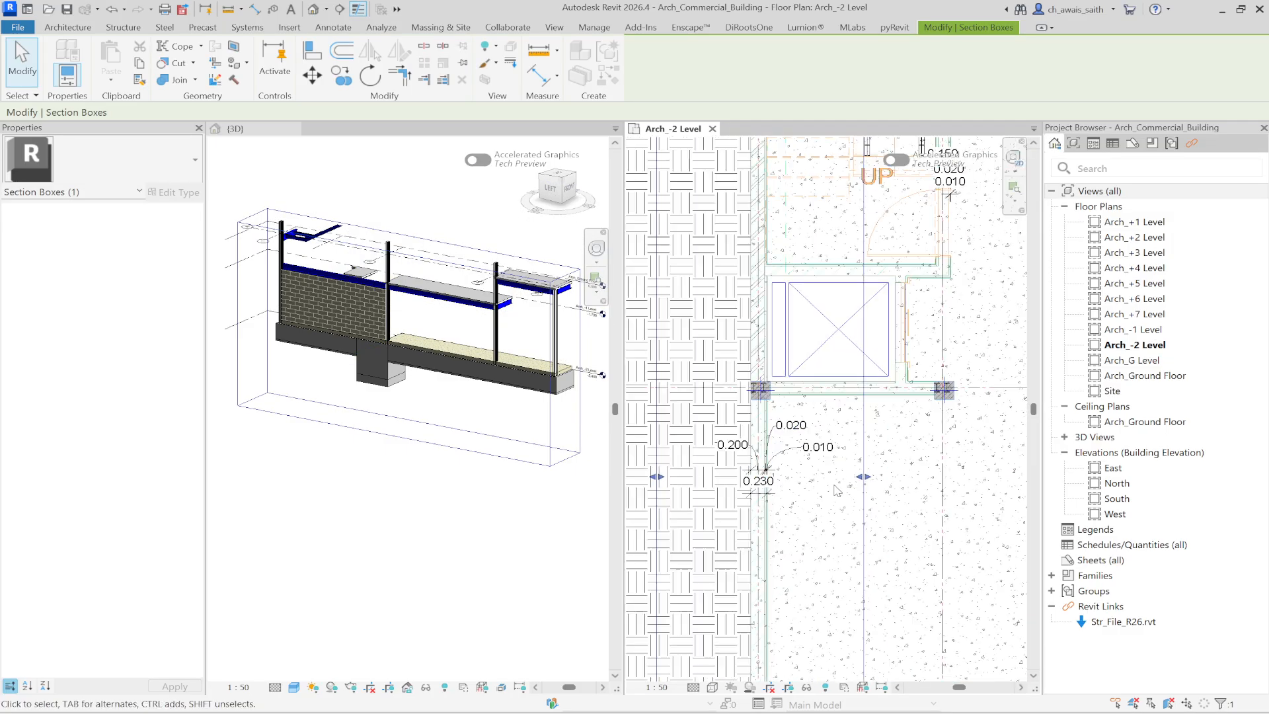
{"action": "key", "text": "Escape"}
{"action": "scroll", "coordinate": [746, 365], "scroll_direction": "up", "scroll_amount": 5}
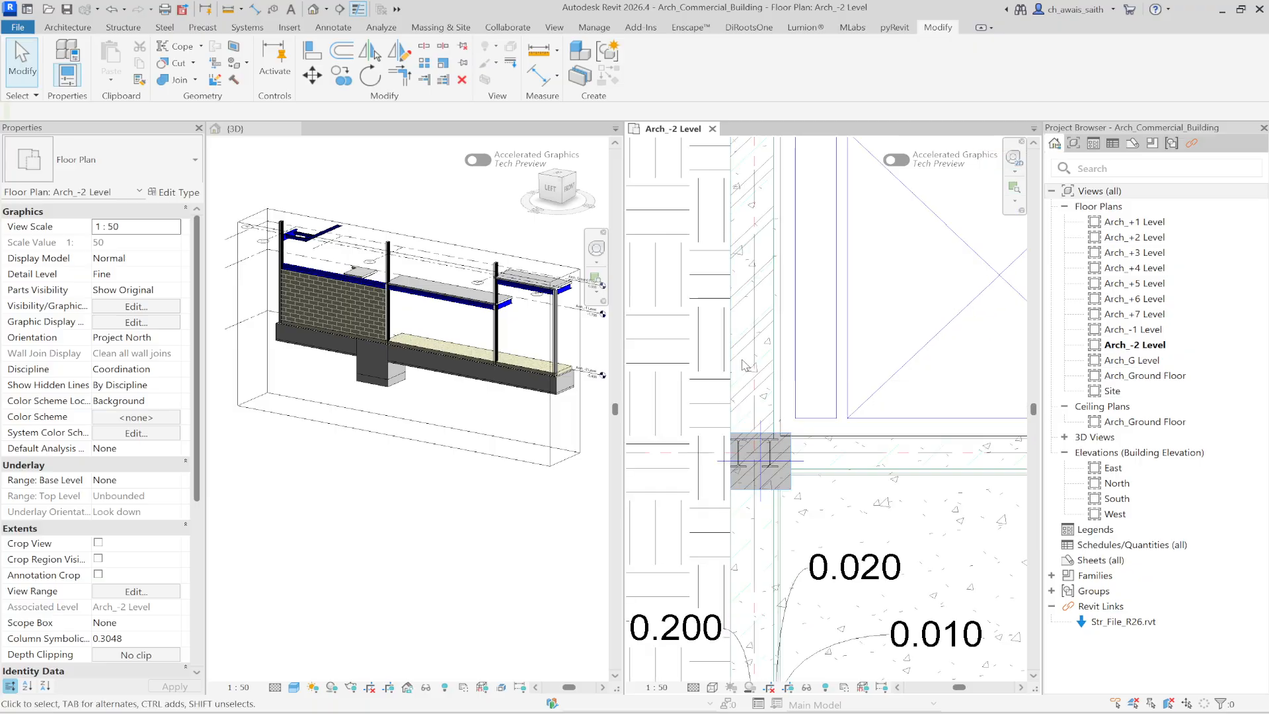
{"action": "left_click", "coordinate": [746, 352]}
{"action": "scroll", "coordinate": [747, 360], "scroll_direction": "up", "scroll_amount": 2}
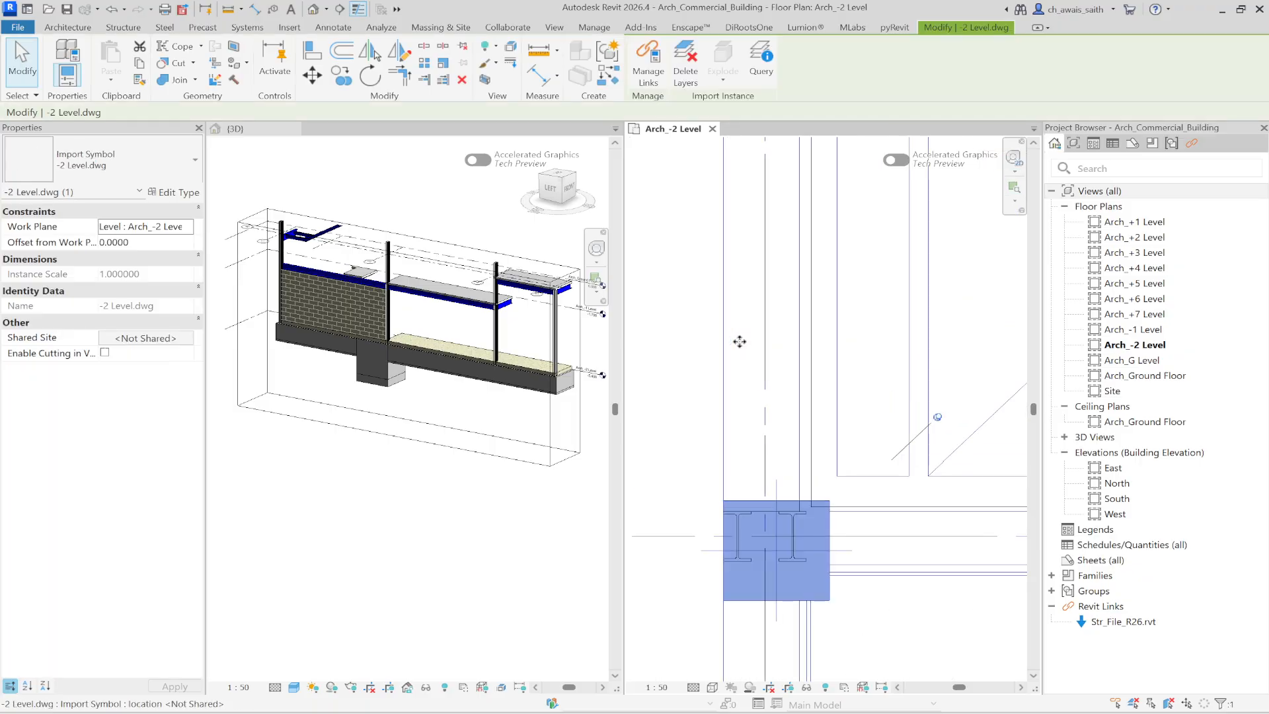
{"action": "right_click", "coordinate": [747, 363]}
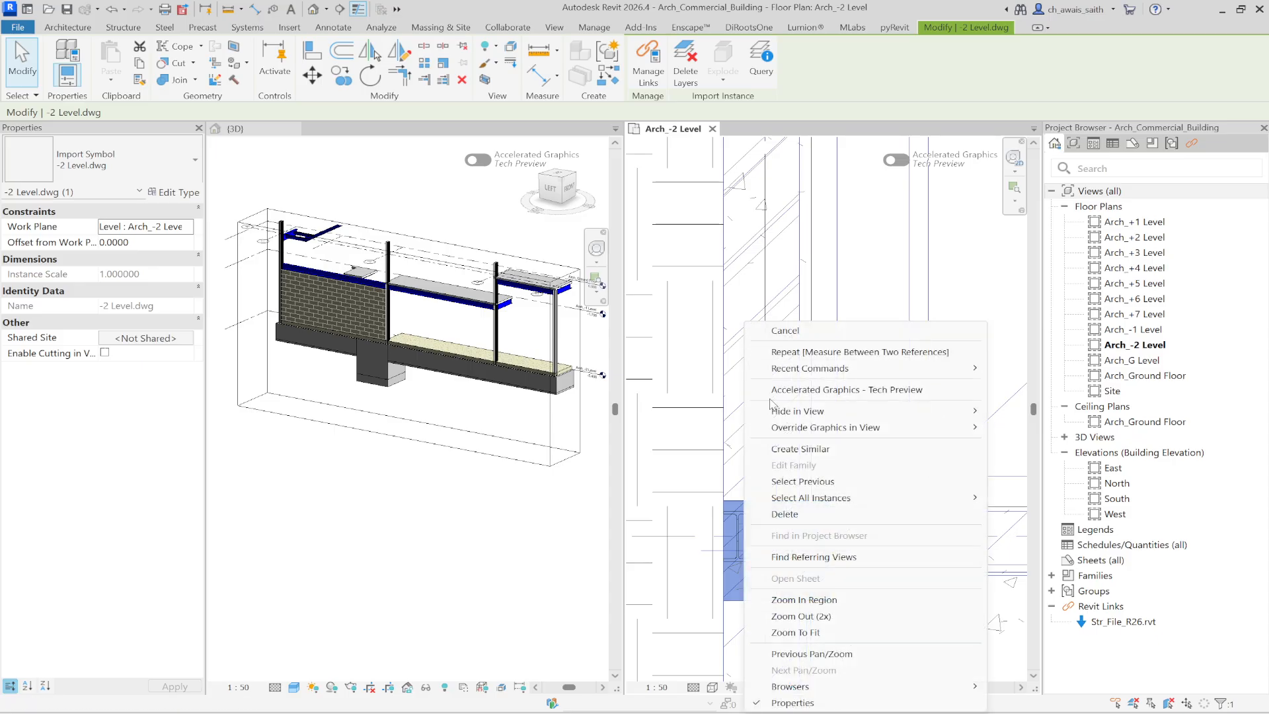
{"action": "left_click", "coordinate": [813, 449]}
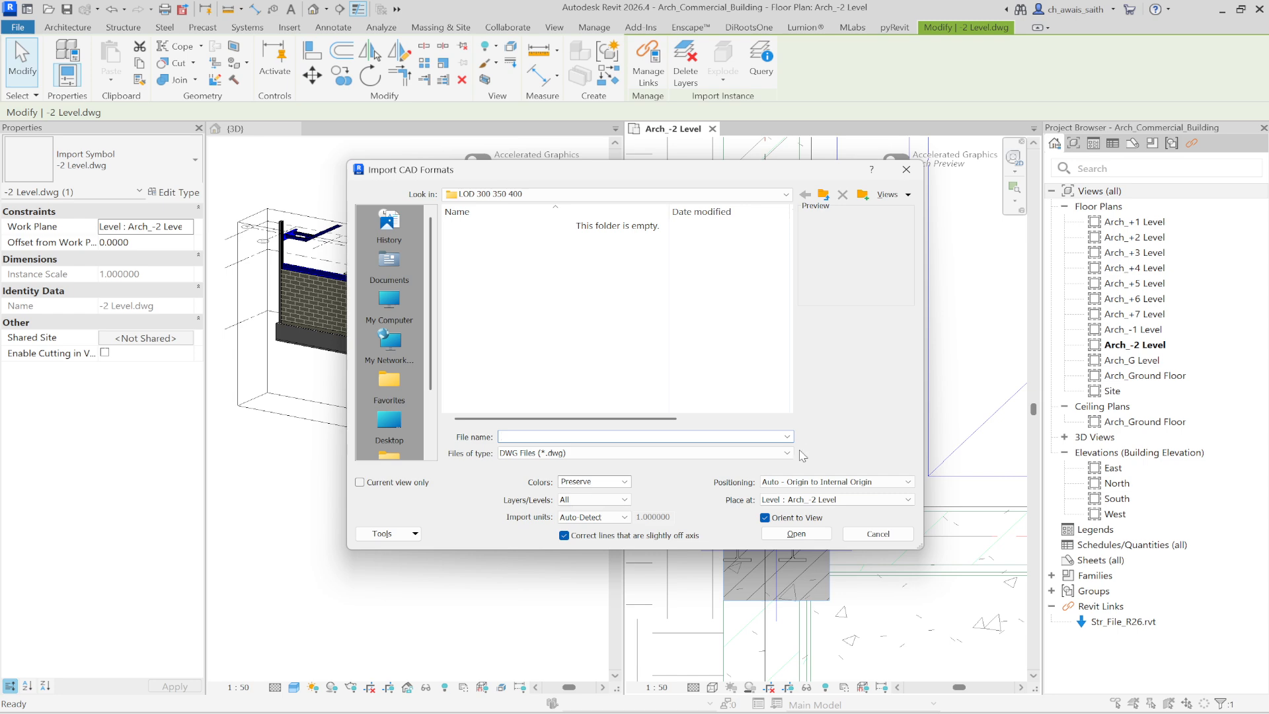
{"action": "key", "text": "Escape"}
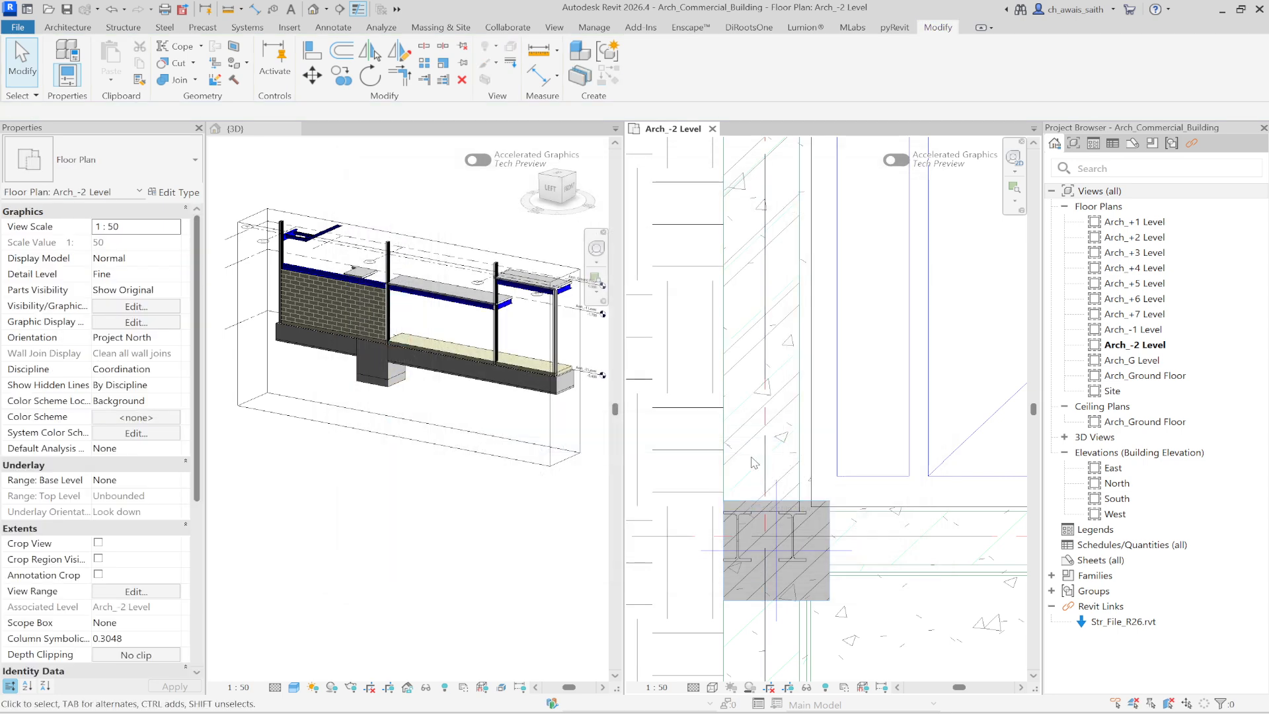
Create a similar WA_-2 Level 200 mm thick wall along grid A, between the steel columns at grids 3 and 4
{"action": "left_click", "coordinate": [728, 443]}
{"action": "right_click", "coordinate": [728, 443]}
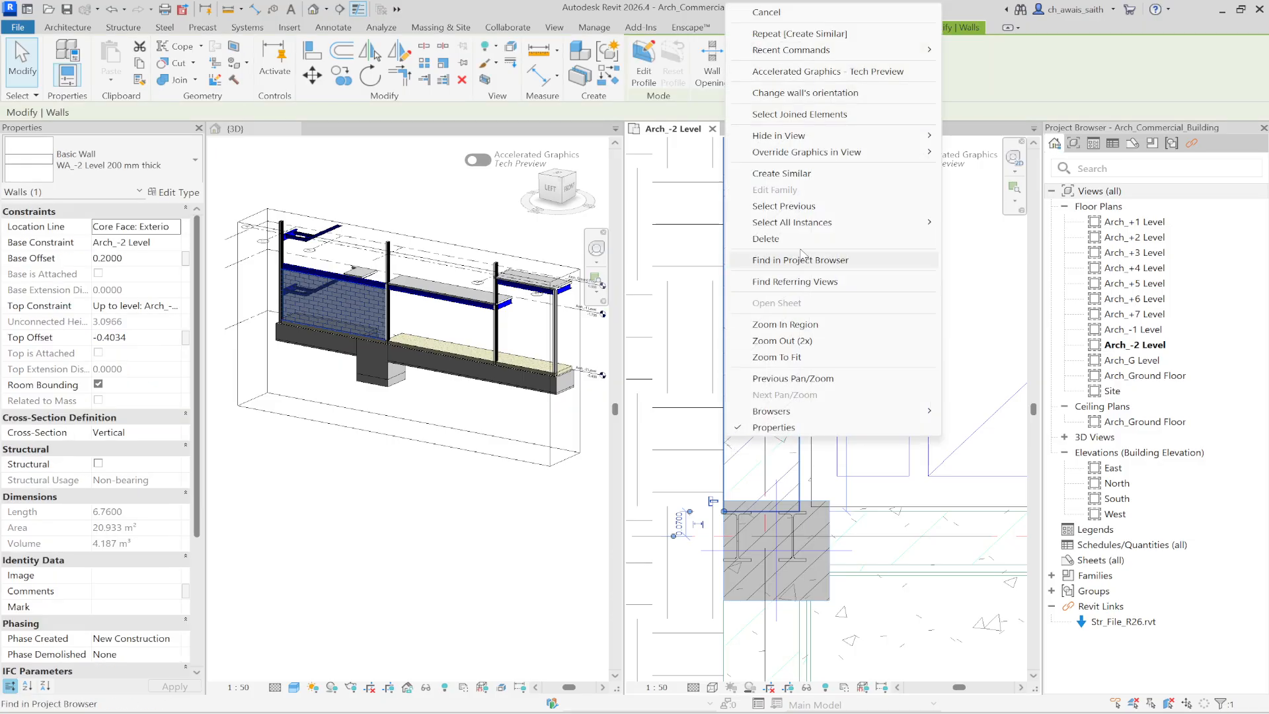
{"action": "left_click", "coordinate": [796, 175]}
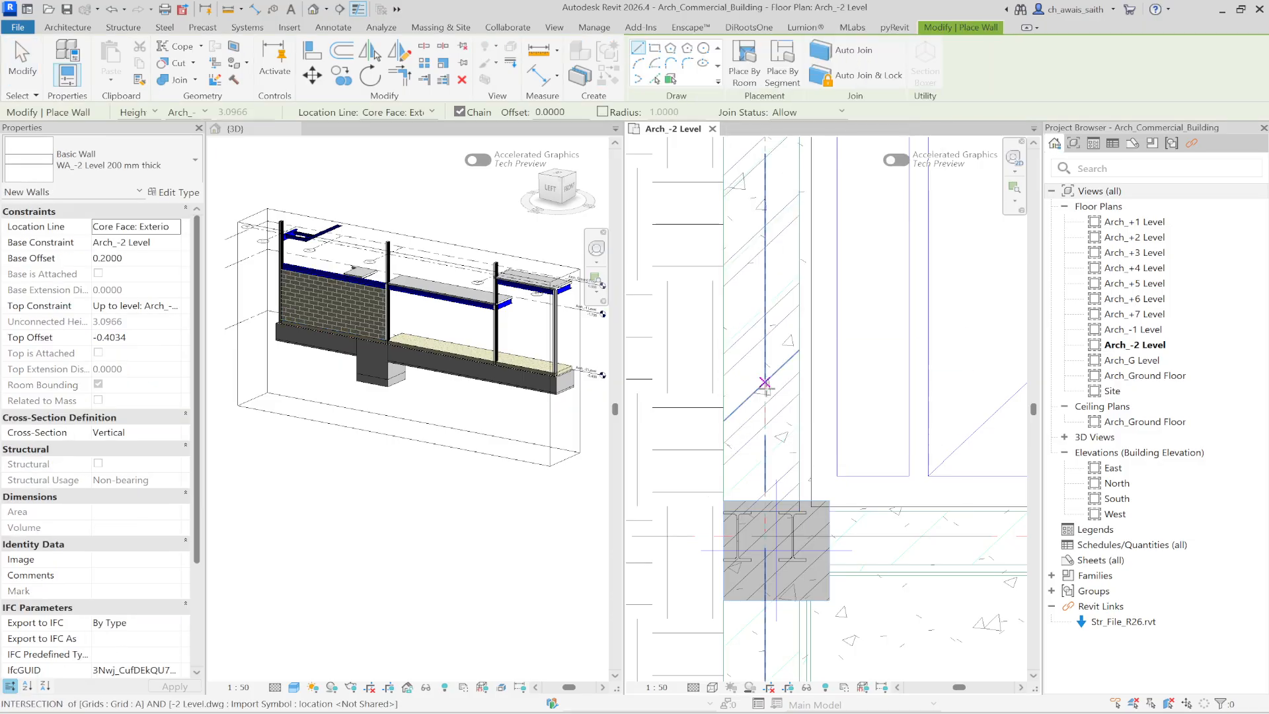
{"action": "scroll", "coordinate": [776, 396], "scroll_direction": "up", "scroll_amount": 10}
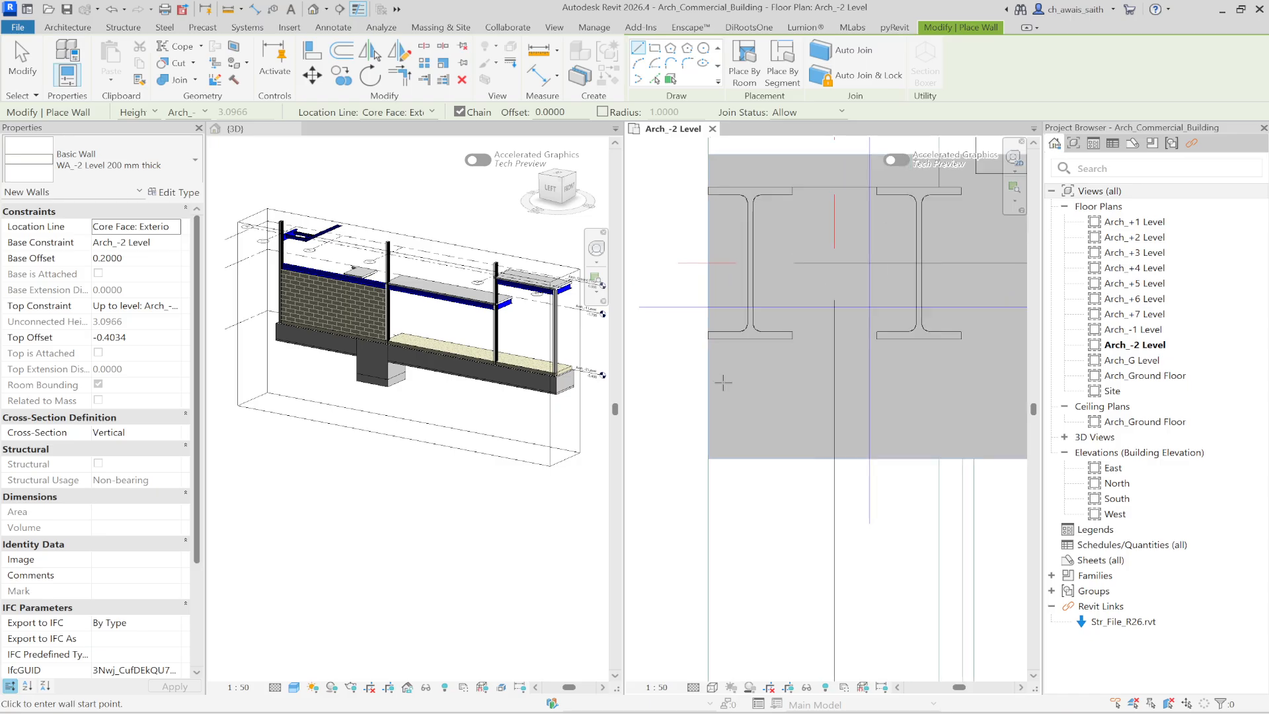
{"action": "left_click", "coordinate": [712, 339]}
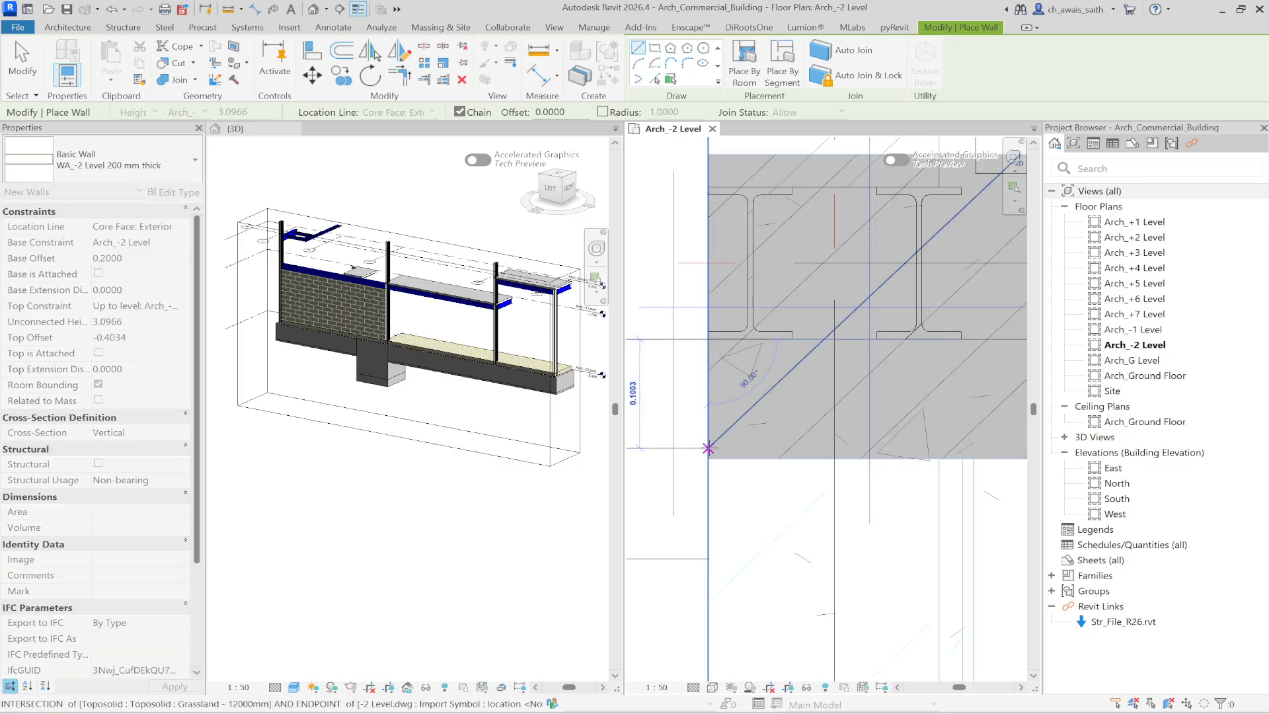
{"action": "scroll", "coordinate": [801, 248], "scroll_direction": "down", "scroll_amount": 4}
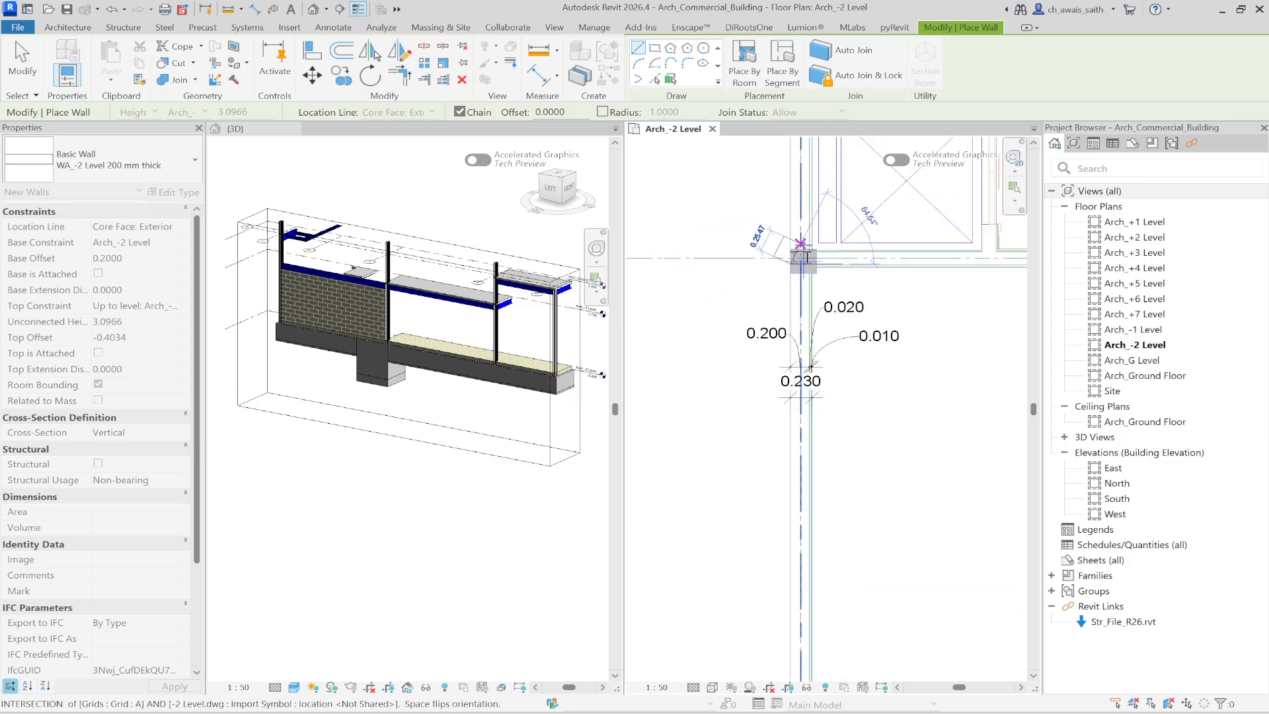
{"action": "scroll", "coordinate": [801, 243], "scroll_direction": "down", "scroll_amount": 4}
{"action": "scroll", "coordinate": [805, 453], "scroll_direction": "up", "scroll_amount": 4}
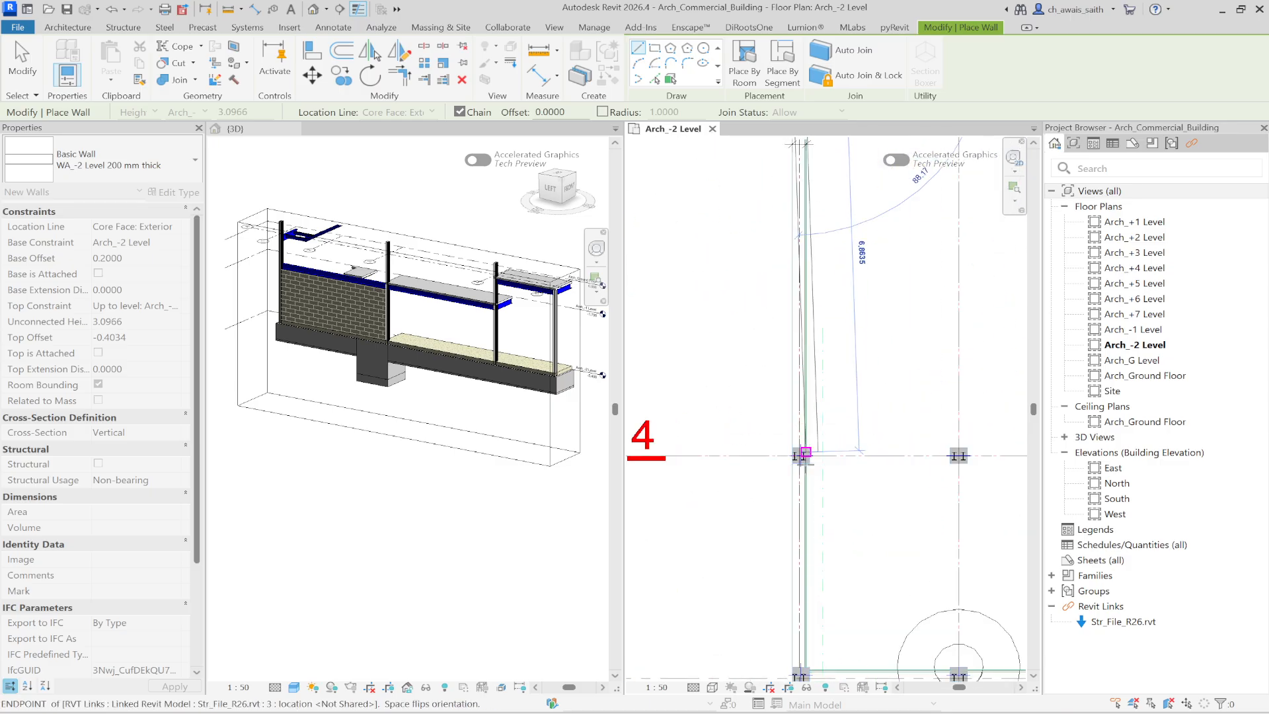
{"action": "scroll", "coordinate": [806, 454], "scroll_direction": "up", "scroll_amount": 6}
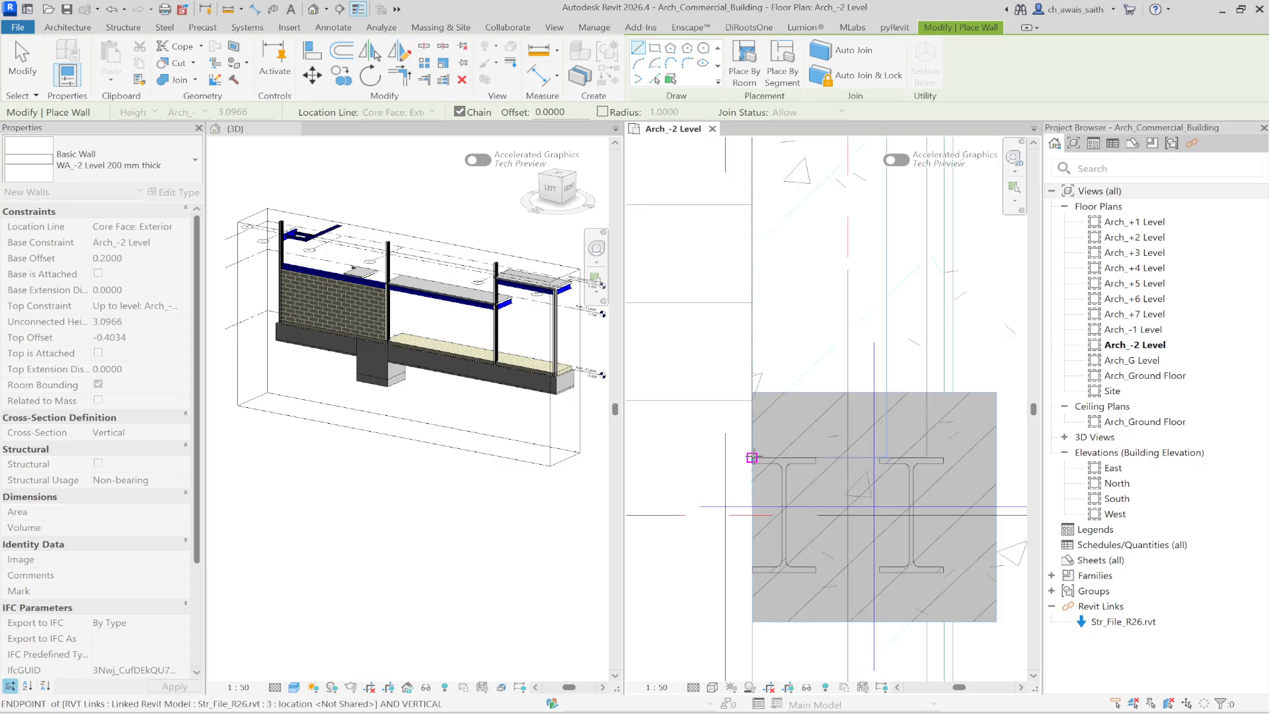
{"action": "left_click", "coordinate": [751, 458]}
{"action": "scroll", "coordinate": [760, 338], "scroll_direction": "down", "scroll_amount": 2}
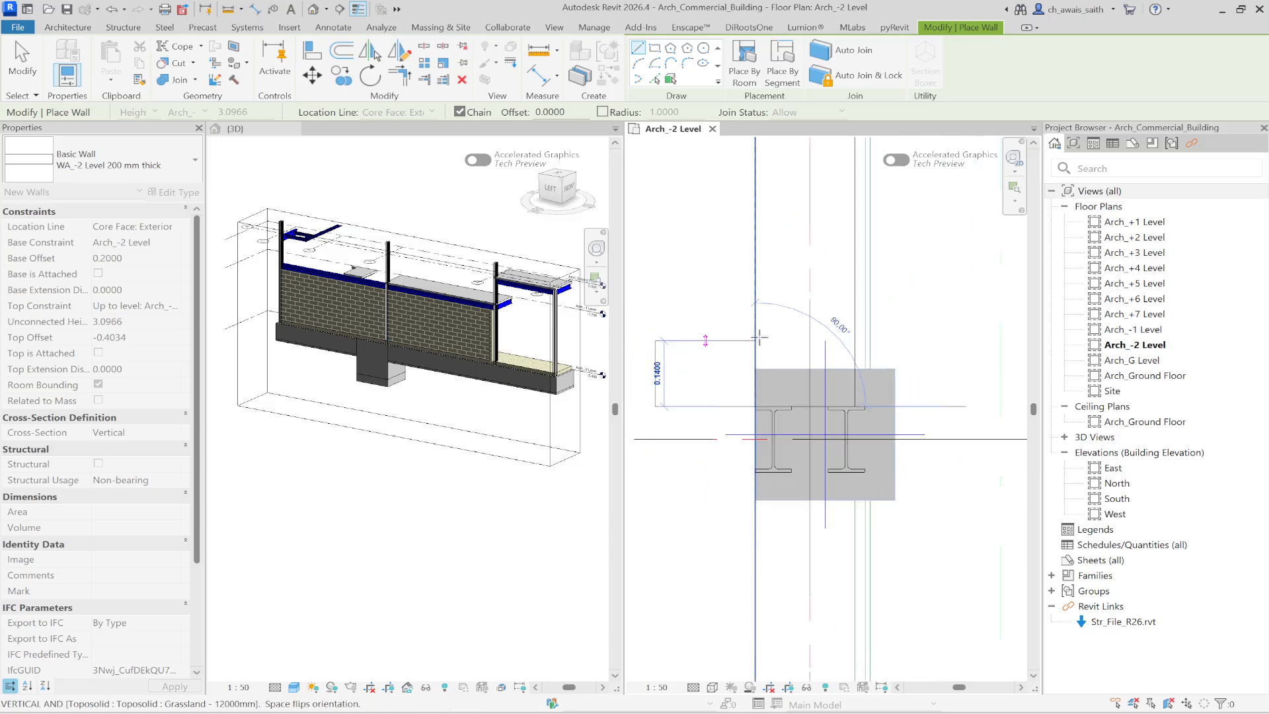
{"action": "key", "text": "Escape"}
Draw another WA_-2 Level 200 mm thick wall along grid A, from the grid 4 column's steel flange to the grid 5 column's
{"action": "scroll", "coordinate": [759, 410], "scroll_direction": "up", "scroll_amount": 2}
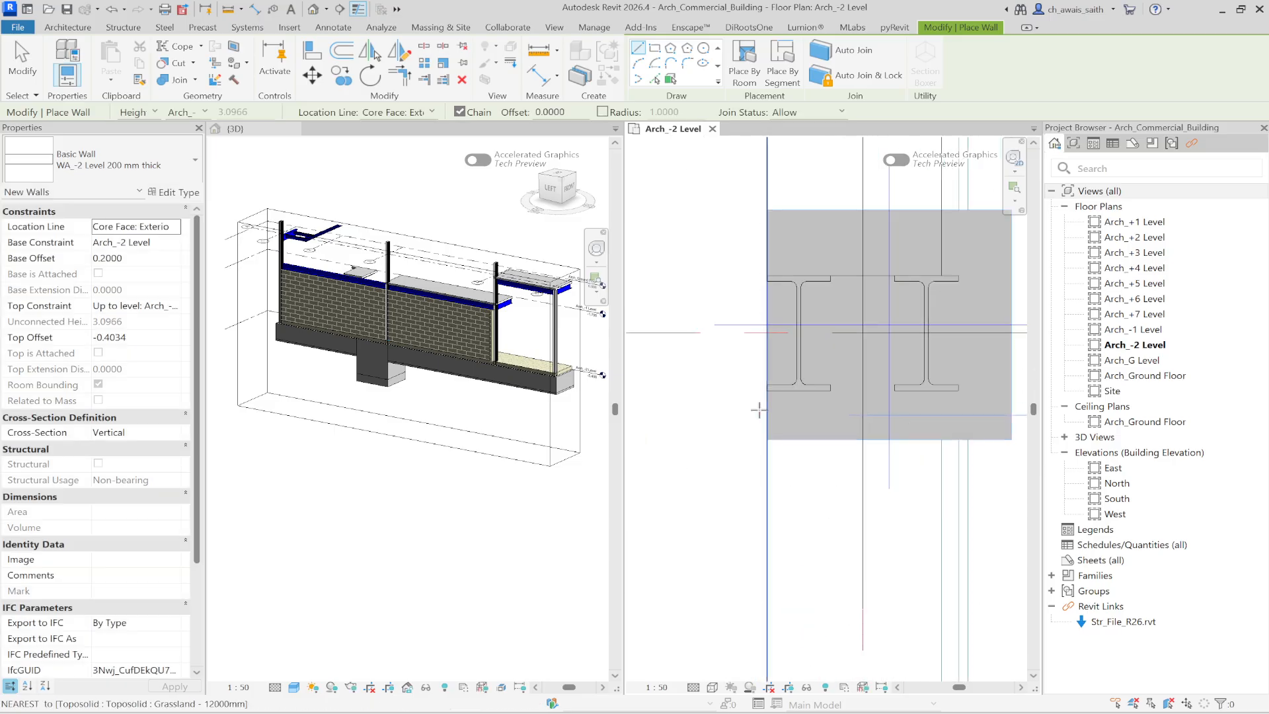
{"action": "scroll", "coordinate": [759, 411], "scroll_direction": "up", "scroll_amount": 2}
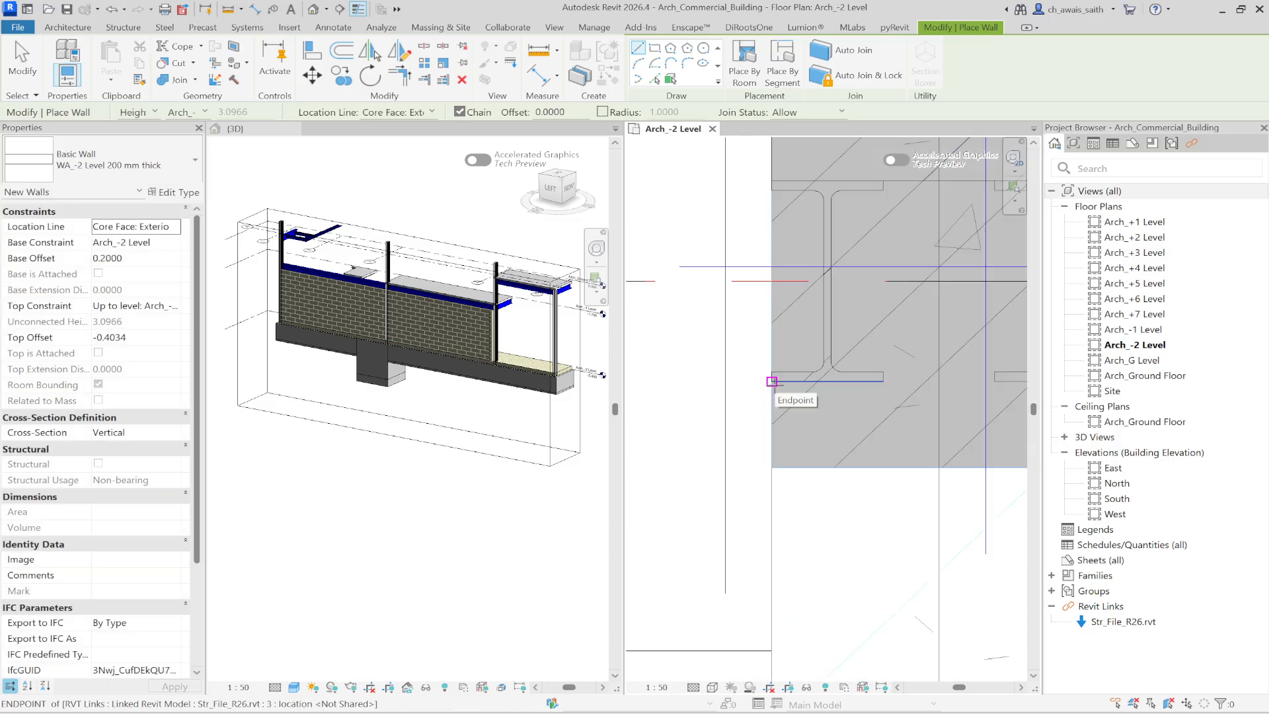
{"action": "left_click", "coordinate": [771, 382]}
{"action": "scroll", "coordinate": [780, 255], "scroll_direction": "down", "scroll_amount": 4}
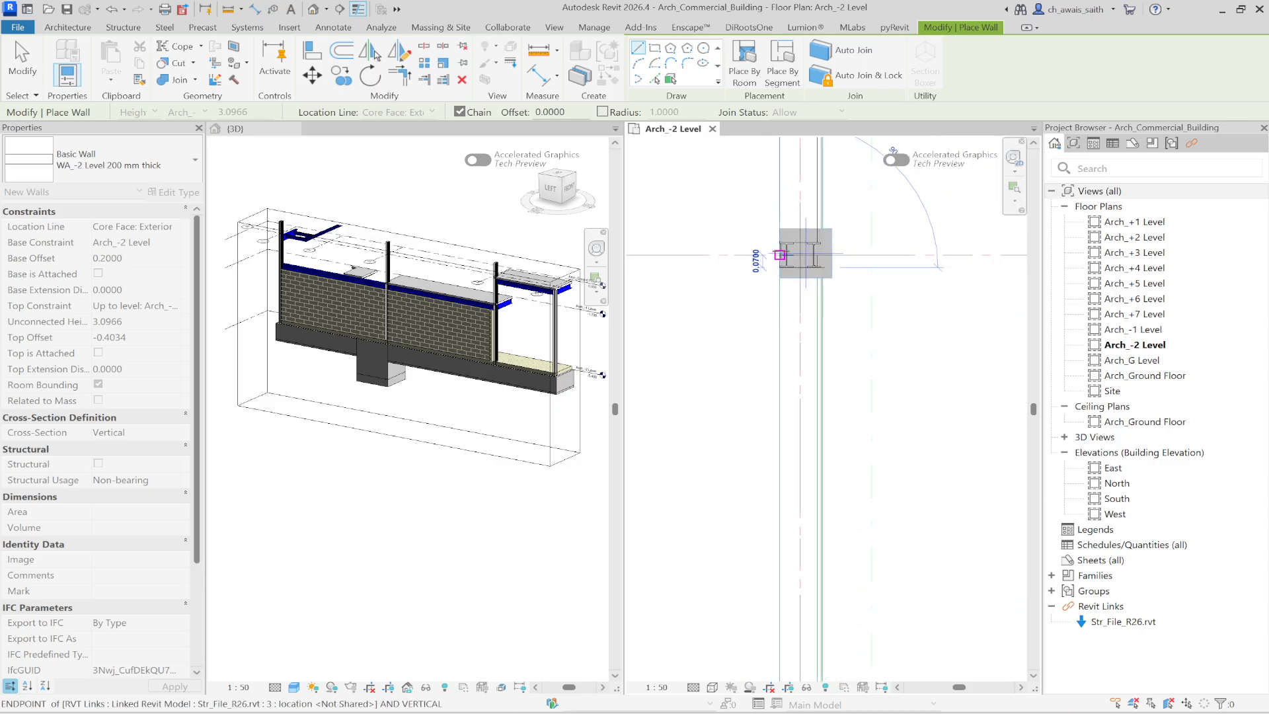
{"action": "scroll", "coordinate": [780, 254], "scroll_direction": "down", "scroll_amount": 4}
{"action": "scroll", "coordinate": [780, 543], "scroll_direction": "up", "scroll_amount": 3}
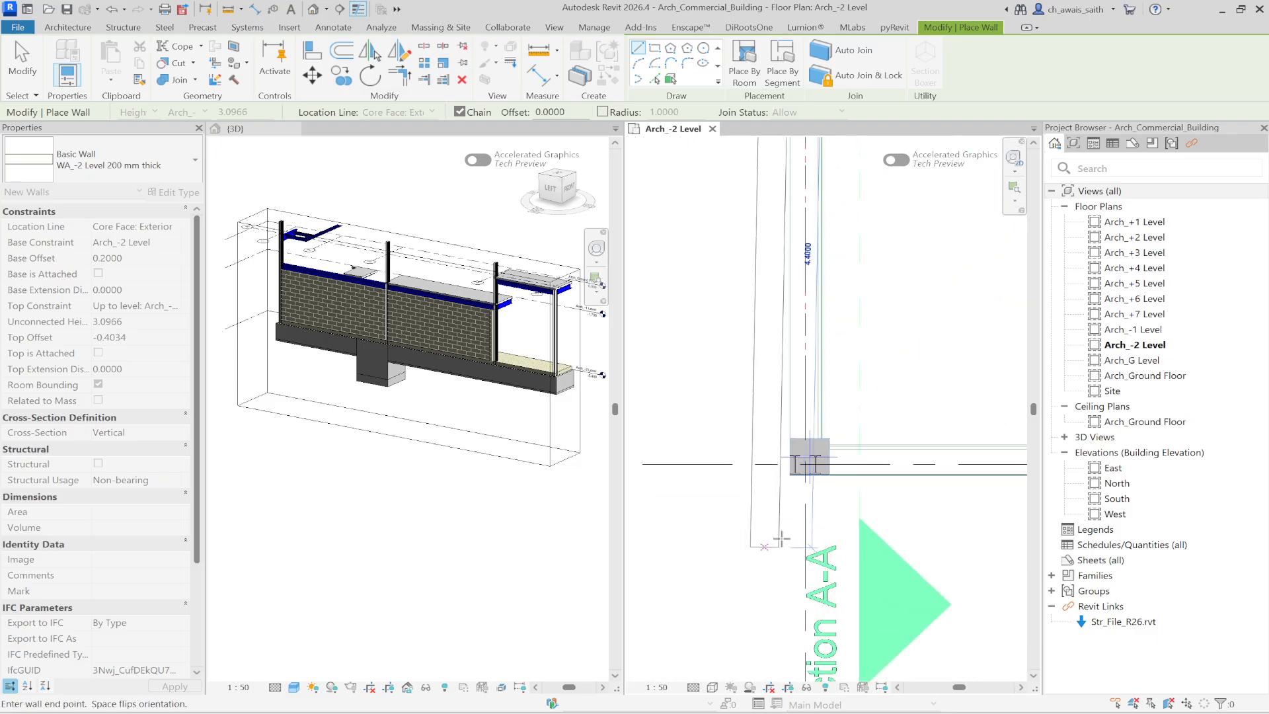
{"action": "scroll", "coordinate": [781, 539], "scroll_direction": "up", "scroll_amount": 4}
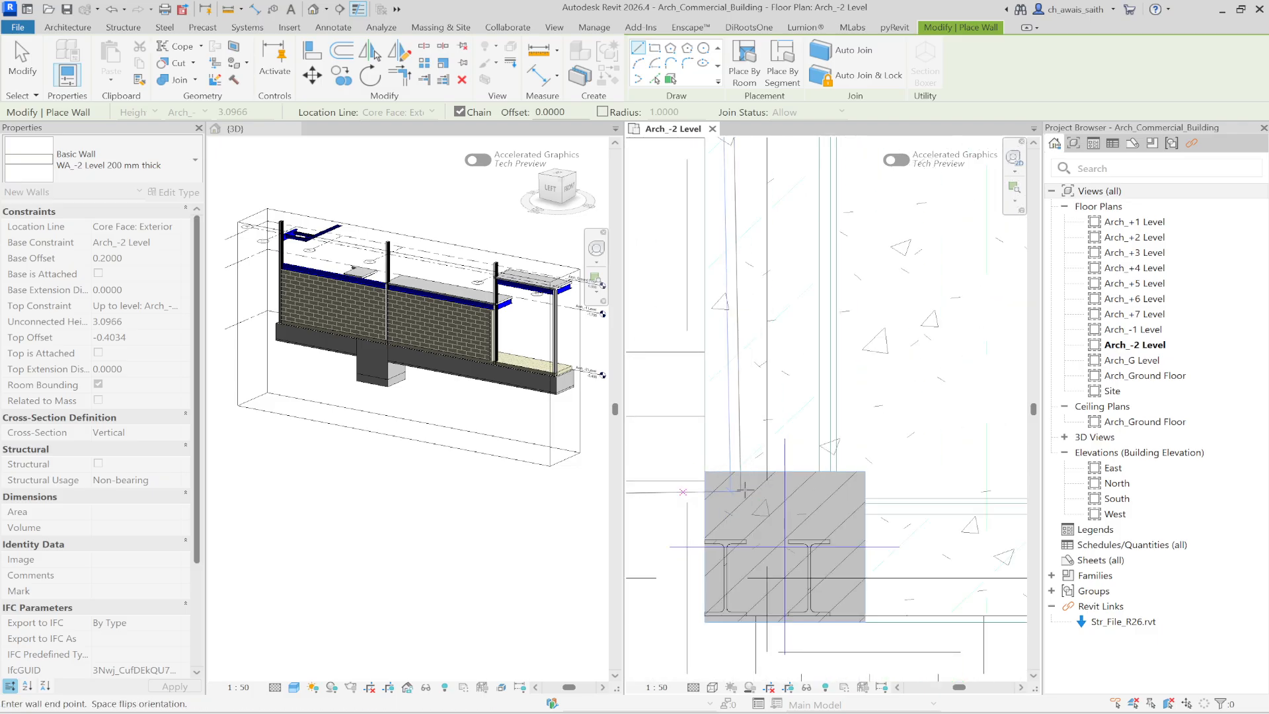
{"action": "scroll", "coordinate": [724, 514], "scroll_direction": "up", "scroll_amount": 2}
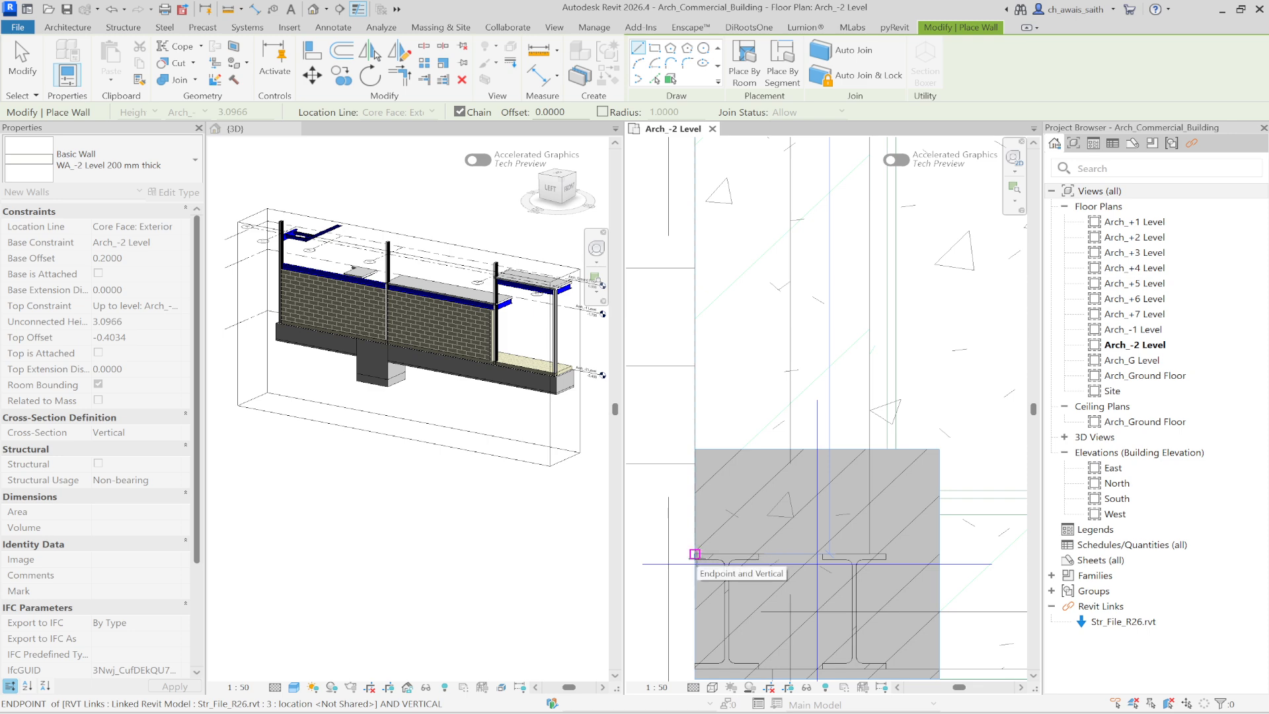
{"action": "left_click", "coordinate": [695, 554]}
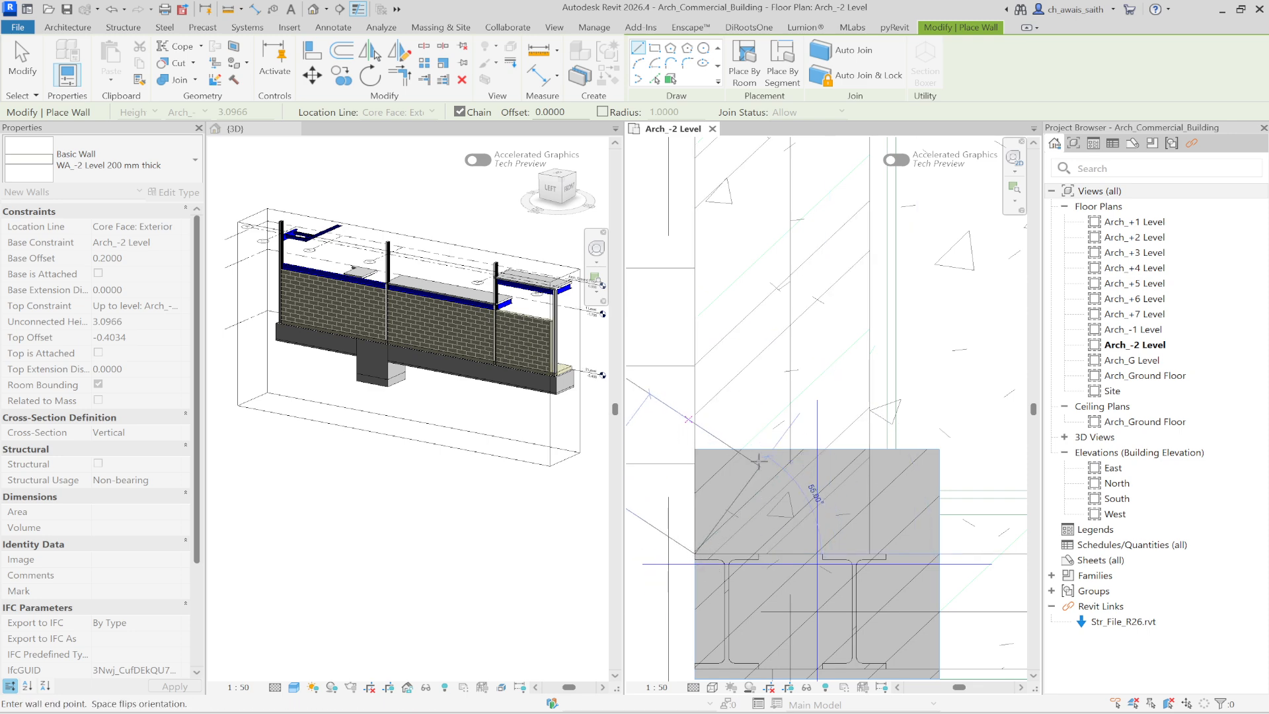
Duplicate the type of the grid A wall between grids 4 and 5 as WA_-2 Level 188 mm thick
{"action": "key", "text": "Escape"}
{"action": "scroll", "coordinate": [715, 369], "scroll_direction": "down", "scroll_amount": 3}
{"action": "key", "text": "Escape"}
{"action": "middle_click_drag", "start_coordinate": [941, 396], "coordinate": [694, 428]}
{"action": "scroll", "coordinate": [819, 370], "scroll_direction": "down", "scroll_amount": 4}
{"action": "scroll", "coordinate": [931, 437], "scroll_direction": "up", "scroll_amount": 4}
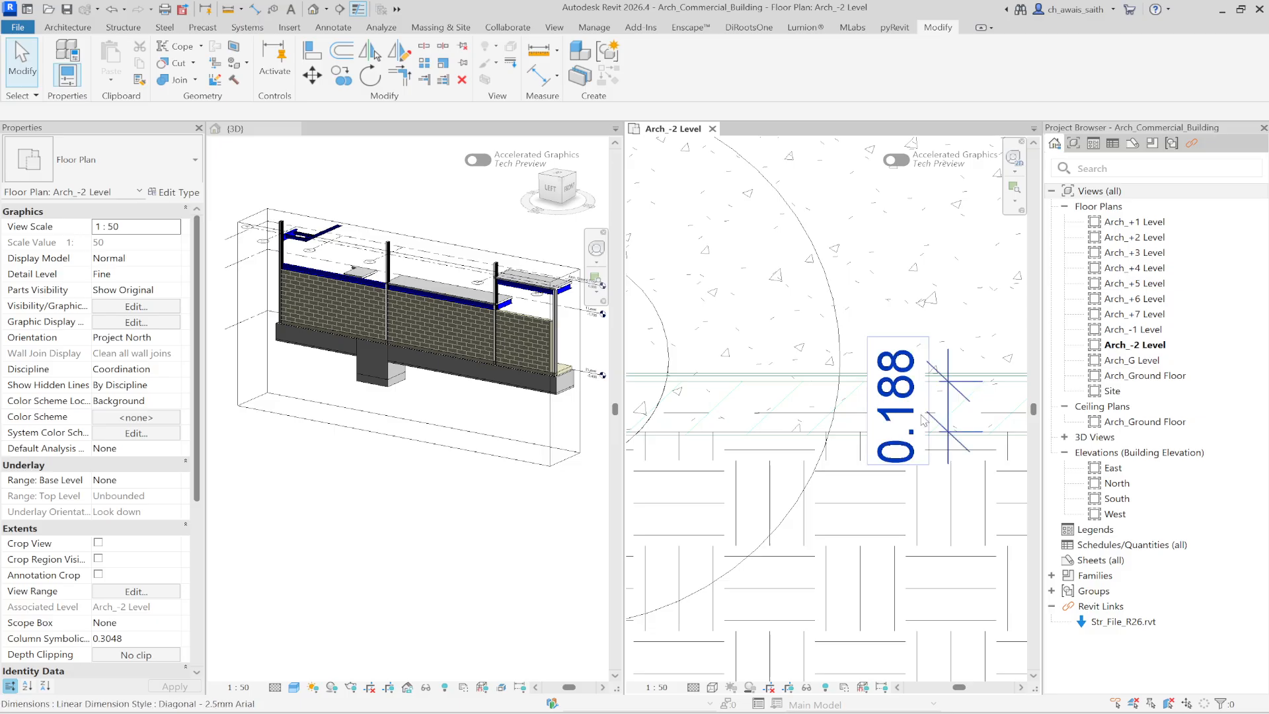
{"action": "scroll", "coordinate": [926, 420], "scroll_direction": "down", "scroll_amount": 6}
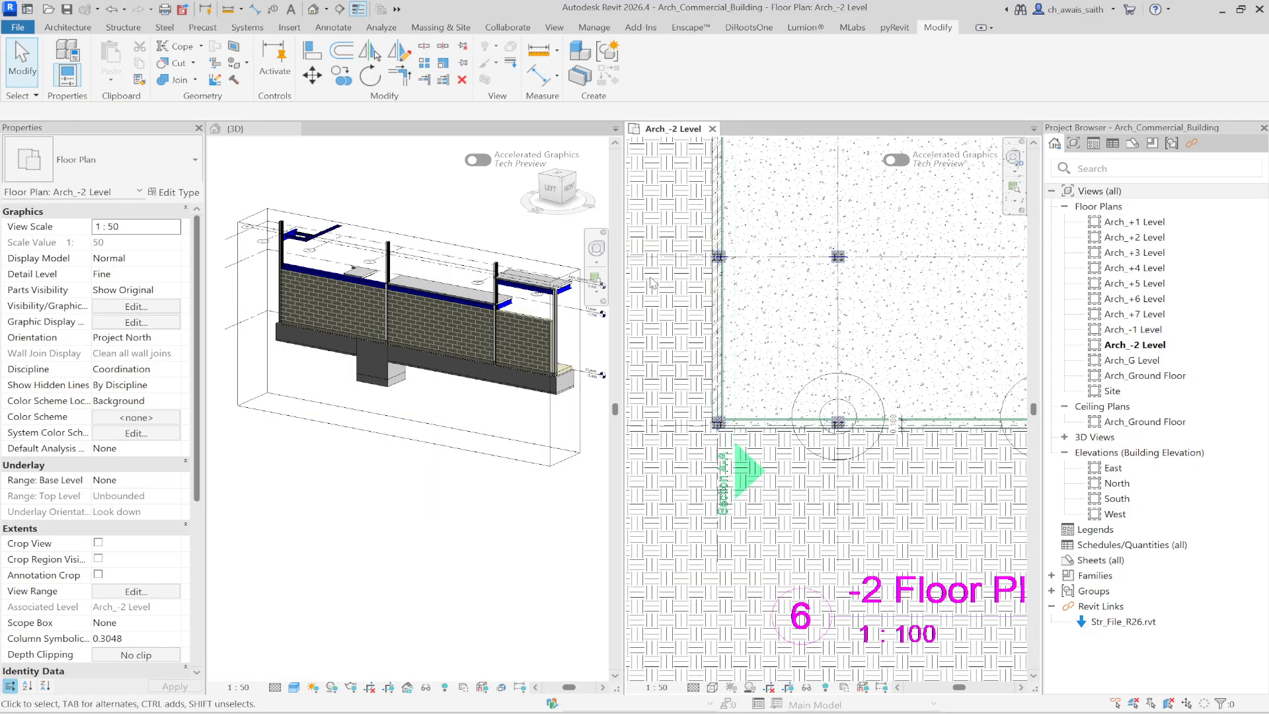
{"action": "left_click", "coordinate": [700, 318]}
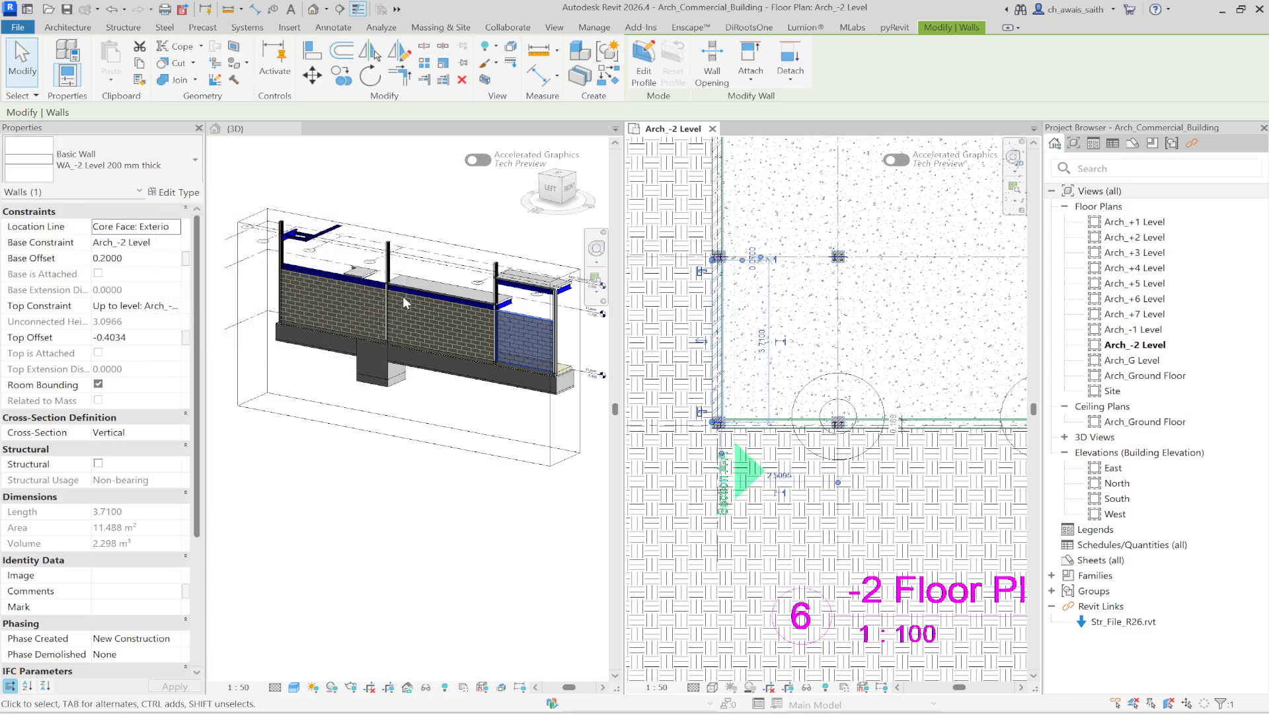
{"action": "left_click", "coordinate": [173, 192]}
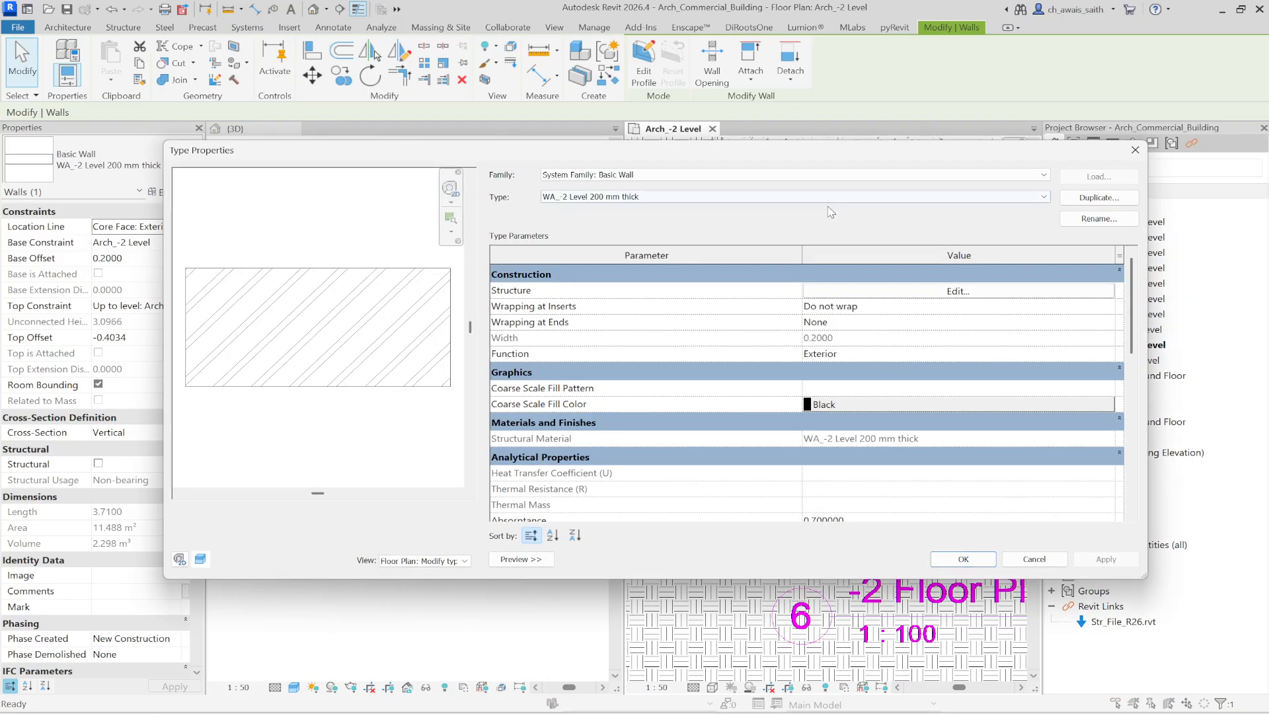
{"action": "left_click", "coordinate": [1084, 199]}
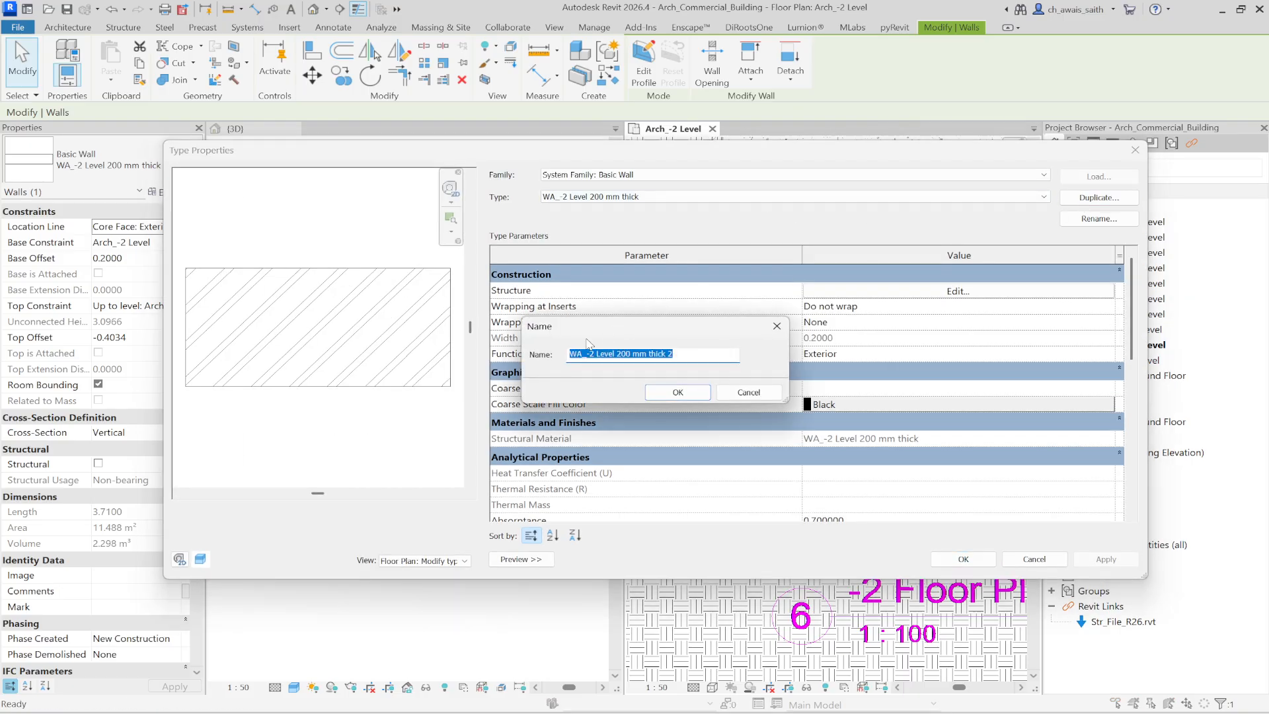
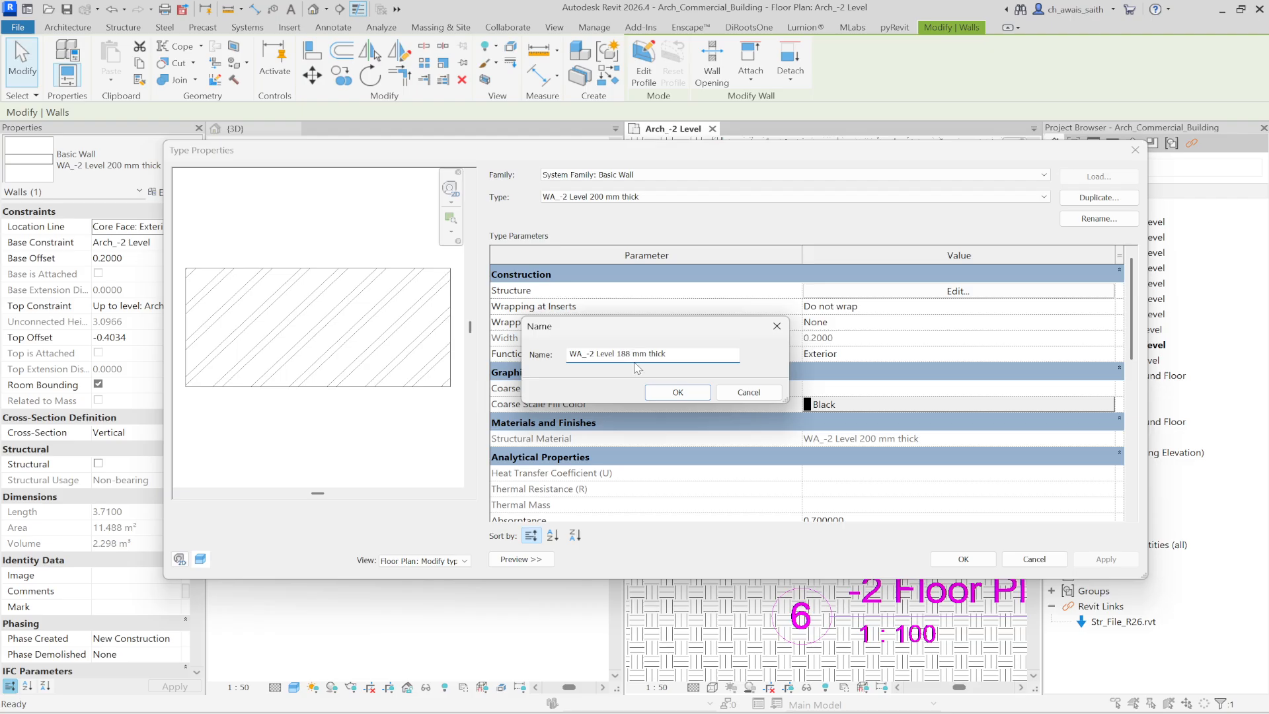
{"action": "left_click", "coordinate": [688, 396]}
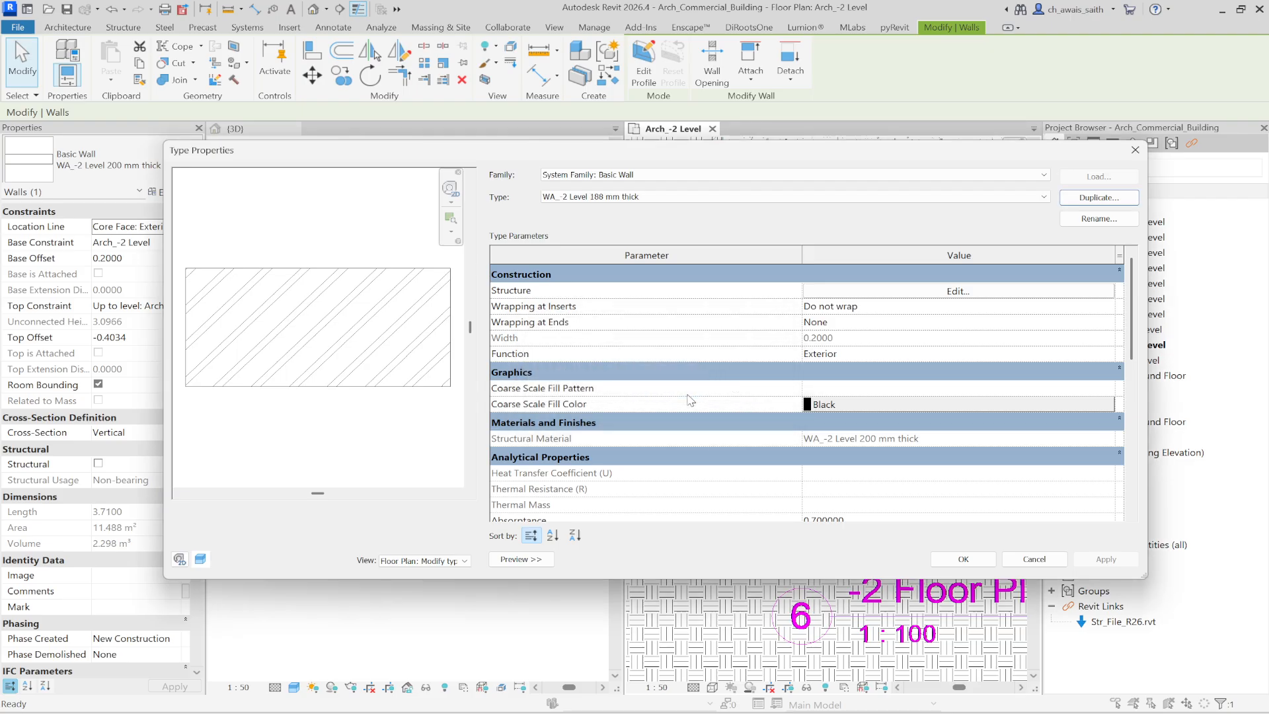
Set the structure layer thickness of the WA_-2 Level 188 mm thick wall type to 0.1880
{"action": "left_click", "coordinate": [958, 290]}
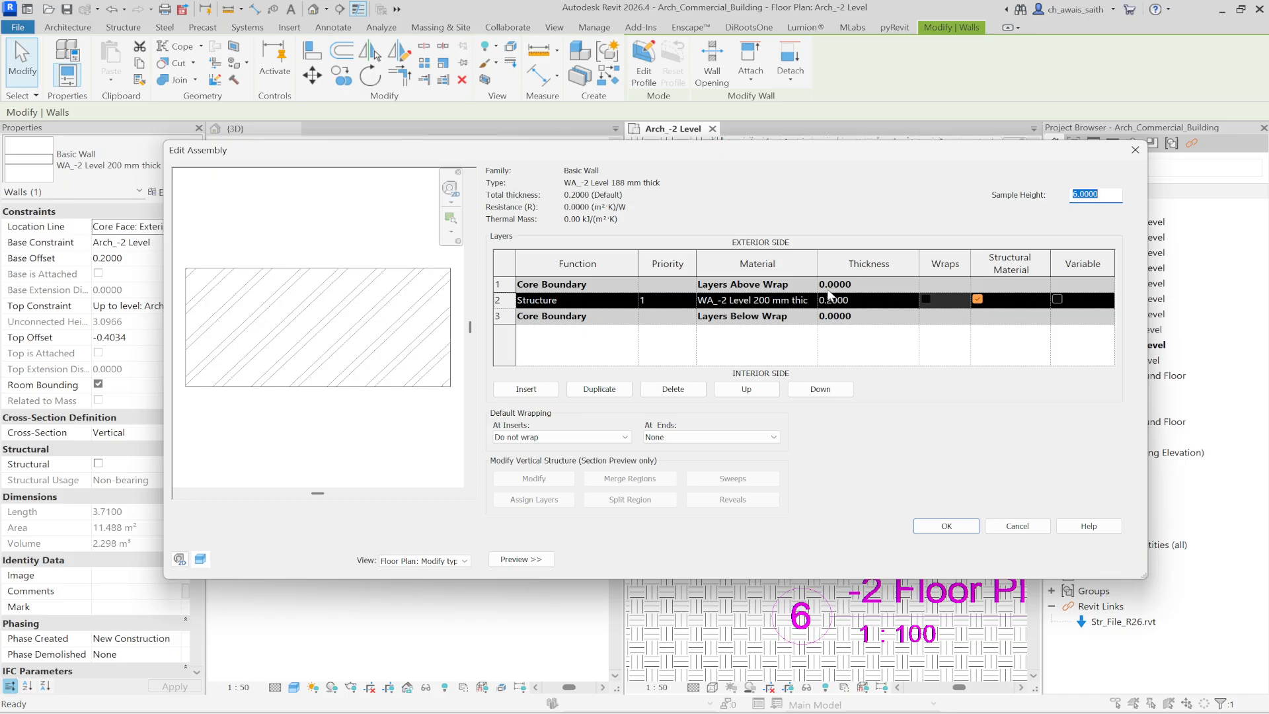
{"action": "left_click", "coordinate": [856, 303]}
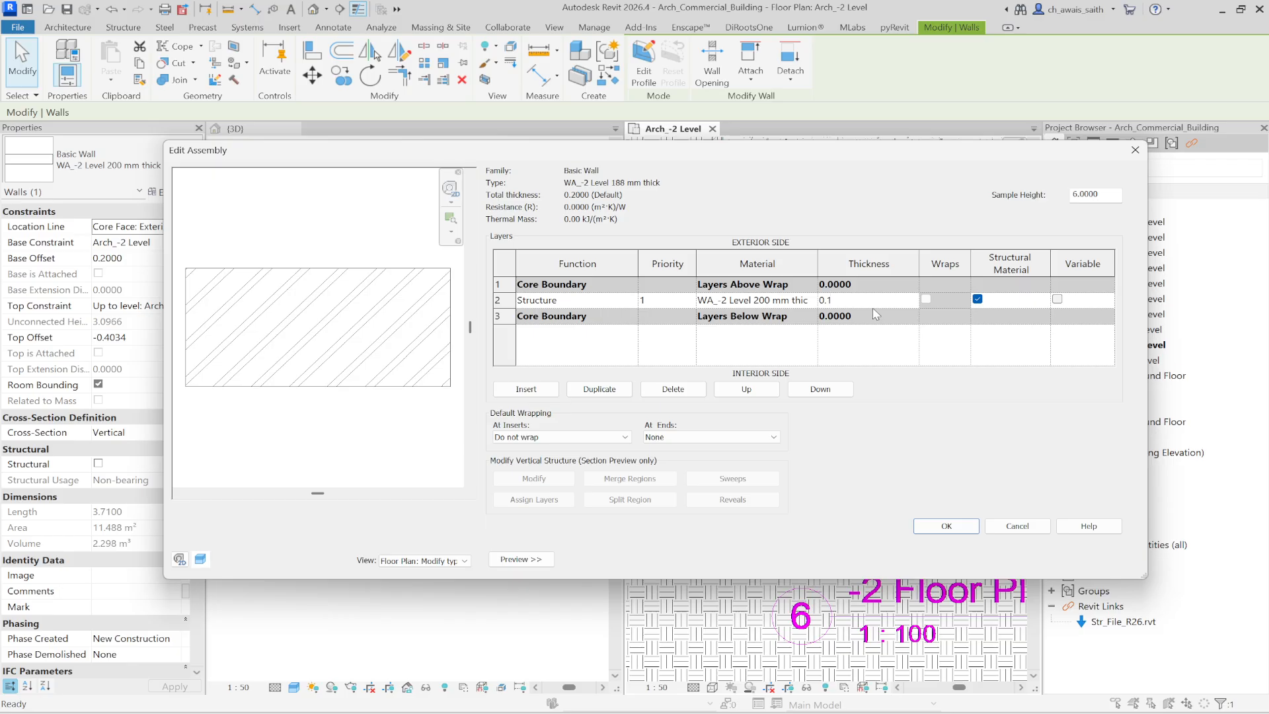
{"action": "left_click", "coordinate": [766, 303]}
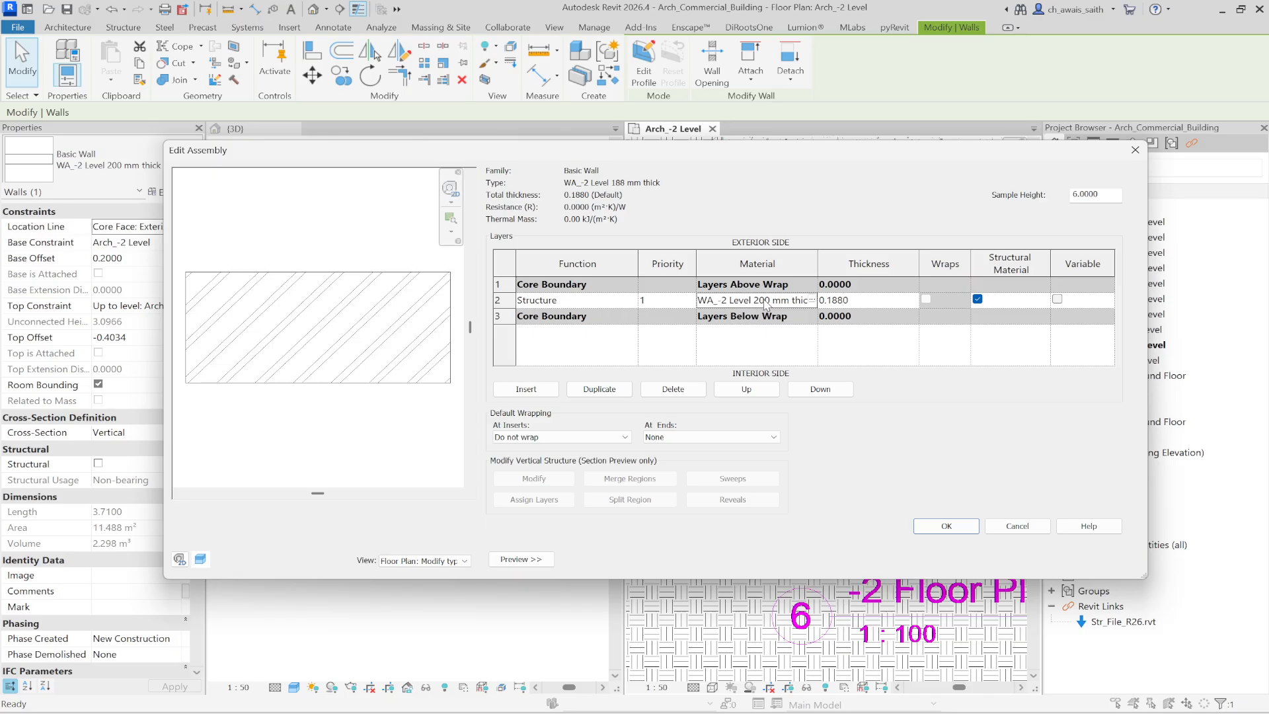
Review the structure layer's material, keep WA_-2 Level 200 mm thick, and apply the edited wall type
{"action": "left_click", "coordinate": [812, 300]}
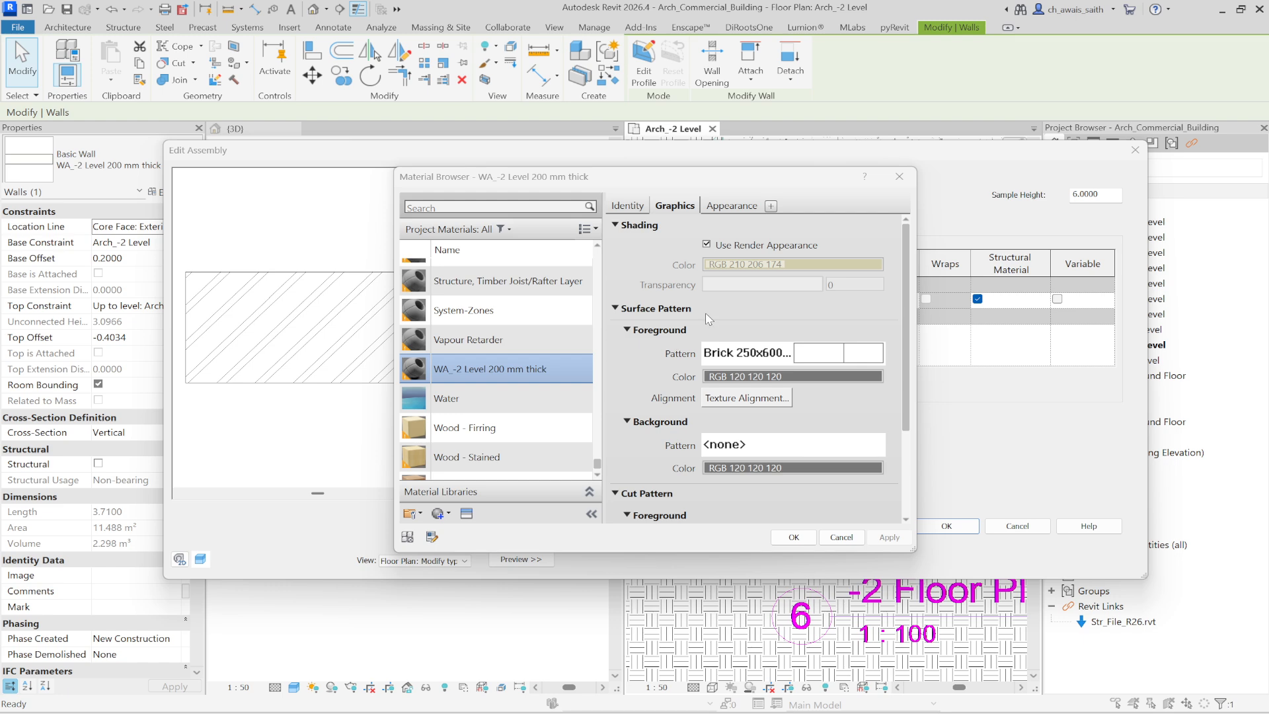
{"action": "left_click", "coordinate": [740, 206]}
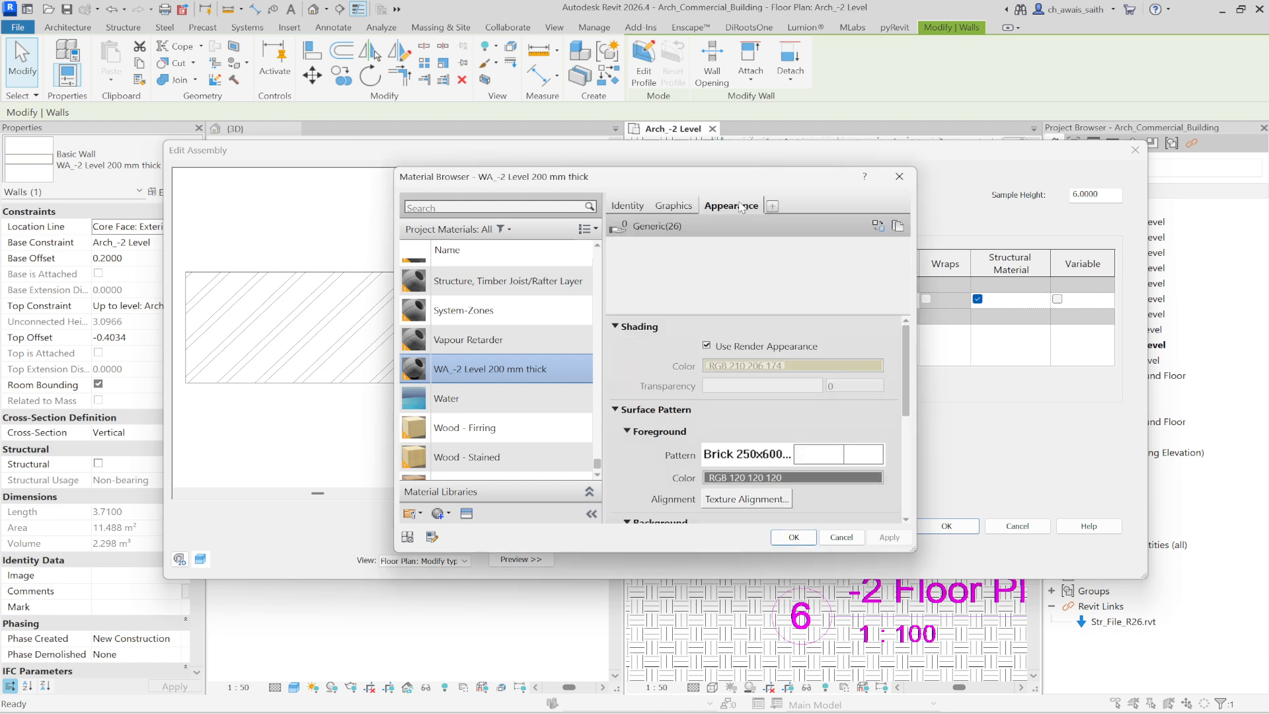
{"action": "left_click", "coordinate": [673, 206]}
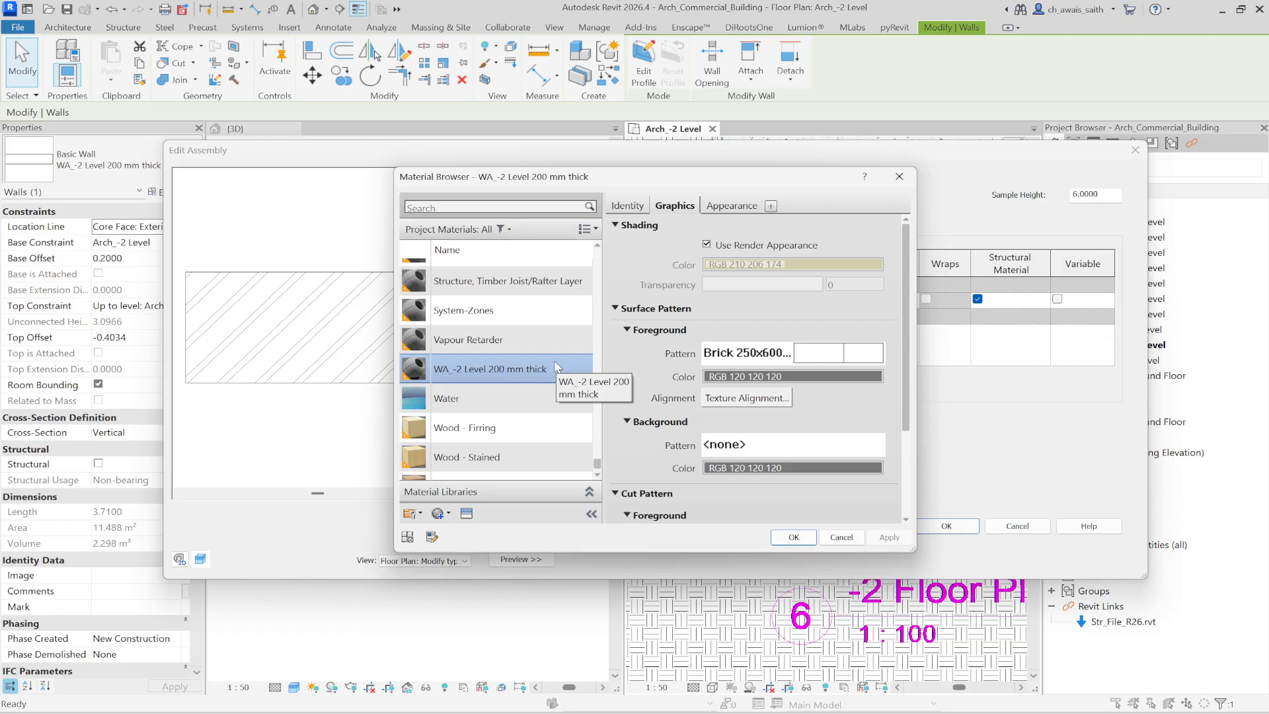
{"action": "scroll", "coordinate": [476, 456], "scroll_direction": "down", "scroll_amount": 1}
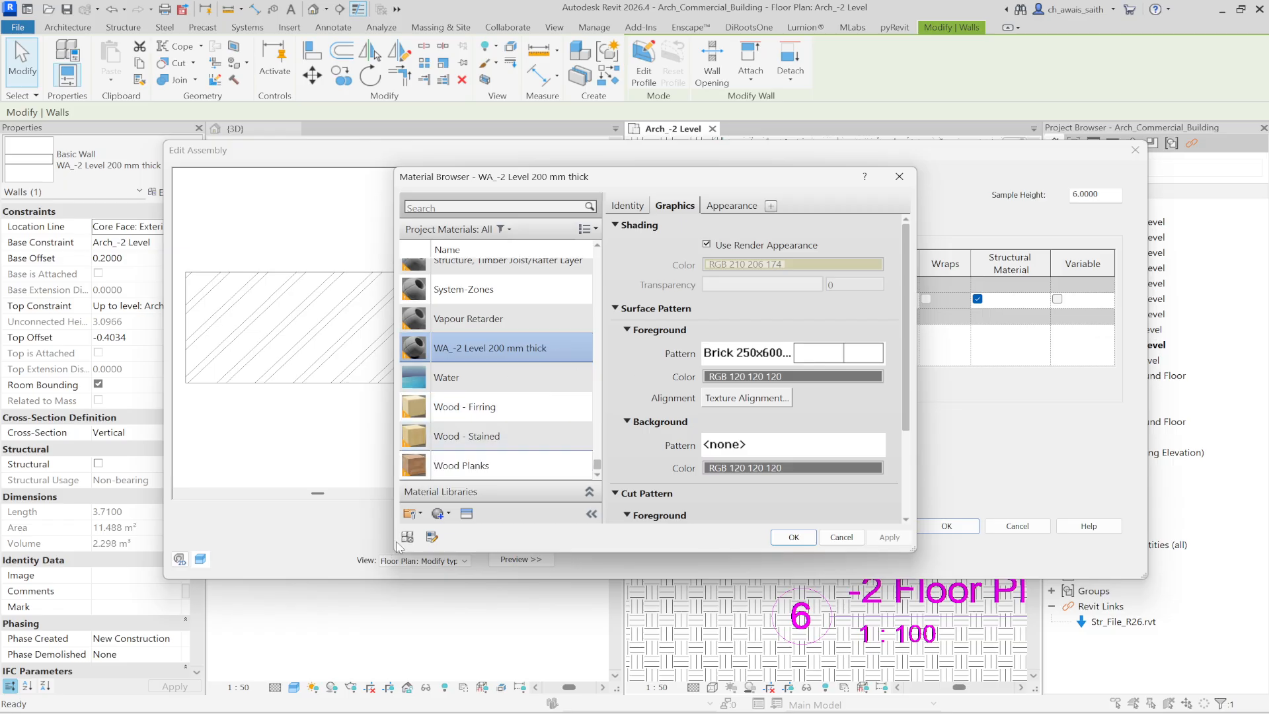
{"action": "left_click", "coordinate": [449, 515]}
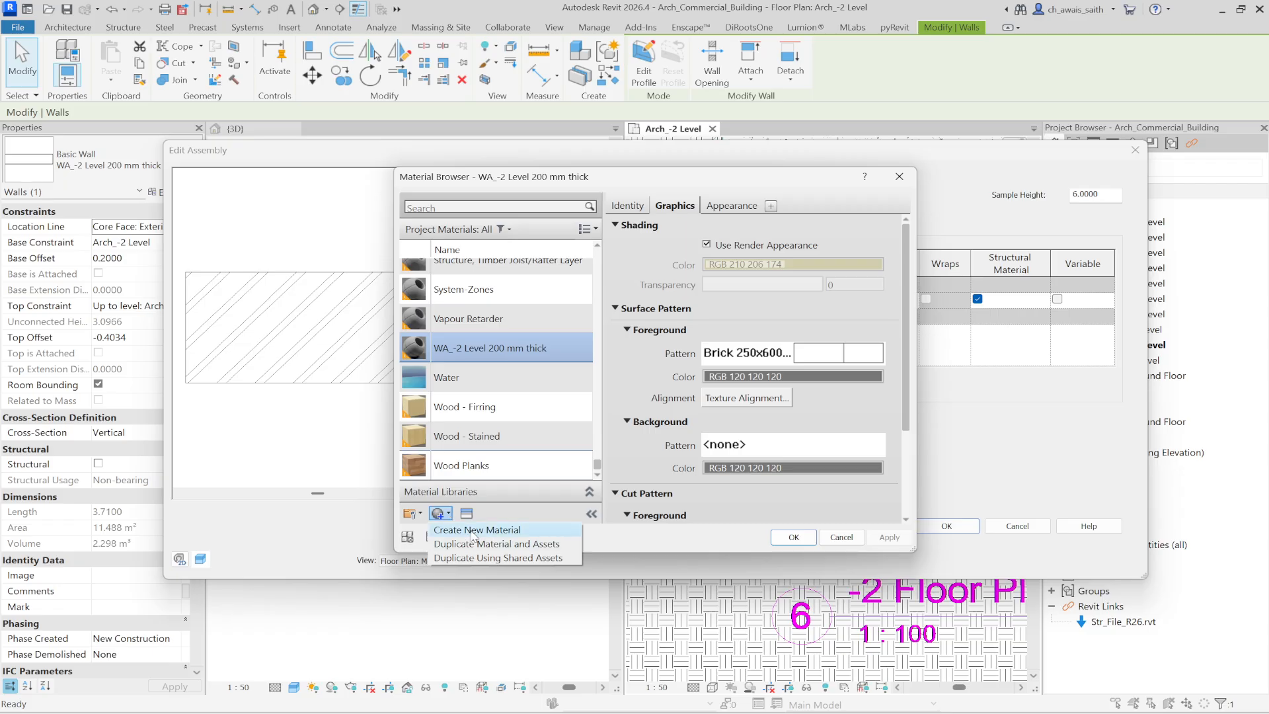
{"action": "left_click", "coordinate": [628, 543]}
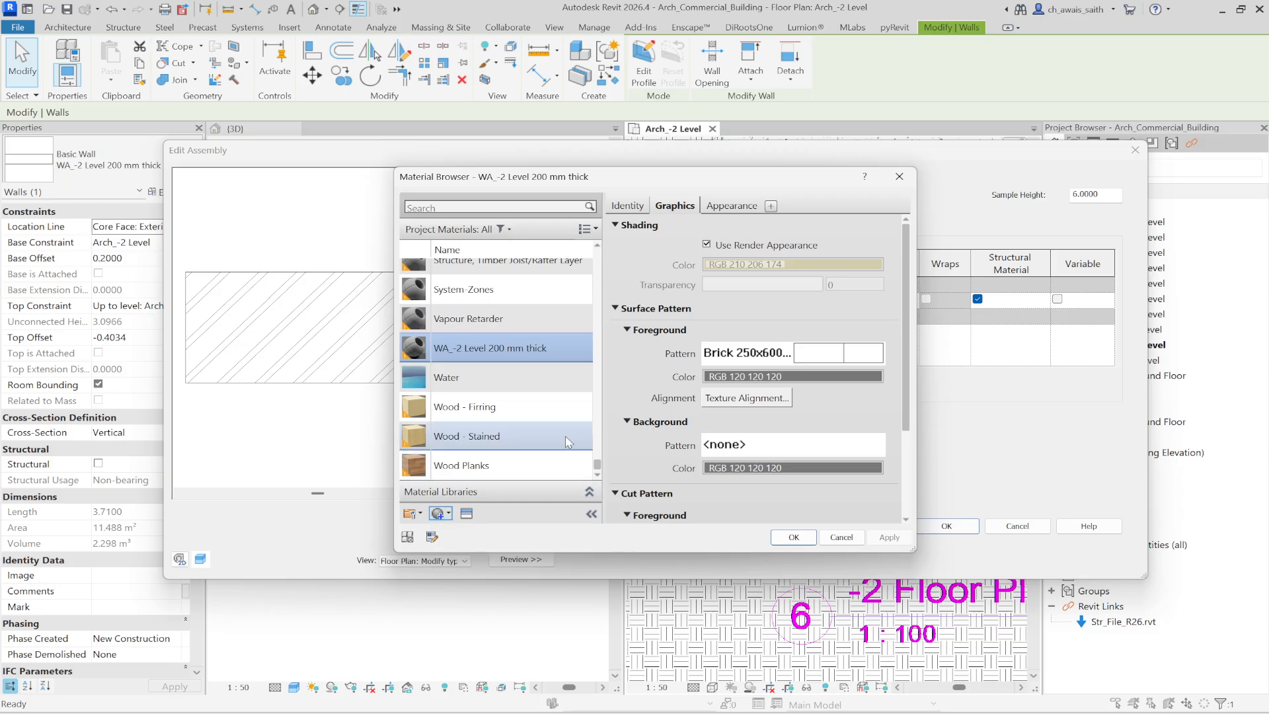
{"action": "left_click", "coordinate": [806, 541]}
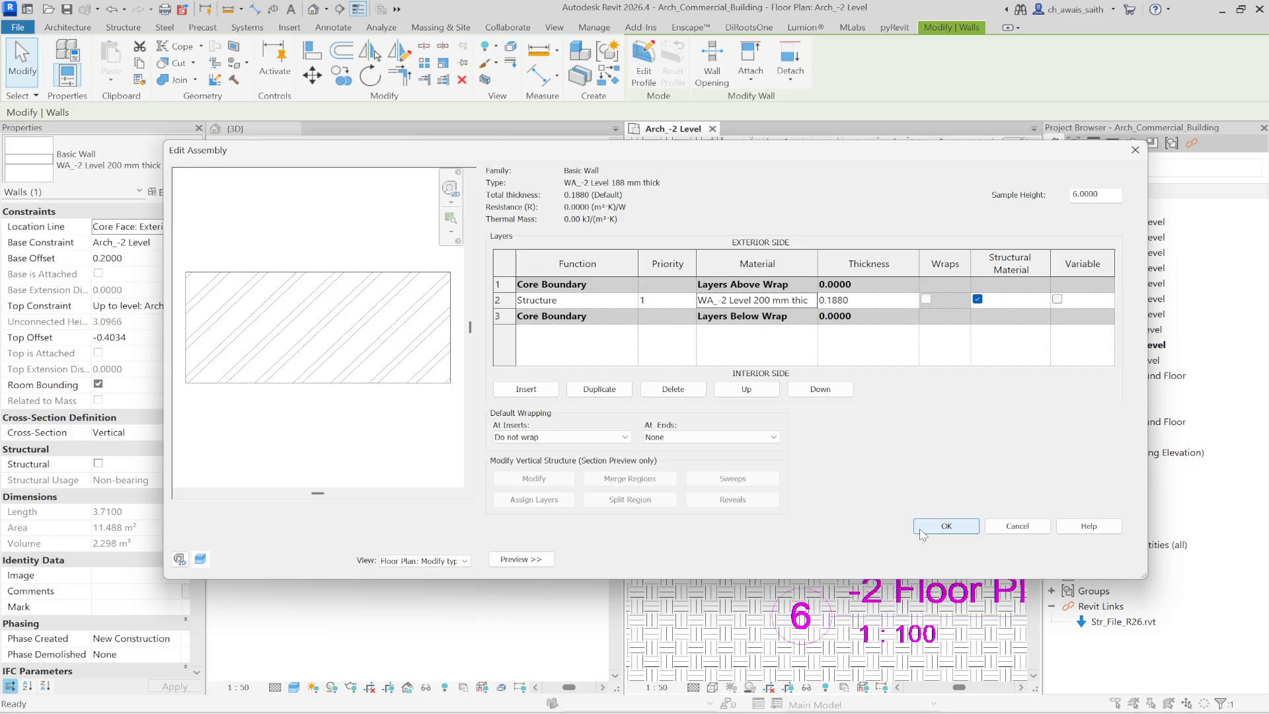
{"action": "left_click", "coordinate": [923, 533]}
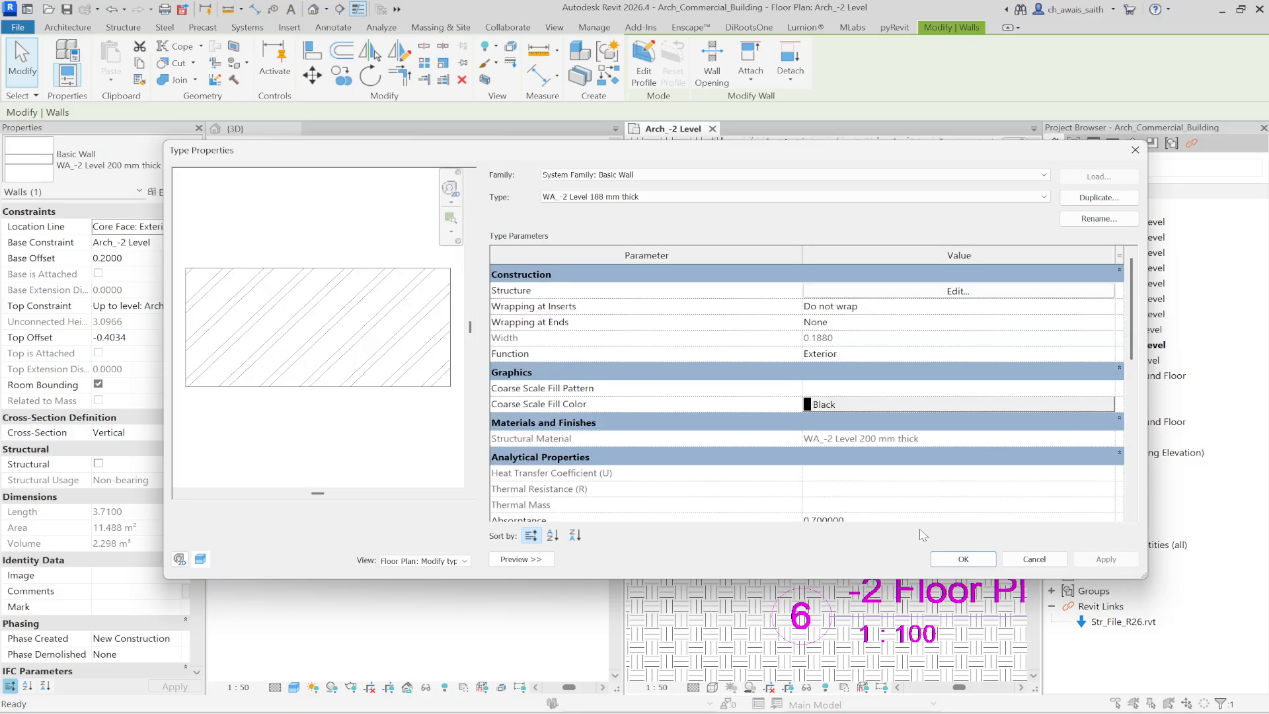
{"action": "left_click", "coordinate": [960, 559]}
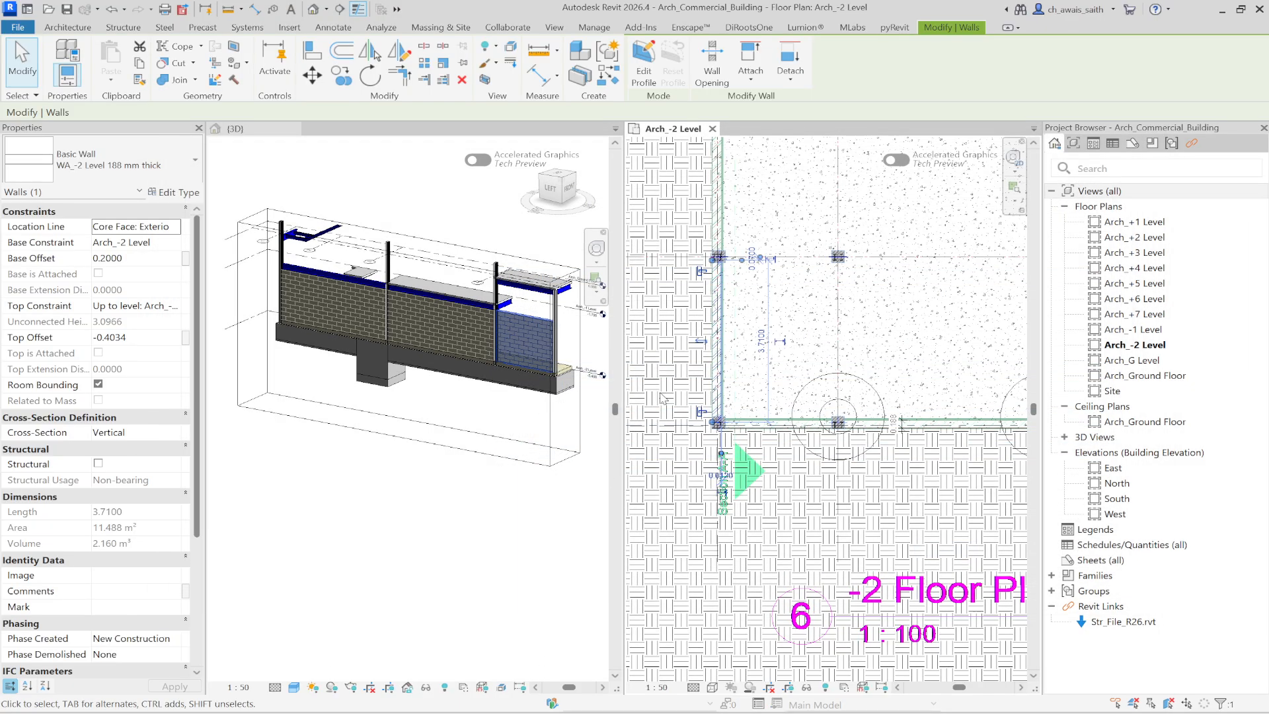
Deselect the grid A wall and begin a new wall with the WA_-2 Level 188 mm thick type
{"action": "scroll", "coordinate": [740, 415], "scroll_direction": "up", "scroll_amount": 5}
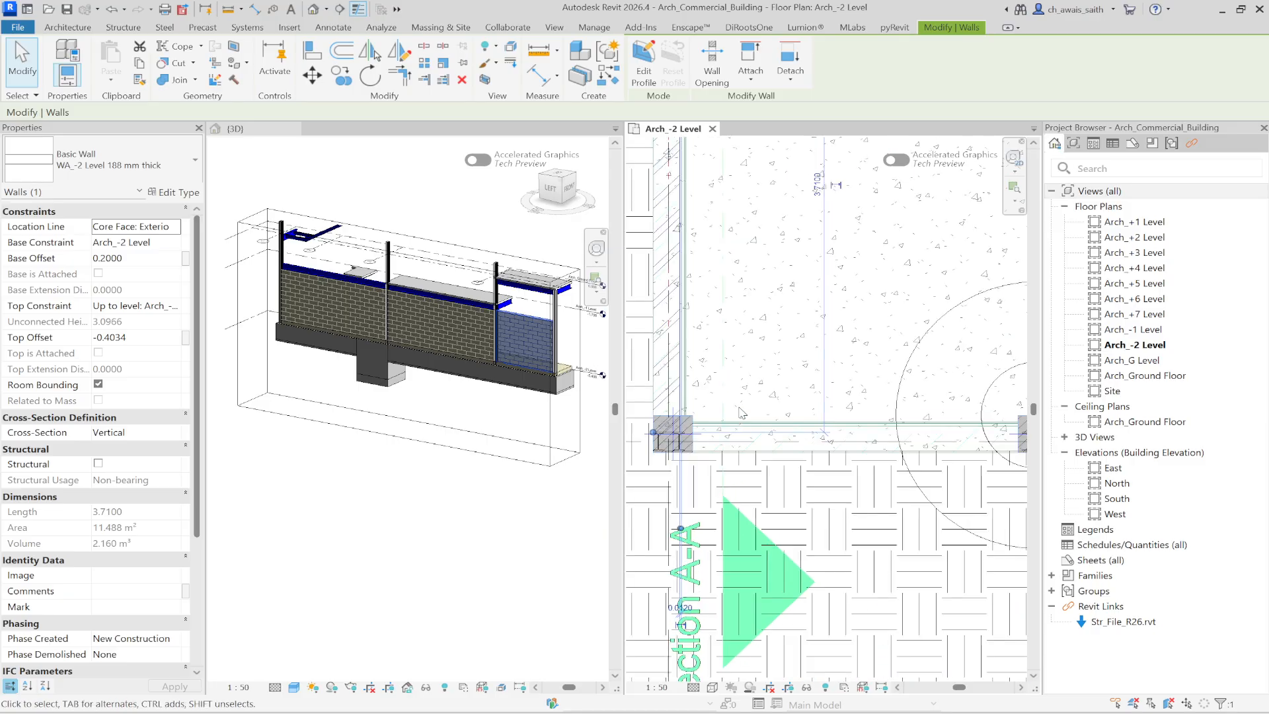
{"action": "key", "text": "Escape"}
{"action": "scroll", "coordinate": [663, 434], "scroll_direction": "up", "scroll_amount": 3}
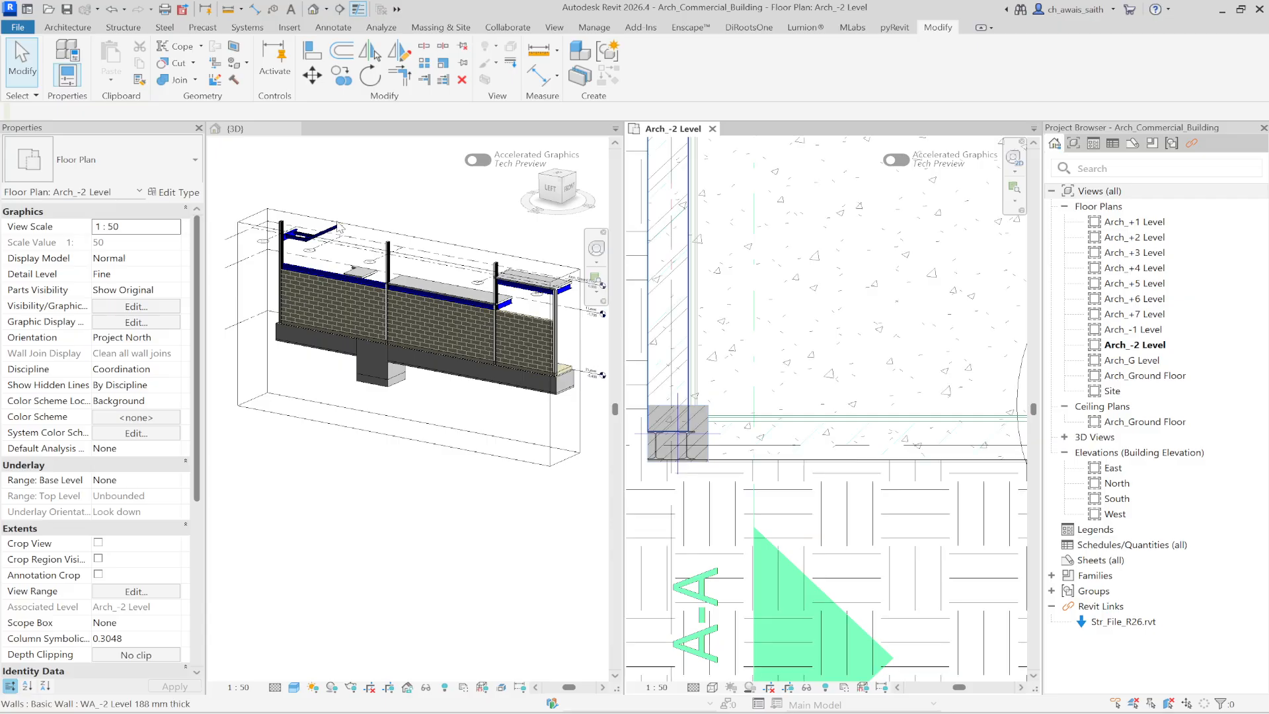
{"action": "left_click", "coordinate": [56, 29]}
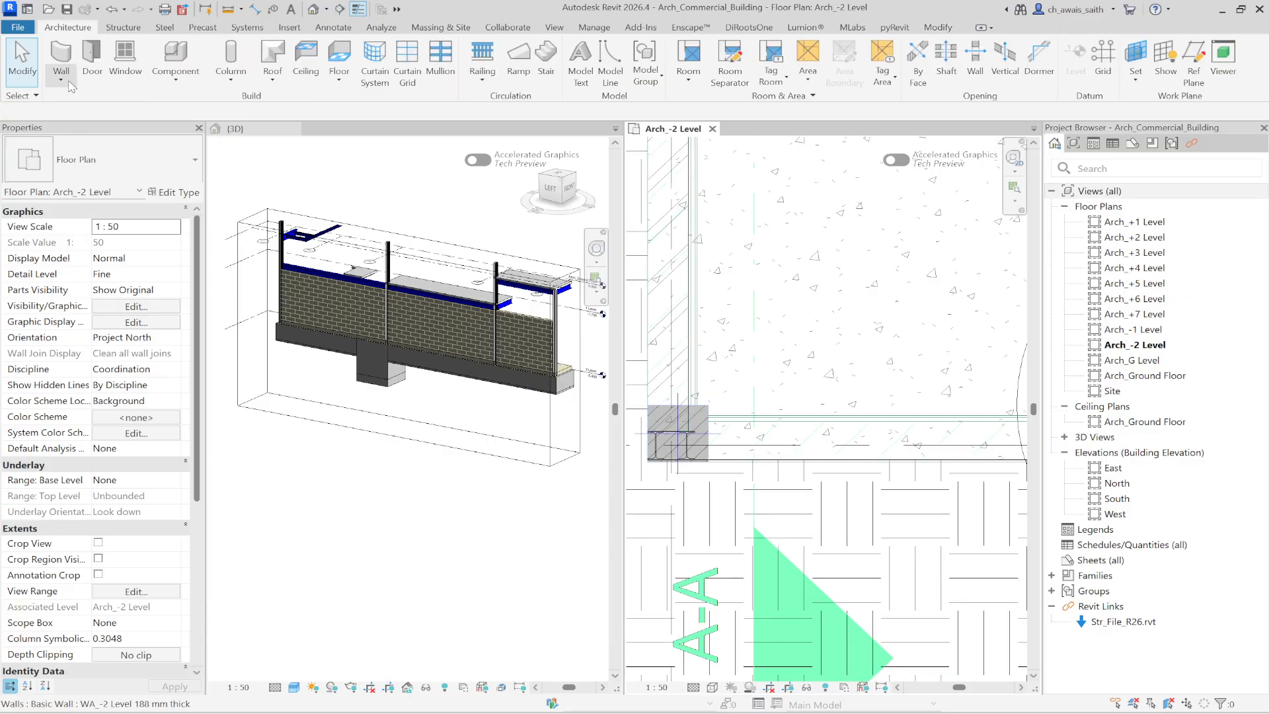
{"action": "left_click", "coordinate": [62, 59]}
{"action": "left_click", "coordinate": [157, 181]}
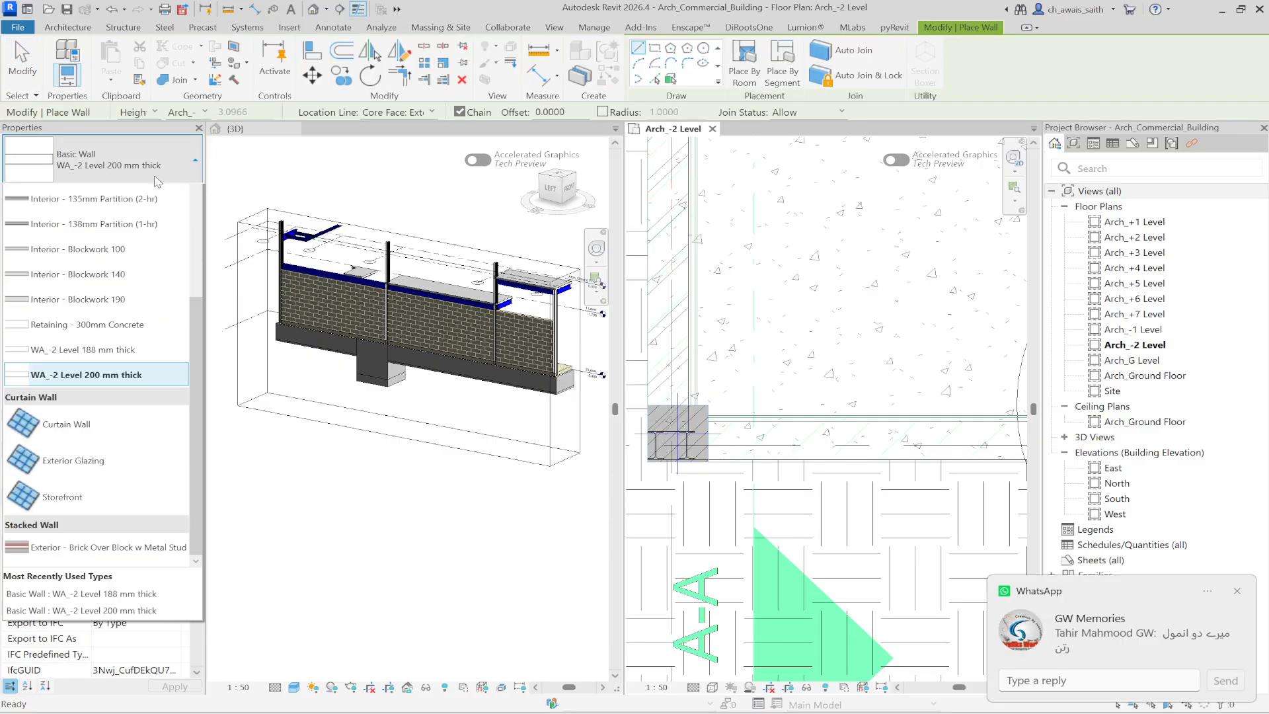
{"action": "left_click", "coordinate": [1237, 591]}
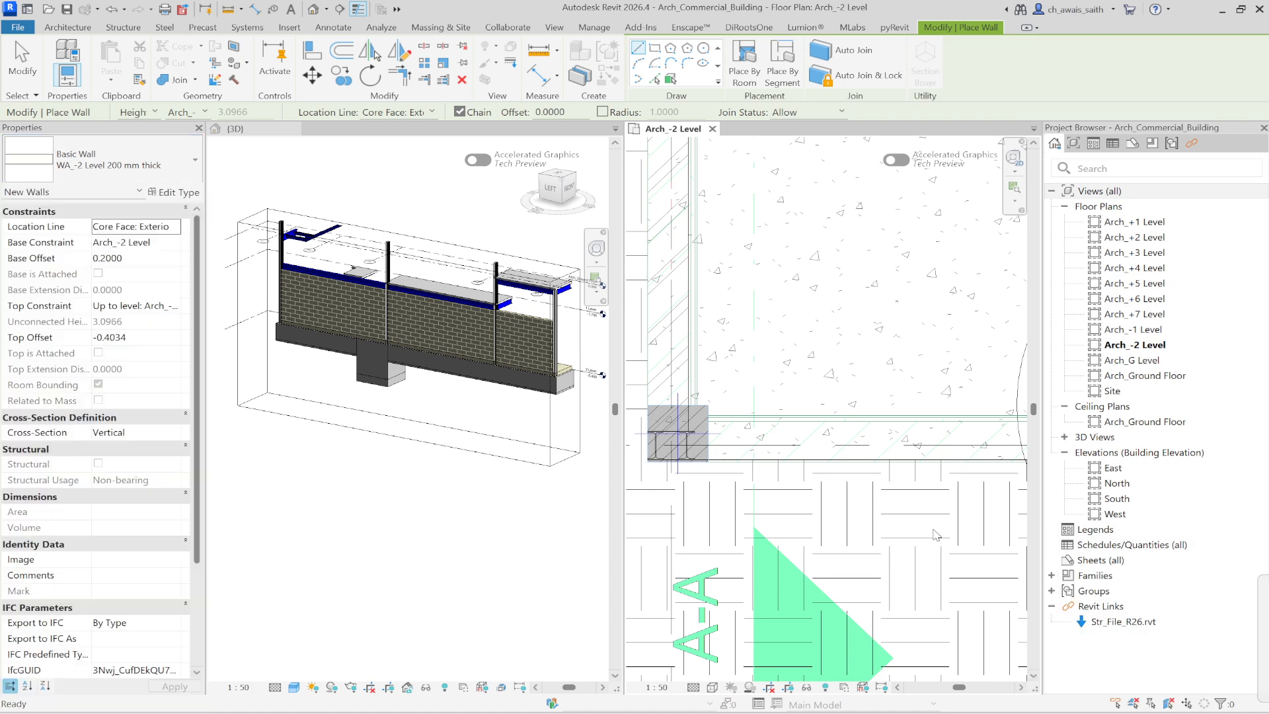
{"action": "left_click", "coordinate": [172, 158]}
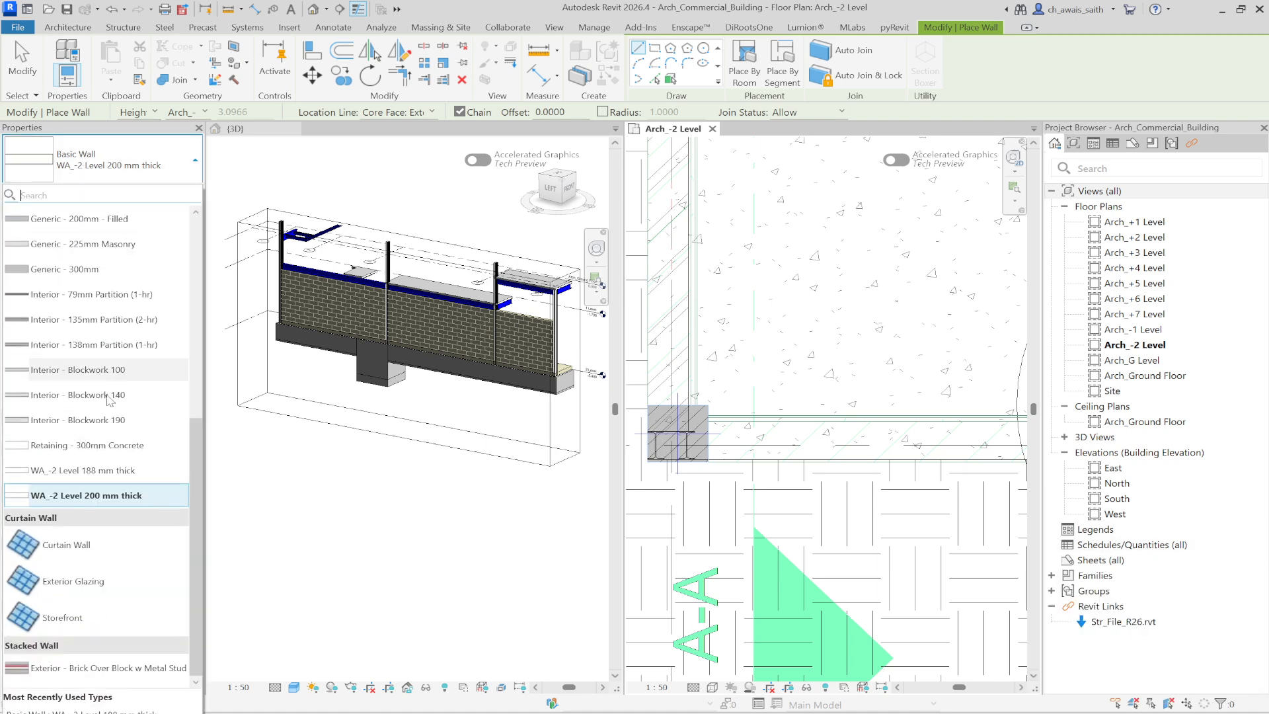
{"action": "left_click", "coordinate": [86, 471]}
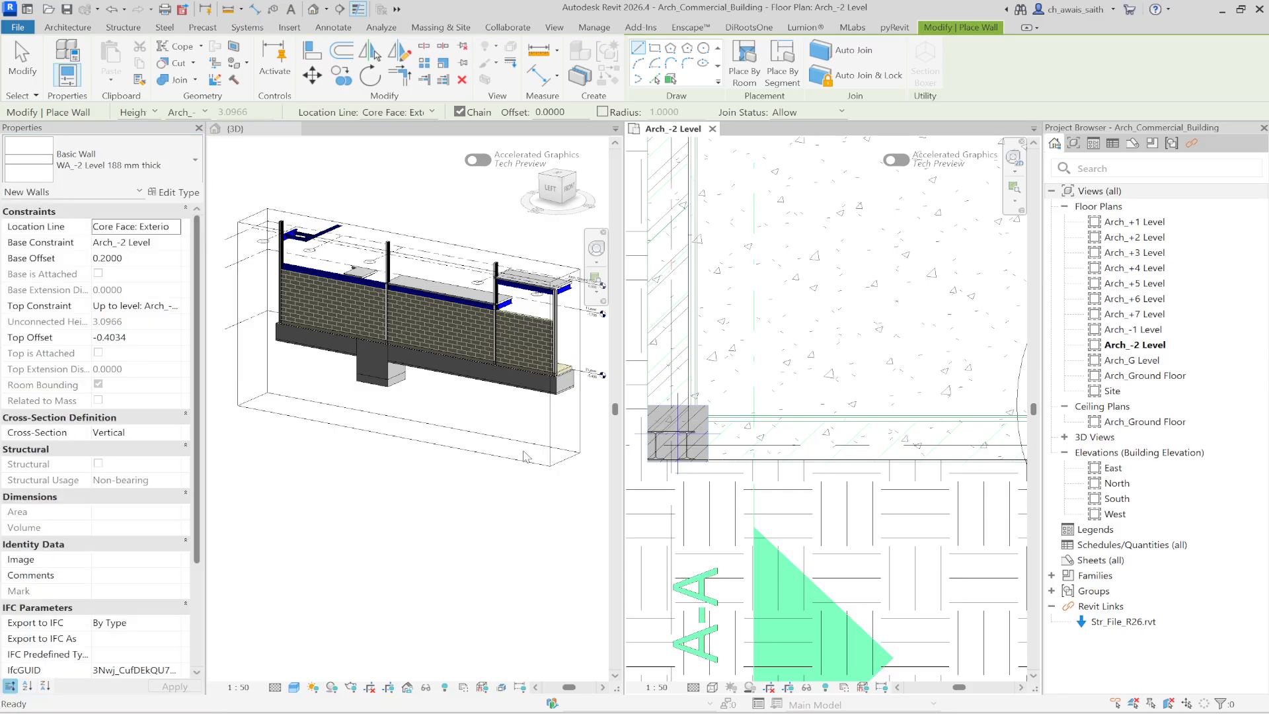
Draw the 188 mm wall along grid 5, from the grid A corner column's steel flange to the next column's, and activate the 3D view
{"action": "scroll", "coordinate": [658, 483], "scroll_direction": "up", "scroll_amount": 4}
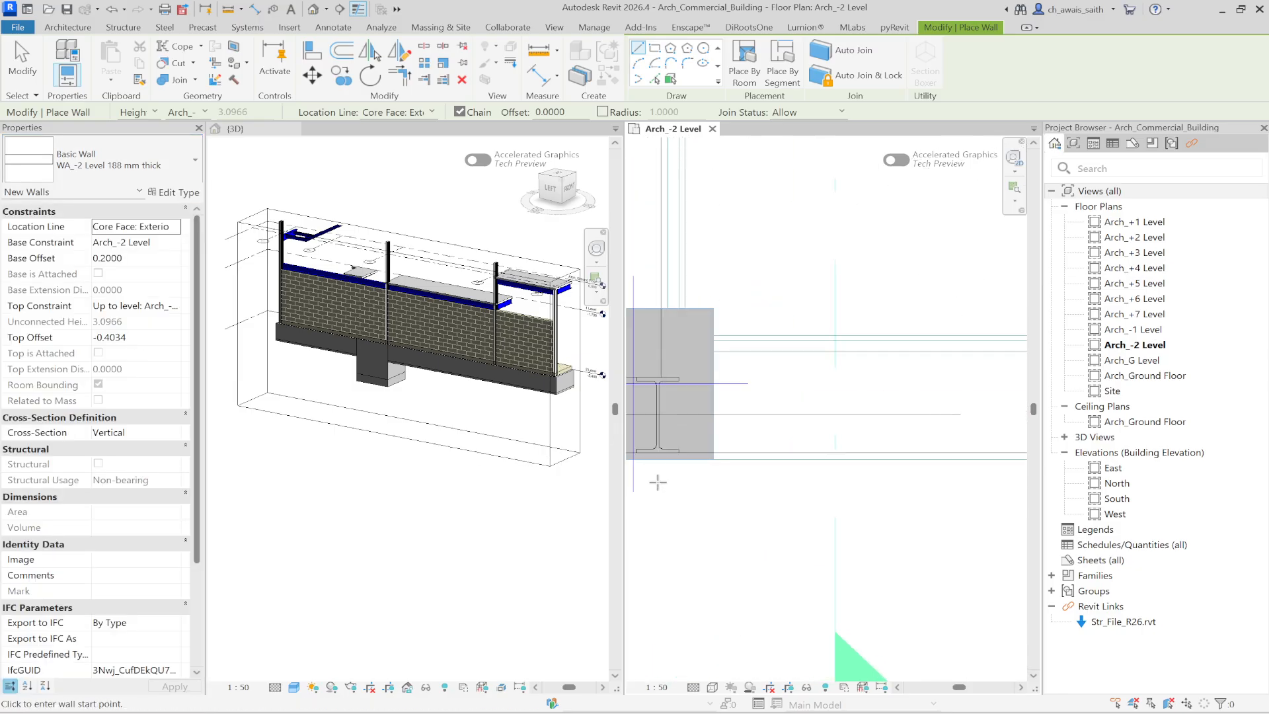
{"action": "scroll", "coordinate": [658, 483], "scroll_direction": "up", "scroll_amount": 3}
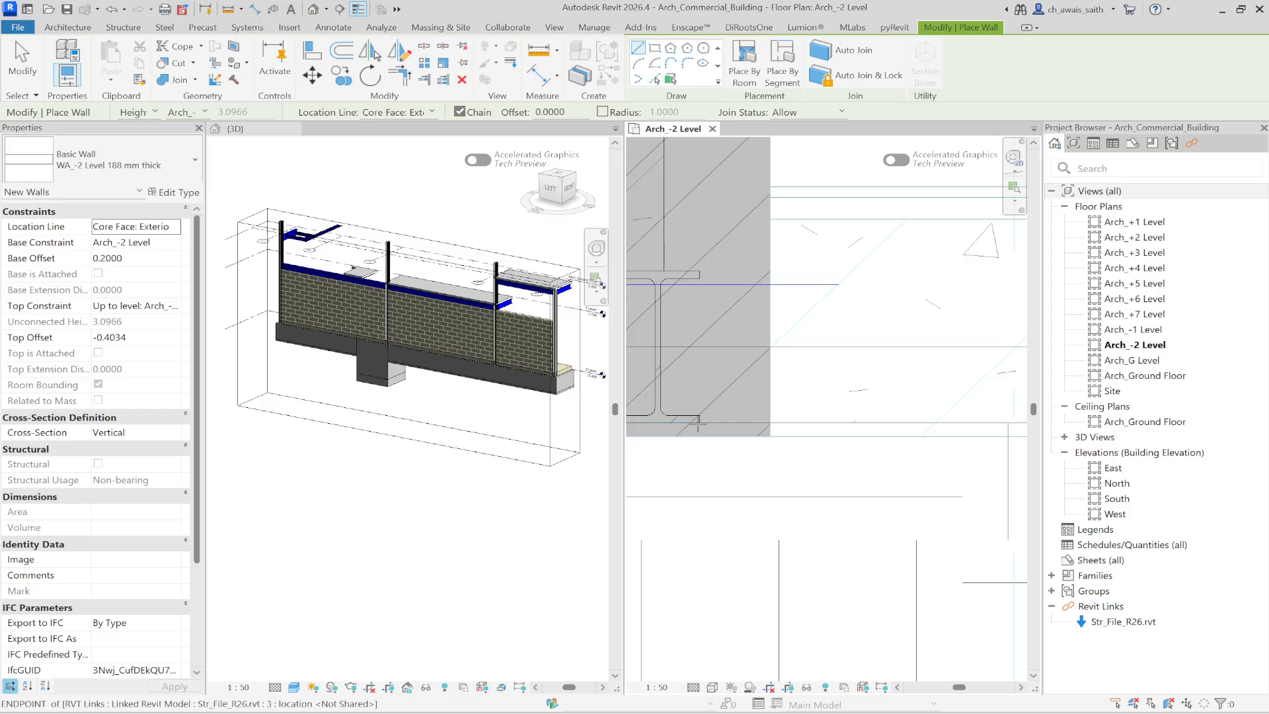
{"action": "left_click", "coordinate": [698, 419]}
{"action": "scroll", "coordinate": [780, 410], "scroll_direction": "down", "scroll_amount": 5}
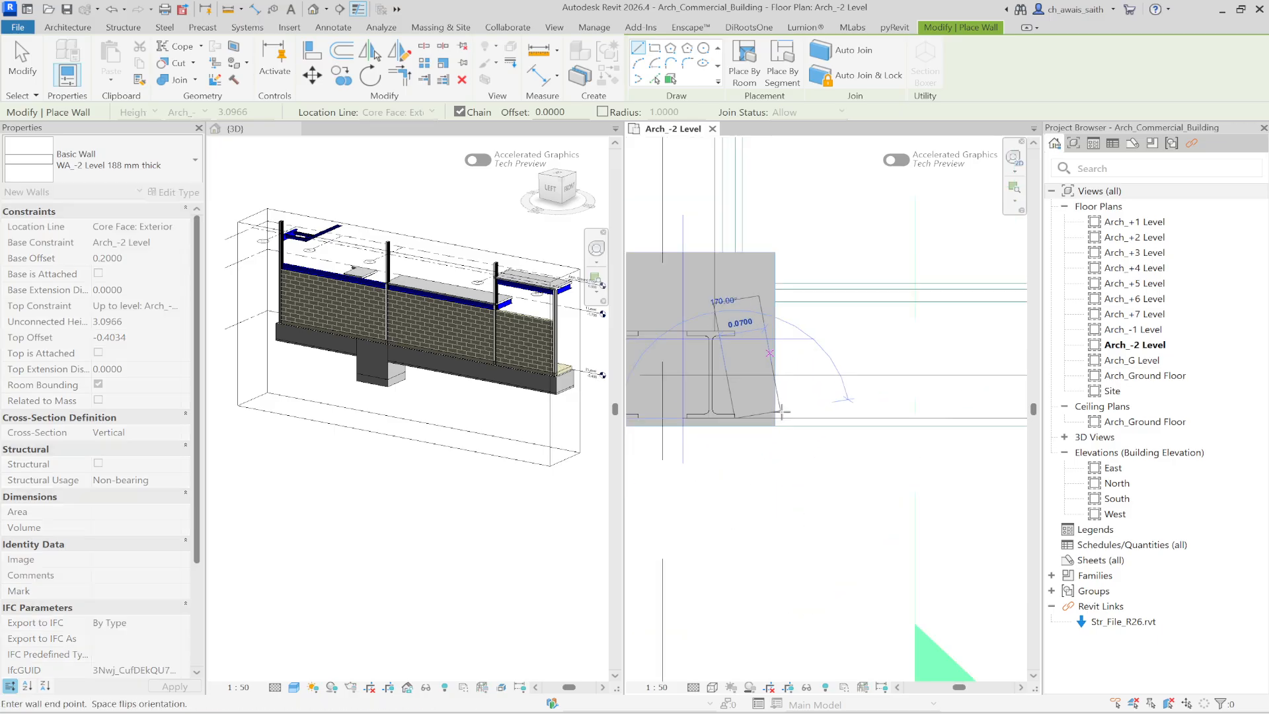
{"action": "scroll", "coordinate": [881, 414], "scroll_direction": "down", "scroll_amount": 5}
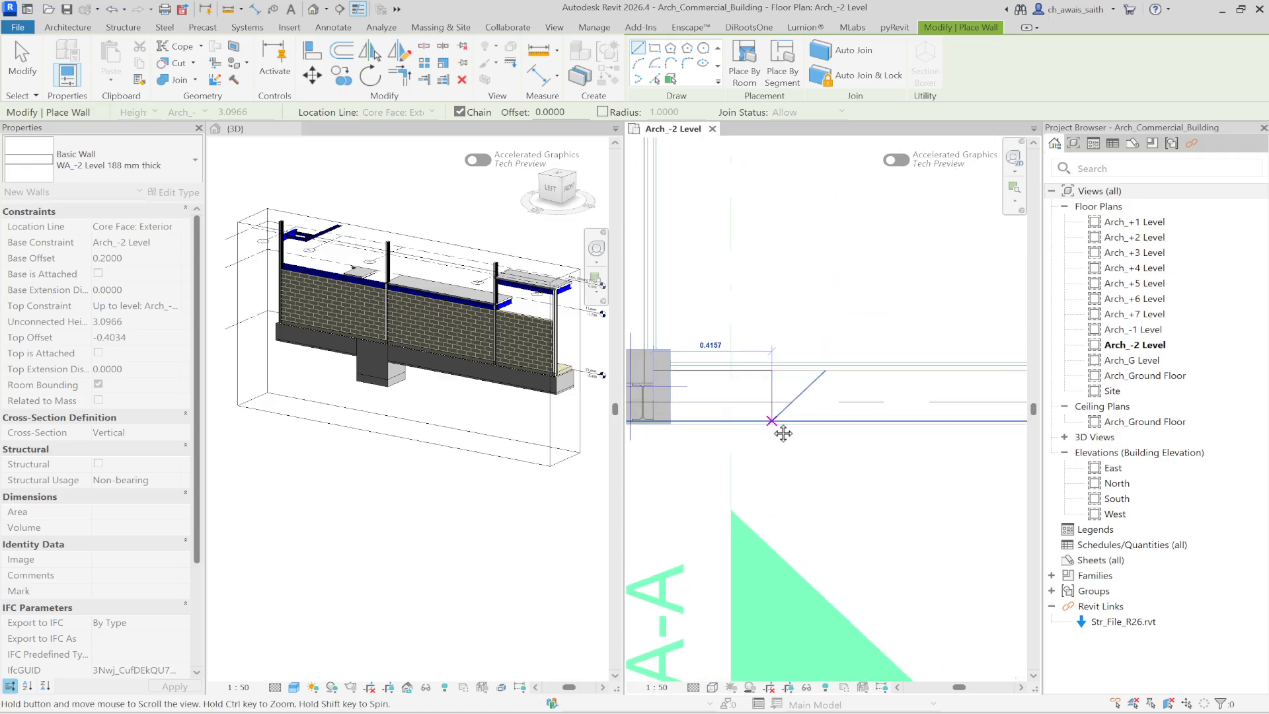
{"action": "scroll", "coordinate": [840, 424], "scroll_direction": "up", "scroll_amount": 8}
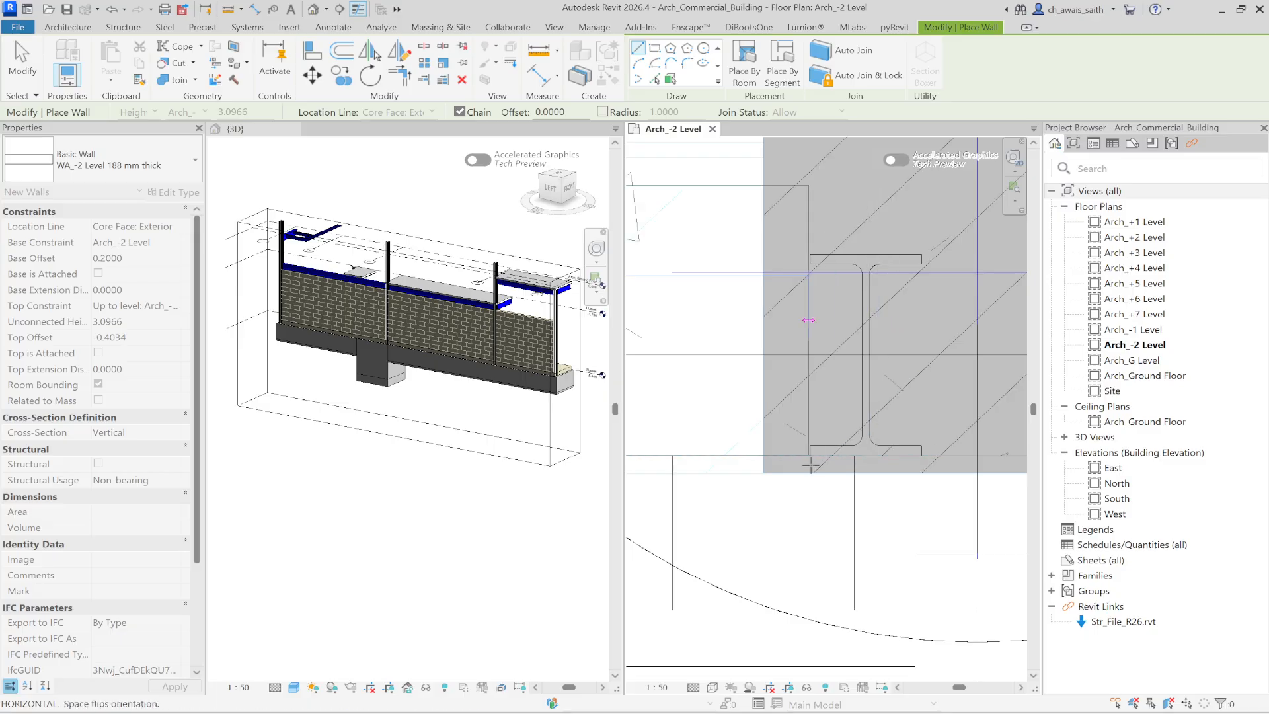
{"action": "left_click", "coordinate": [814, 458]}
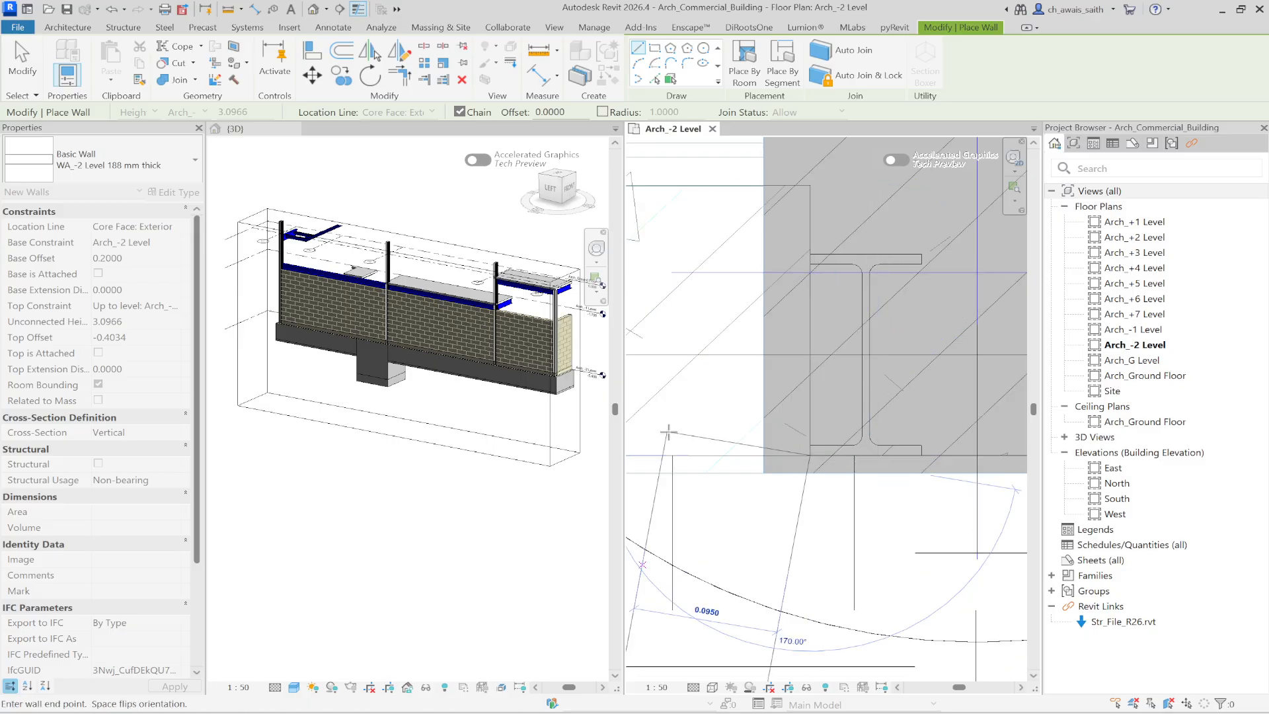
{"action": "scroll", "coordinate": [668, 430], "scroll_direction": "down", "scroll_amount": 4}
{"action": "scroll", "coordinate": [717, 416], "scroll_direction": "down", "scroll_amount": 5}
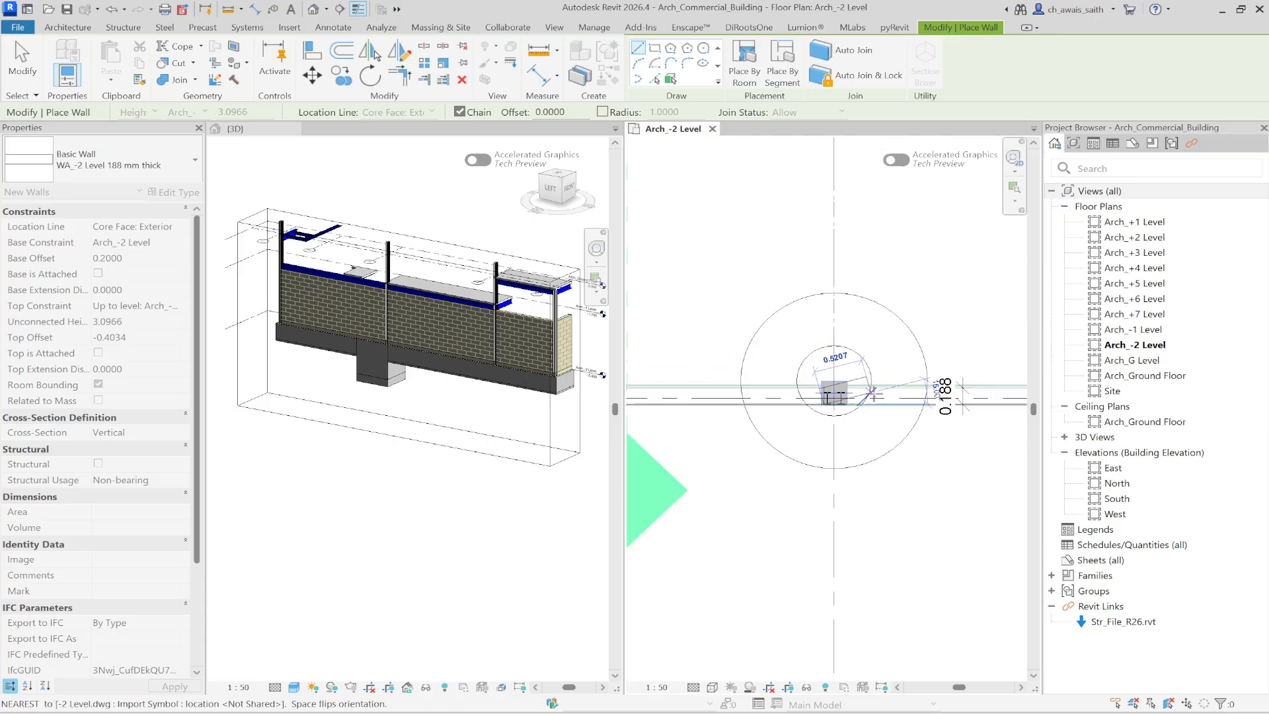
{"action": "key", "text": "Escape"}
{"action": "key", "text": "Escape"}
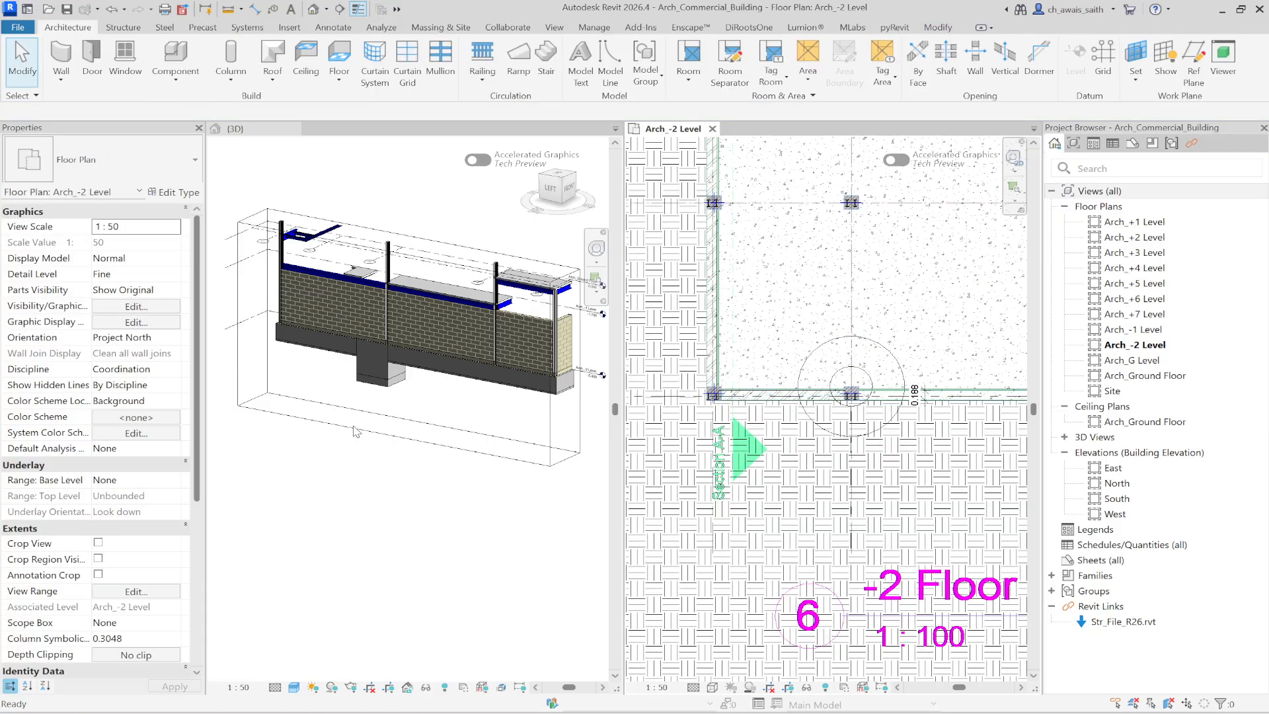
{"action": "left_click", "coordinate": [454, 449]}
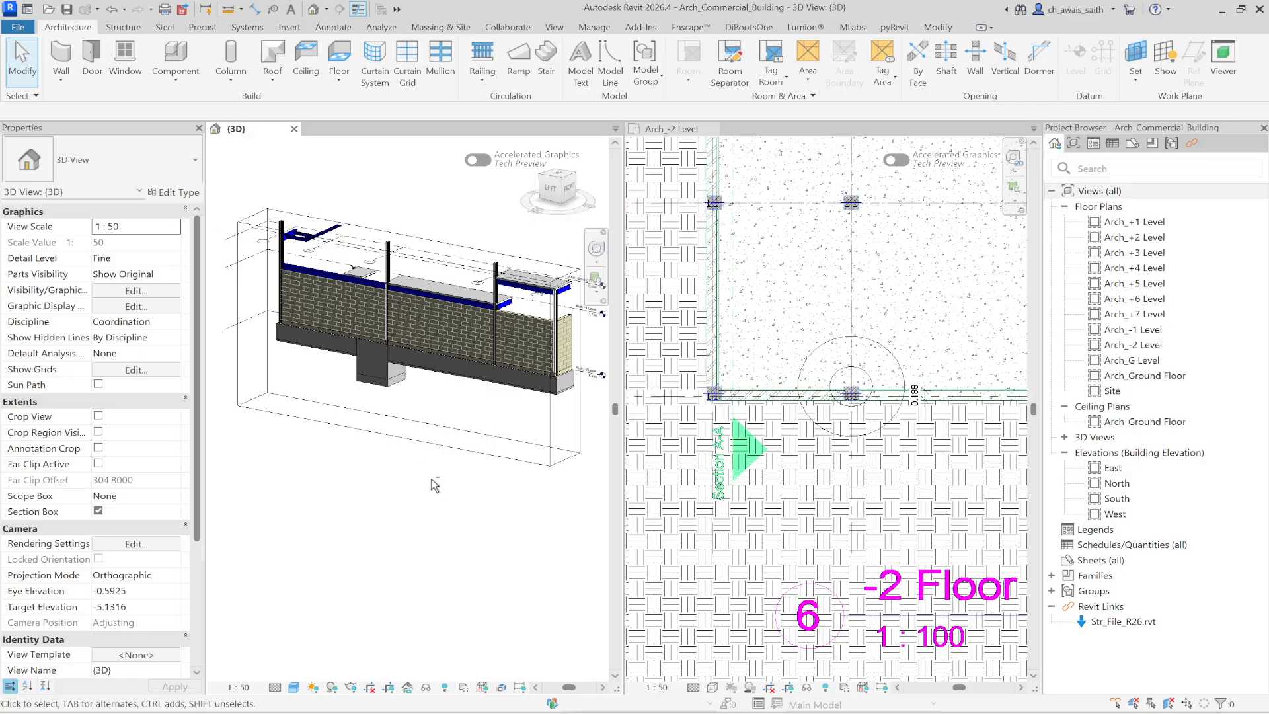
Extend the 3D view's section box away from the grid A wall across the -2 level floor and inspect the new 188 mm wall
{"action": "middle_click_drag", "start_coordinate": [434, 484], "coordinate": [232, 368], "text": "shift"}
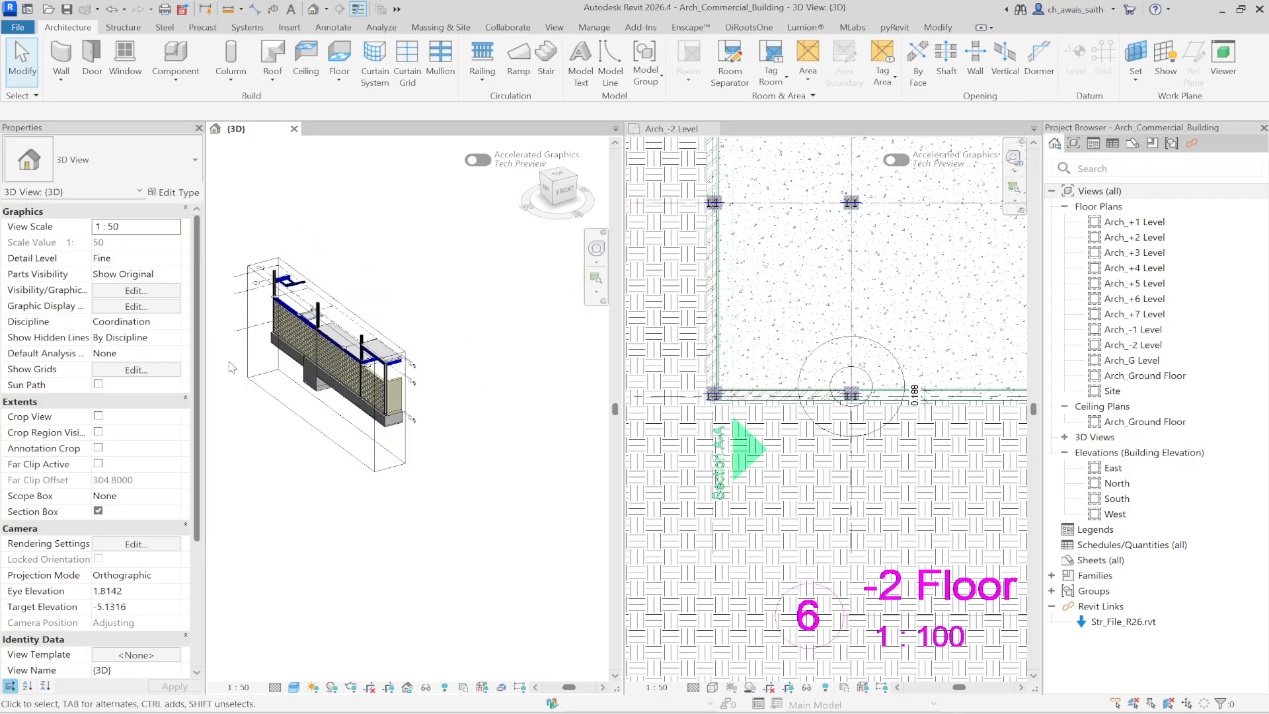
{"action": "left_click", "coordinate": [408, 450]}
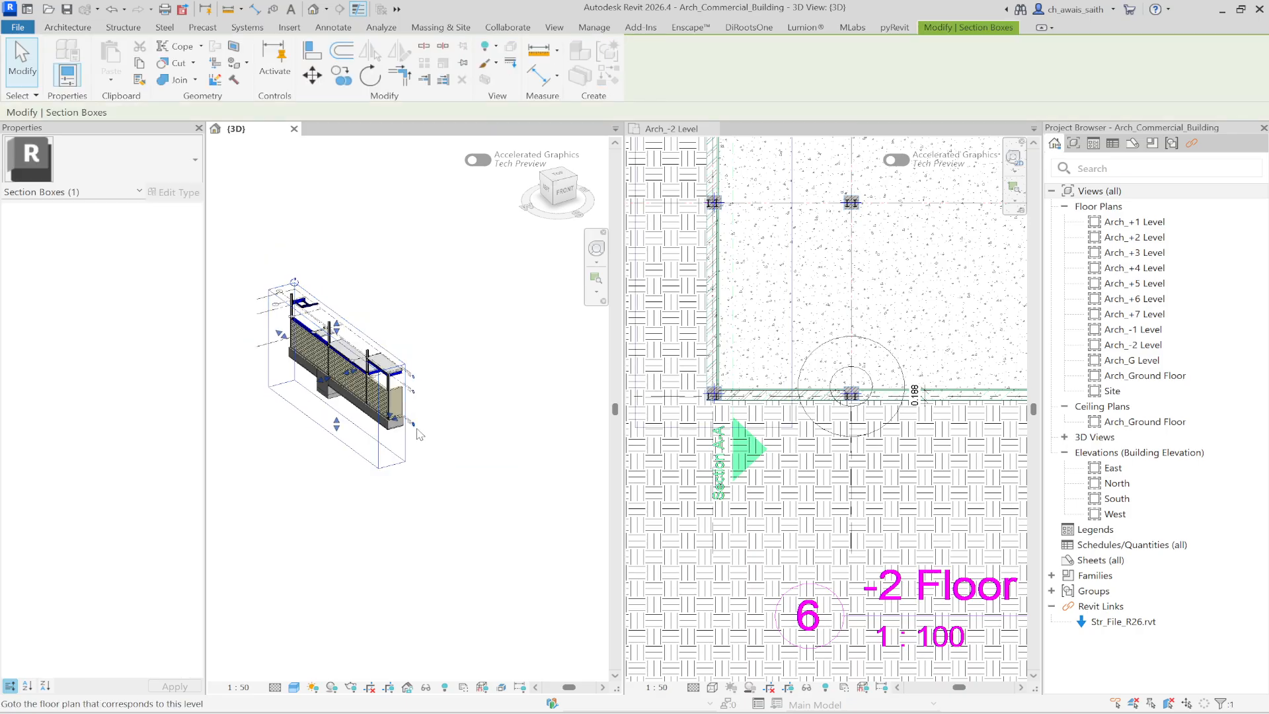
{"action": "left_click_drag", "start_coordinate": [410, 374], "coordinate": [411, 358]}
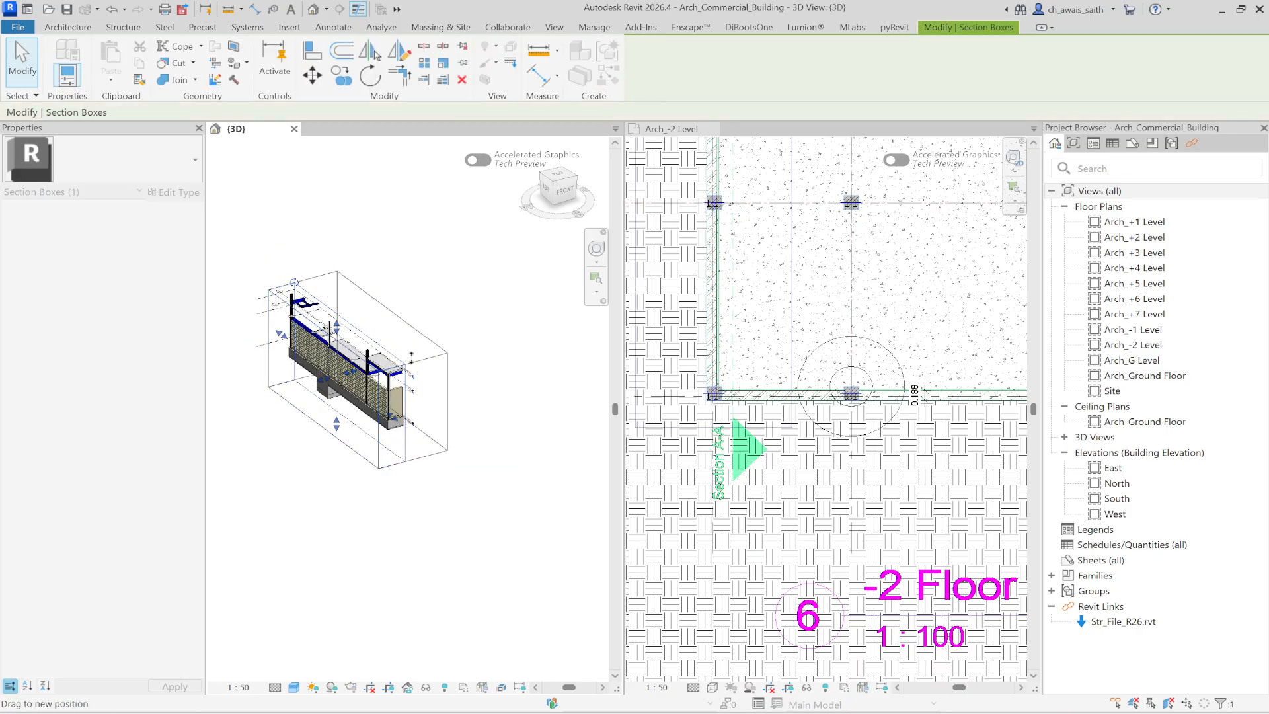
{"action": "left_click_drag", "start_coordinate": [489, 338], "coordinate": [489, 337]}
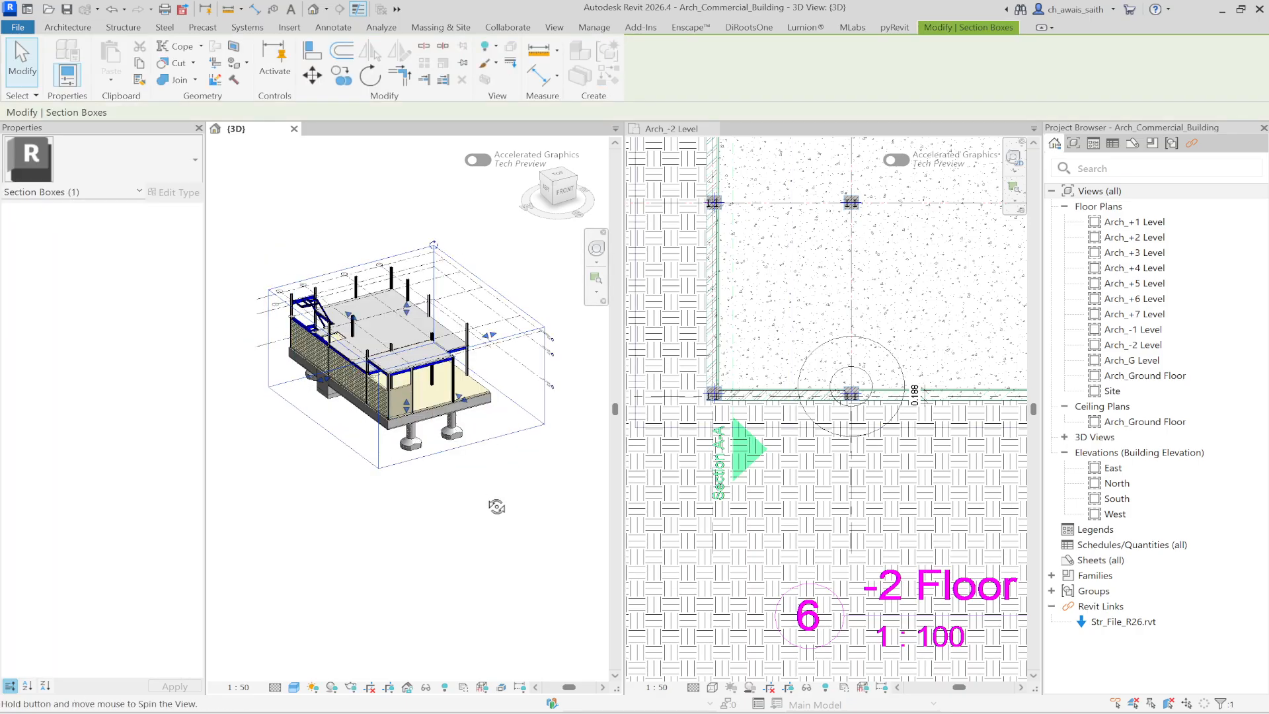
{"action": "middle_click_drag", "start_coordinate": [496, 507], "coordinate": [349, 462], "text": "shift"}
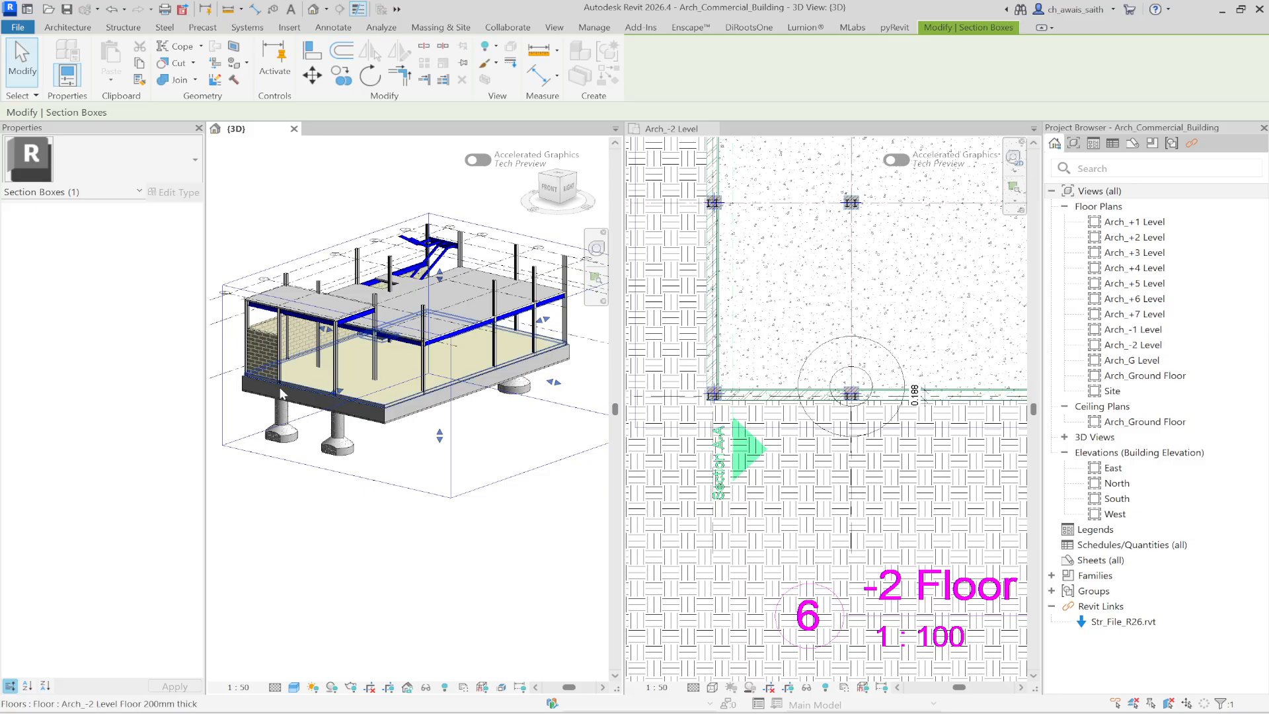
{"action": "scroll", "coordinate": [281, 392], "scroll_direction": "up", "scroll_amount": 5}
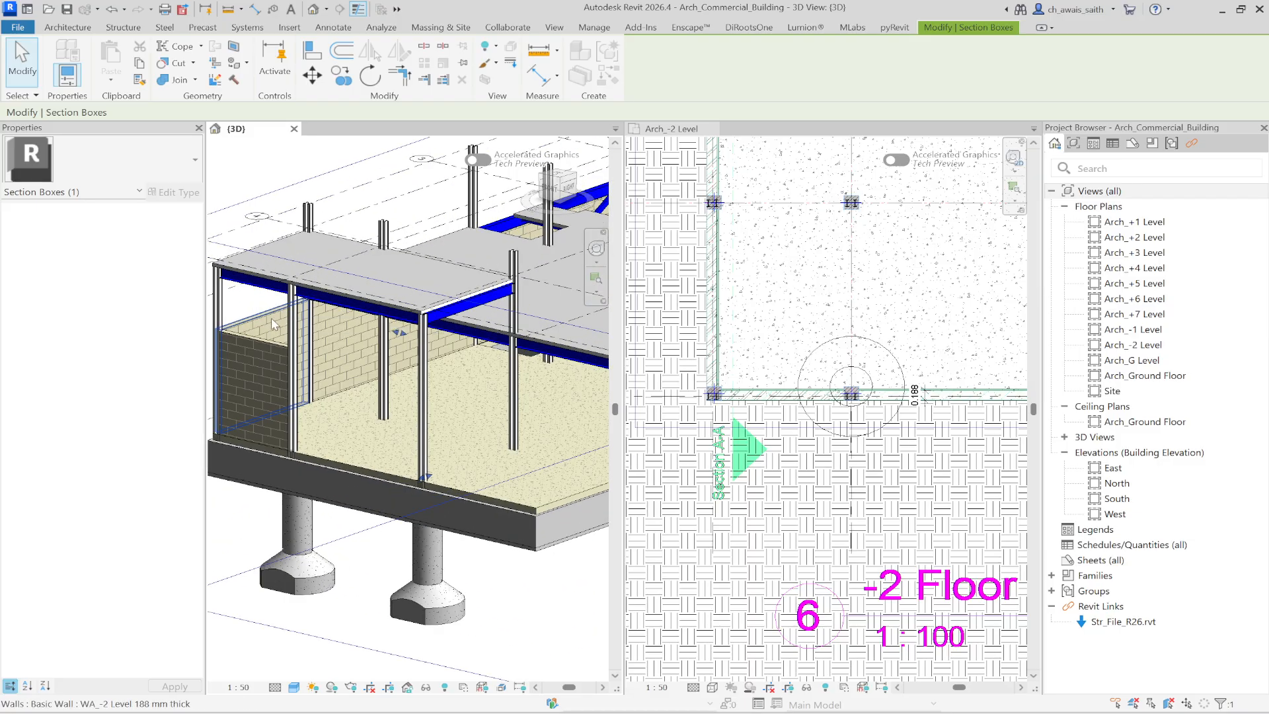
{"action": "middle_click_drag", "start_coordinate": [319, 417], "coordinate": [376, 419]}
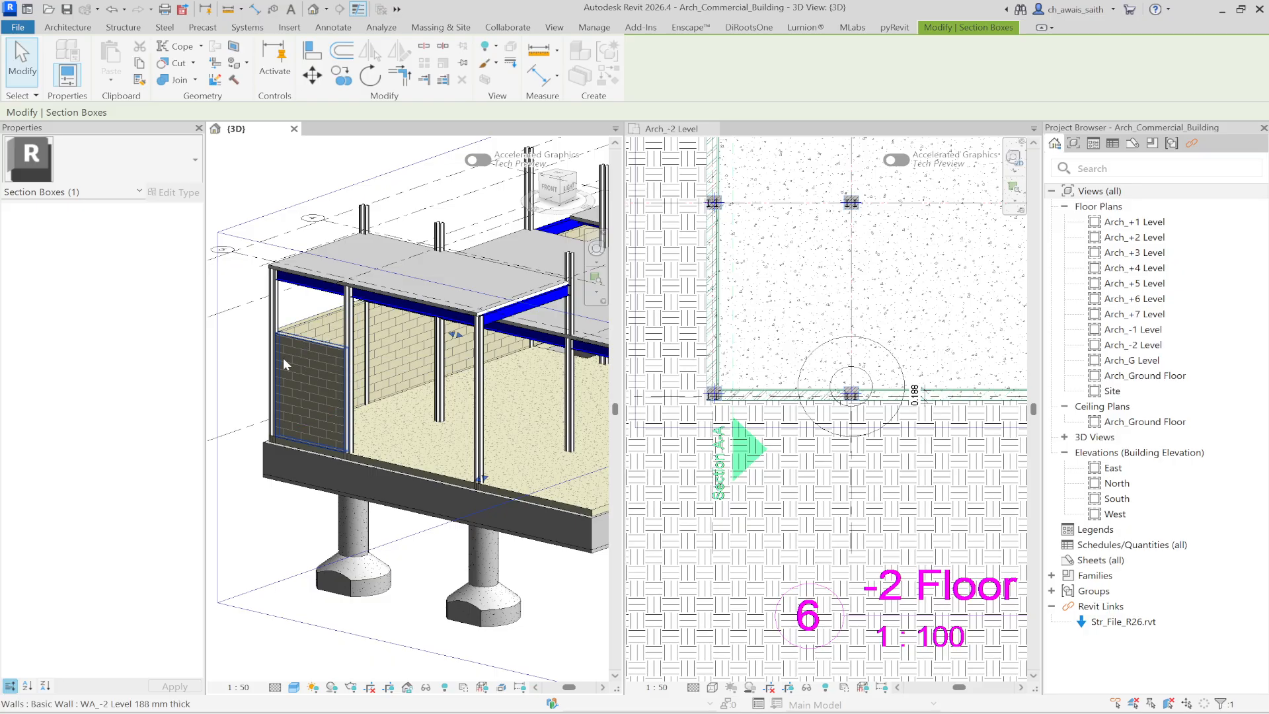
{"action": "scroll", "coordinate": [283, 358], "scroll_direction": "down", "scroll_amount": 8}
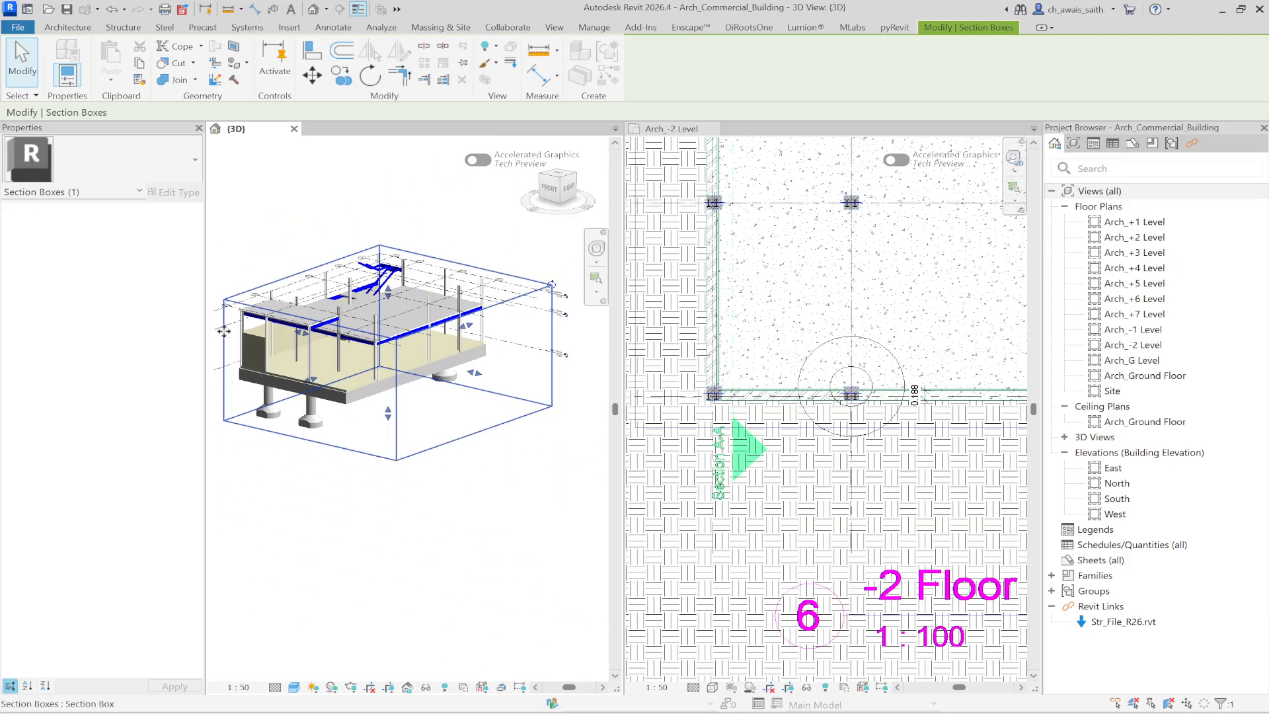